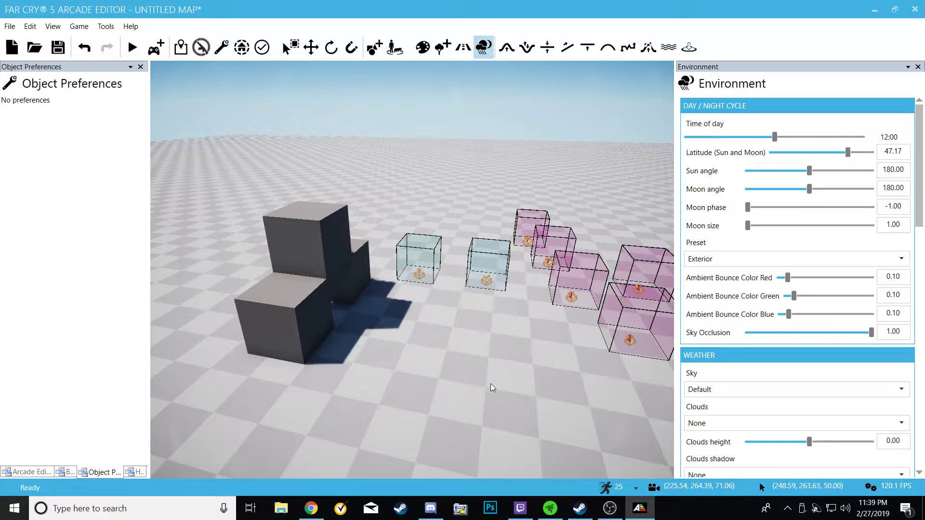
right_drag(497, 371, 511, 386)
key(w)
mouse_move(330, 289)
right_down()
mouse_move(326, 304)
mouse_move(337, 304)
right_up()
key(s)
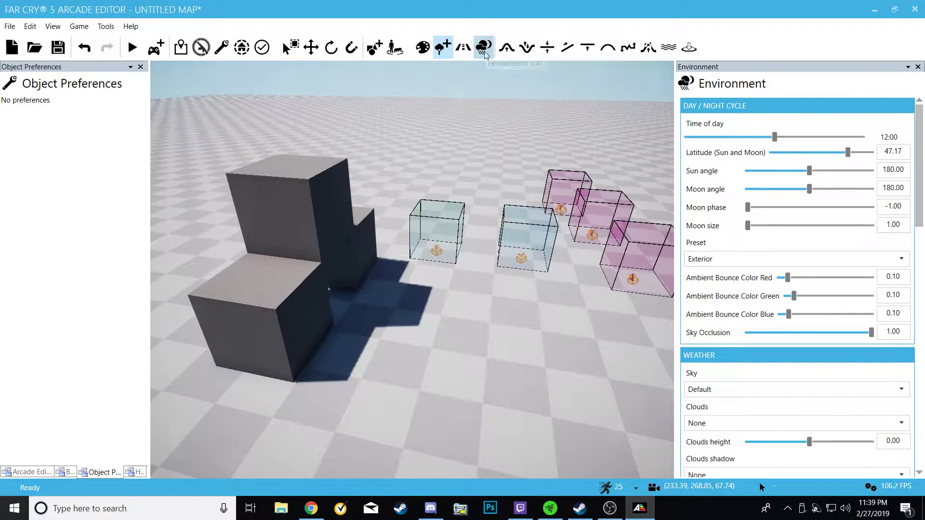
mouse_move(487, 149)
right_down()
mouse_move(502, 110)
mouse_move(665, 94)
mouse_move(498, 121)
mouse_move(496, 152)
right_up()
key(s)
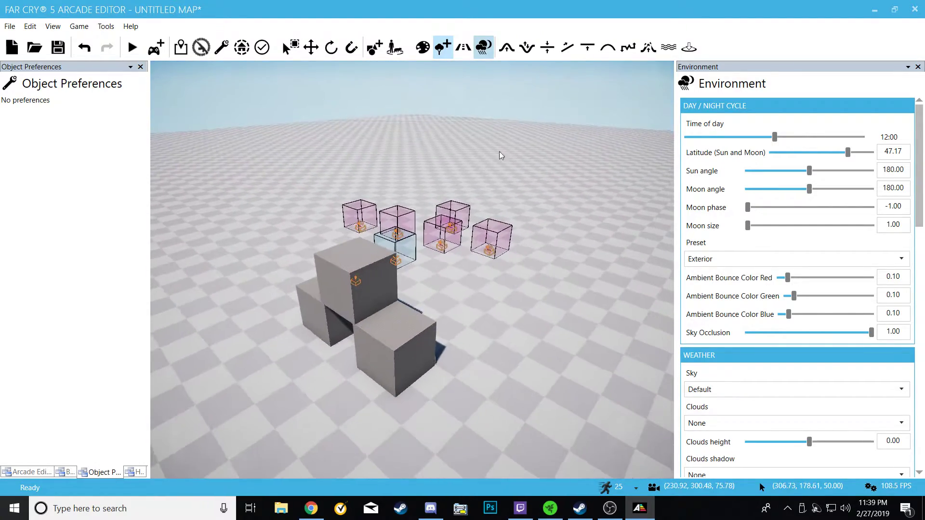
scroll(909, 272, down, 4)
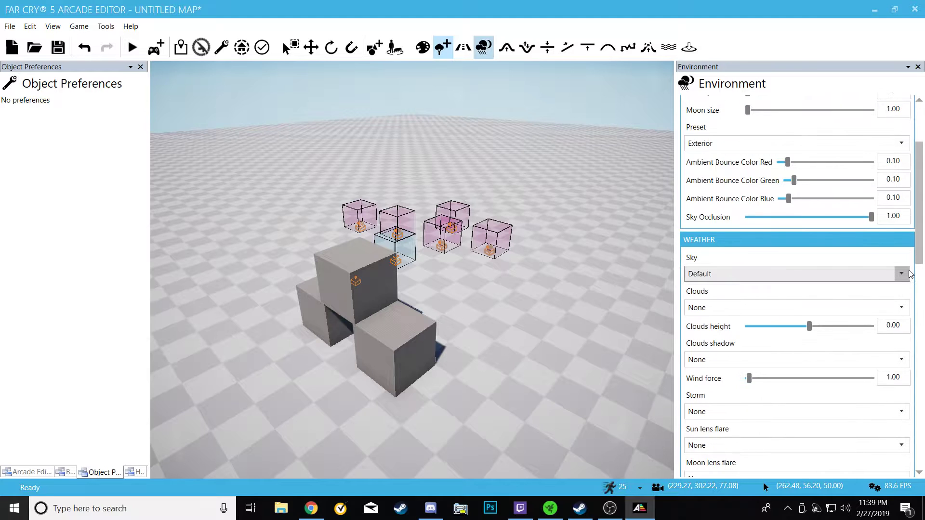
scroll(915, 282, up, 4)
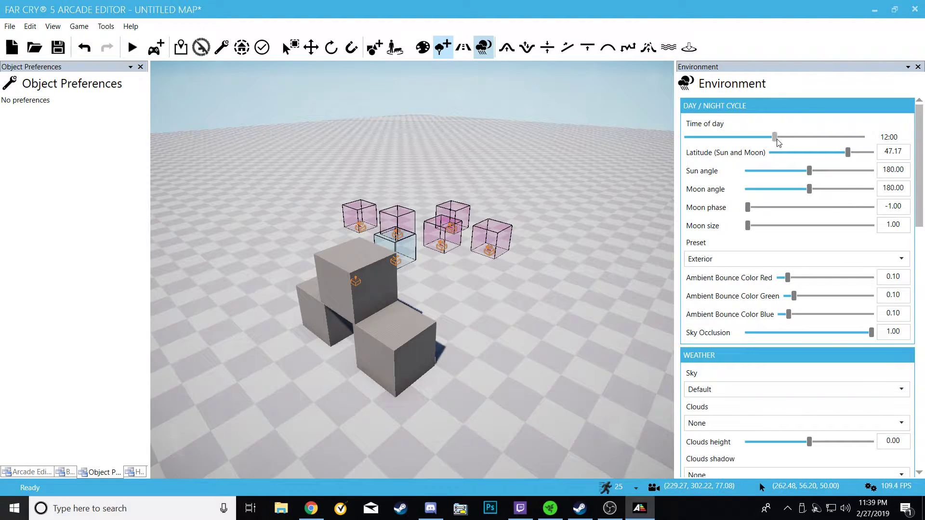
- Move the time of day to early evening, with latitude 53.00 and sun angle 231.00
drag(775, 137, 832, 140)
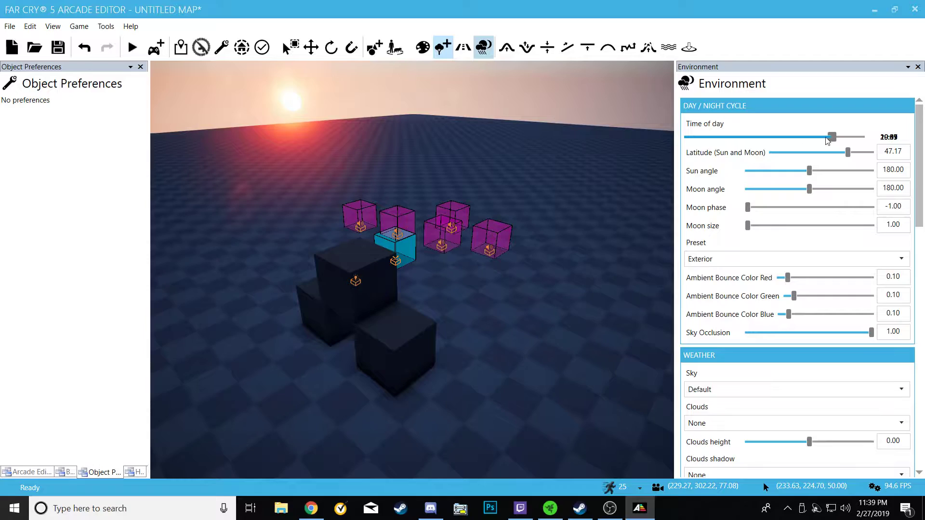
drag(848, 152, 831, 141)
drag(810, 171, 829, 169)
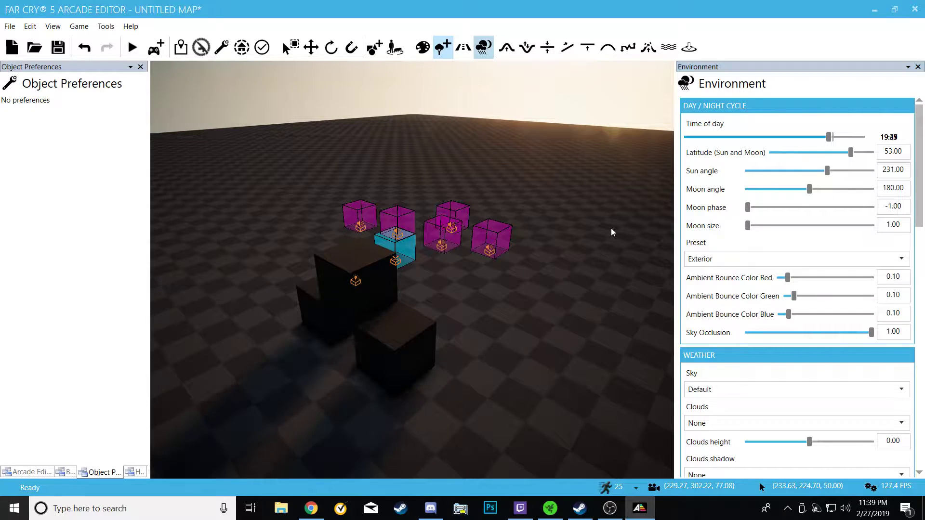
- Examine the low sun's lighting and the shadows cast by the stacked cubes from several angles
key(a)
mouse_move(551, 291)
right_down()
mouse_move(578, 289)
mouse_move(607, 270)
mouse_move(655, 272)
mouse_move(578, 277)
mouse_move(573, 301)
mouse_move(501, 296)
mouse_move(506, 327)
mouse_move(597, 321)
mouse_move(515, 306)
mouse_move(579, 291)
mouse_move(553, 296)
right_up()
key(d)
key(d)
key(a)
key(d)
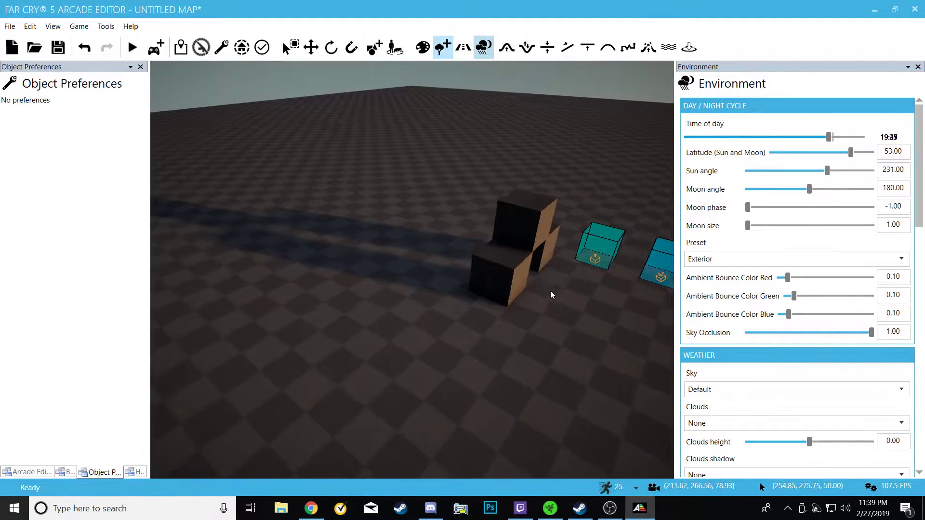
right_drag(529, 327, 547, 351)
right_drag(378, 236, 417, 277)
key(a)
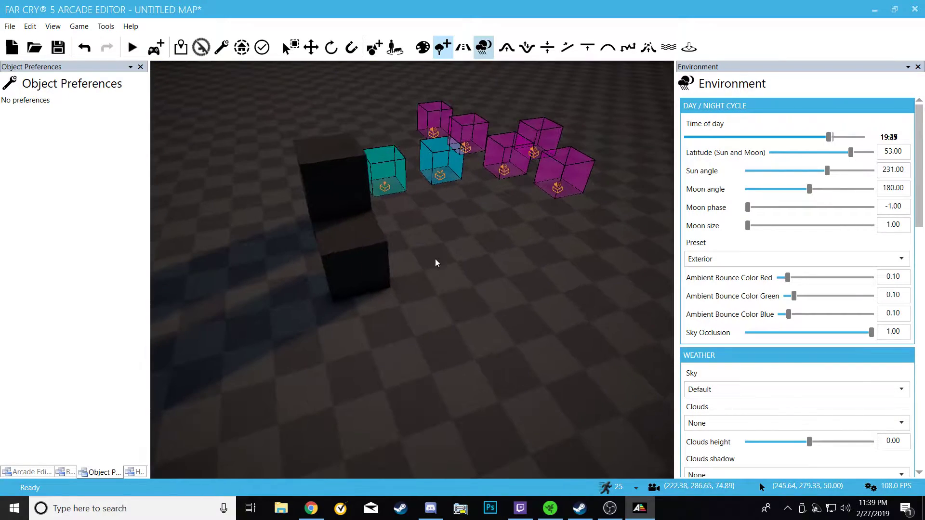
right_drag(562, 274, 640, 272)
right_drag(415, 270, 520, 361)
key(a)
key(s)
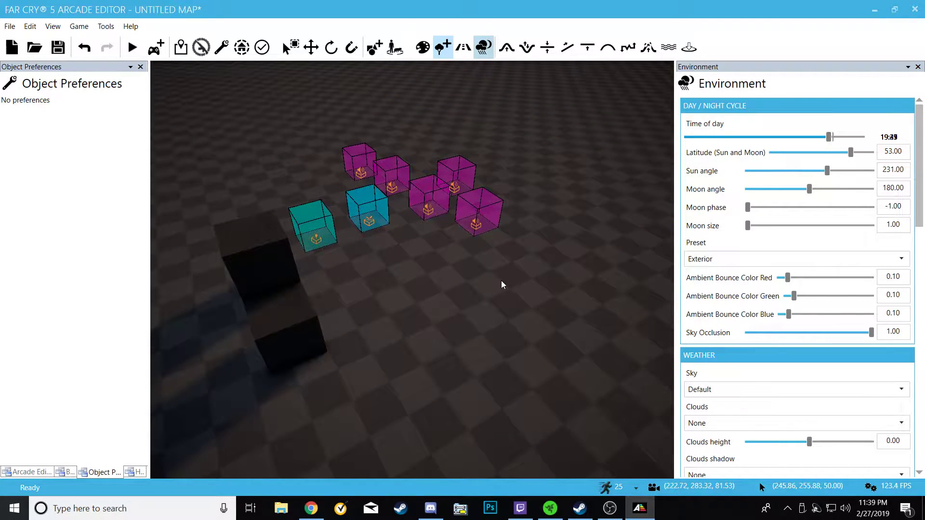
right_drag(652, 317, 664, 255)
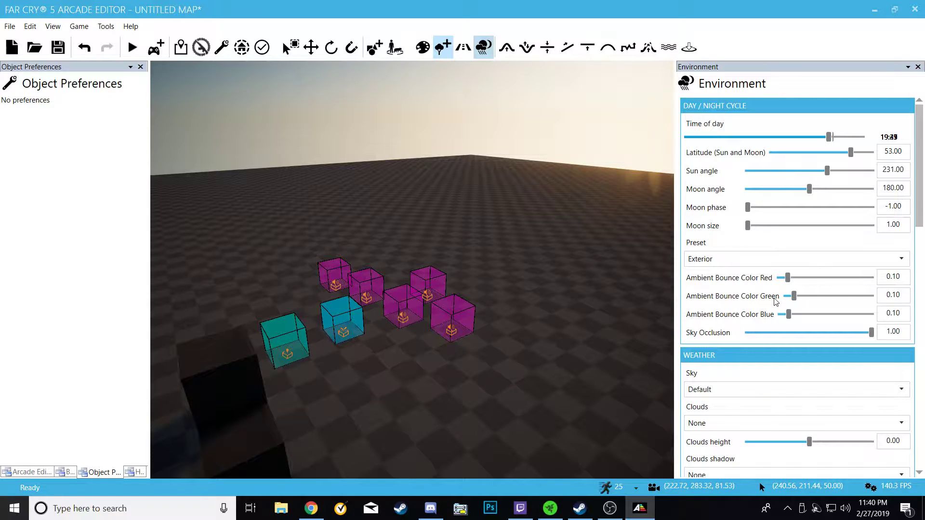
- Set the ambient bounce color to red 0.40, green 0.13 and blue 0.07
drag(787, 279, 816, 285)
right_drag(412, 270, 524, 408)
key(w)
drag(794, 297, 796, 297)
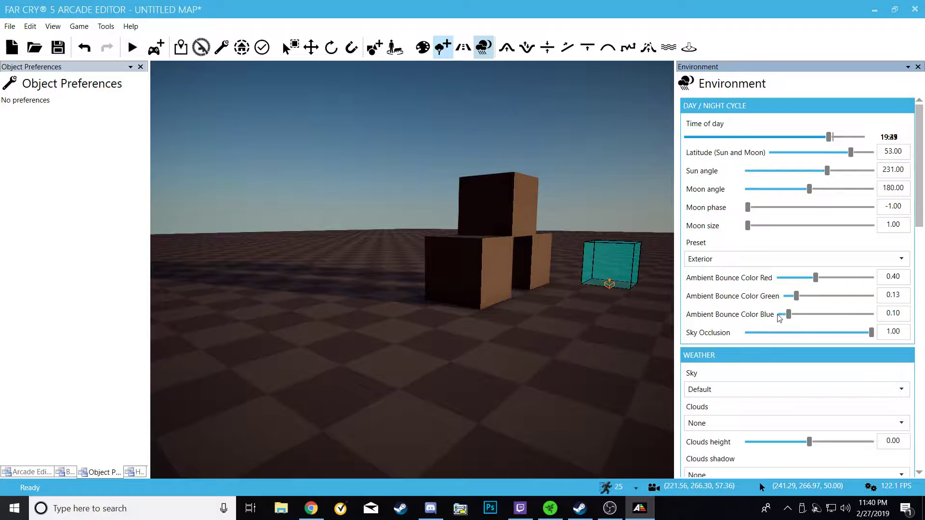
click(785, 316)
- Try Sky Occlusion at its minimum and restore it to 1.00
mouse_move(566, 389)
right_down()
mouse_move(664, 383)
mouse_move(578, 385)
mouse_move(557, 373)
right_up()
key(s)
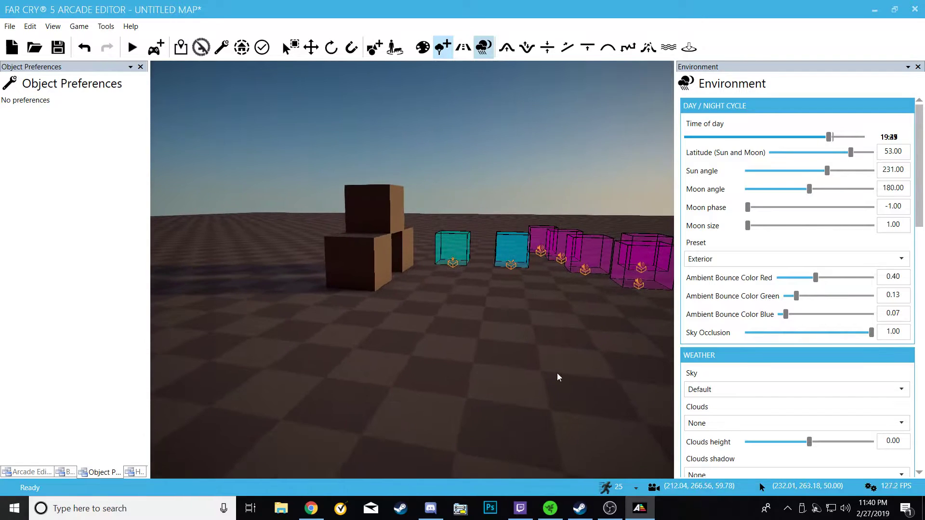
key(s)
right_drag(597, 349, 639, 345)
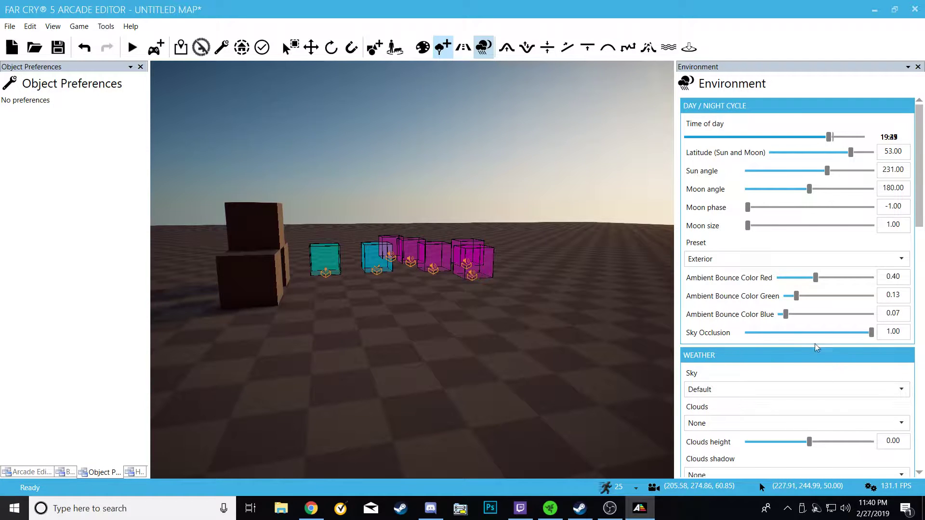
drag(873, 336, 749, 352)
mouse_move(524, 351)
right_down()
mouse_move(410, 343)
mouse_move(524, 350)
right_up()
drag(748, 334, 878, 339)
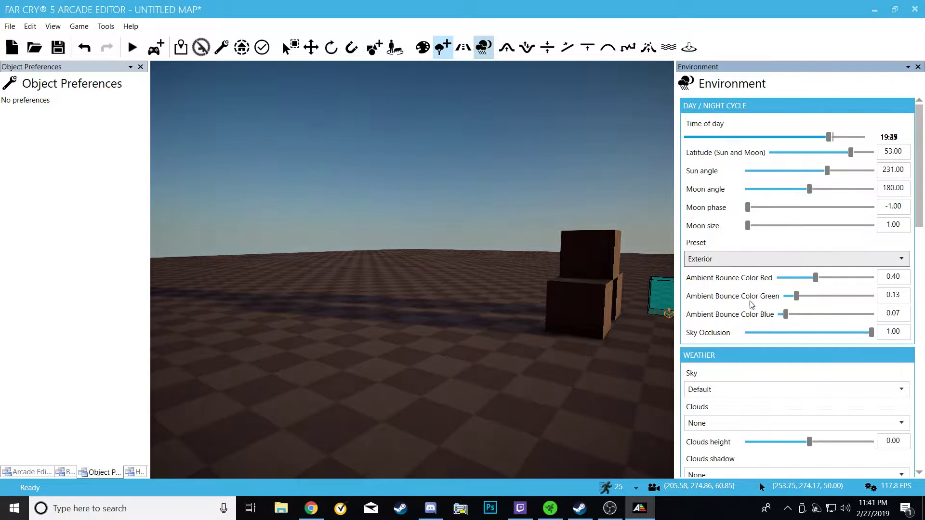
- Lower Sky Occlusion to 0.01, compare the shading around the stacked cubes, and return it to 1.00
right_drag(569, 348, 550, 335)
key(d)
drag(871, 334, 726, 333)
right_drag(622, 332, 541, 374)
key(a)
key(s)
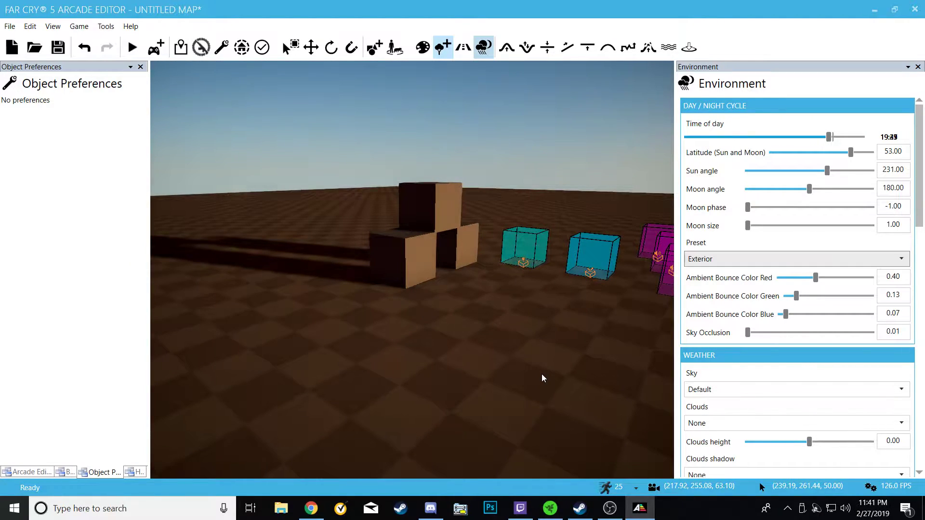
drag(748, 333, 874, 338)
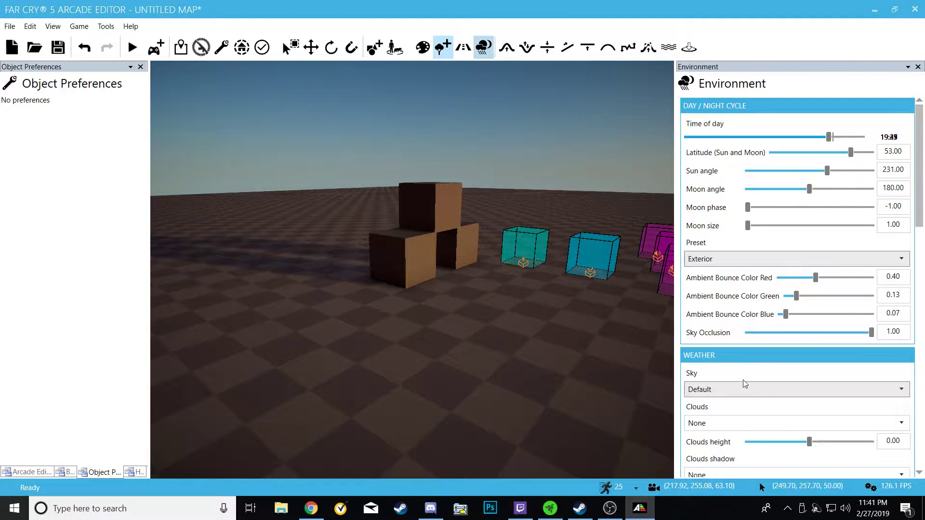
- Try the Apocalypse sky in the weather settings and look at it in the map
mouse_move(584, 371)
right_down()
mouse_move(646, 371)
mouse_move(648, 385)
mouse_move(674, 381)
right_up()
key(a)
key(a)
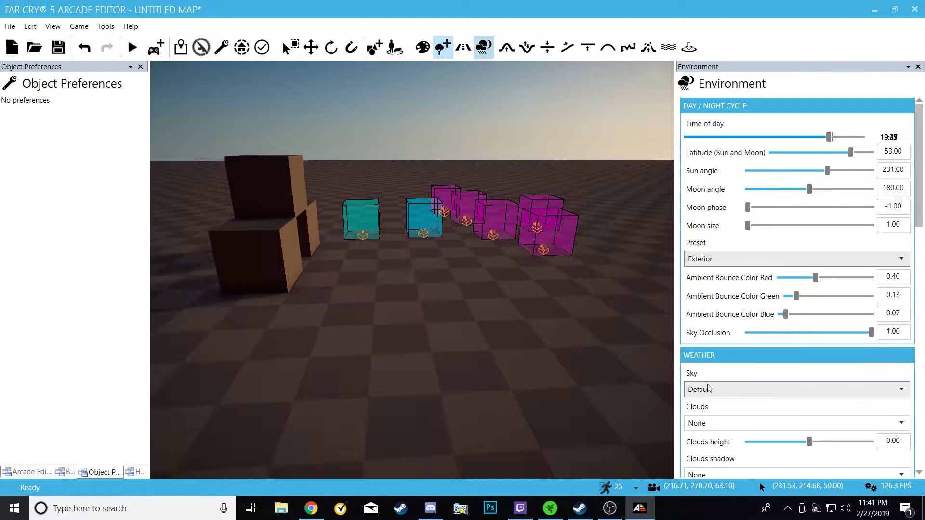
right_drag(550, 366, 573, 348)
key(d)
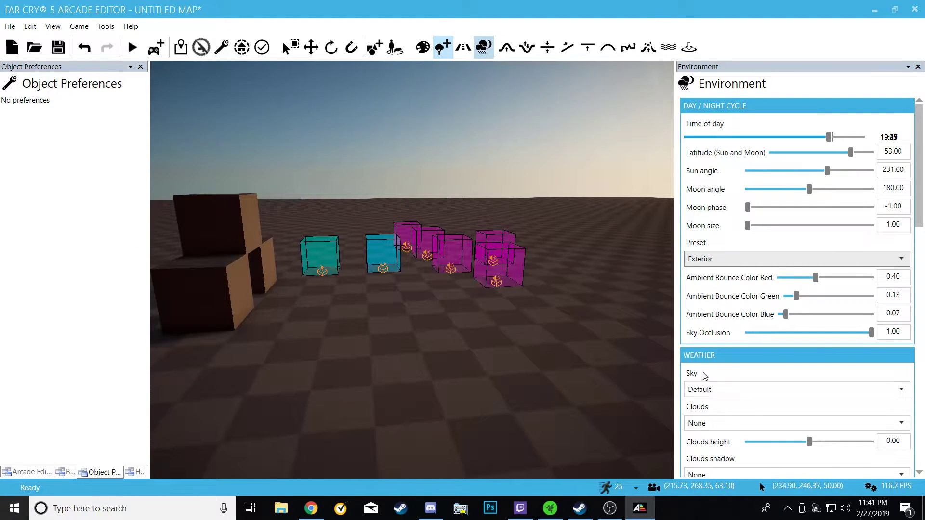
scroll(922, 325, down, 3)
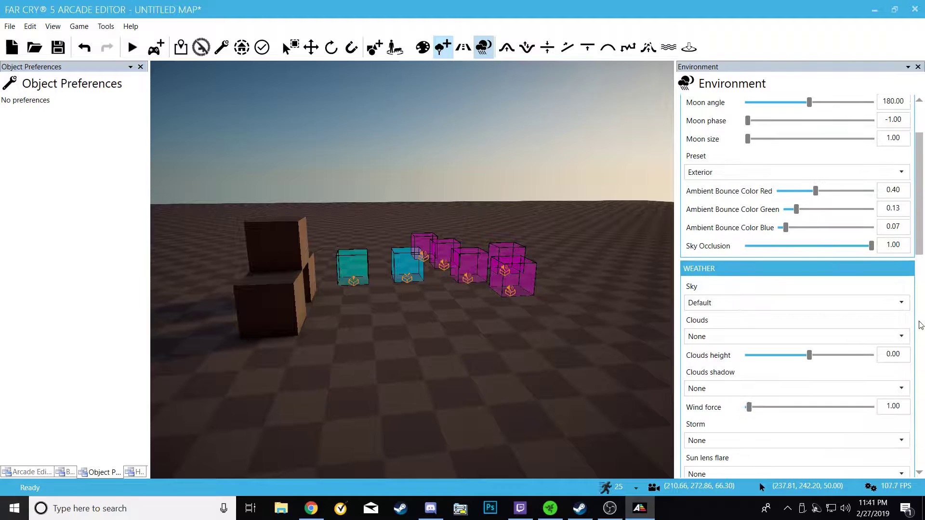
click(858, 313)
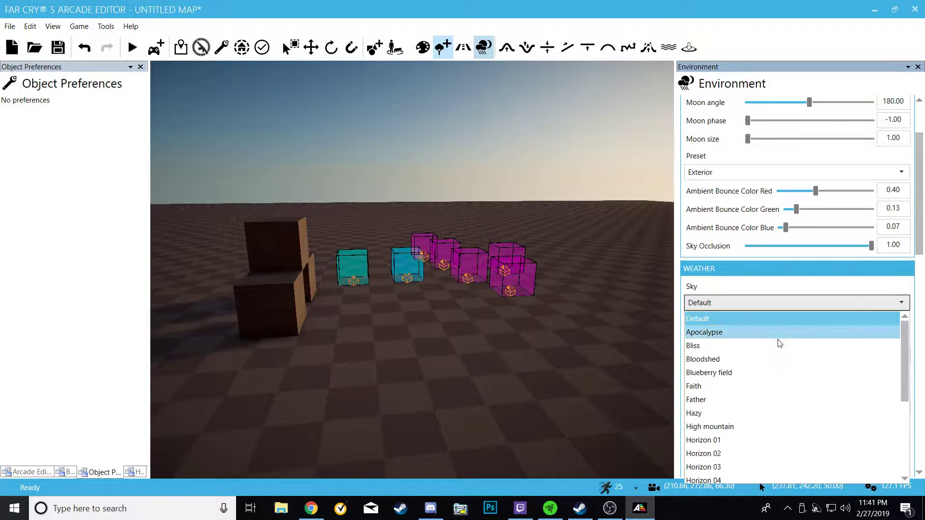
click(735, 329)
right_drag(551, 350, 551, 353)
- Switch the sky to Bliss and view its effect over the cubes
click(748, 310)
scroll(742, 338, up, 2)
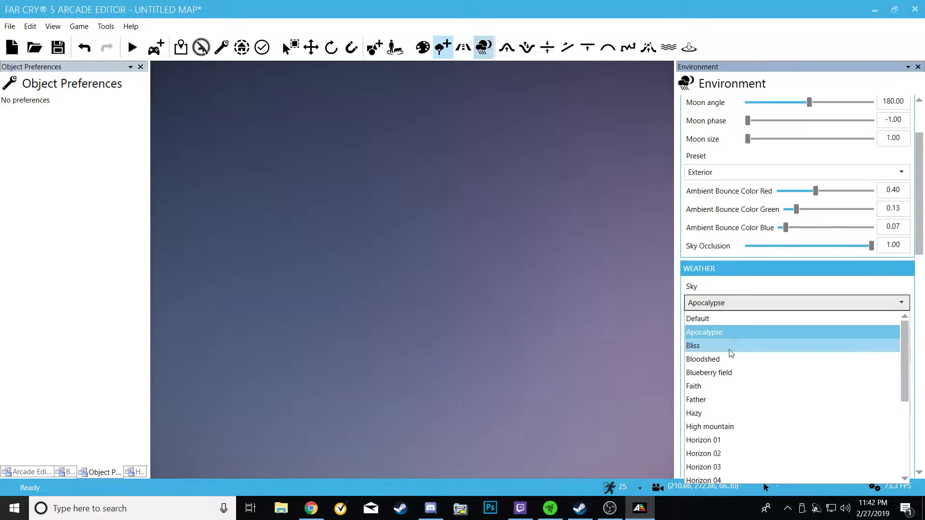
click(730, 344)
mouse_move(550, 350)
right_down()
mouse_move(551, 365)
mouse_move(581, 362)
mouse_move(554, 359)
right_up()
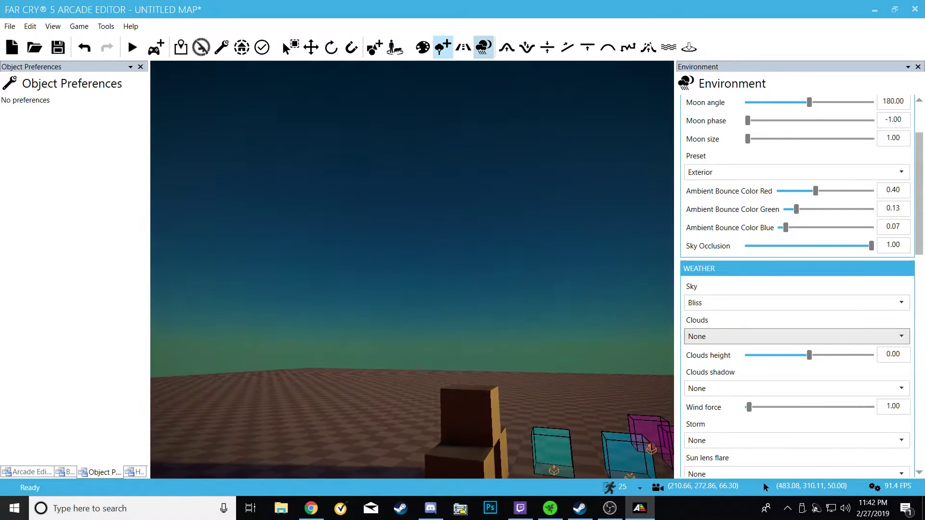
- Try the Bloodshed sky and the Blueberry field sky in turn
click(716, 304)
click(713, 346)
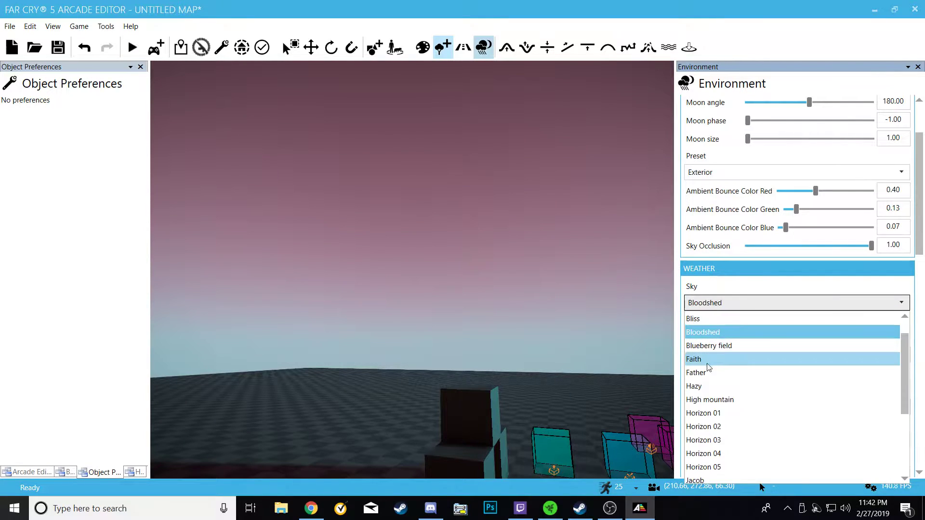
click(707, 348)
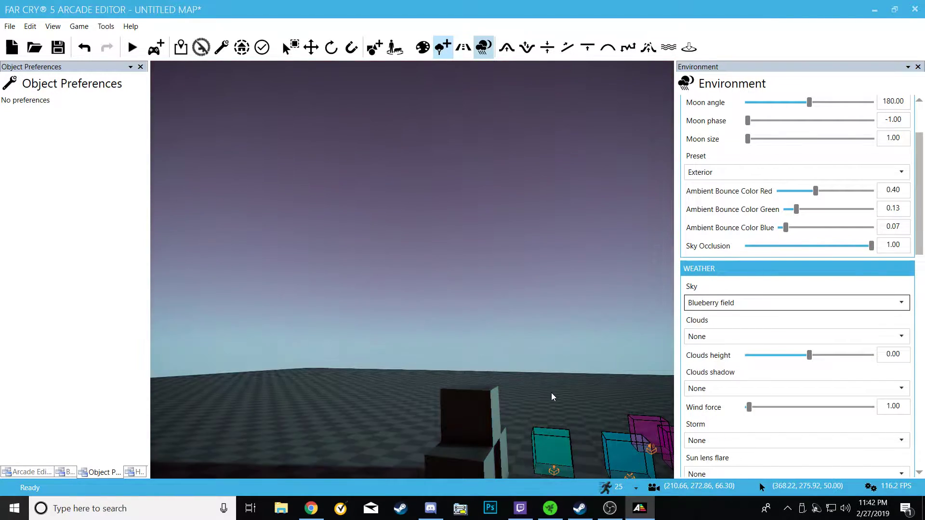
mouse_move(552, 392)
right_down()
mouse_move(622, 362)
mouse_move(641, 369)
mouse_move(569, 346)
mouse_move(563, 373)
mouse_move(556, 354)
mouse_move(552, 391)
right_up()
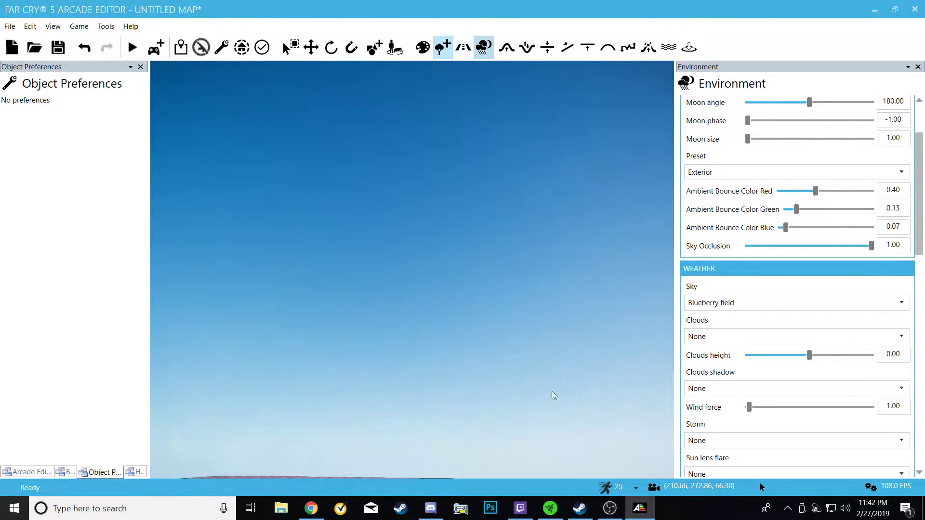
- Change the sky to Faith and view it around the stacked cubes
click(729, 305)
click(709, 346)
right_drag(505, 400, 496, 426)
key(d)
key(a)
key(d)
- Change the sky to Hazy and look at it toward the horizon from different directions
click(742, 304)
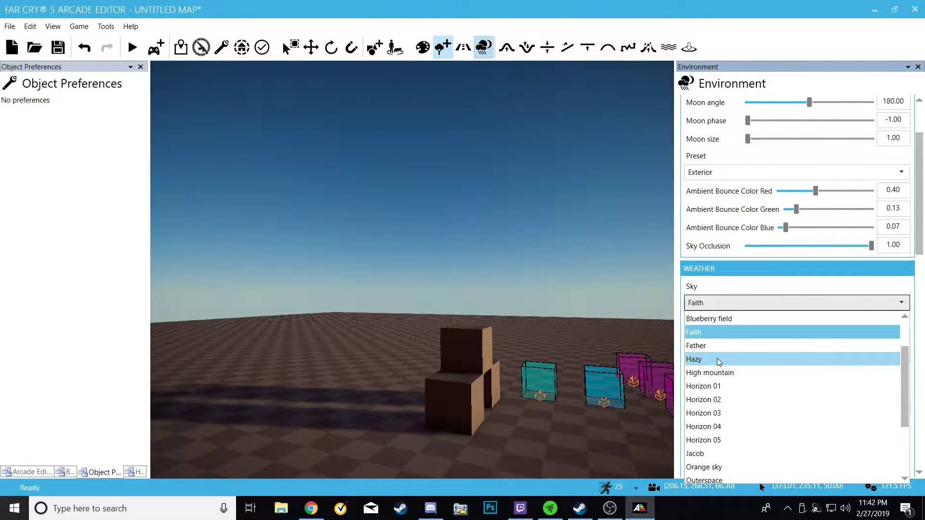
click(717, 359)
right_drag(650, 383, 684, 369)
key(s)
key(w)
key(w)
key(d)
key(s)
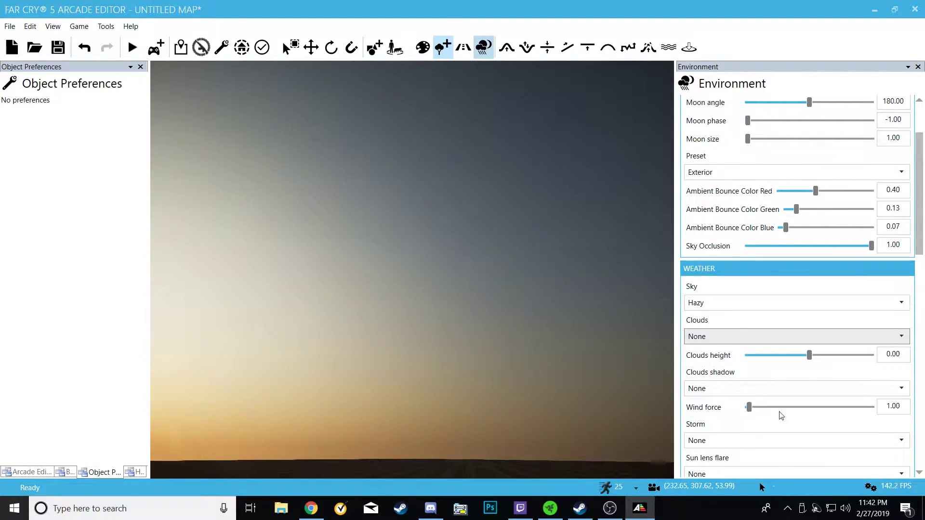
- Try the Horizon 02 sky and view it toward the sun
click(734, 306)
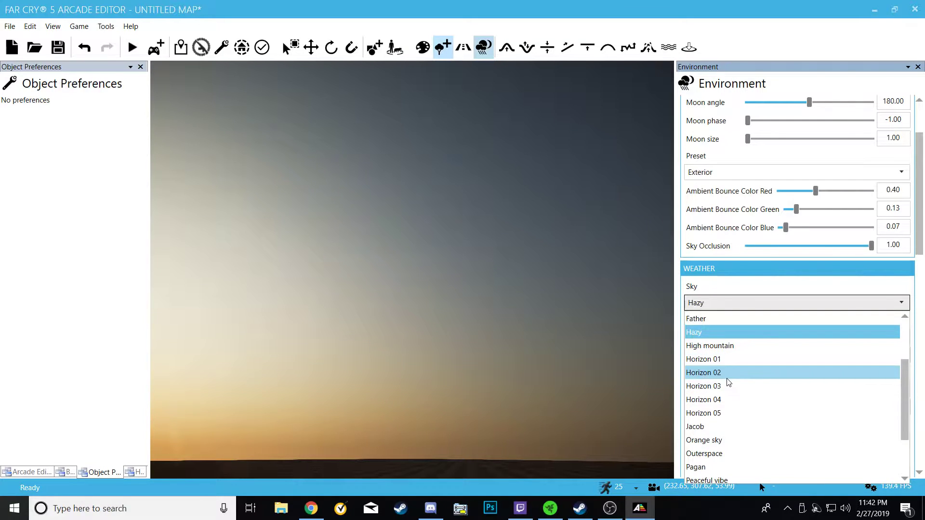
click(728, 378)
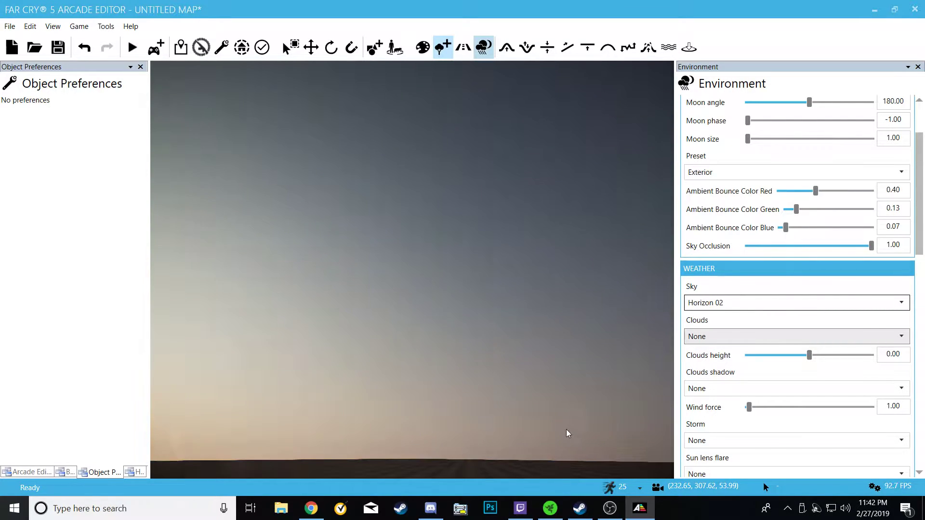
right_drag(549, 429, 453, 371)
key(w)
key(w)
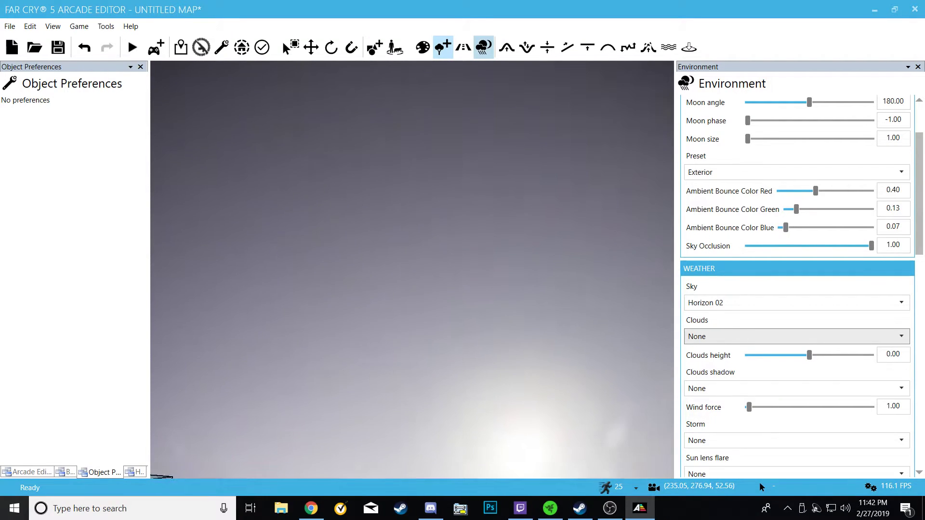
- Set the sky to Horizon 01 and check the lighting on the stacked cubes
click(730, 336)
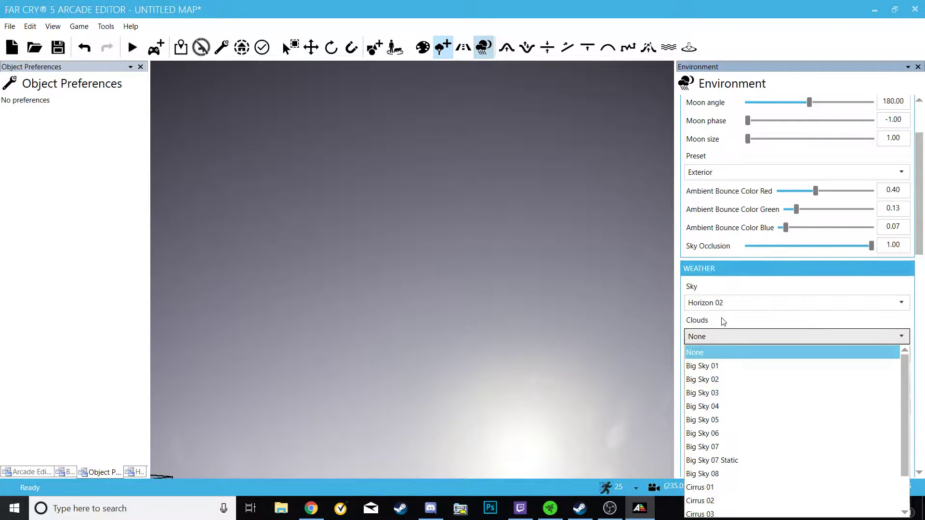
click(724, 322)
click(731, 308)
click(712, 319)
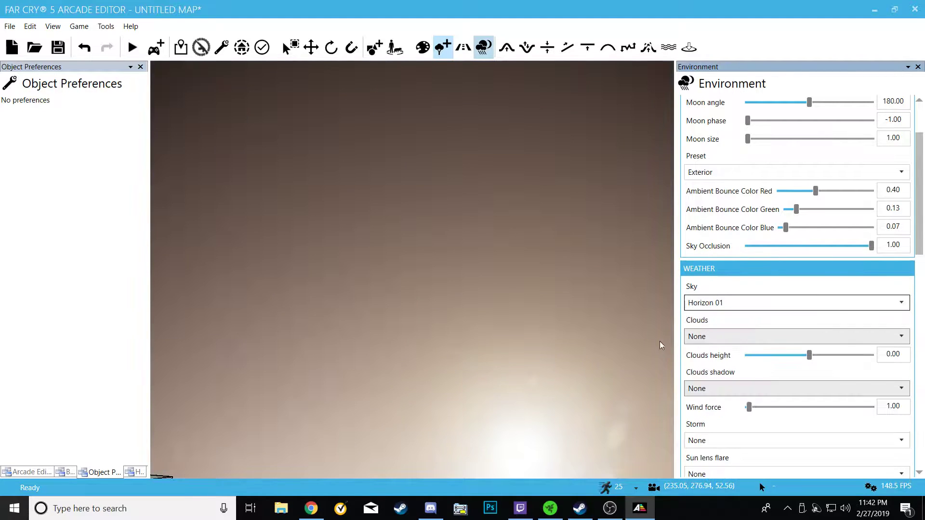
right_drag(547, 396, 436, 472)
key(s)
key(w)
key(d)
key(s)
right_drag(520, 270, 574, 320)
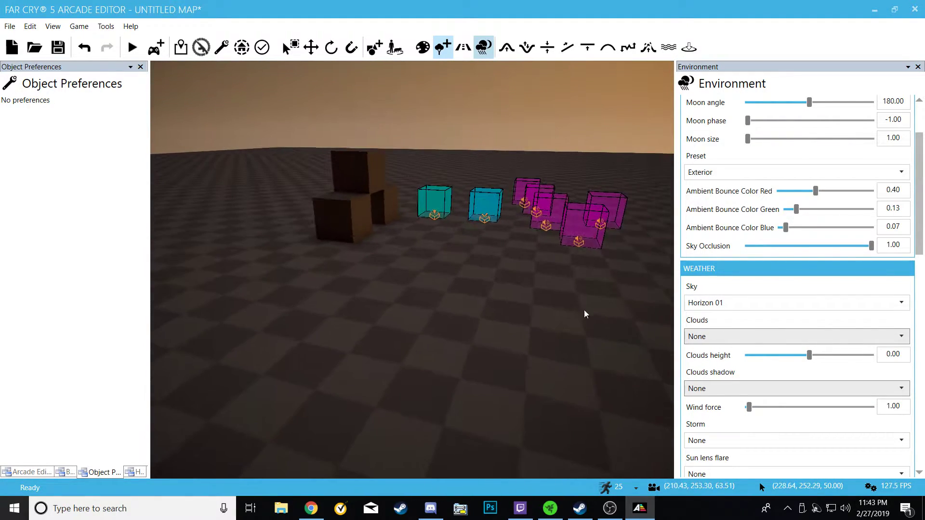
- Add Big Sky 01 clouds to the weather
click(718, 337)
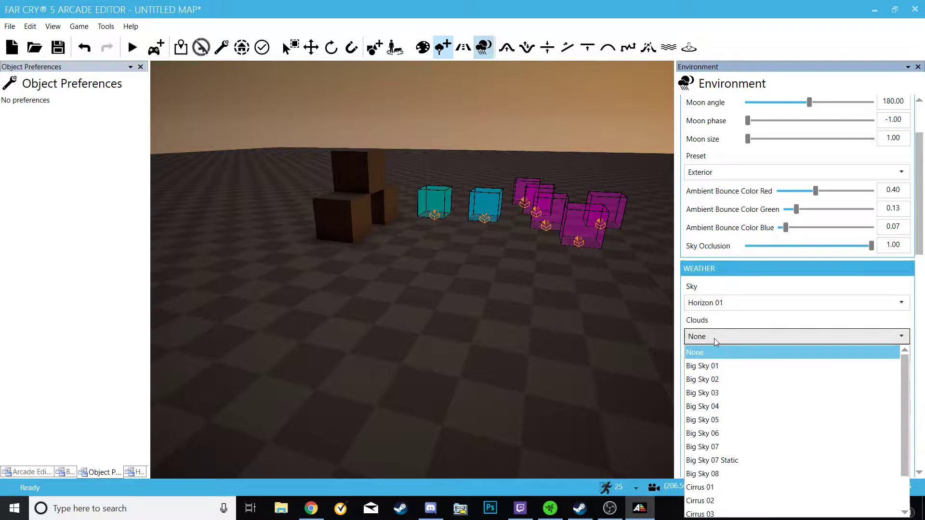
click(726, 367)
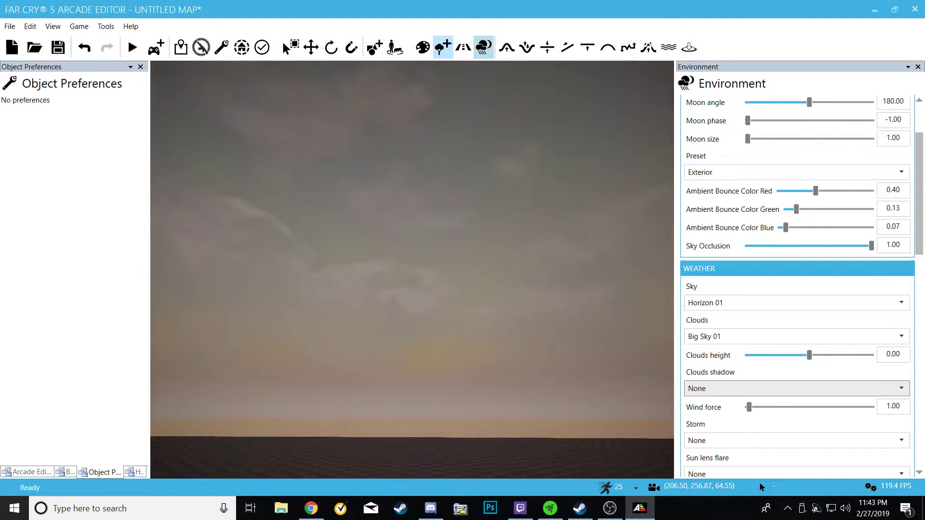
- Look toward the sun with the current clouds, set the clouds to None, and view the bare sky
right_drag(412, 270, 434, 270)
click(747, 337)
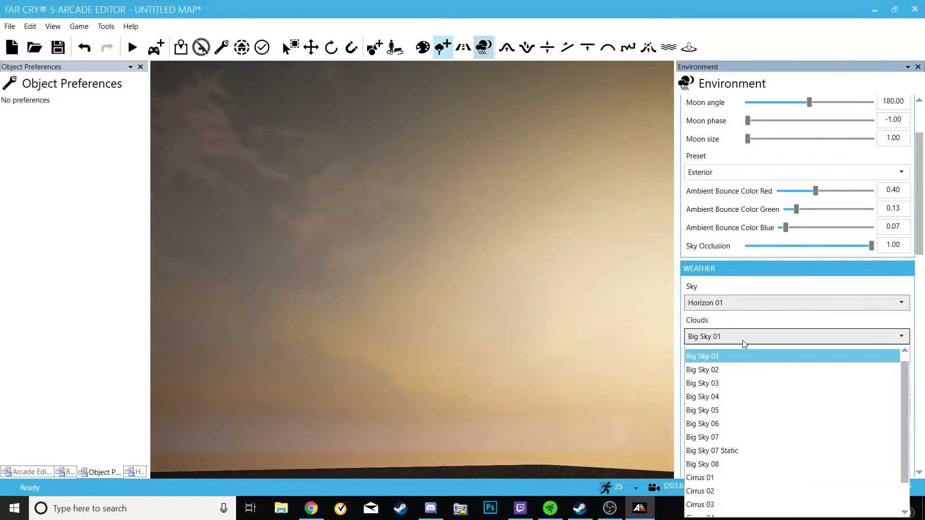
click(712, 356)
mouse_move(524, 351)
right_down()
mouse_move(525, 385)
mouse_move(525, 332)
mouse_move(540, 352)
right_up()
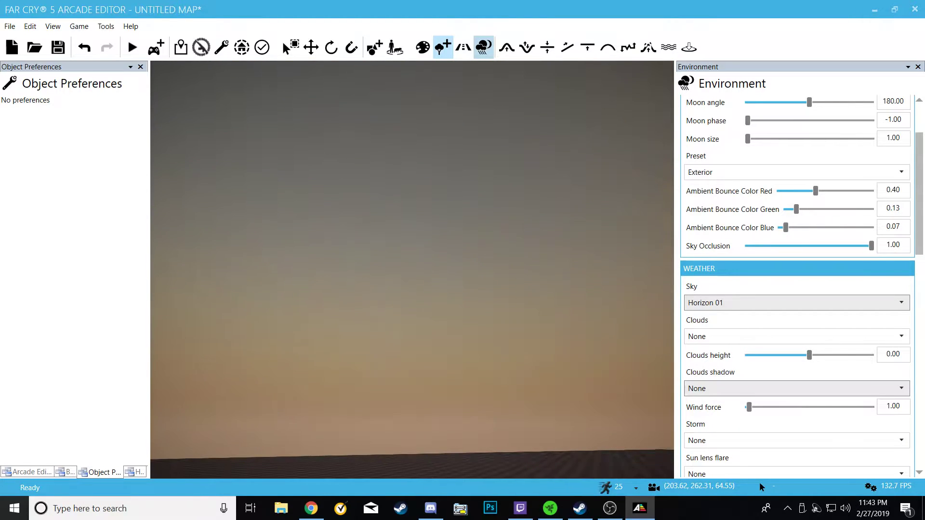
- Try the Milky Way clouds in the sky and switch to Cirrus 02 for comparison
click(730, 332)
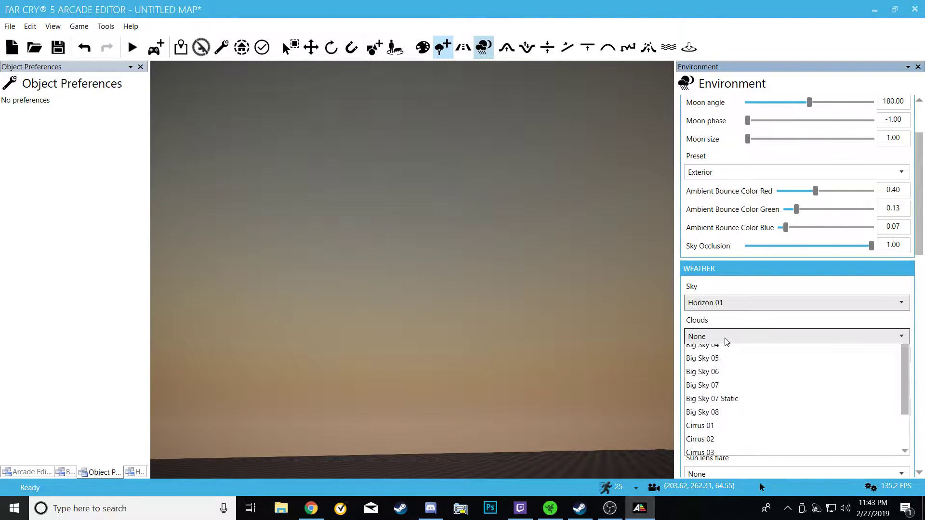
scroll(724, 440, down, 1)
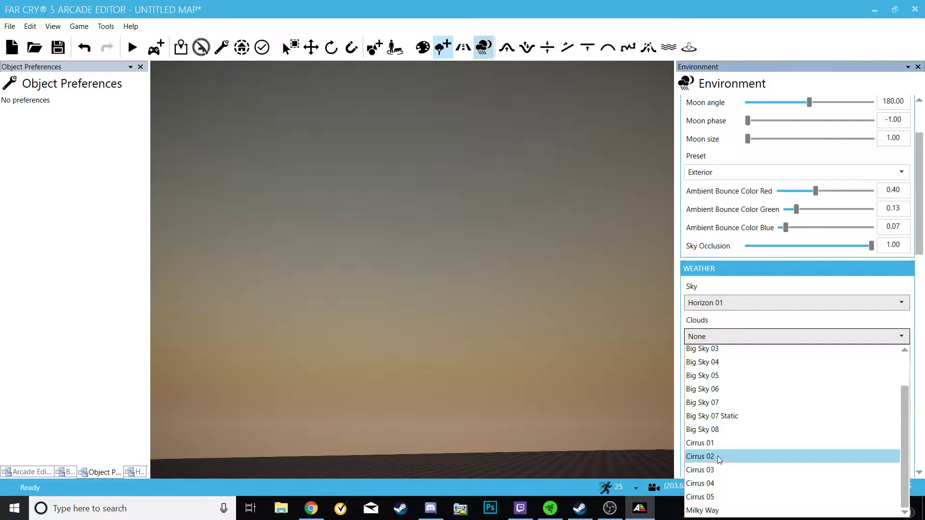
click(701, 510)
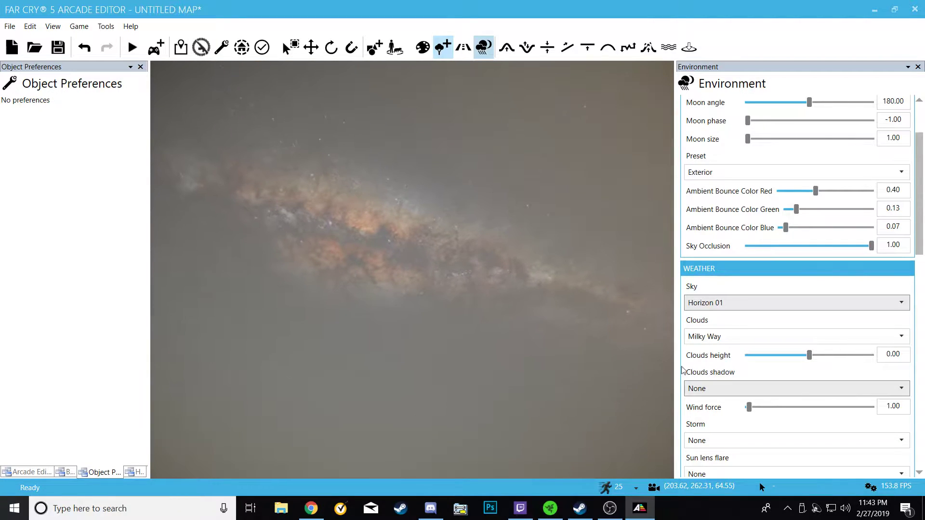
click(723, 340)
click(707, 462)
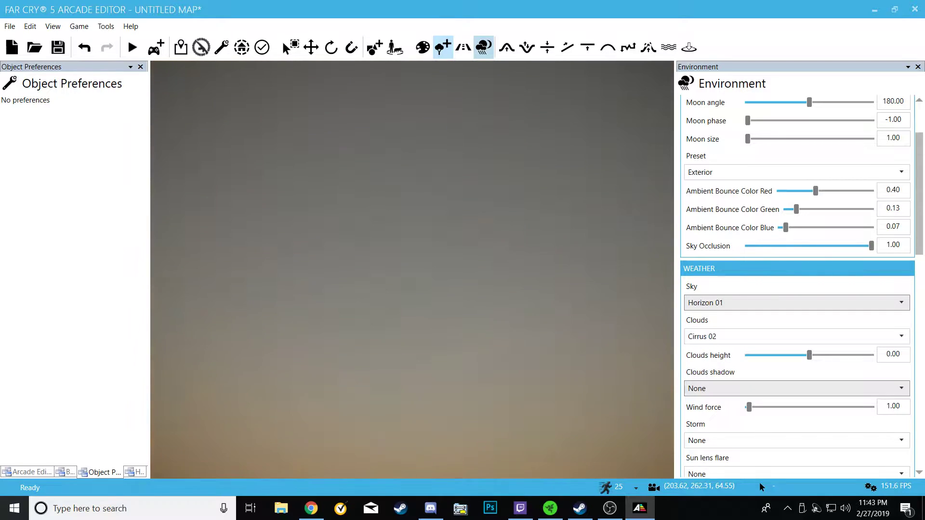
- Set the weather clouds to Big Sky 04
click(736, 339)
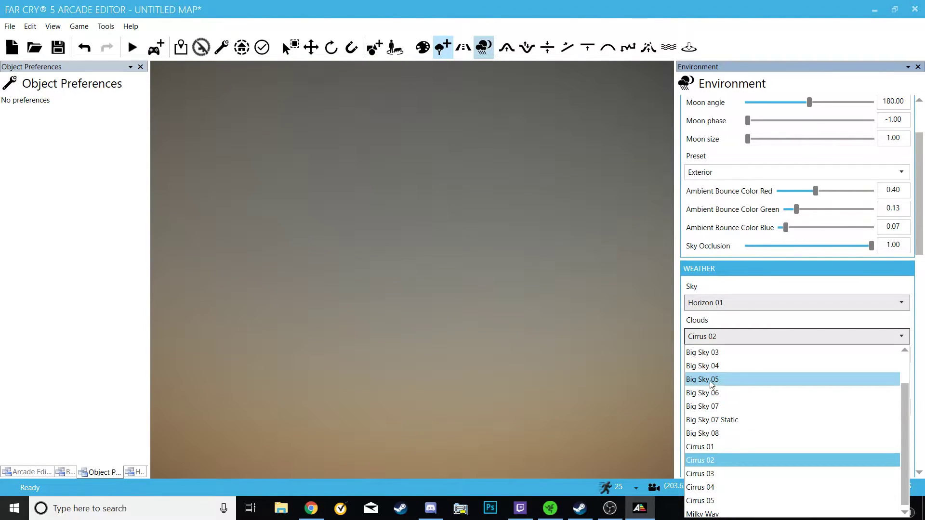
scroll(711, 384, up, 2)
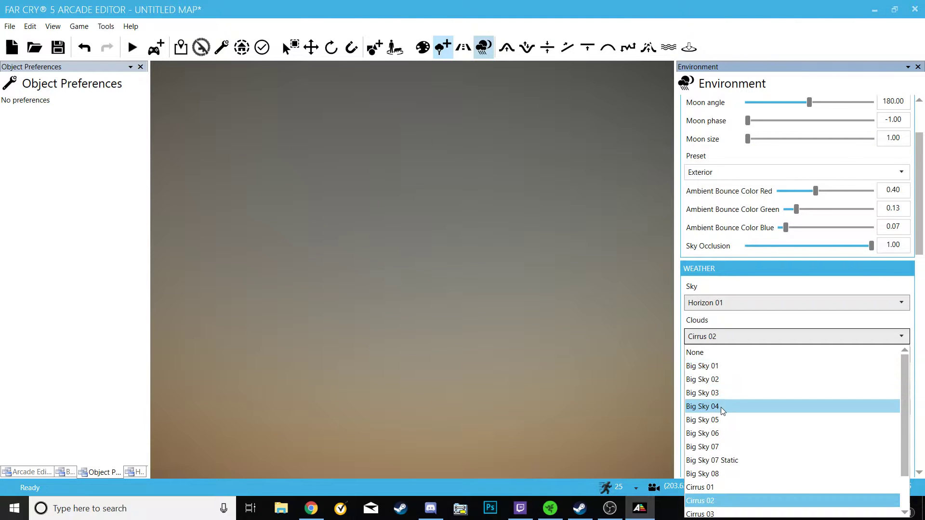
click(721, 407)
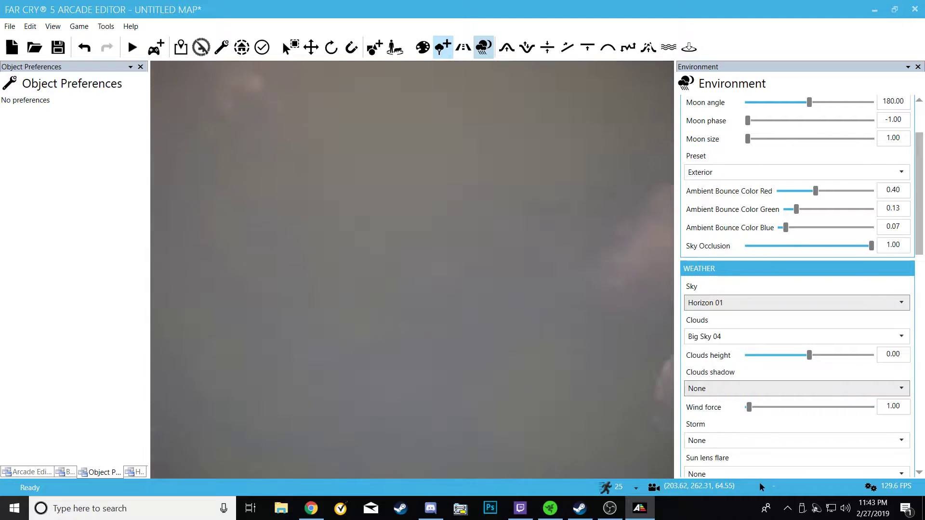
- Lower the clouds height to -500 and check the clouds around the sun
right_drag(412, 270, 478, 282)
key(s)
key(d)
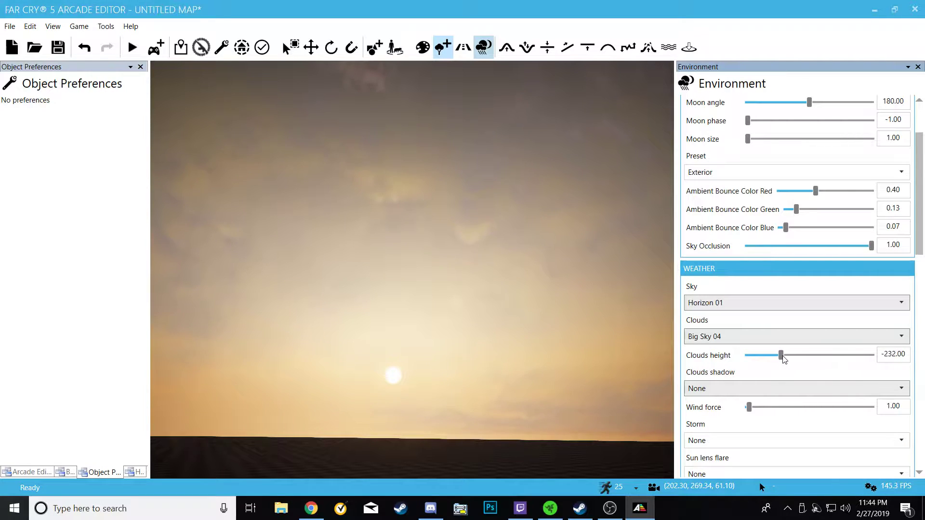
right_drag(561, 357, 385, 388)
key(d)
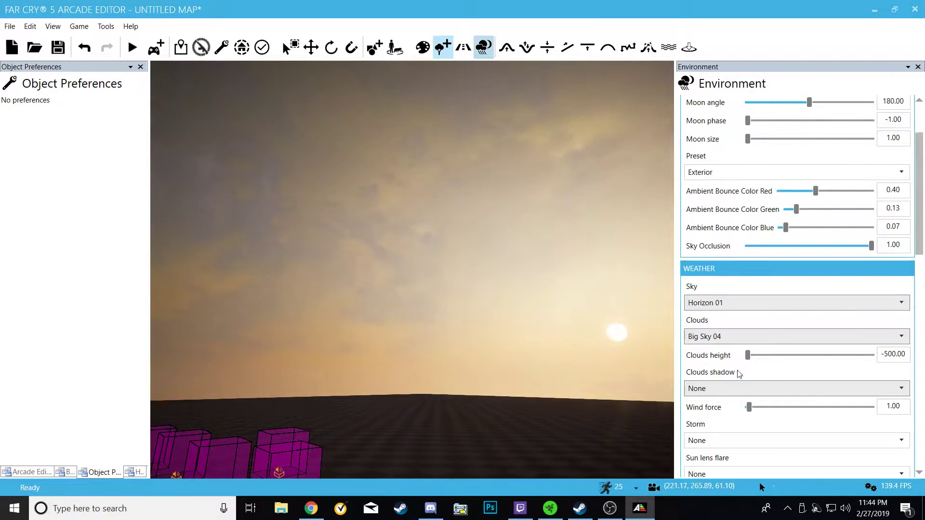
- Try the Cloudy and Few clouds options for the clouds shadow and check the ground around the cubes
click(738, 389)
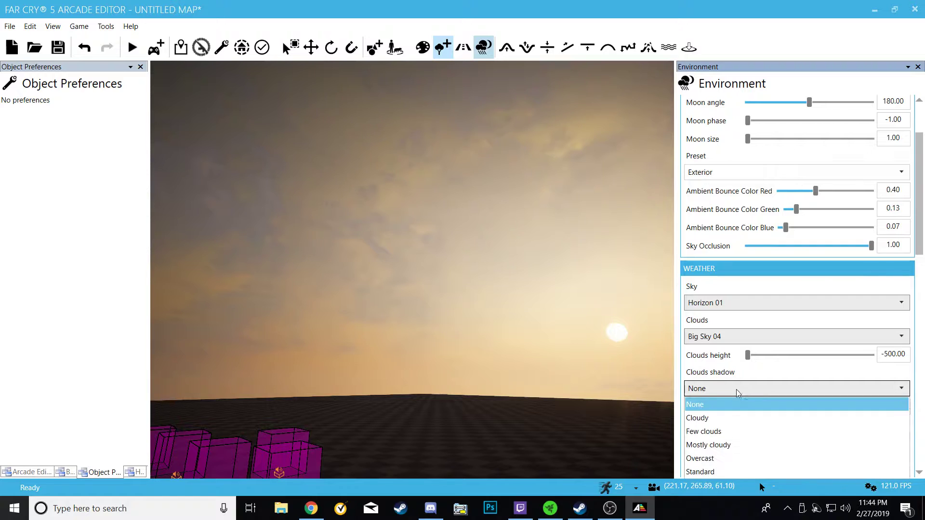
click(719, 418)
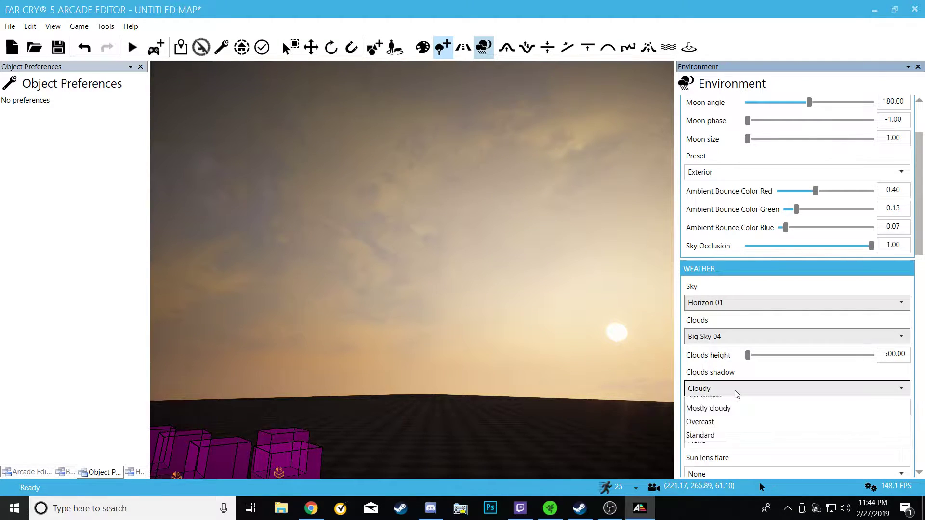
click(714, 432)
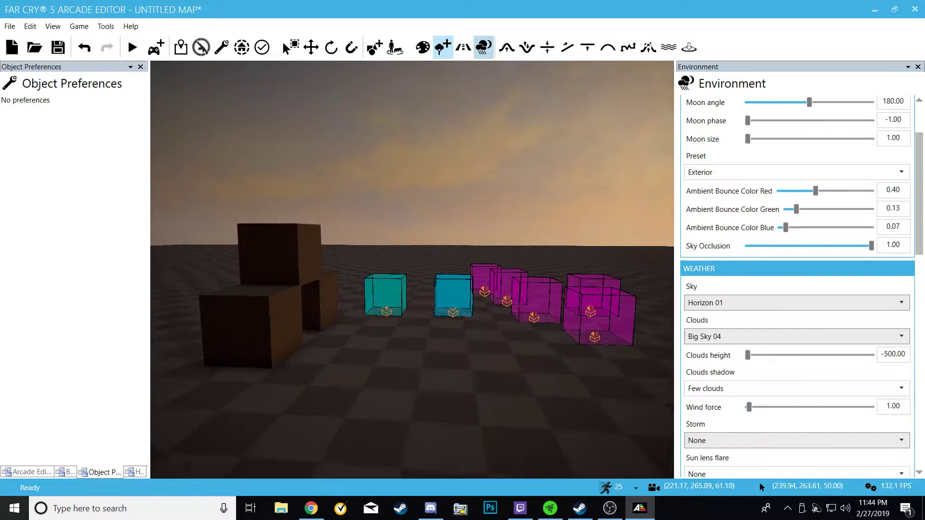
key(s)
mouse_move(568, 411)
right_down()
mouse_move(463, 419)
mouse_move(568, 411)
right_up()
- Compare the Mostly cloudy and Overcast clouds shadows on the ground and the sky behind the cubes
click(726, 388)
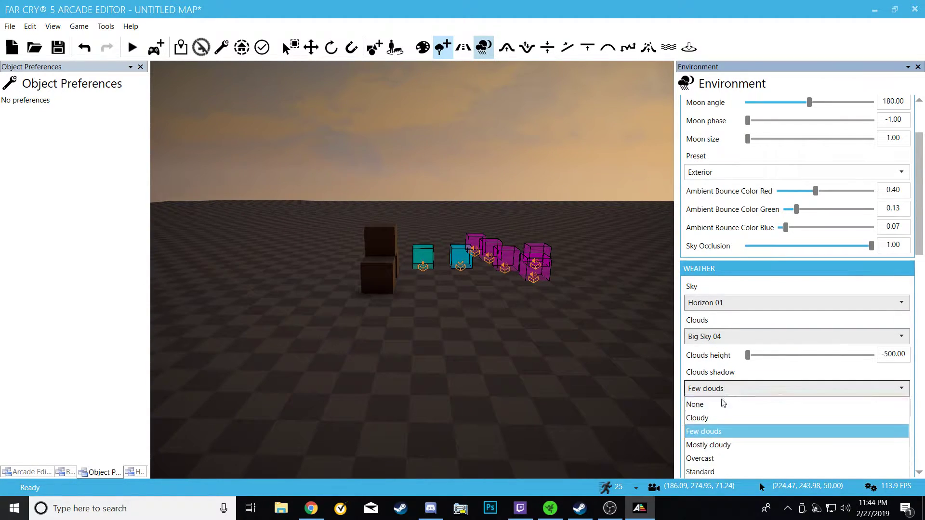
click(711, 445)
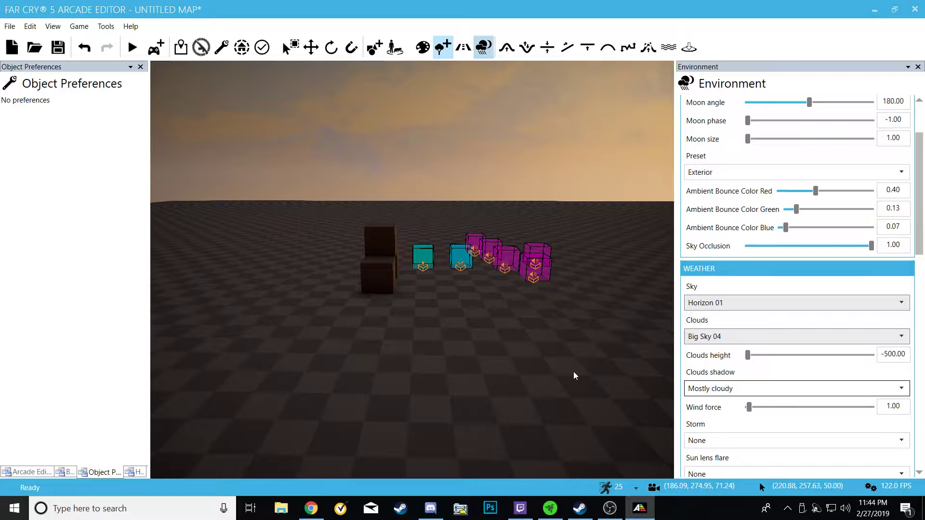
click(739, 391)
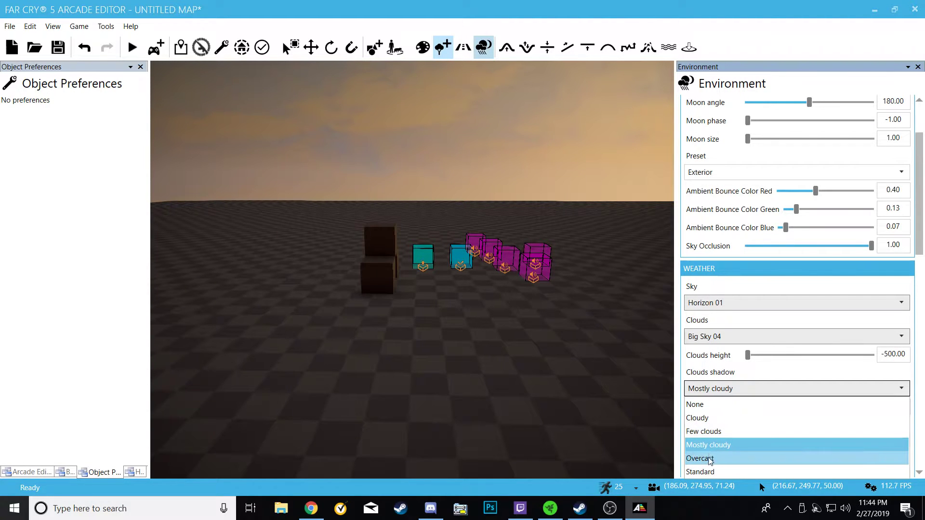
click(710, 461)
right_drag(540, 392, 668, 397)
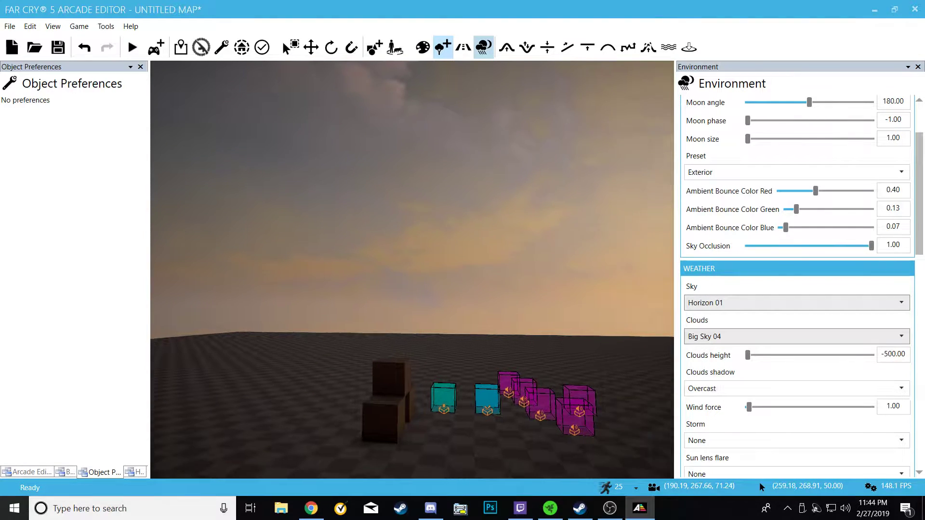
right_drag(494, 418, 535, 474)
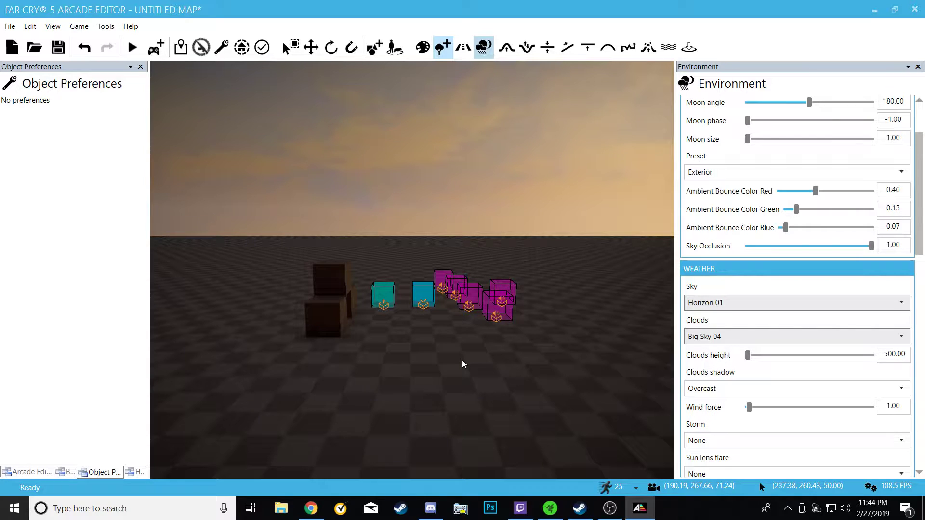
- Check the Few clouds shadow once more and set the clouds shadow to Mostly cloudy
click(734, 389)
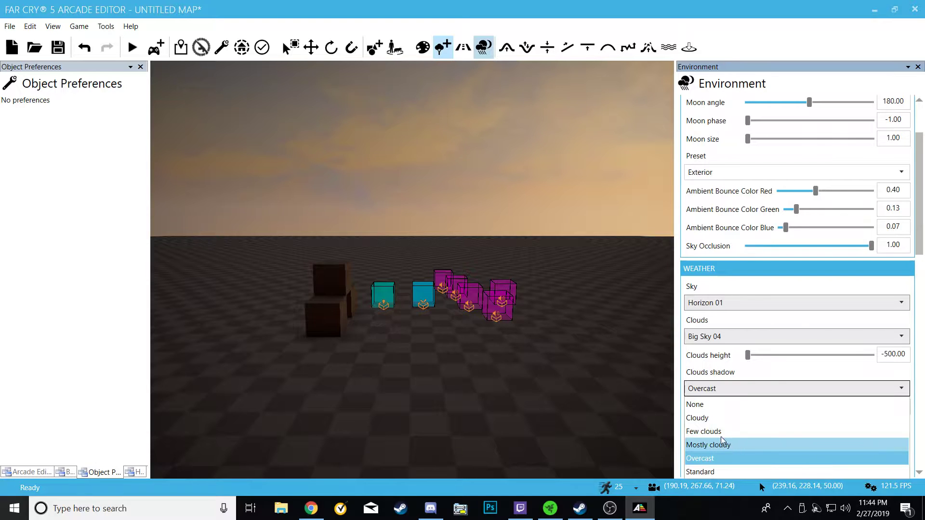
click(729, 433)
click(739, 392)
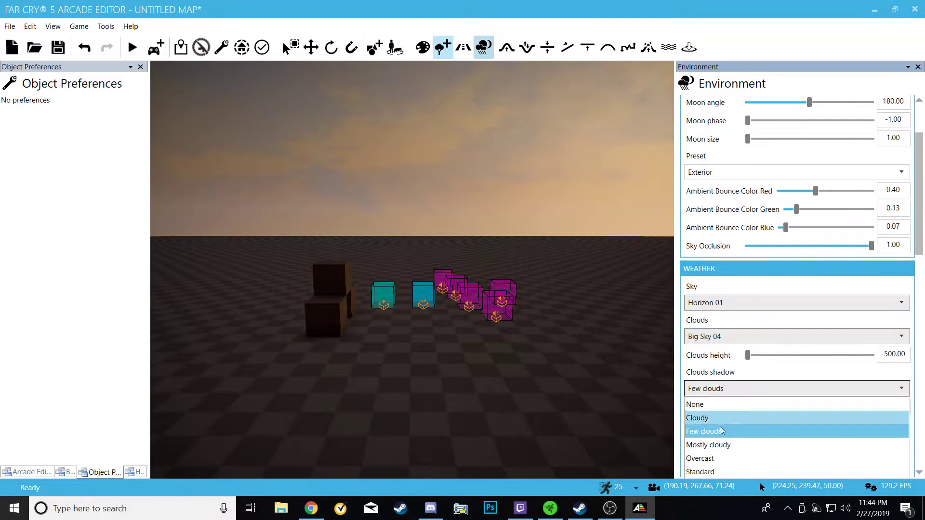
click(723, 445)
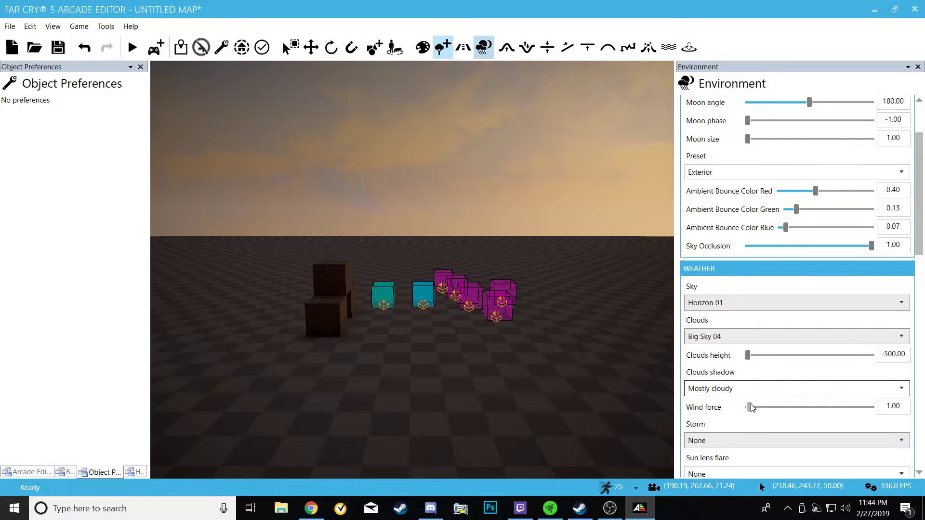
- Raise the wind force to 21 and view the stacked cubes and surrounding ground
drag(749, 403, 752, 403)
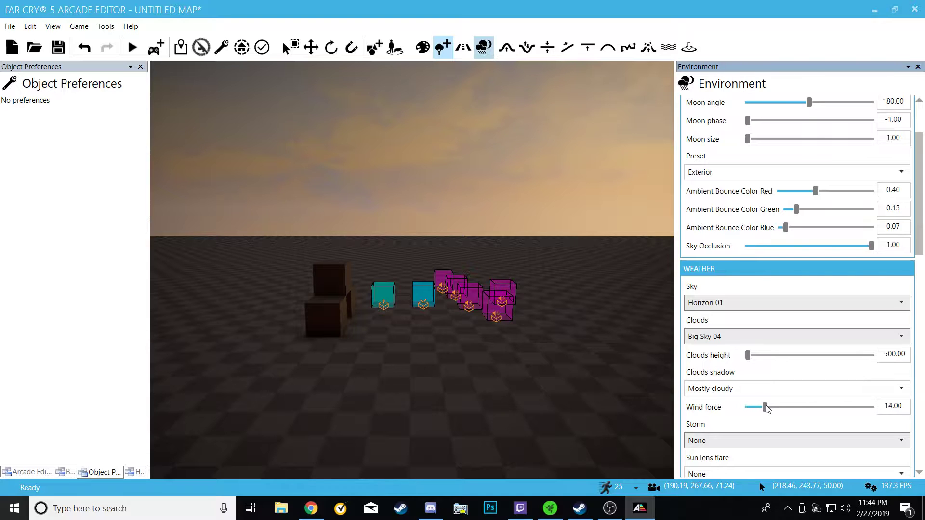
right_drag(609, 401, 540, 443)
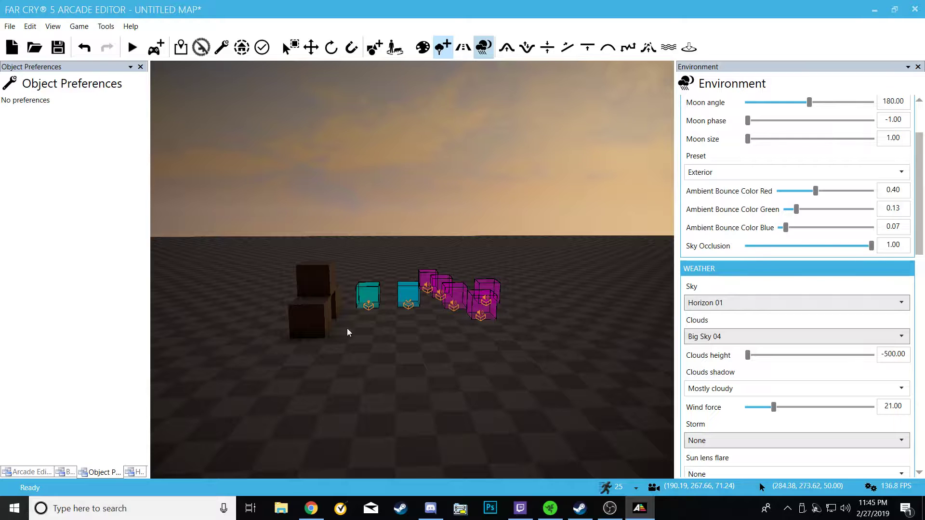
right_drag(331, 380, 354, 415)
key(s)
key(w)
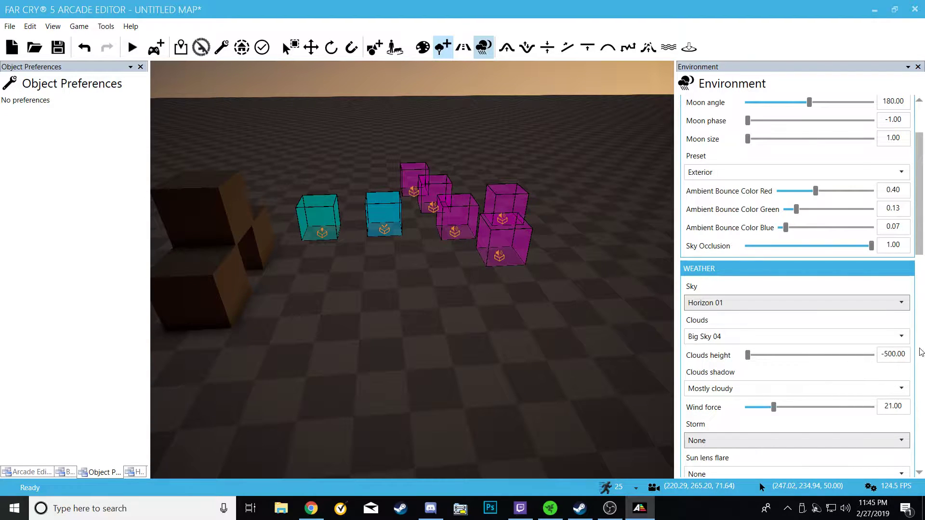
- Try the Stormy storm option, look around the cubes and sky for its effect, and set the storm back to None
scroll(920, 352, down, 3)
click(900, 383)
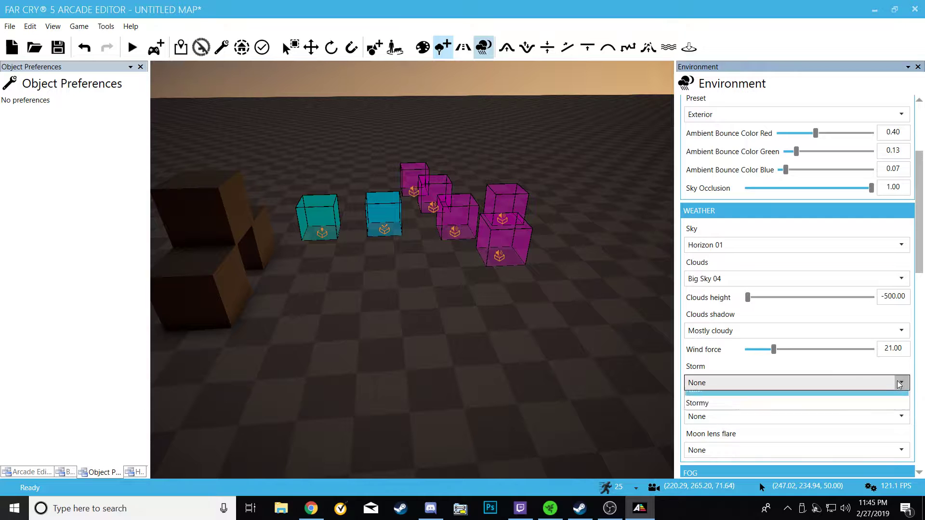
click(788, 413)
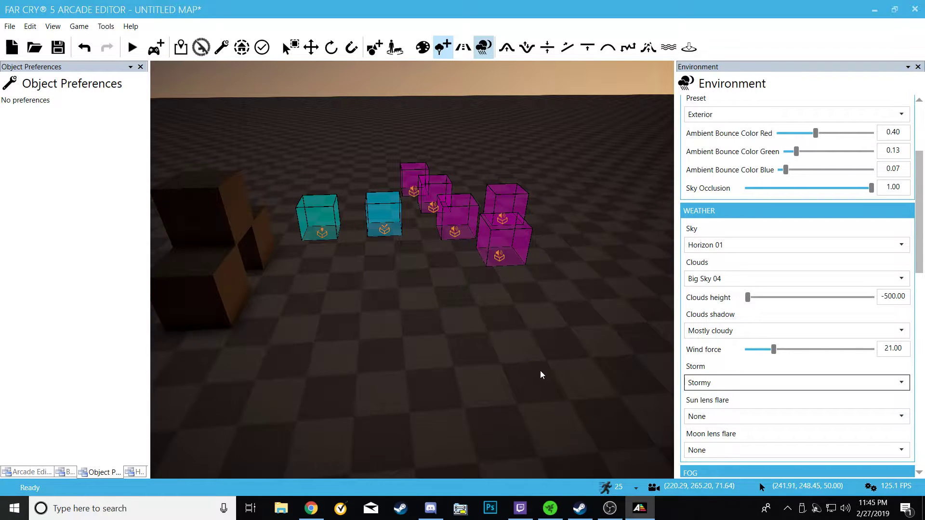
right_drag(475, 404, 409, 251)
key(d)
key(w)
key(d)
right_drag(412, 270, 309, 227)
key(s)
key(a)
right_drag(511, 381, 558, 389)
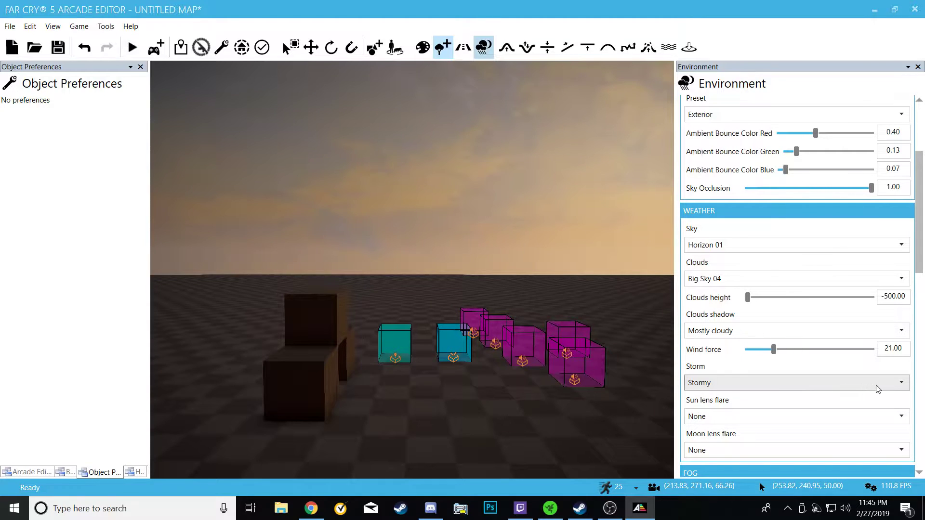
click(900, 384)
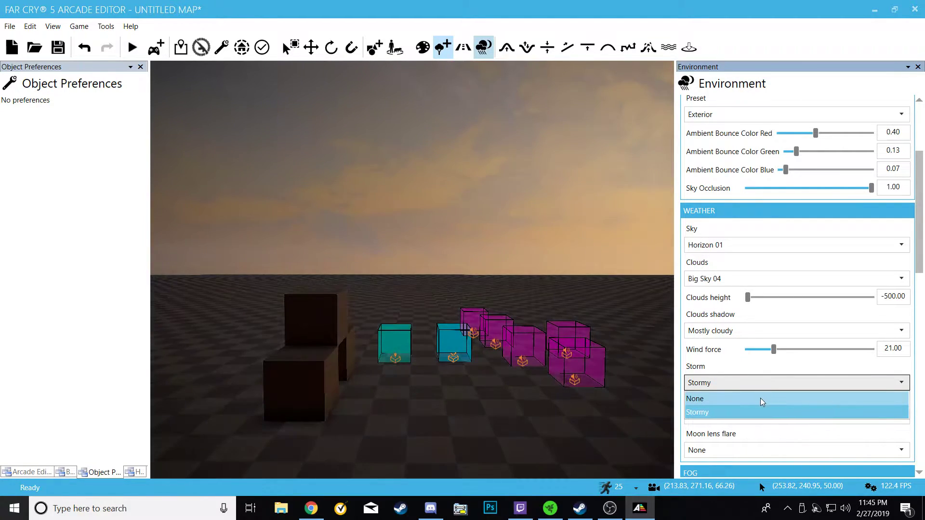
click(760, 398)
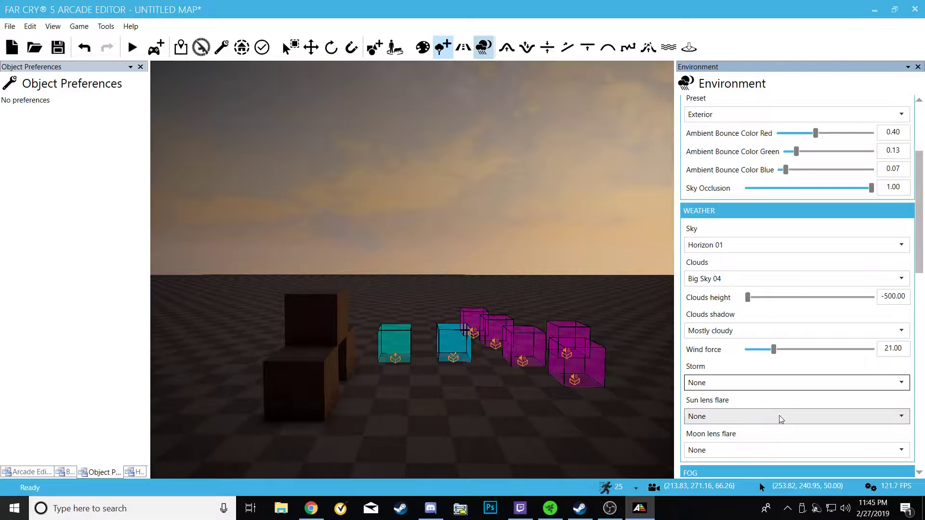
- Face the sun over the cubes, set the sun lens flare to Lens Effect Sun Low, and check it from slightly different angles
click(824, 422)
right_drag(656, 388, 741, 415)
key(s)
key(s)
key(a)
key(d)
key(a)
key(w)
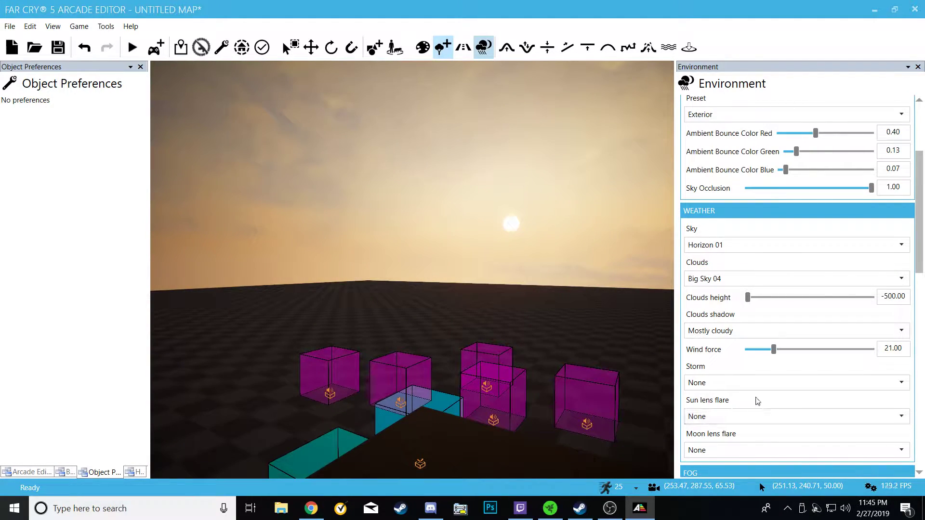
click(748, 415)
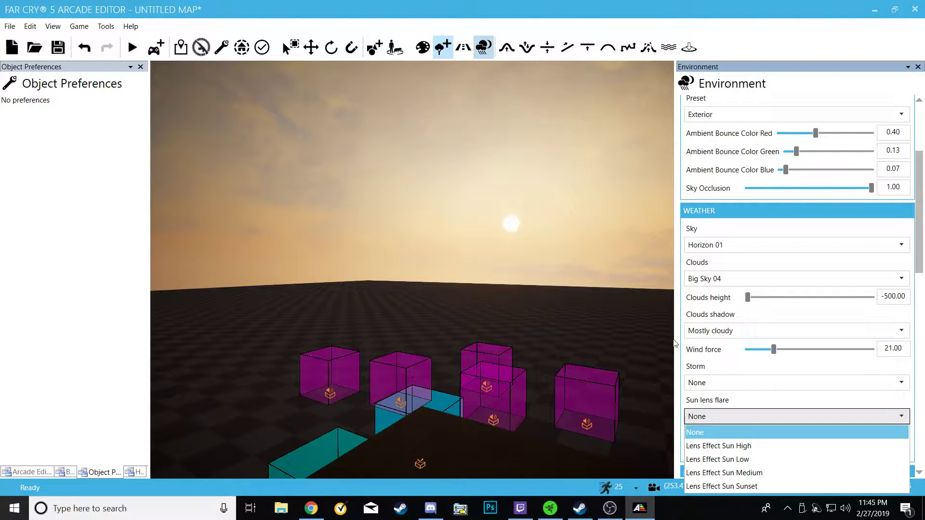
click(753, 456)
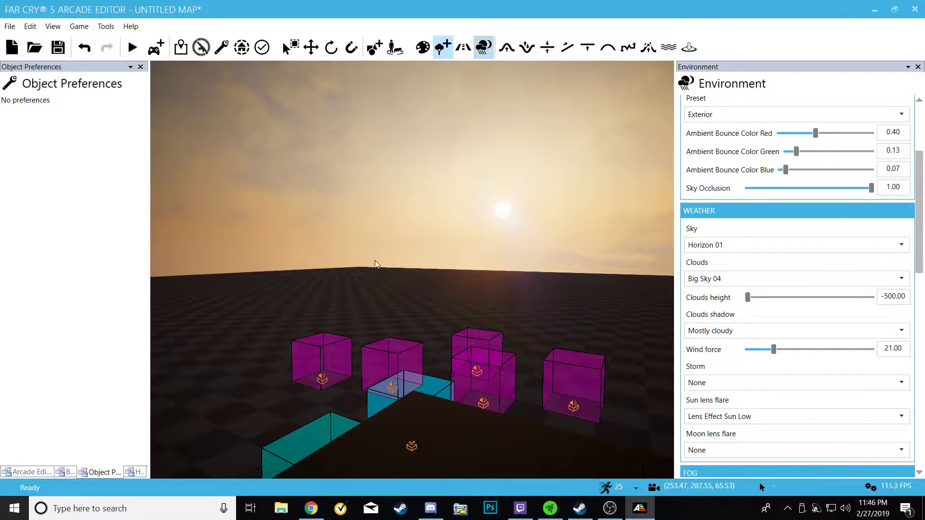
right_drag(472, 280, 433, 247)
right_drag(475, 365, 473, 342)
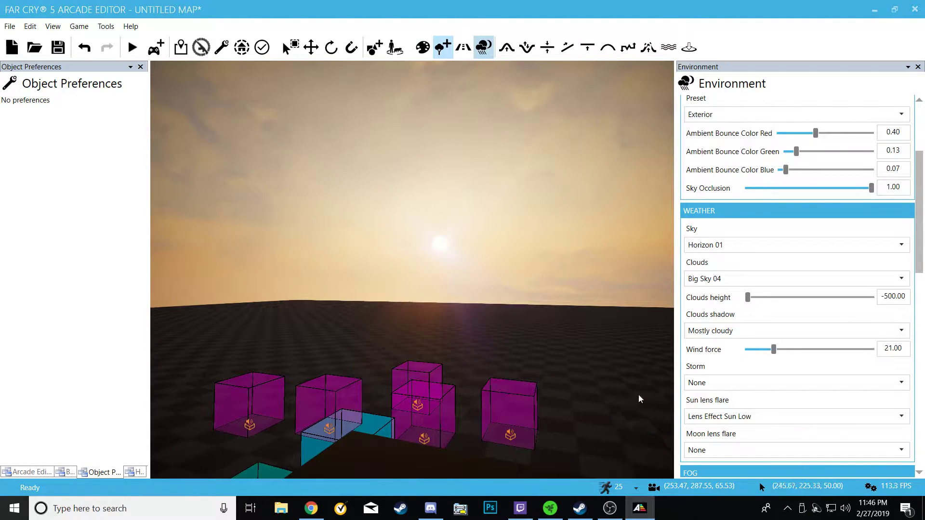
- Try the Lens Effect Sun Medium flare and set the sun lens flare to Lens Effect Sun Sunset
click(747, 416)
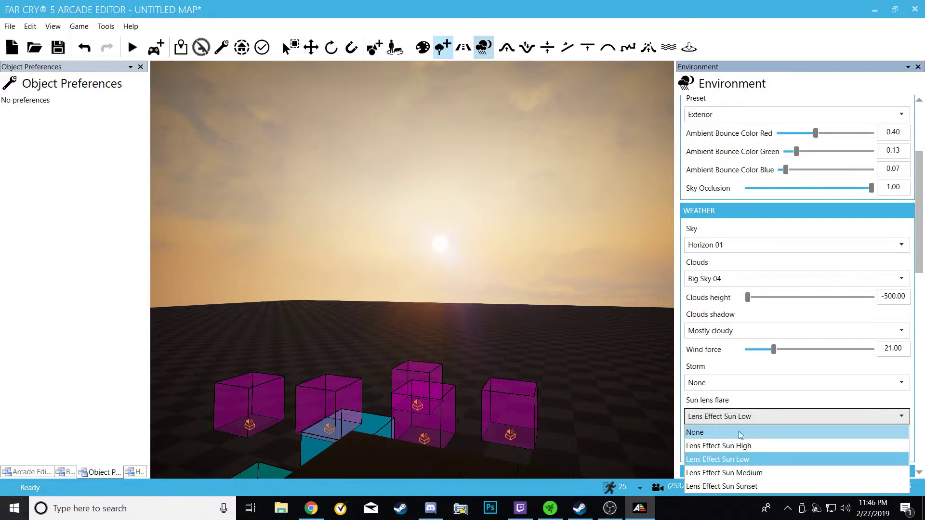
click(744, 473)
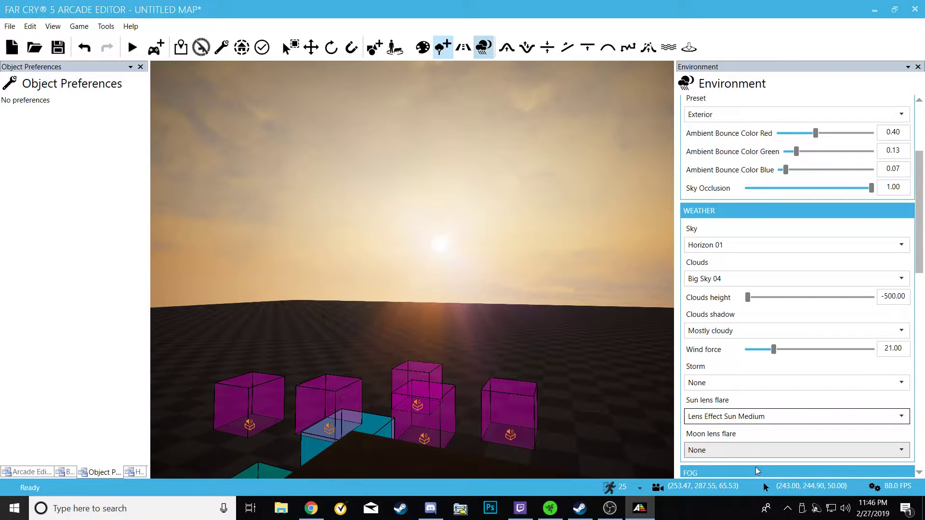
click(762, 417)
click(708, 486)
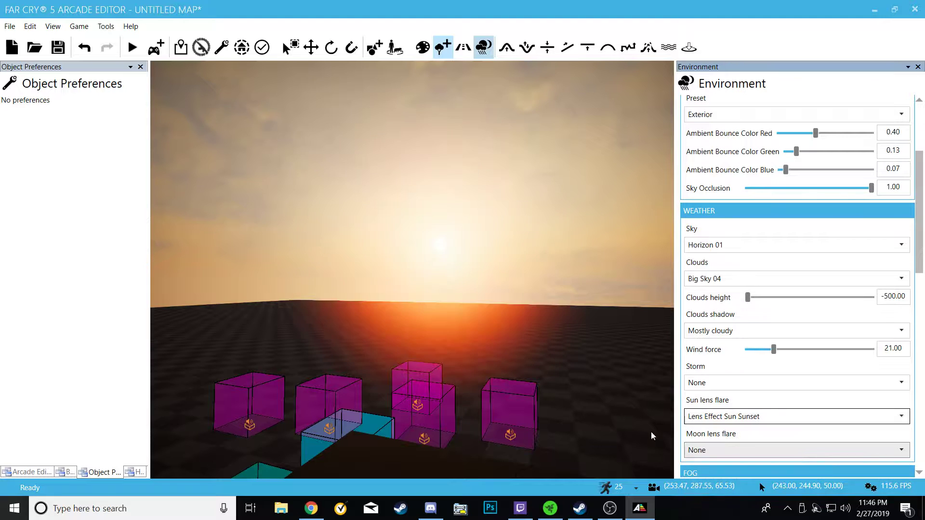
- Move around the stacked brown cubes and examine how the sunset lens flare and light affect them from different sides
key(d)
right_drag(496, 342, 293, 378)
key(a)
key(s)
key(w)
key(s)
key(d)
key(a)
key(d)
right_drag(603, 352, 505, 335)
key(a)
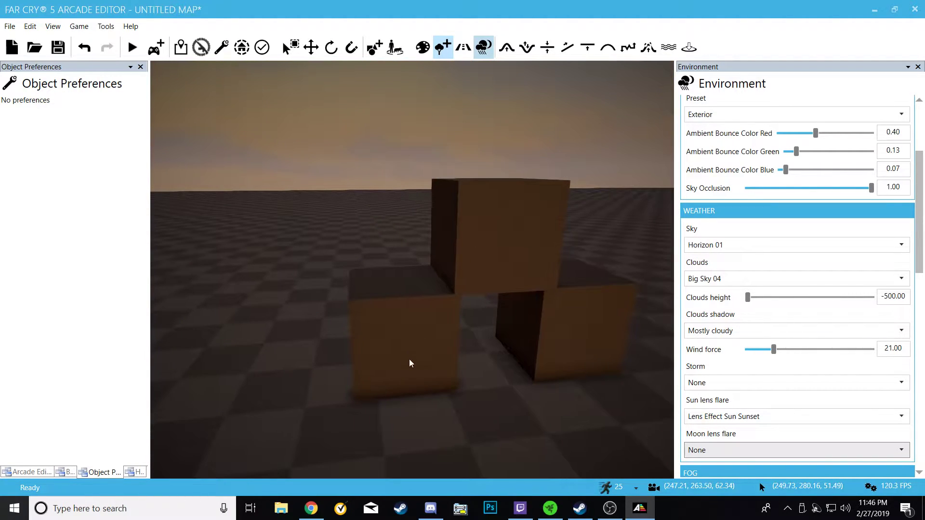
key(a)
right_drag(426, 343, 401, 120)
key(s)
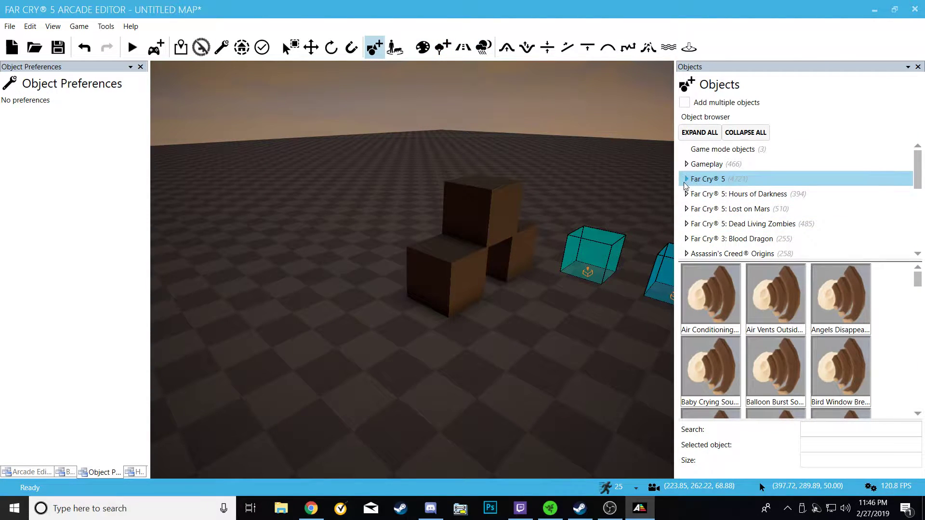
- Browse the Far Cry 5 objects and expand the Agricultural, Commercial and Government groups under Structures
scroll(685, 187, down, 3)
scroll(687, 192, down, 1)
scroll(687, 197, up, 2)
scroll(688, 195, up, 3)
click(695, 195)
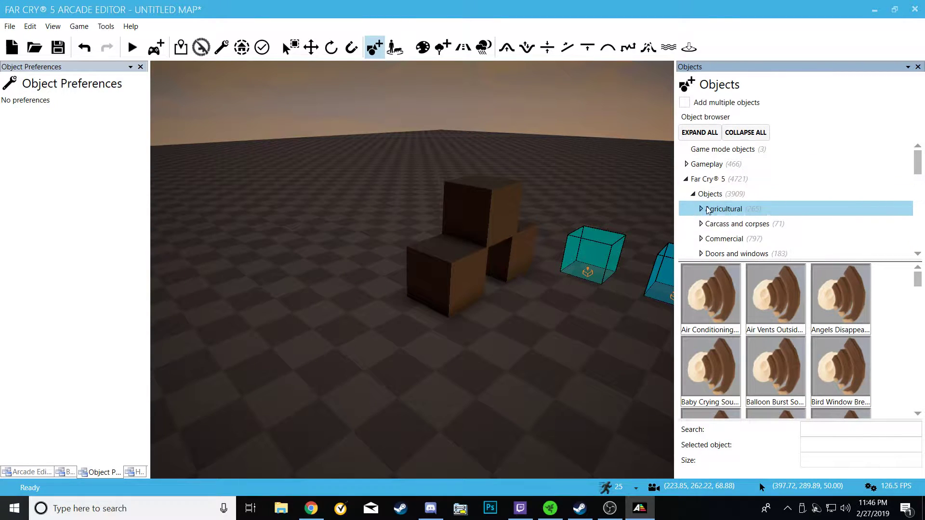
click(694, 194)
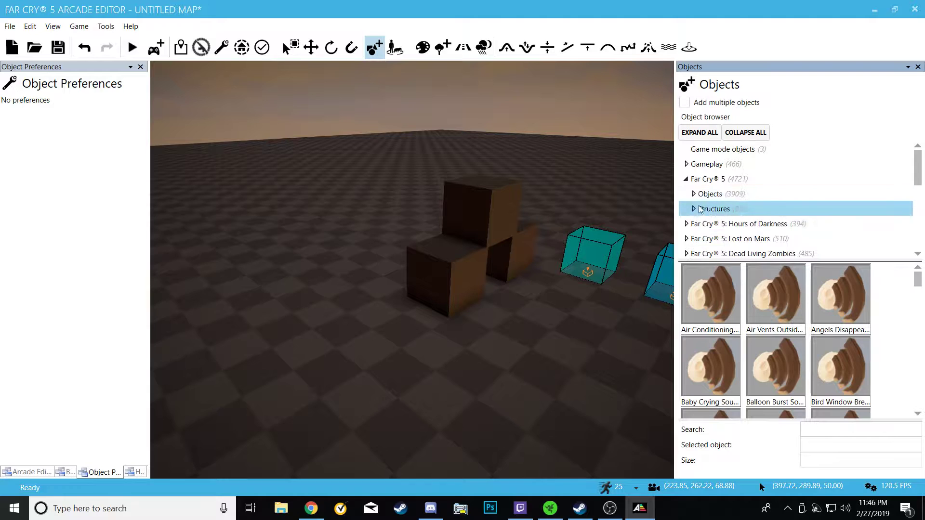
click(695, 210)
scroll(698, 207, down, 1)
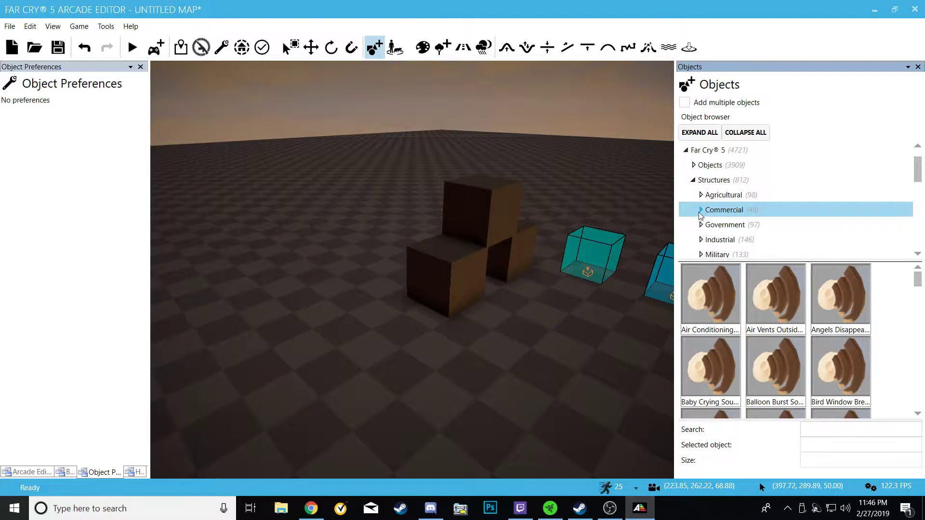
click(701, 195)
scroll(713, 209, down, 2)
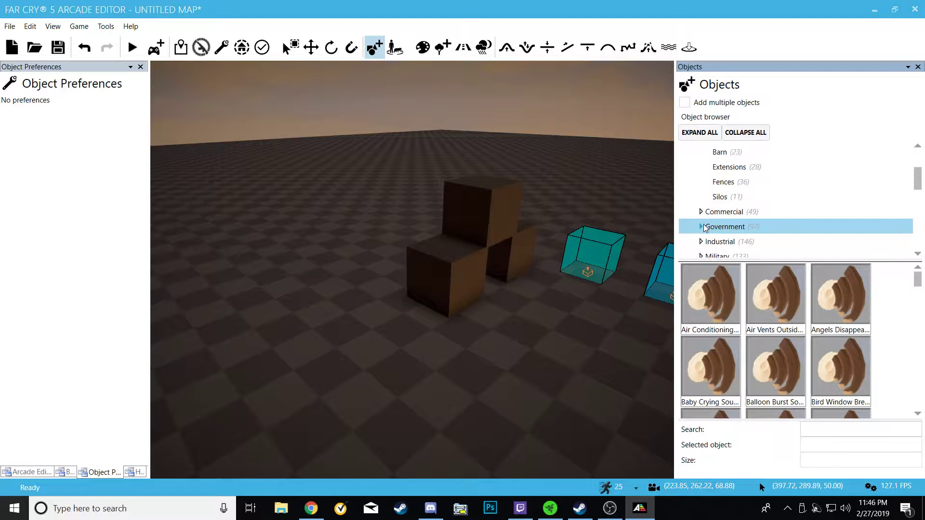
click(700, 227)
click(700, 211)
scroll(698, 212, down, 2)
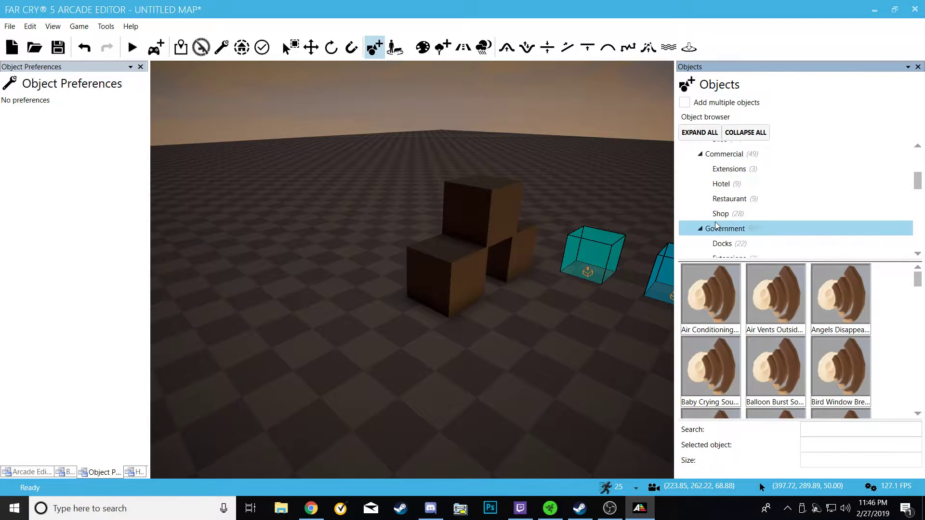
- Place a Rustic Bar from the Commercial Restaurant structures on the ground behind the magenta cubes
click(721, 205)
scroll(779, 308, down, 2)
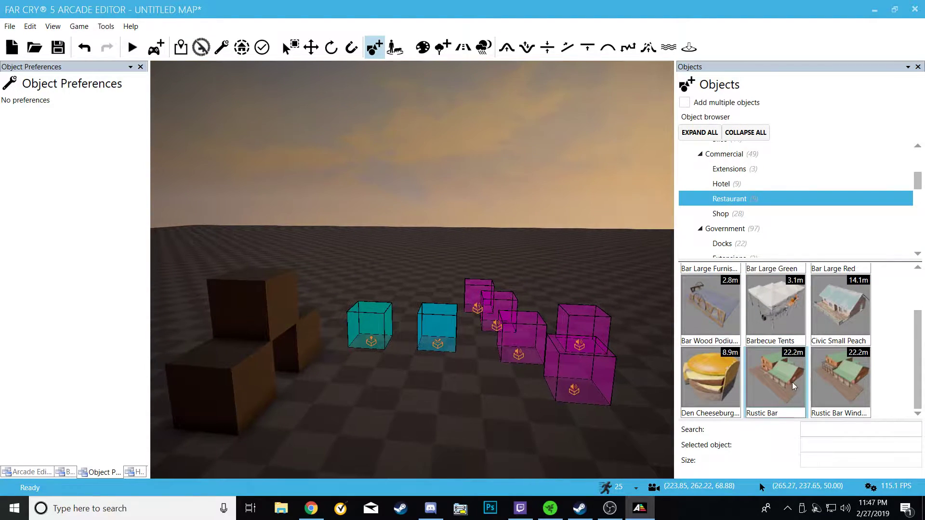
click(792, 383)
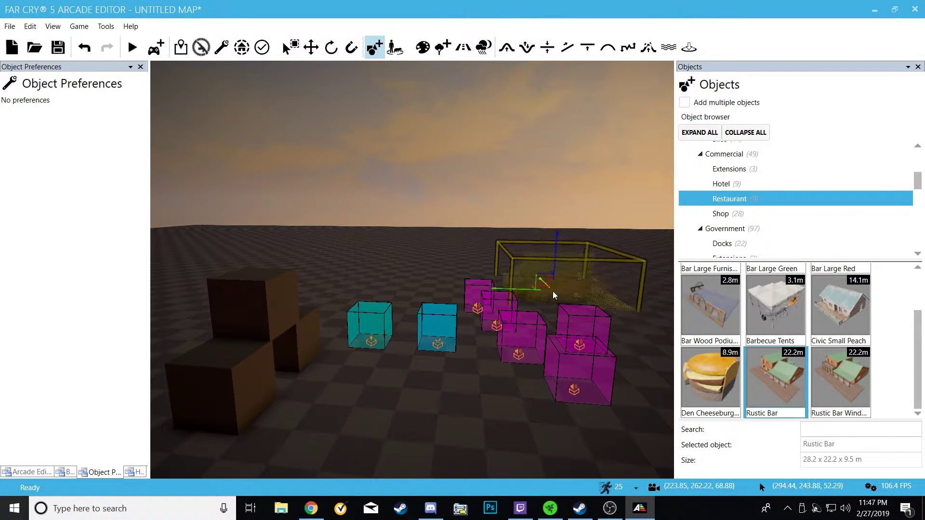
click(553, 292)
- Move inside the Rustic Bar and examine the sunset lens flare through its doorway and windows
right_drag(577, 356, 248, 286)
key(w)
key(w)
key(d)
key(d)
key(w)
key(a)
key(w)
key(d)
mouse_move(535, 376)
right_down()
mouse_move(641, 383)
mouse_move(517, 376)
right_up()
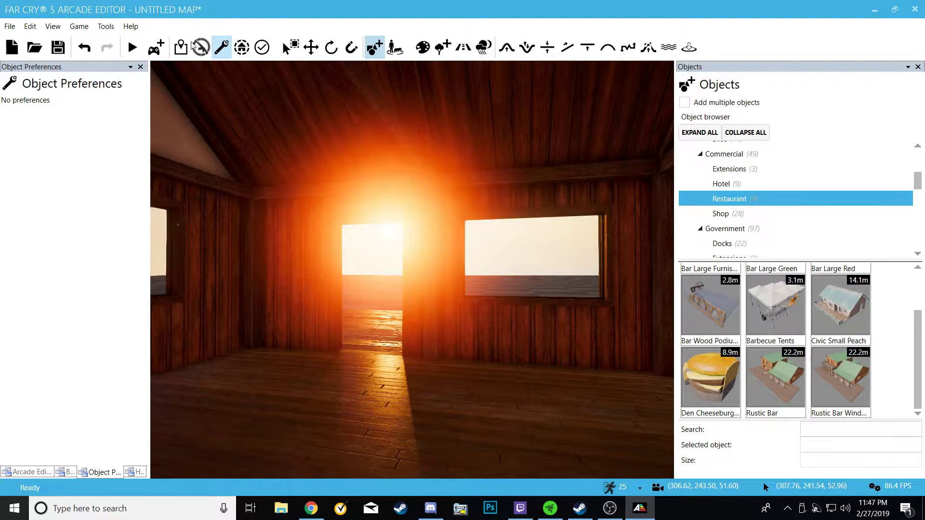
- Playtest the map from inside the Rustic Bar and walk through its rooms to inspect the interior lighting
click(133, 47)
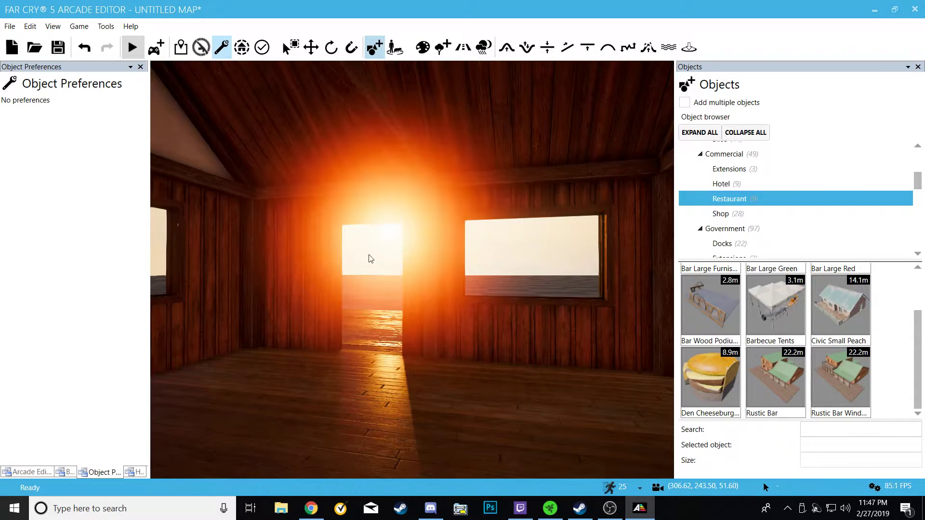
key(w)
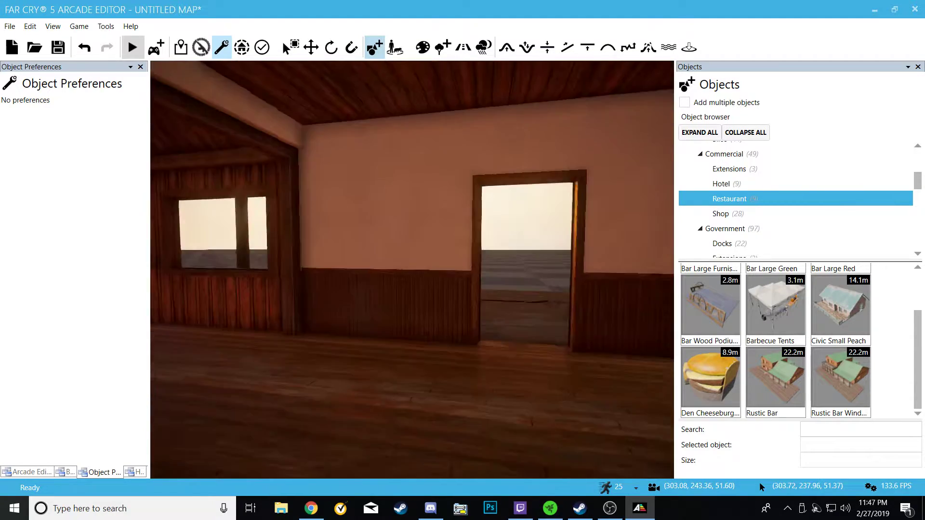
key(w)
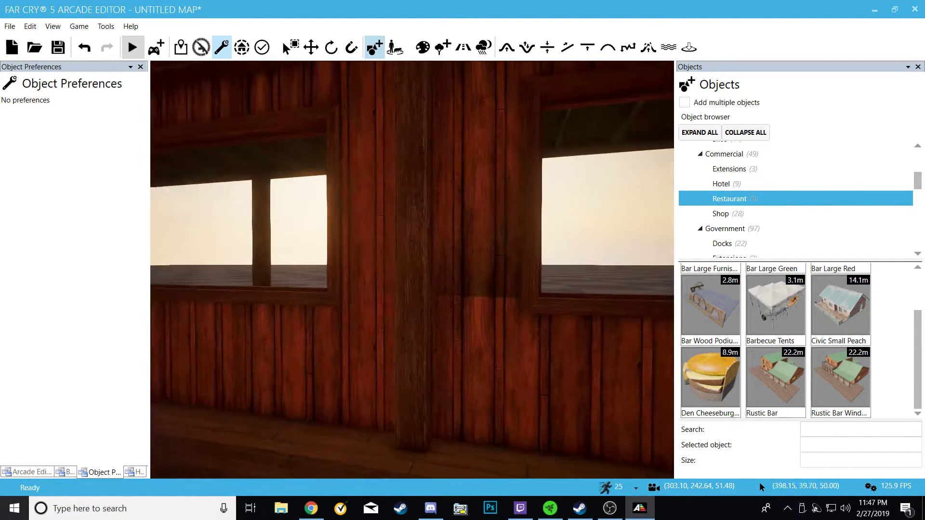
key(w)
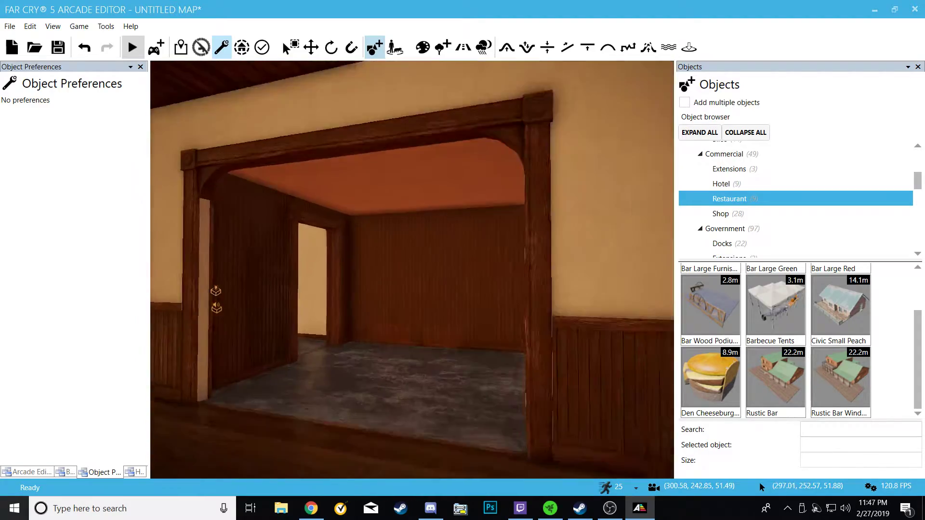
key(w)
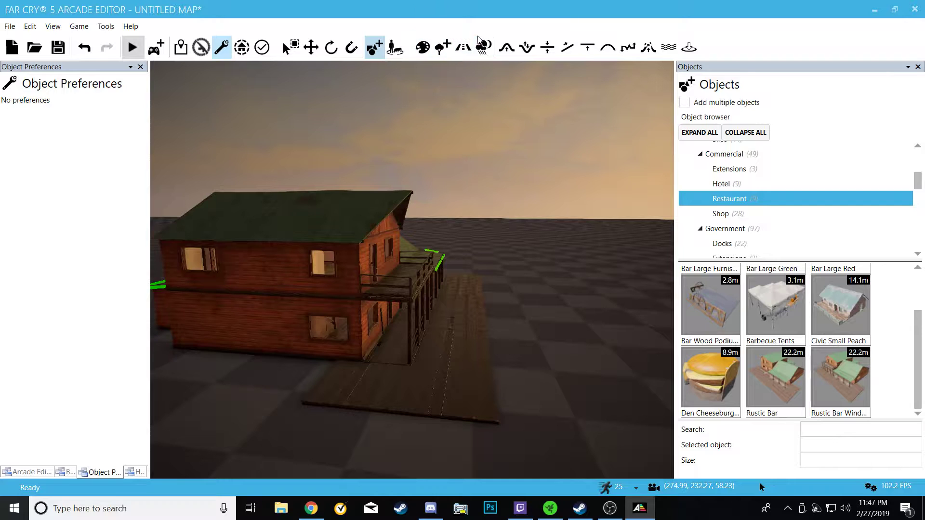
- Return to the environment weather settings and check the sunset lens flare from outside beside the bar
click(484, 48)
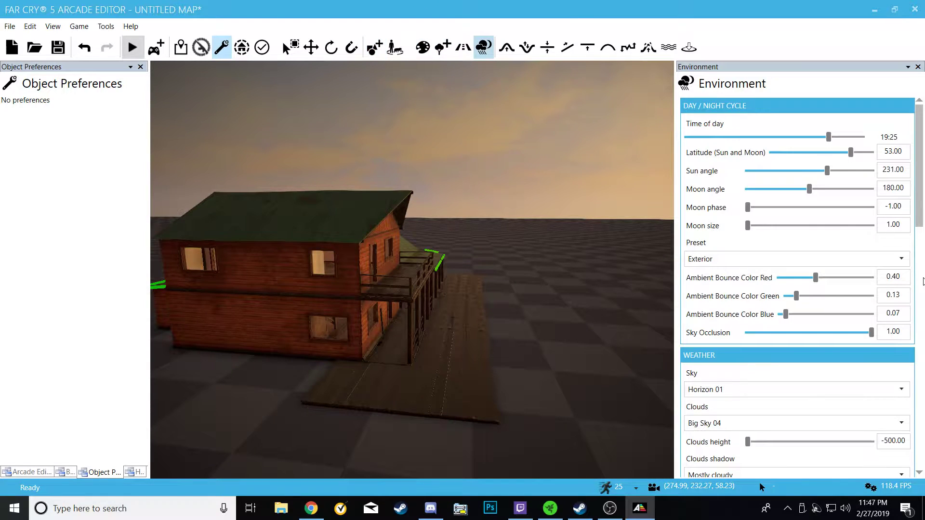
scroll(729, 311, down, 9)
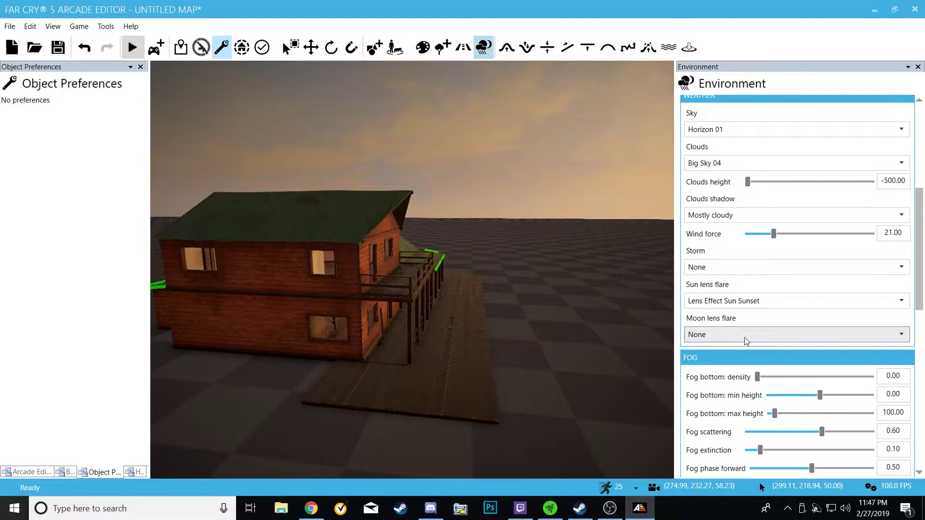
right_drag(572, 401, 655, 369)
key(s)
key(w)
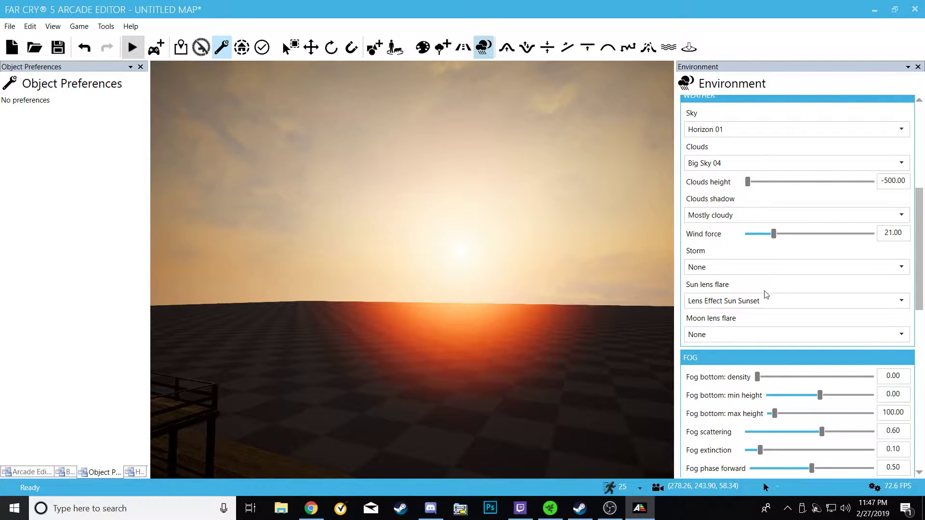
right_drag(474, 364, 400, 382)
key(d)
- Try a fog bottom density of 0.01 and view its effect around the bar
scroll(625, 303, down, 1)
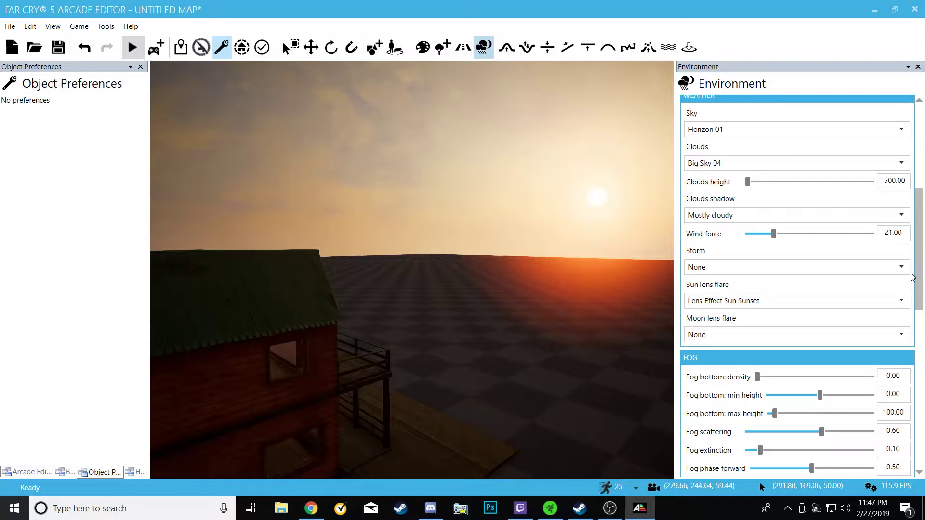
scroll(923, 277, down, 5)
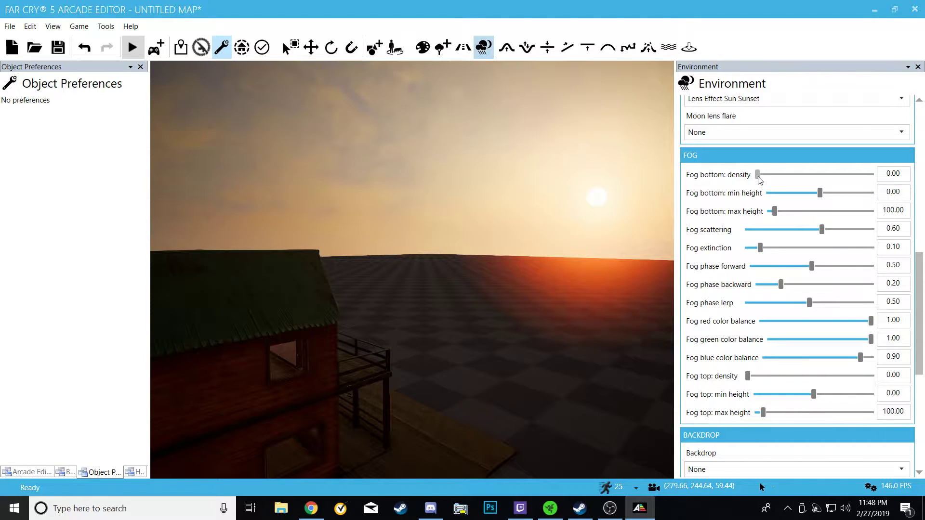
drag(759, 180, 755, 179)
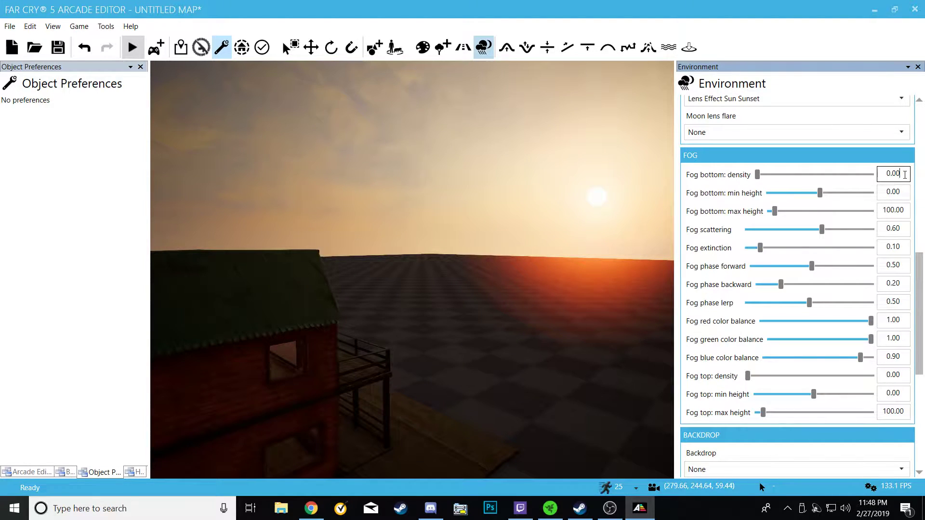
key(Return)
click(502, 352)
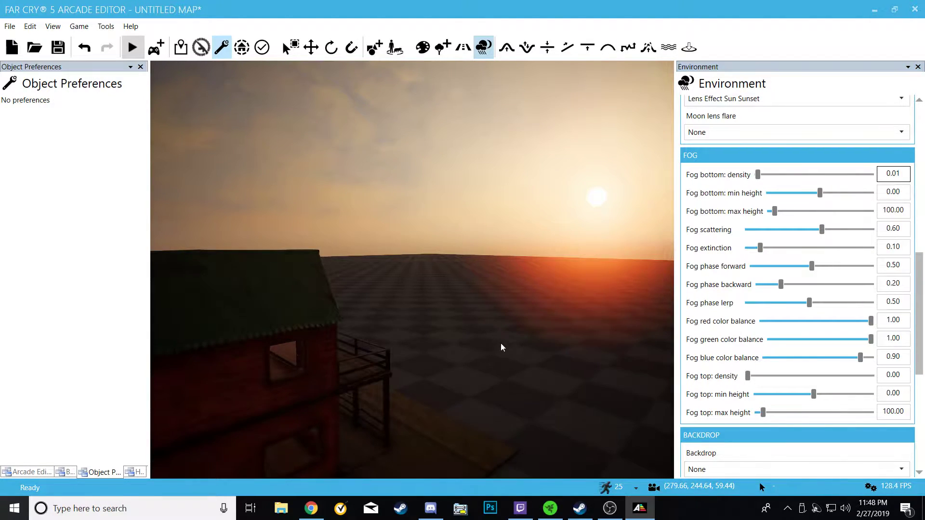
key(s)
right_drag(521, 368, 419, 407)
key(w)
key(w)
key(w)
key(s)
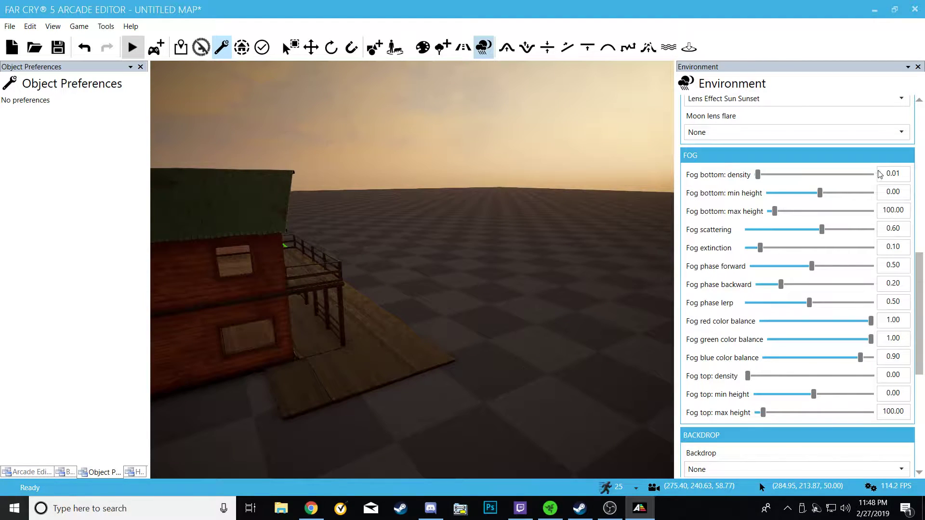
- Examine the bar, ground and sunlit horizon from several angles for signs of the light fog
click(904, 174)
right_drag(597, 249, 558, 279)
key(d)
key(s)
key(w)
key(s)
key(a)
key(w)
key(s)
key(d)
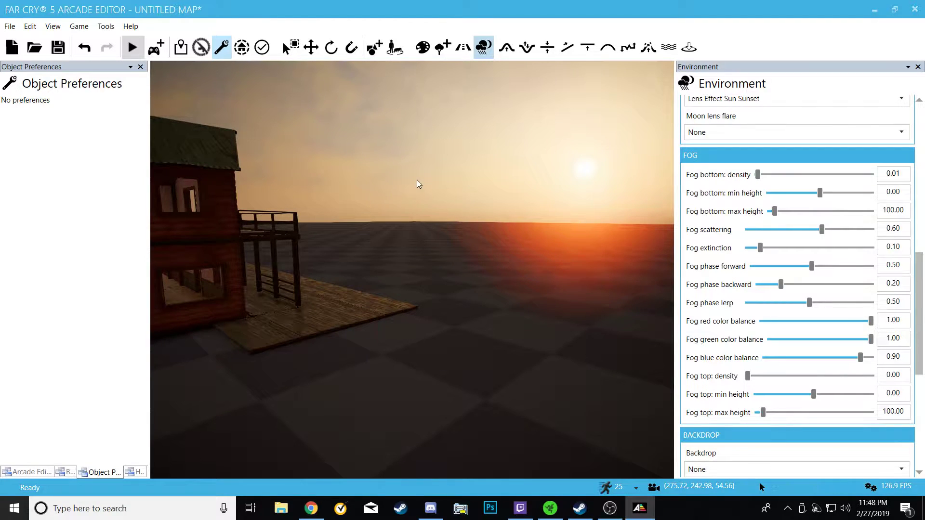
key(w)
right_drag(455, 354, 463, 336)
key(a)
mouse_move(599, 221)
right_down()
mouse_move(641, 221)
mouse_move(600, 221)
right_up()
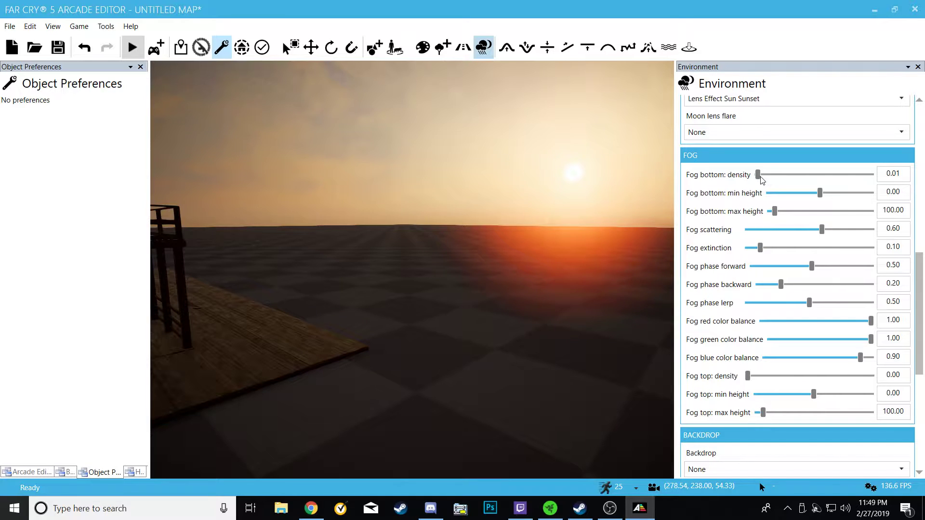
- Try a fog bottom density of 2.93 and move back and forth around the bar to judge its visibility
drag(759, 175, 844, 181)
right_drag(531, 289, 417, 284)
key(w)
key(s)
key(w)
key(w)
key(s)
key(w)
key(s)
key(w)
key(w)
key(w)
key(w)
key(s)
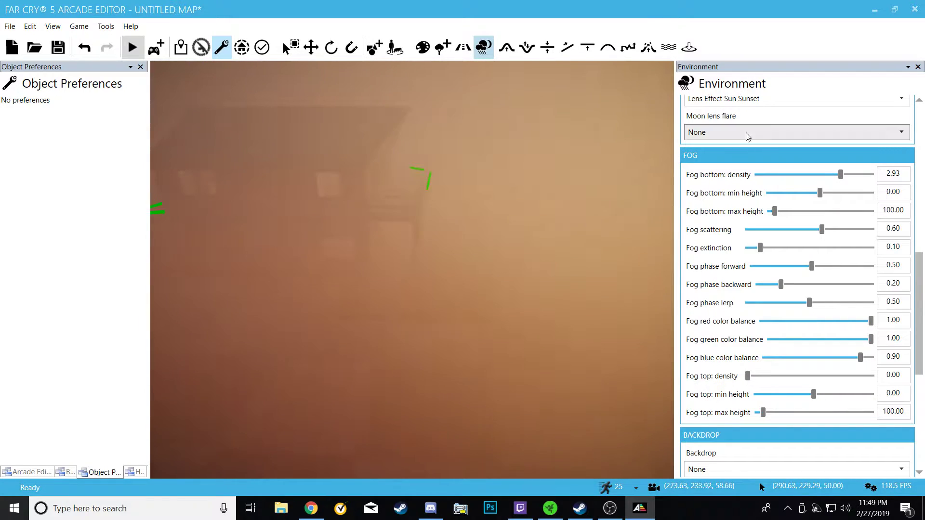
- Try a fog bottom density of 0.52 and inspect the bar at closer range
drag(839, 173, 775, 181)
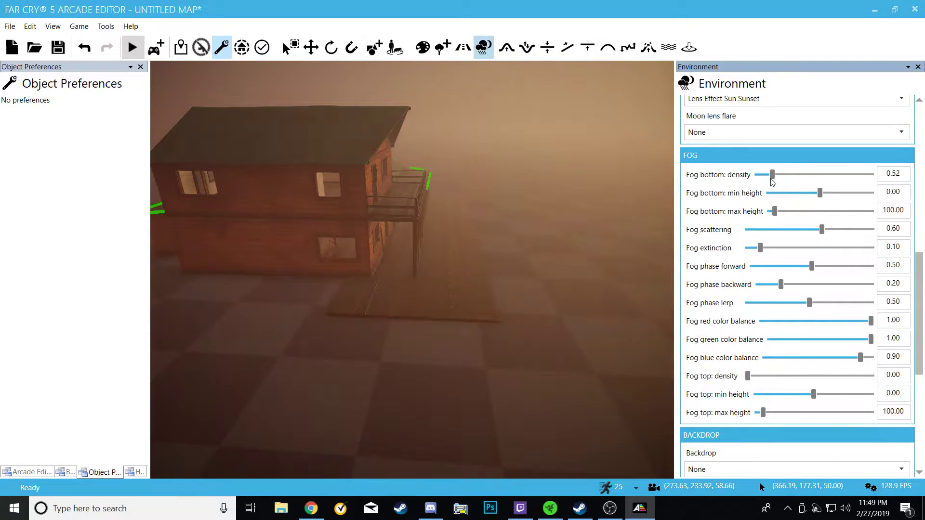
mouse_move(544, 231)
right_down()
mouse_move(573, 164)
mouse_move(526, 221)
mouse_move(376, 216)
mouse_move(510, 212)
mouse_move(540, 188)
mouse_move(542, 202)
mouse_move(578, 190)
mouse_move(651, 195)
mouse_move(563, 188)
mouse_move(650, 191)
mouse_move(496, 201)
mouse_move(552, 215)
right_up()
key(d)
key(w)
key(w)
key(a)
key(s)
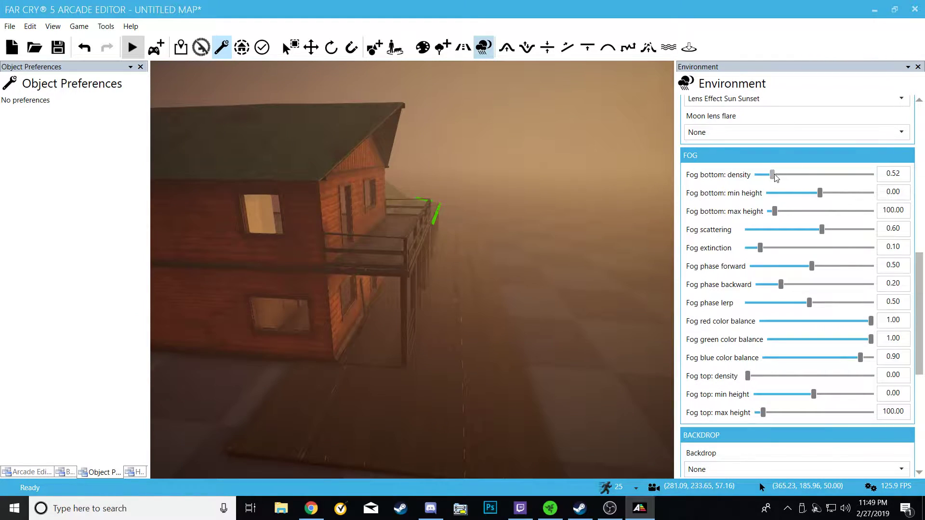
- Try a fog bottom density of 0.17 and view the haze facing the sun
drag(773, 175, 763, 175)
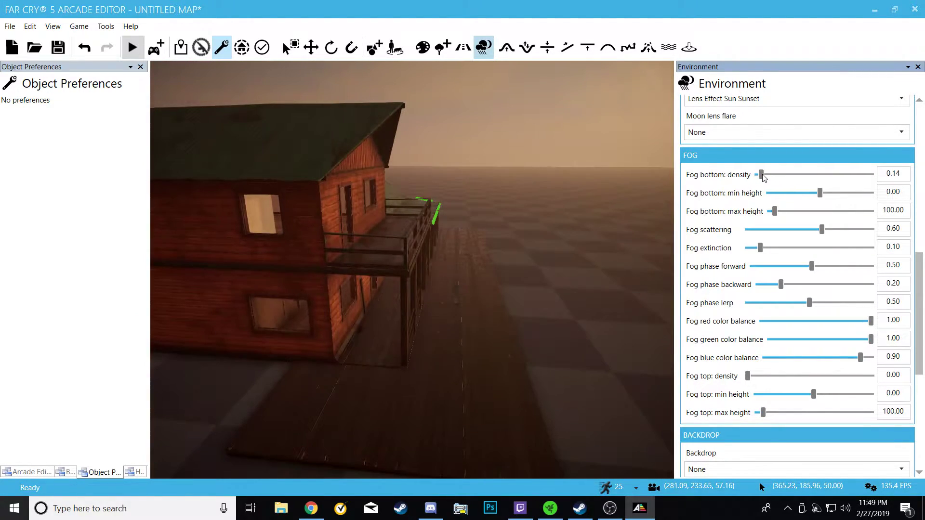
key(s)
right_drag(614, 207, 699, 195)
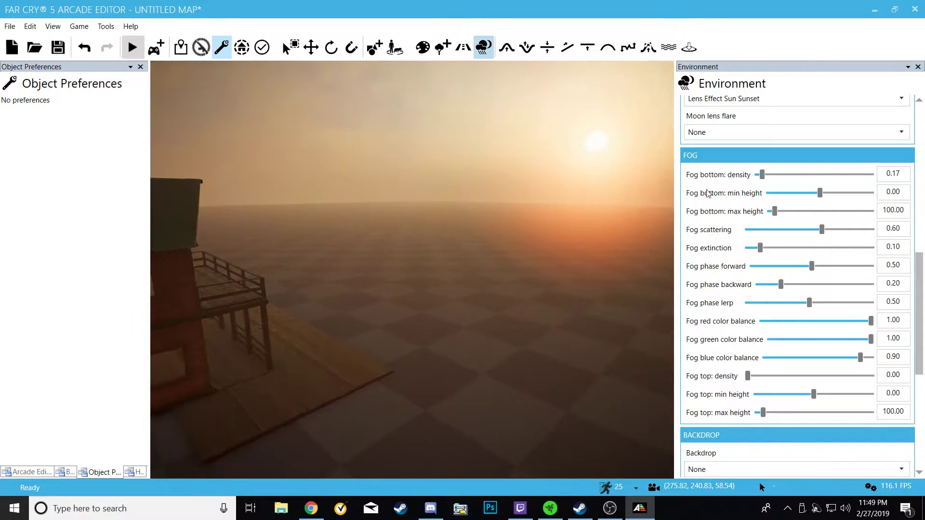
- Set the fog bottom density to 0.03 and check the horizon from farther back above the cubes
drag(762, 175, 757, 176)
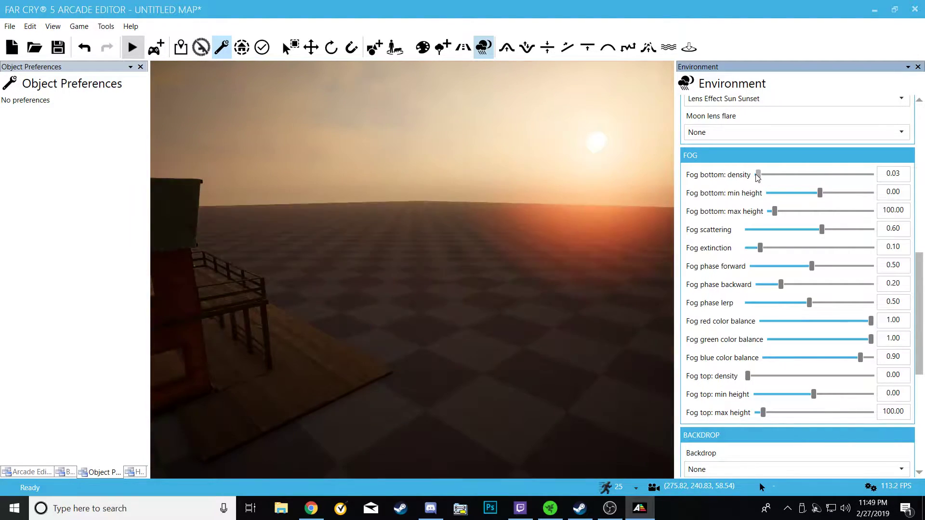
key(w)
right_drag(598, 208, 578, 216)
key(s)
key(s)
key(a)
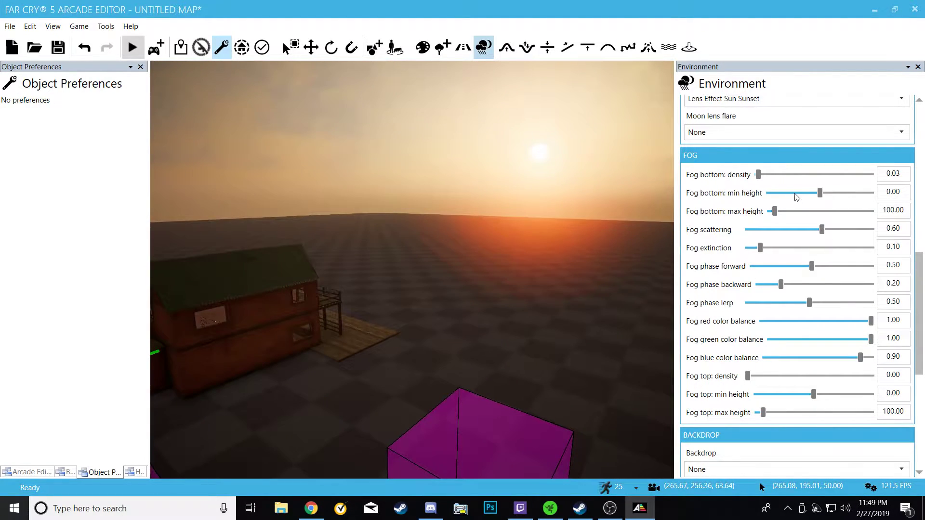
- Try fog bottom densities of 0.00 and 0.06 to compare the haze on the horizon
drag(759, 178, 705, 178)
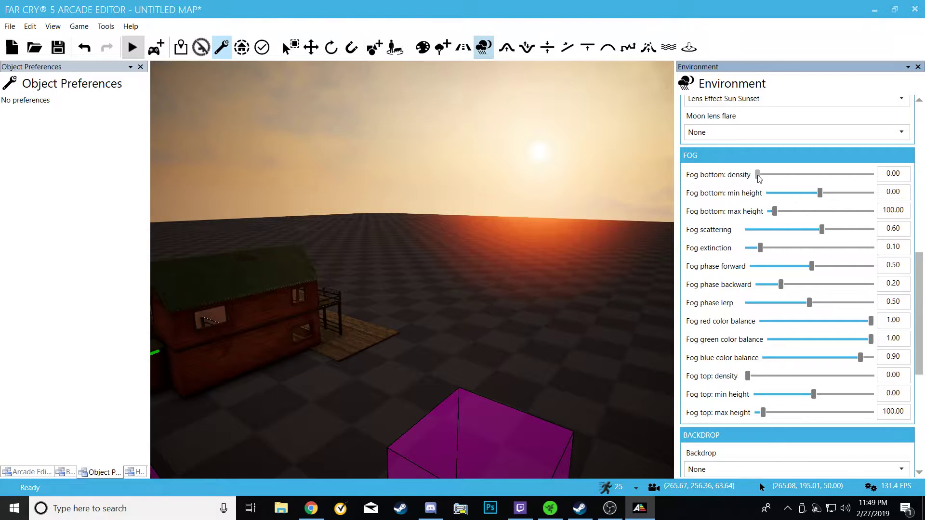
drag(760, 178, 761, 179)
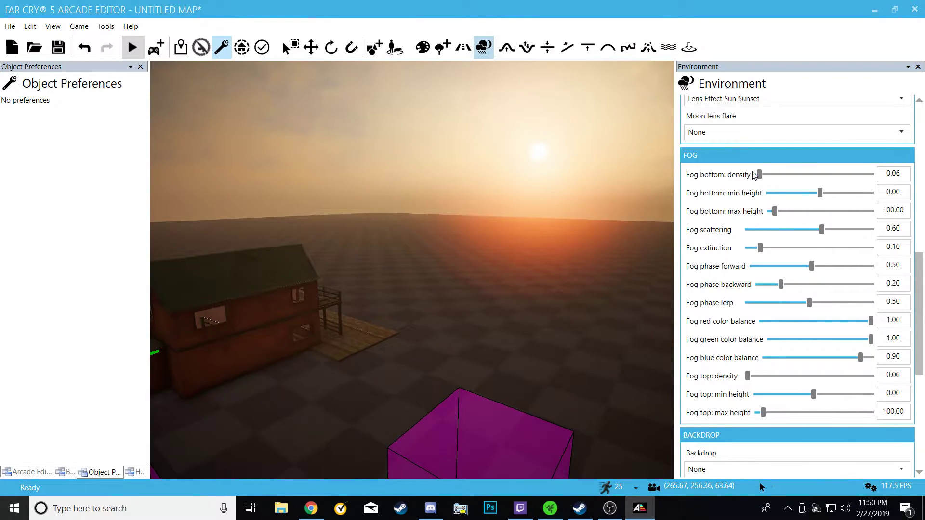
click(759, 175)
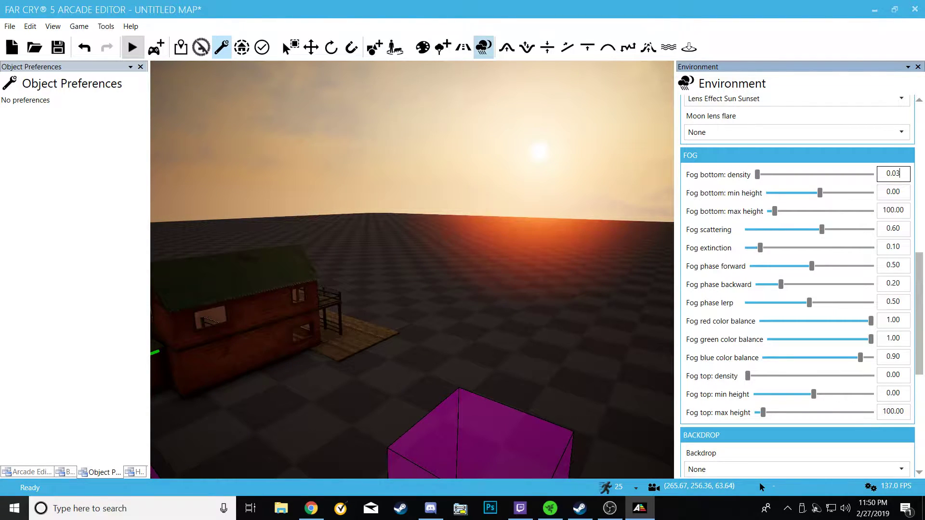
- Set the fog bottom density to 0.01 and check the house up close and from behind the cubes
key(Return)
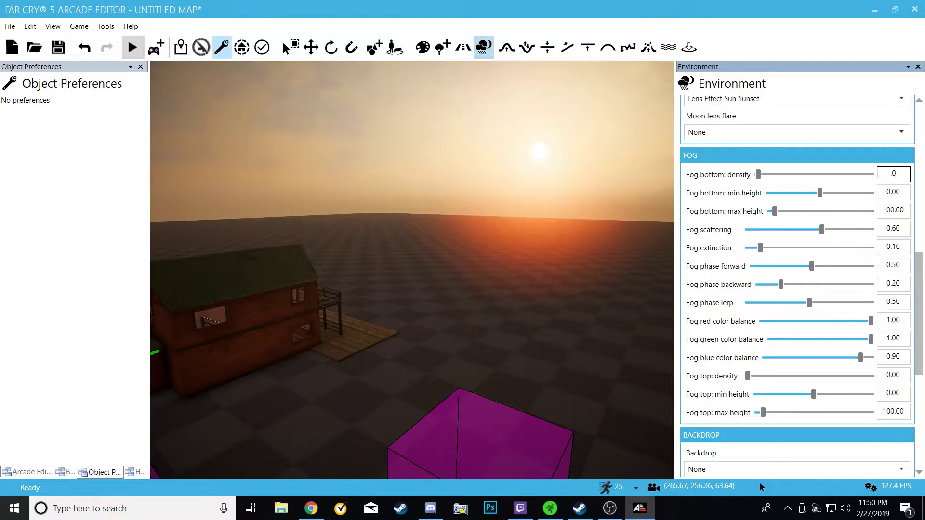
key(Return)
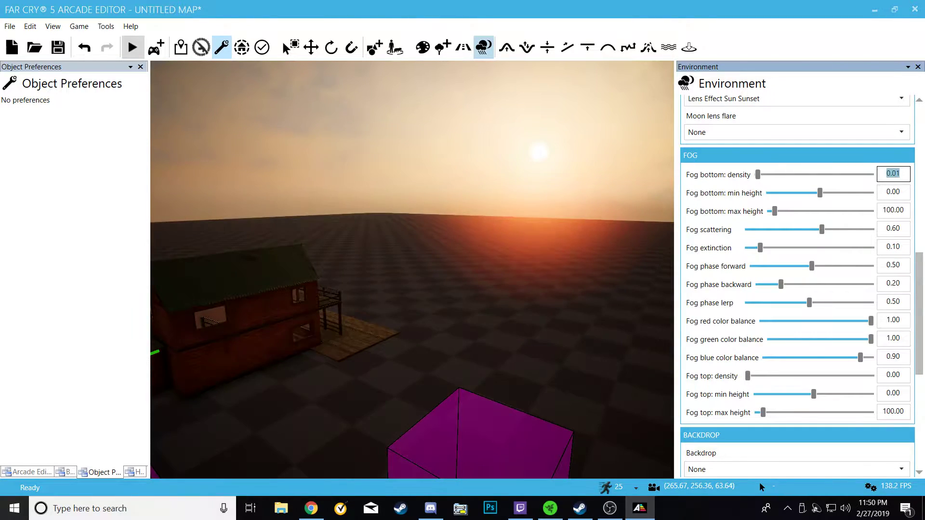
right_drag(499, 292, 434, 289)
key(w)
key(a)
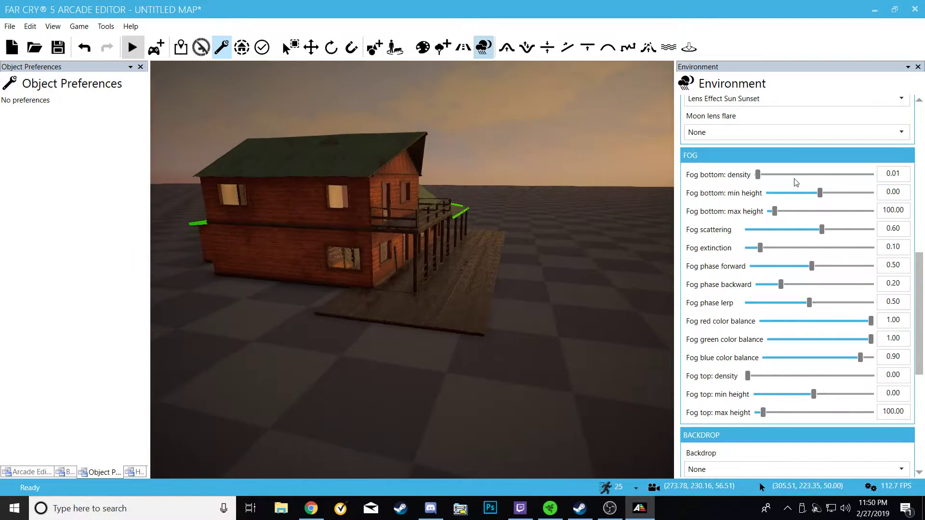
right_drag(609, 235, 716, 212)
key(s)
key(a)
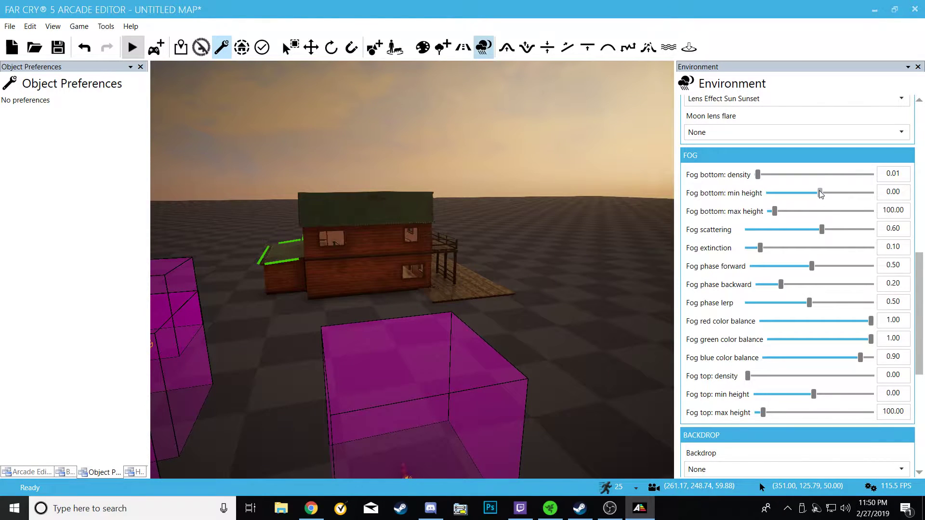
- Try a fog bottom min height of 199.00, raise it to 289.00, and view the horizon beyond the house
drag(820, 192, 841, 193)
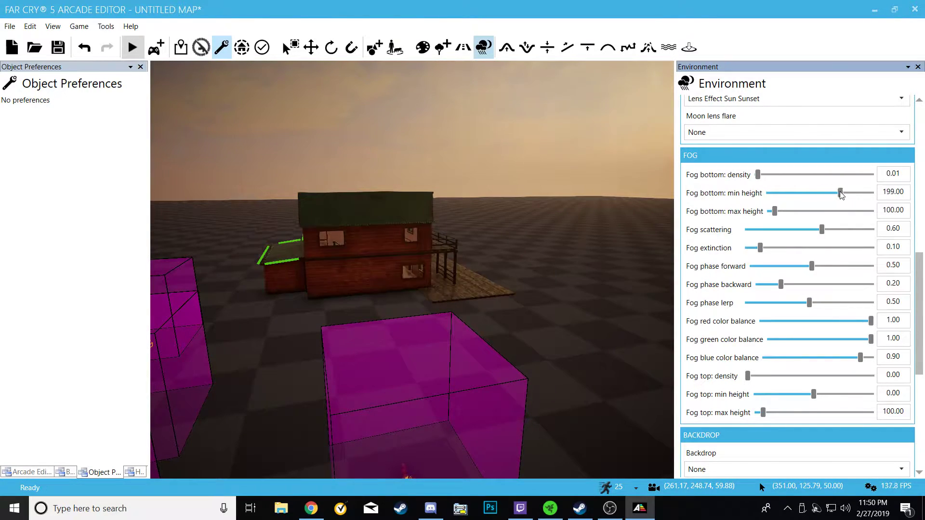
right_drag(612, 232, 309, 251)
key(w)
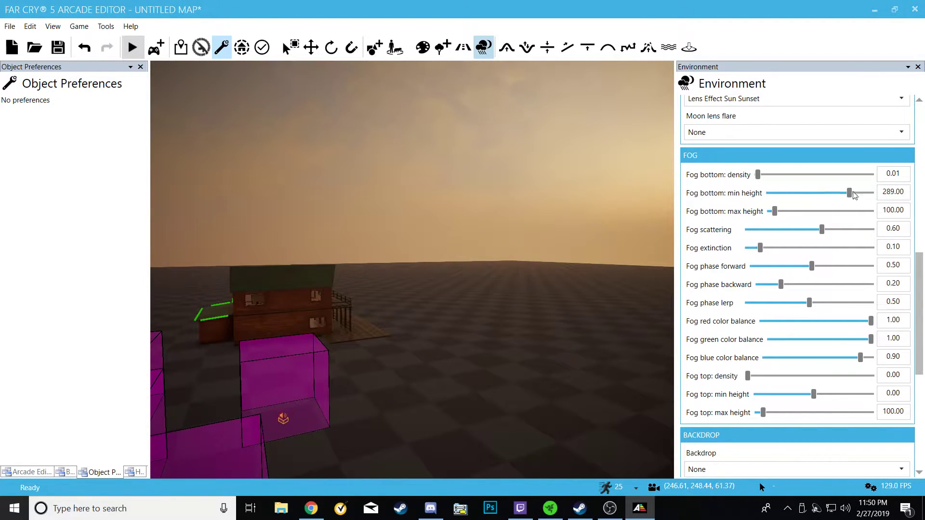
- Try a fog bottom min height of 7.00 and fly around the house to judge the fog
drag(850, 193, 822, 189)
key(d)
right_drag(583, 258, 332, 137)
key(w)
key(s)
key(w)
right_drag(621, 236, 670, 313)
key(w)
key(w)
right_drag(412, 308, 366, 179)
key(w)
mouse_move(412, 270)
right_down()
mouse_move(381, 268)
mouse_move(371, 198)
mouse_move(374, 285)
mouse_move(409, 267)
right_up()
key(d)
right_drag(592, 236, 503, 249)
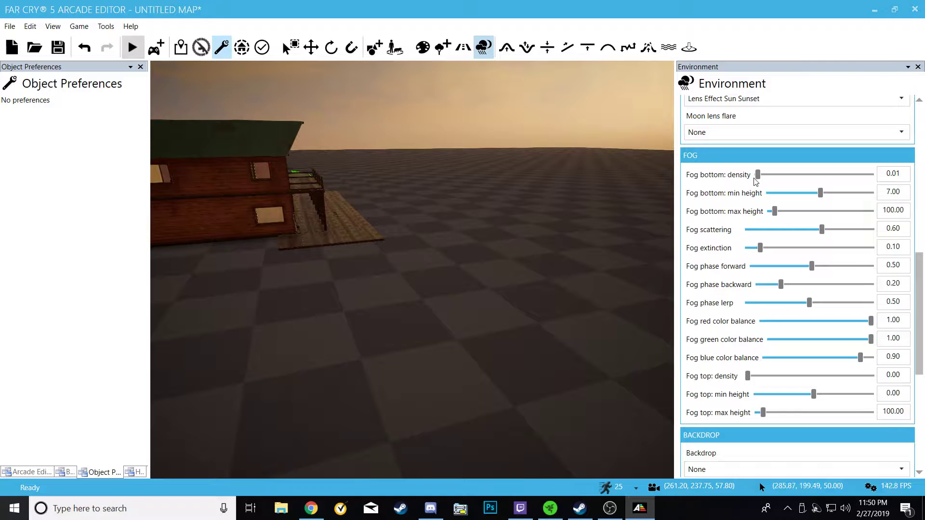
- Set the fog bottom min height to 0.00 and view the horizon beside the house
drag(820, 193, 818, 193)
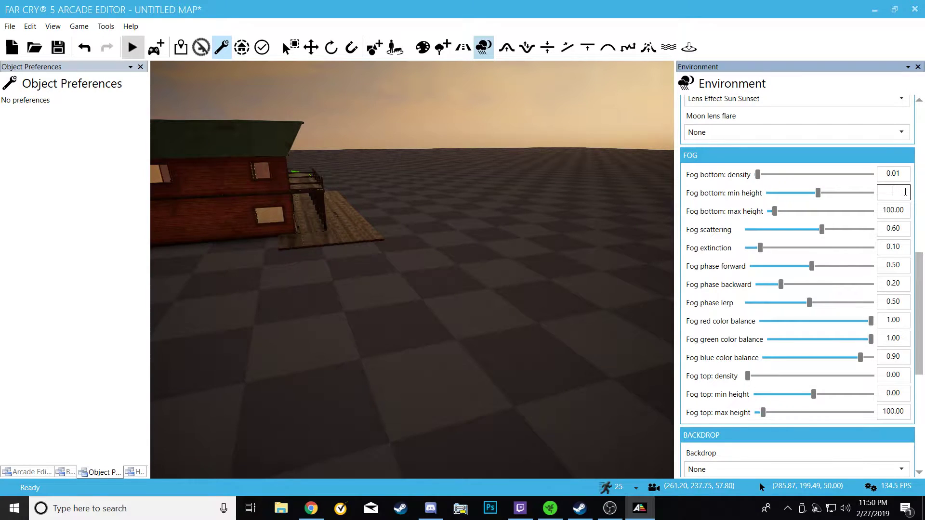
key(Return)
key(w)
right_drag(540, 268, 538, 261)
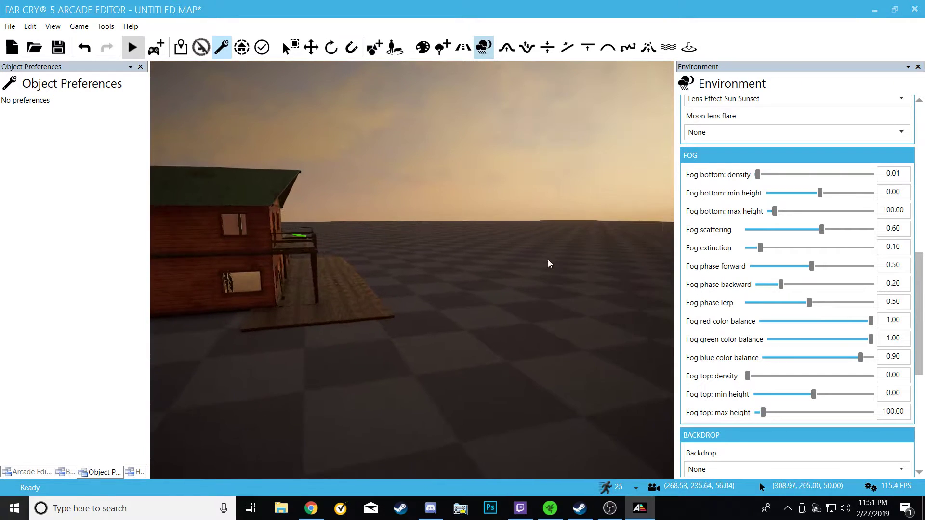
- Set the fog scattering to 0.99 and look across the horizon next to the deck
drag(822, 229, 871, 245)
key(w)
right_drag(578, 261, 547, 258)
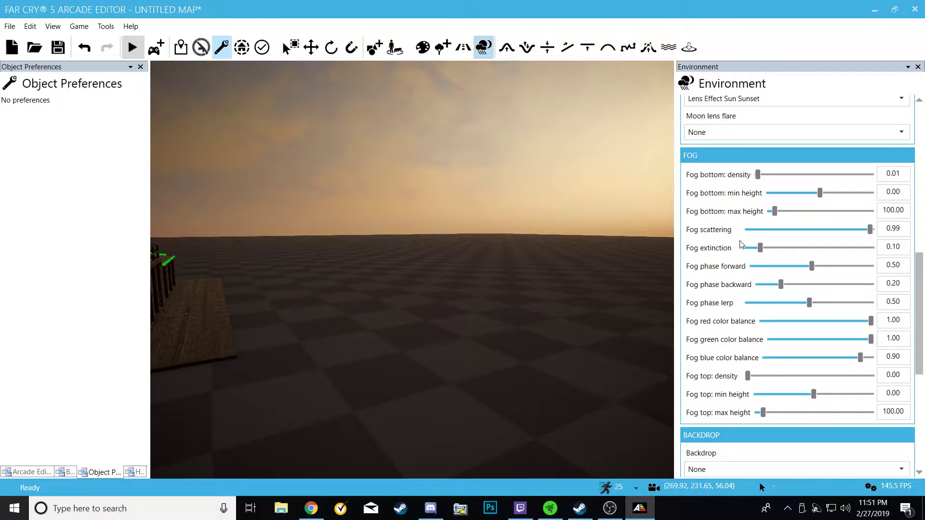
right_drag(554, 312, 531, 320)
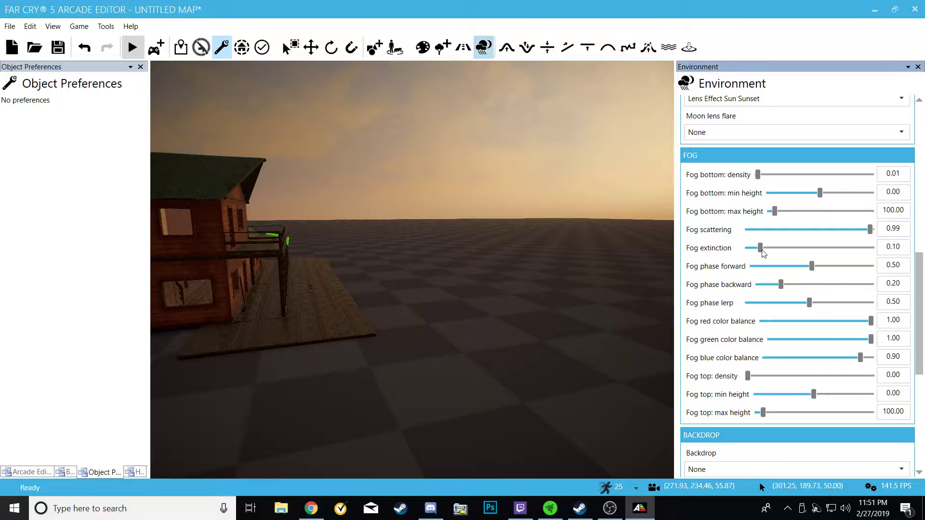
- Set the fog extinction to 0.50 and check the horizon past the balcony
mouse_move(761, 250)
mouse_down()
mouse_move(897, 259)
mouse_move(750, 249)
mouse_move(867, 251)
mouse_move(808, 260)
mouse_move(774, 252)
mouse_move(874, 263)
mouse_move(791, 257)
mouse_move(812, 256)
mouse_up()
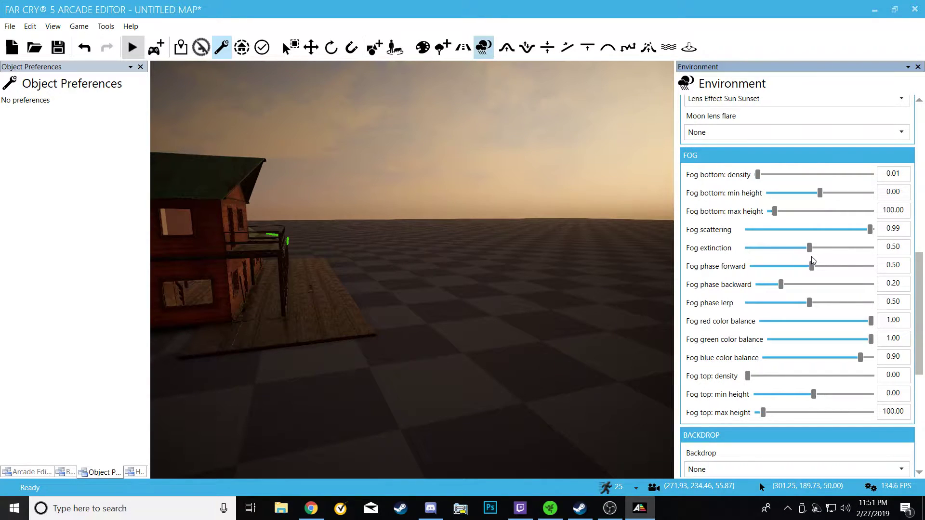
right_drag(531, 236, 483, 221)
key(a)
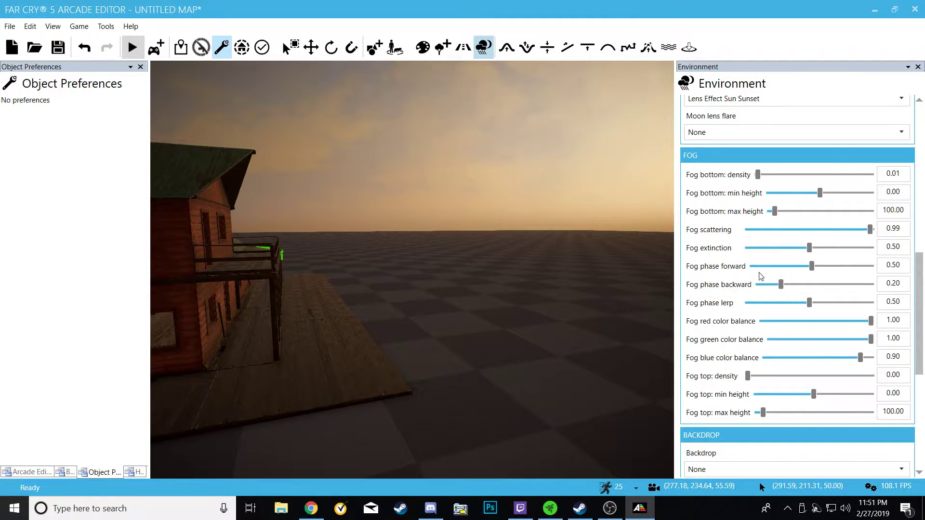
- Try a fog phase forward of 0.02, settle on 0.54, and move around the house to compare
drag(815, 271, 754, 262)
click(757, 268)
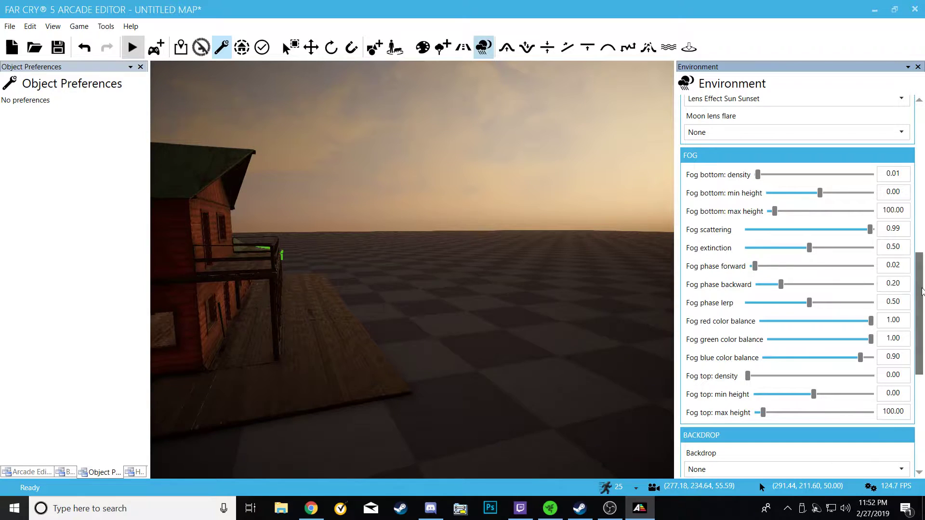
drag(757, 268, 816, 279)
right_drag(523, 308, 415, 327)
key(s)
key(w)
key(a)
right_drag(412, 270, 443, 270)
key(s)
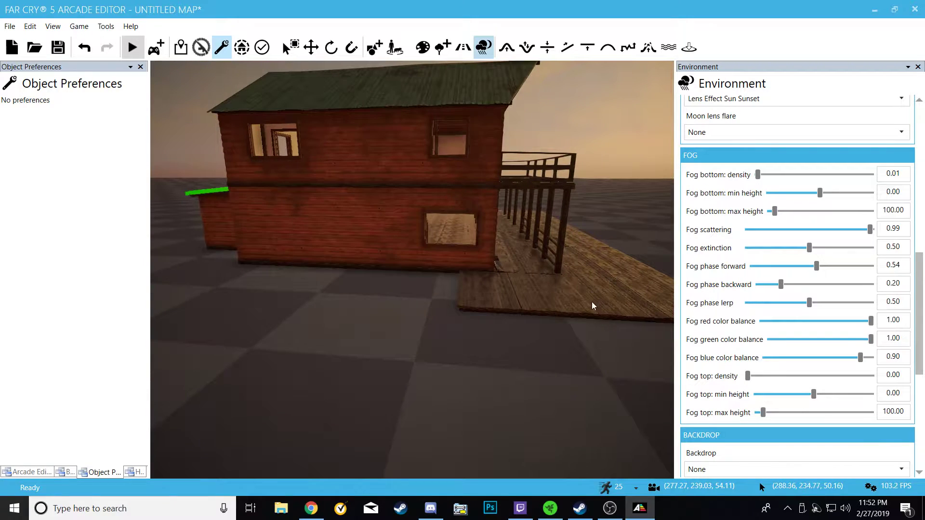
- Try lowering the fog phase lerp to 0.07 and view the house and cubes from far back
right_drag(592, 301, 674, 277)
key(d)
drag(809, 304, 789, 313)
key(s)
right_drag(414, 270, 397, 315)
key(s)
drag(788, 302, 776, 304)
mouse_move(649, 308)
right_down()
mouse_move(732, 284)
mouse_move(643, 313)
right_up()
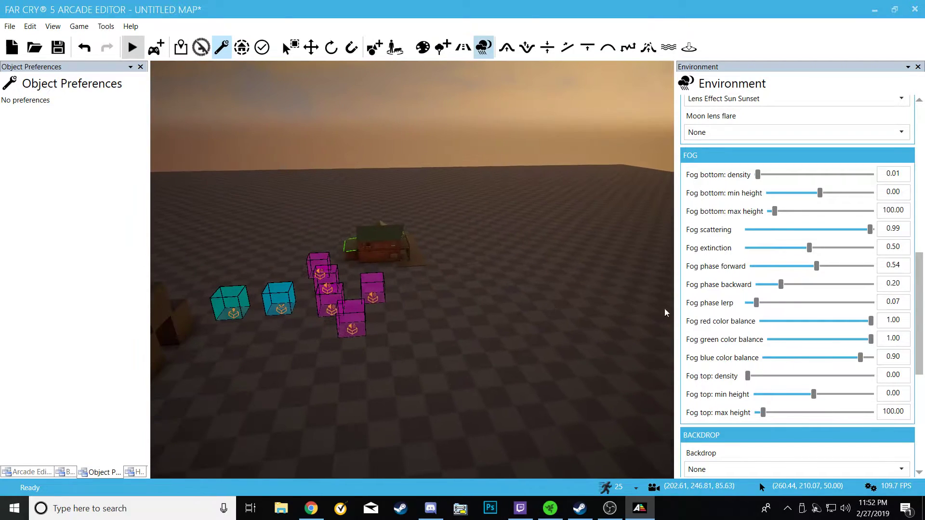
- Set the fog phase lerp to 0.33 and return to a close view of the house
drag(758, 304, 777, 304)
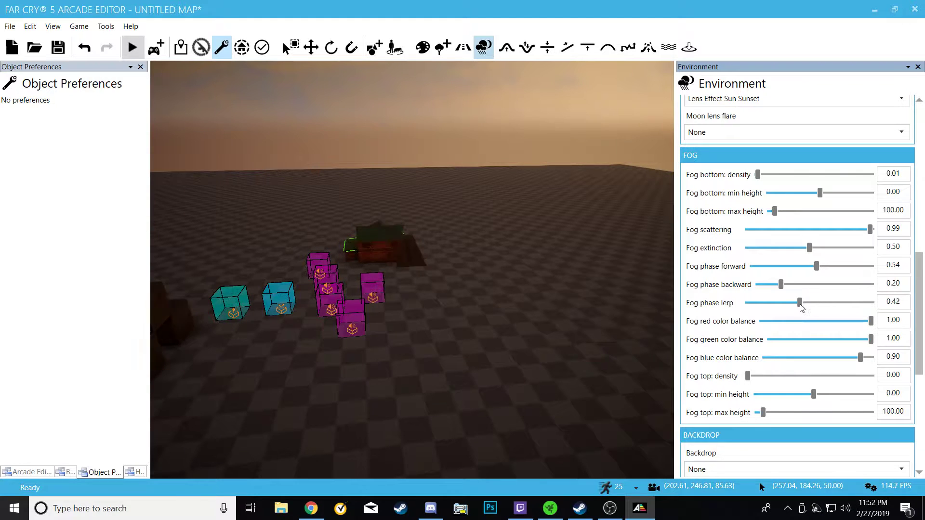
key(w)
right_drag(646, 369, 632, 391)
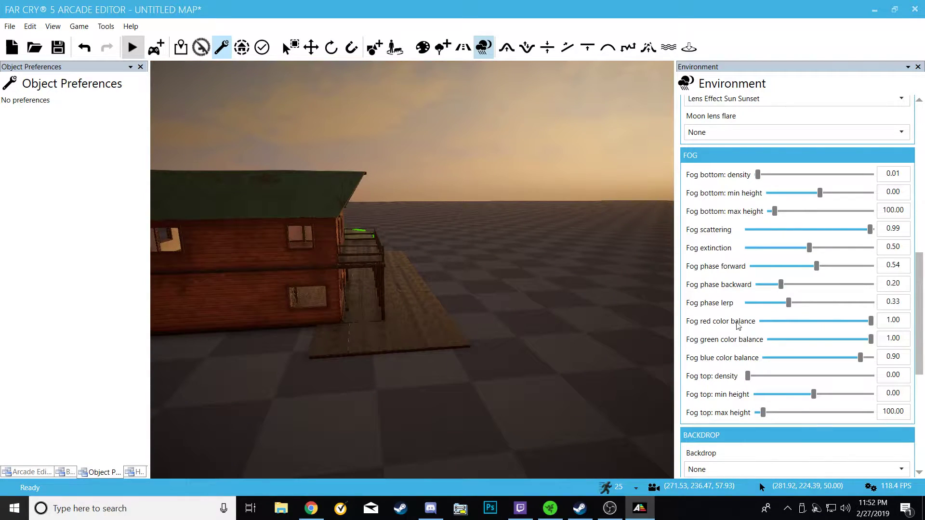
- Try a fog top density of 0.02 and view the sky behind the house and toward the sun
drag(748, 376, 749, 377)
right_drag(643, 378, 619, 369)
key(s)
key(s)
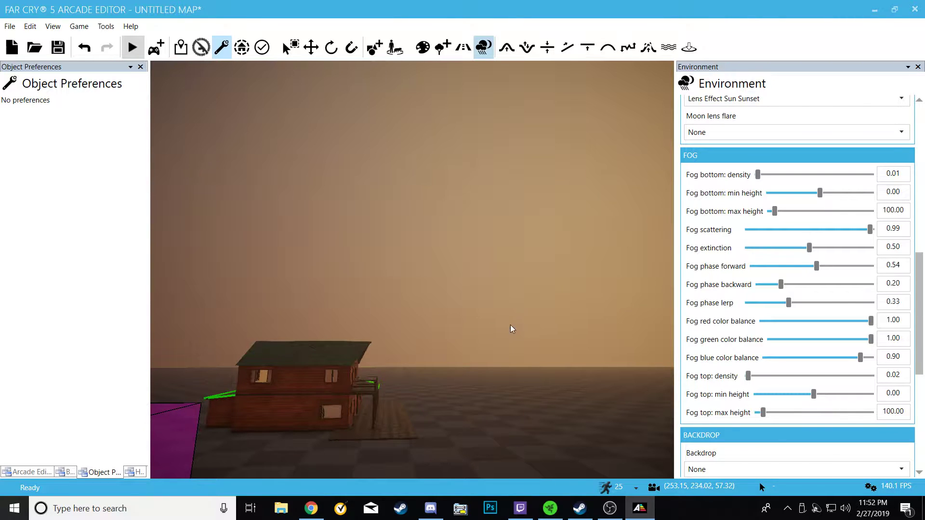
key(w)
right_drag(469, 391, 660, 413)
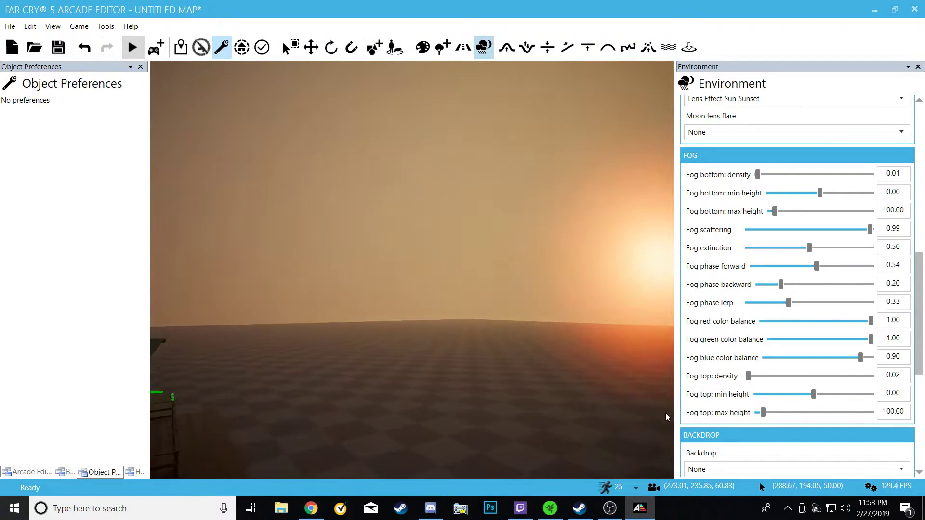
- Zero the fog top density and set the fog top heights to 102.00 minimum and 162.00 maximum
drag(748, 376, 746, 376)
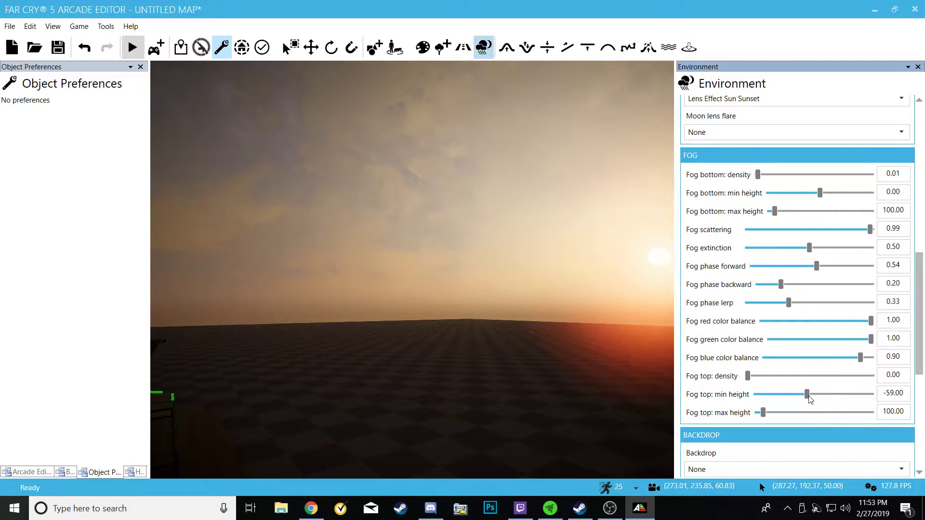
drag(834, 400, 794, 396)
drag(876, 415, 867, 394)
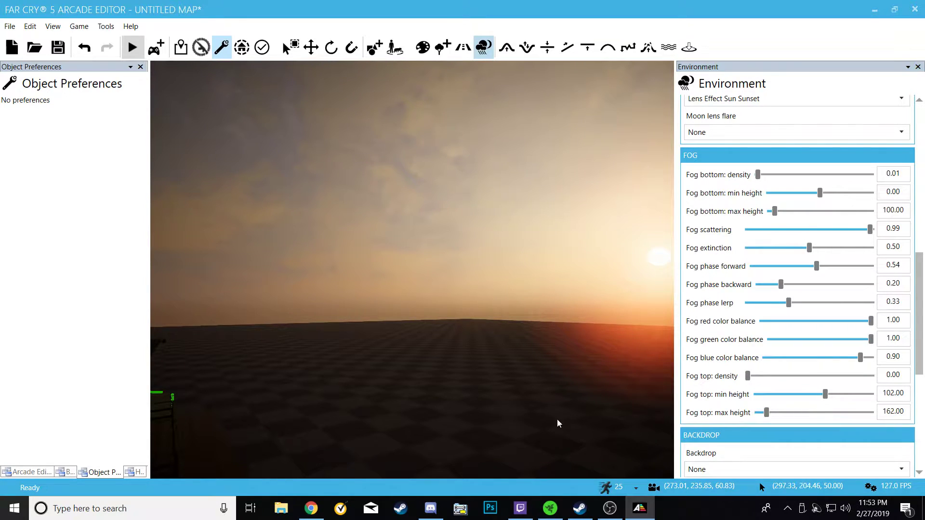
- Set the map's backdrop to Mountain
scroll(921, 379, down, 9)
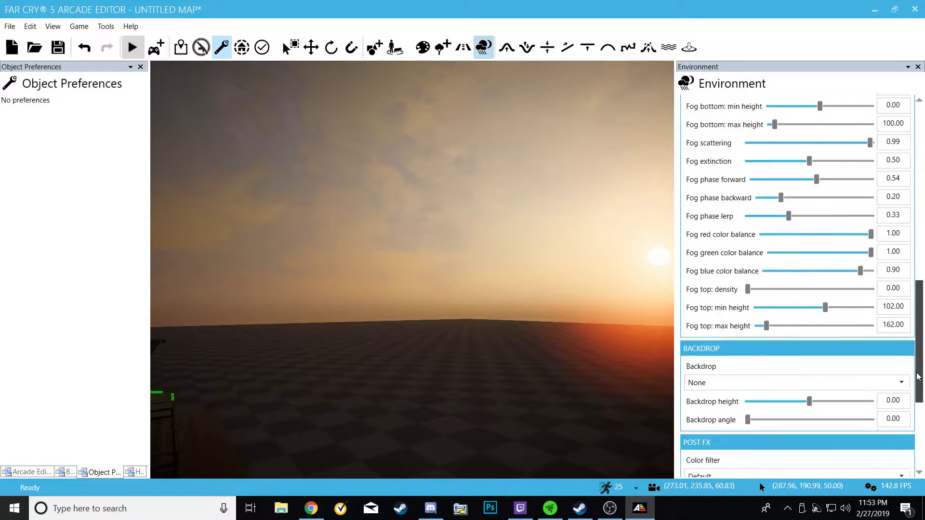
right_drag(514, 379, 460, 371)
key(s)
key(s)
key(w)
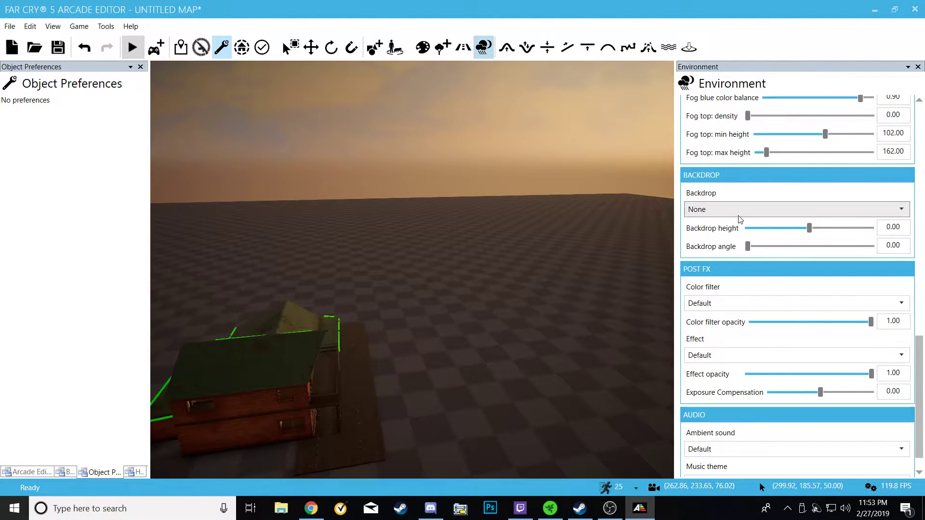
click(863, 208)
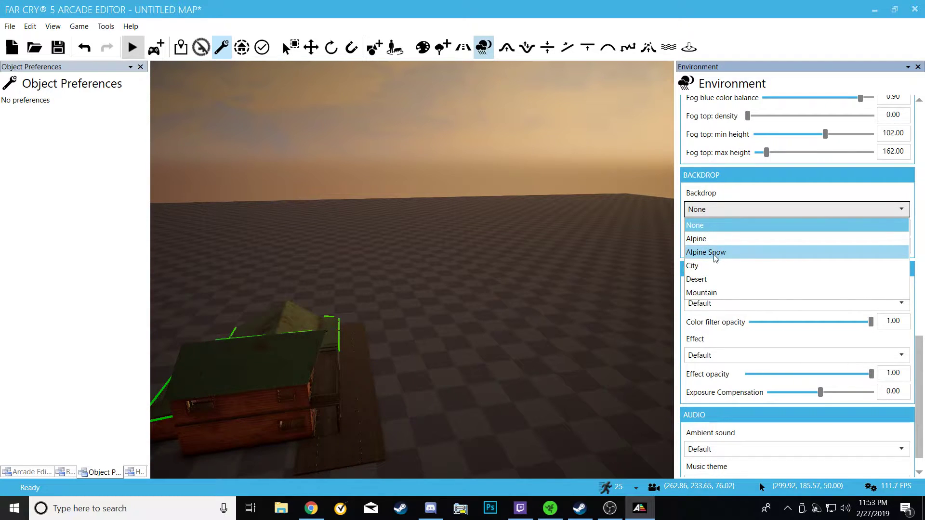
click(708, 292)
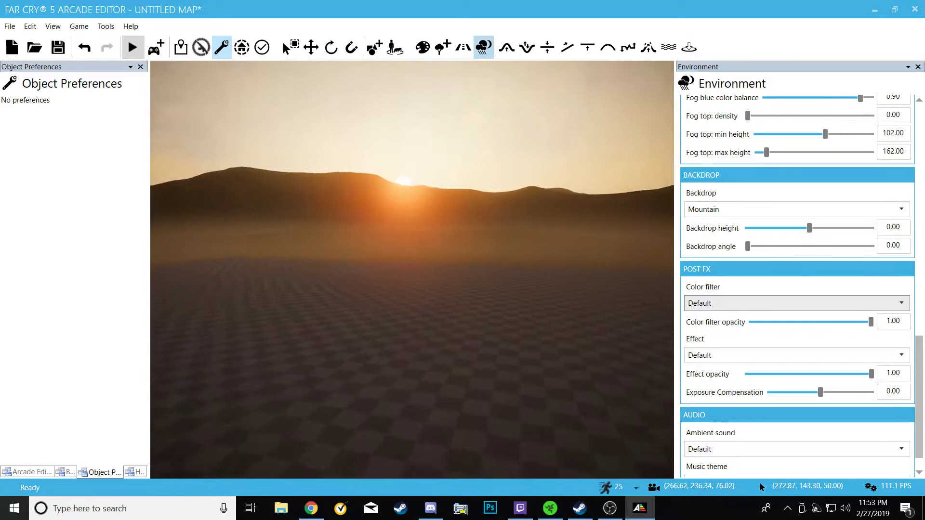
- Fly around the map and examine the mountain backdrop from several directions, including toward the sun and over the house
right_drag(412, 270, 345, 270)
key(s)
key(s)
key(w)
key(w)
key(w)
key(w)
key(w)
right_drag(409, 292, 424, 337)
key(w)
key(w)
key(s)
key(w)
key(w)
key(a)
key(s)
key(d)
key(w)
right_drag(424, 386, 401, 375)
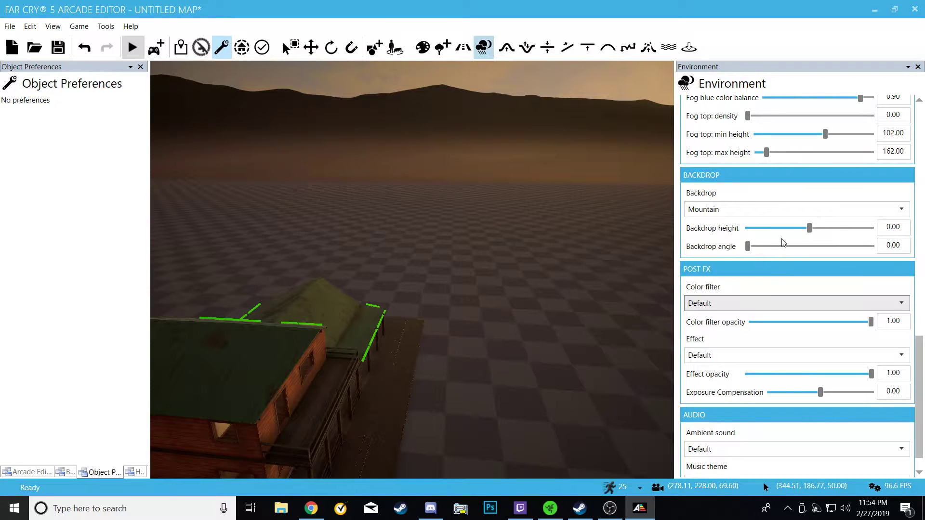
- Try a backdrop height of -92.00 and look at the mountains from around the house
drag(808, 229, 798, 230)
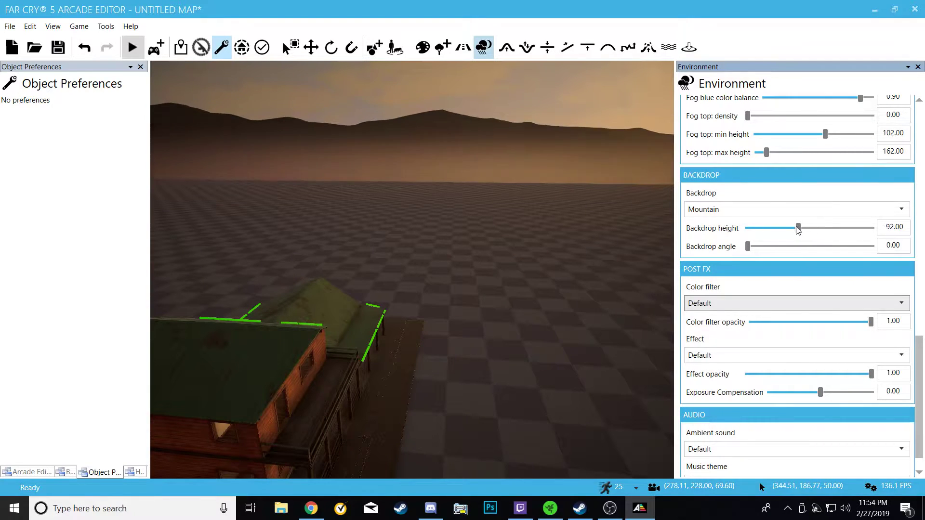
right_drag(496, 316, 473, 356)
key(w)
key(s)
key(a)
- Set the backdrop height to 40.00 and inspect the base of the mountains from different sides of the map
drag(796, 229, 816, 231)
right_drag(614, 264, 510, 239)
key(d)
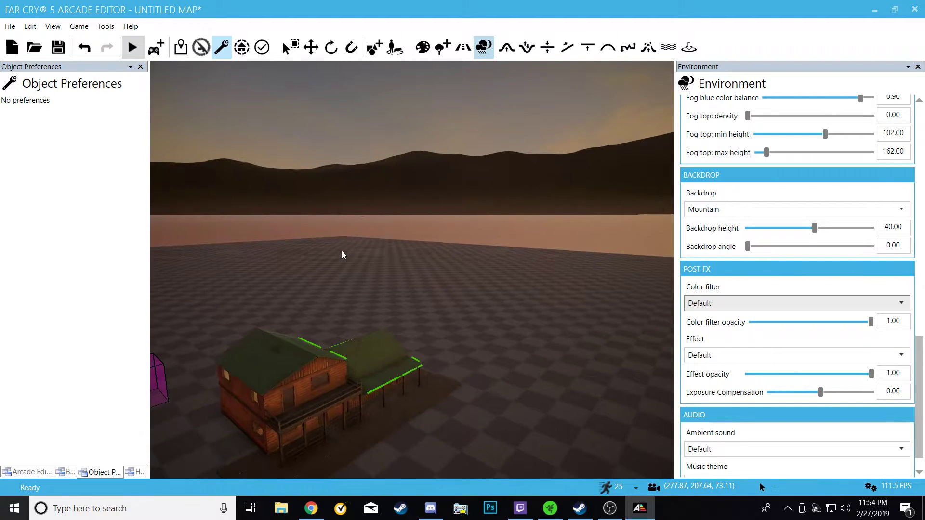
right_drag(575, 287, 543, 296)
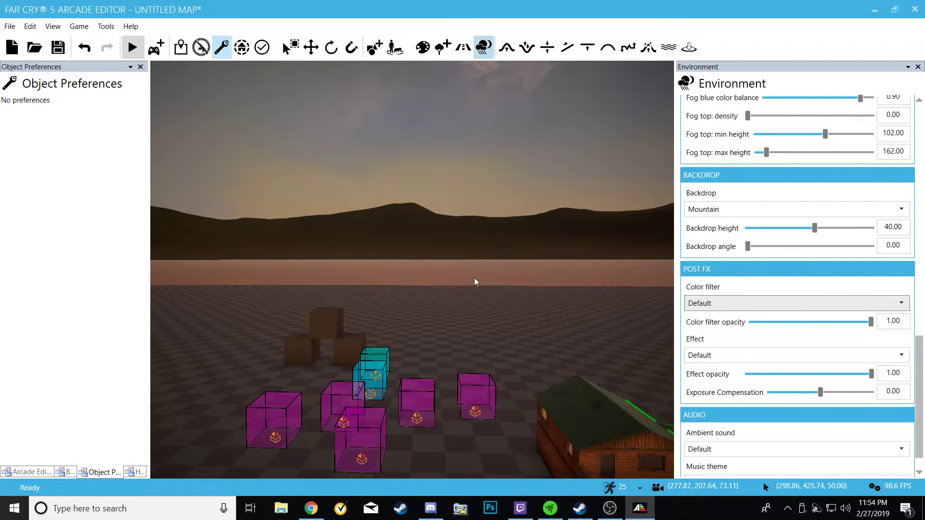
right_drag(475, 268, 540, 292)
key(a)
key(s)
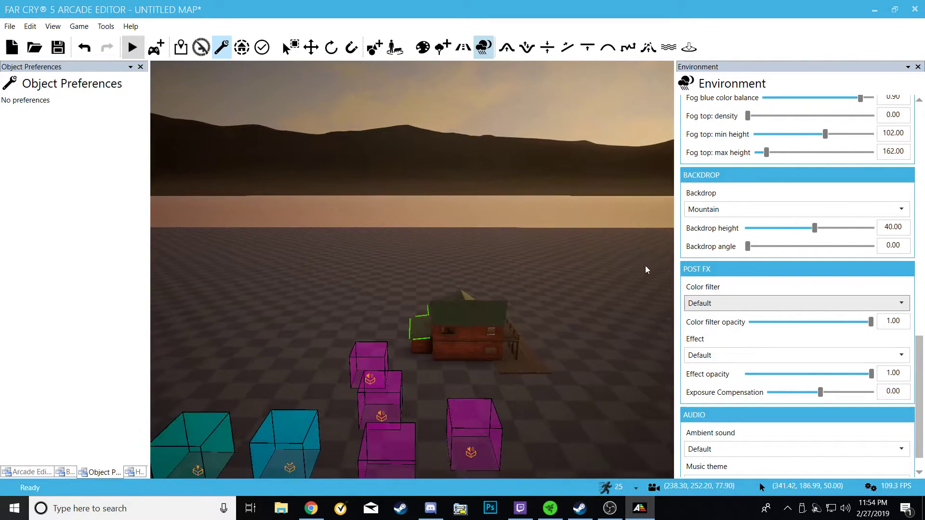
- Set the backdrop angle to 52.00 and view the rotated mountains toward the sun
mouse_move(750, 248)
mouse_down()
mouse_move(779, 248)
mouse_move(755, 249)
mouse_move(766, 247)
mouse_up()
right_drag(578, 275, 612, 263)
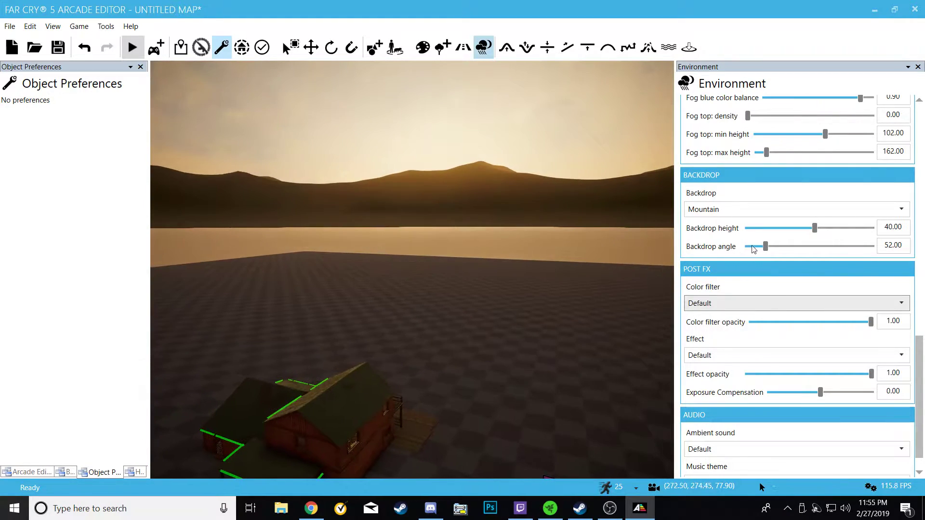
- Try a backdrop angle of 17.00 and a backdrop height of 0.00 while viewing the mountains toward the sun
mouse_move(766, 247)
mouse_down()
mouse_move(723, 252)
mouse_move(755, 248)
mouse_up()
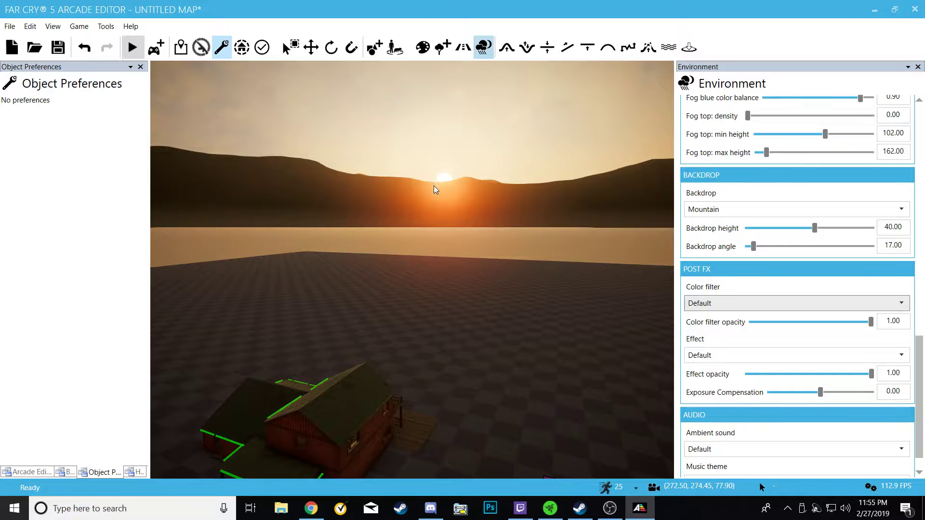
key(w)
mouse_move(432, 310)
right_down()
mouse_move(492, 340)
mouse_move(511, 395)
mouse_move(554, 308)
mouse_move(433, 304)
right_up()
drag(814, 233, 814, 232)
mouse_move(635, 311)
right_down()
mouse_move(665, 308)
mouse_move(634, 311)
right_up()
key(a)
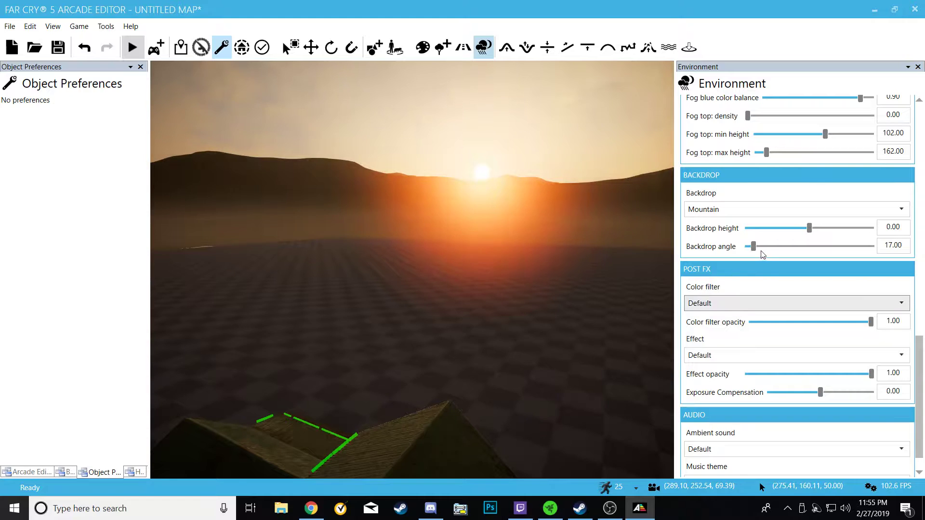
- Try a backdrop angle of 40.00 and look at the rotated mountains around the sun
drag(754, 247, 762, 249)
right_drag(492, 253, 626, 245)
key(a)
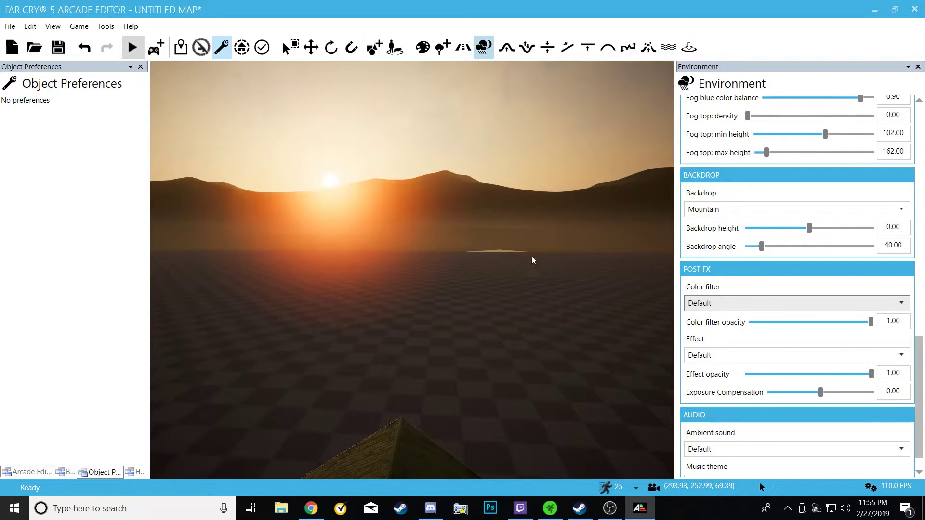
- Set the backdrop height to -20.00 and the backdrop angle to 52.00, and check the mountains beyond the house
drag(810, 235, 808, 235)
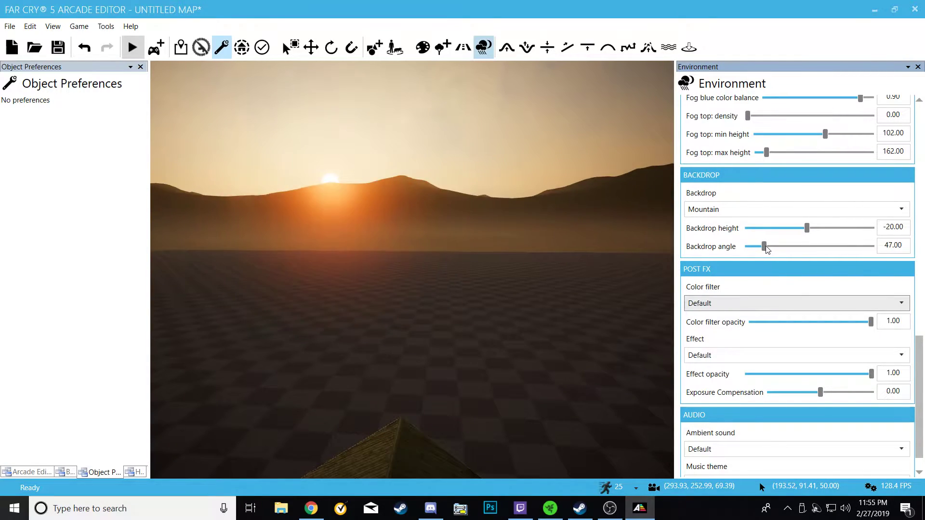
key(d)
right_drag(523, 342, 713, 246)
key(s)
key(w)
key(a)
key(w)
key(d)
key(d)
key(s)
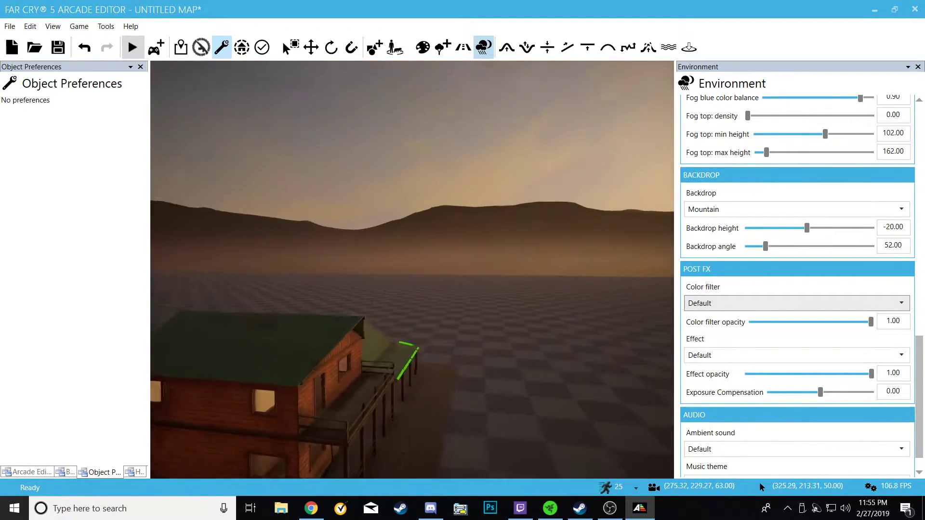
- Fly back and around the house to examine the mountain backdrop behind it, down to ground level
key(s)
key(a)
right_drag(601, 343, 589, 357)
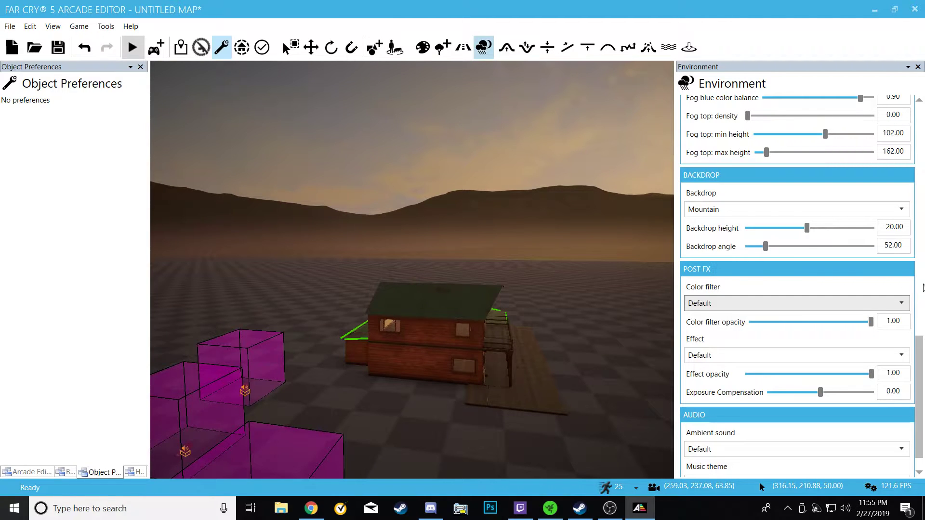
key(s)
right_drag(558, 362, 516, 363)
key(w)
key(d)
key(s)
key(w)
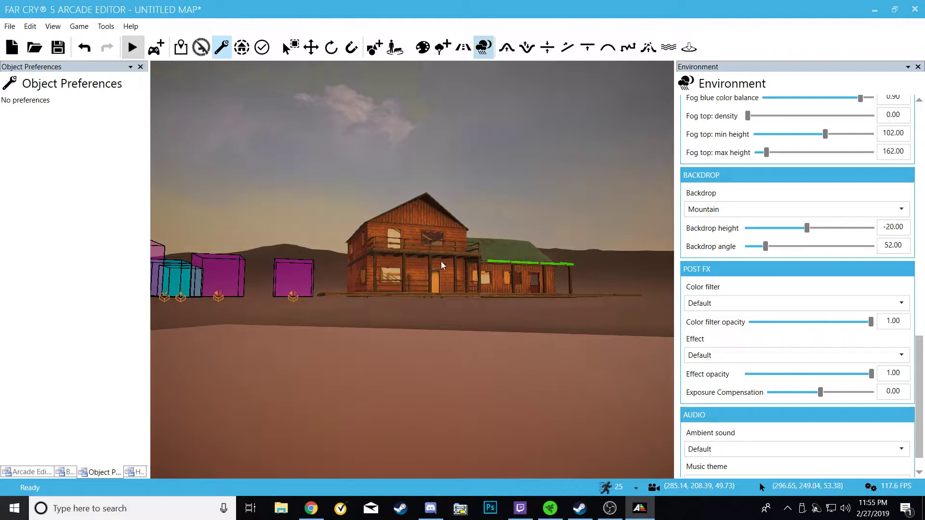
- Try the Apocalypse, Black and white, and Blue green color filters on the view of the house
click(756, 299)
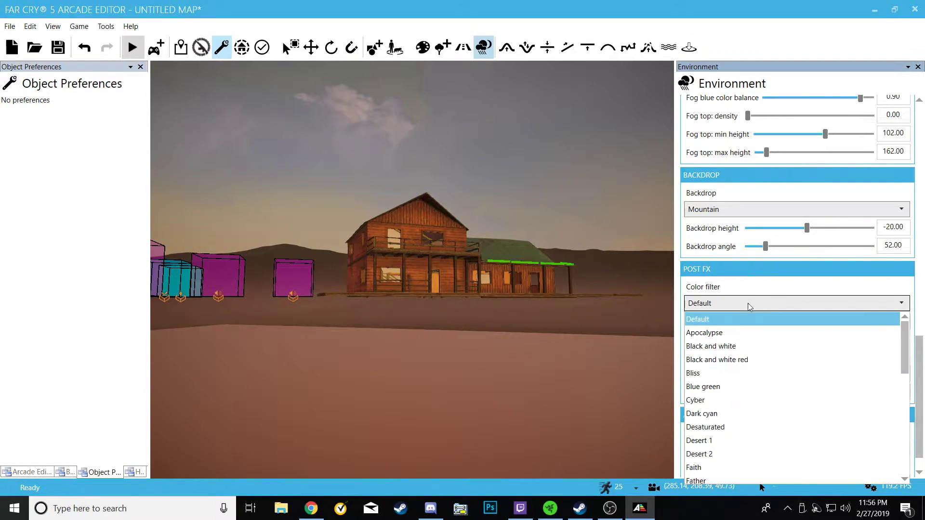
click(721, 334)
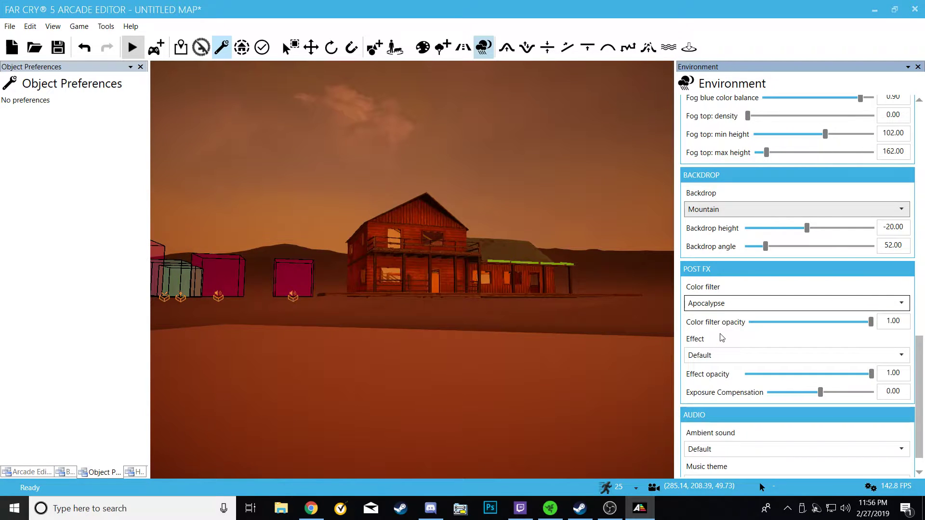
click(832, 306)
click(747, 343)
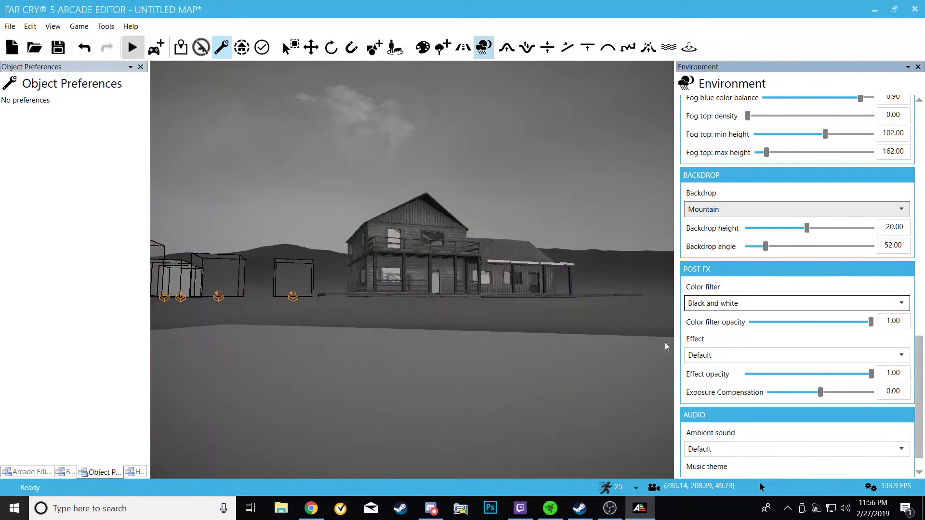
click(822, 304)
click(727, 374)
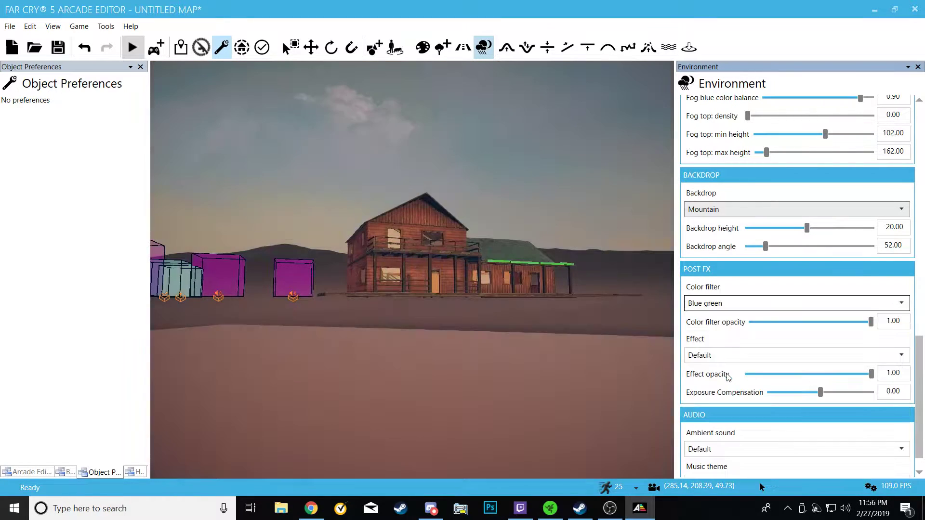
- Try the Cyber, Desaturated and Desert 2 color filters on the view of the house
click(777, 308)
scroll(742, 337, up, 2)
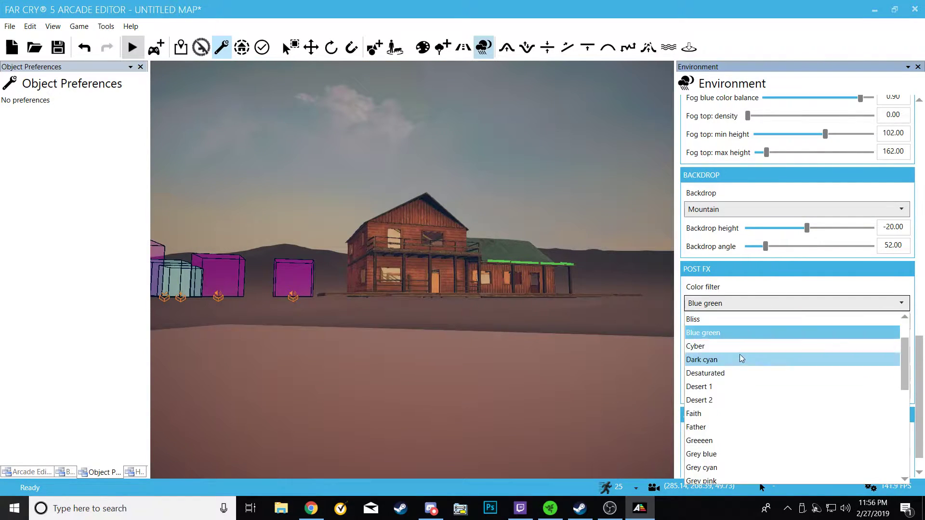
click(724, 347)
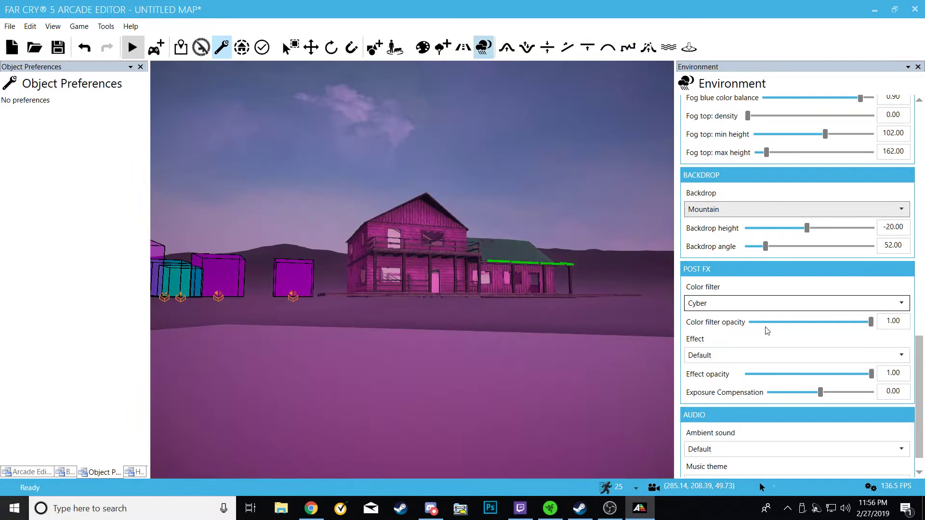
click(804, 305)
click(731, 360)
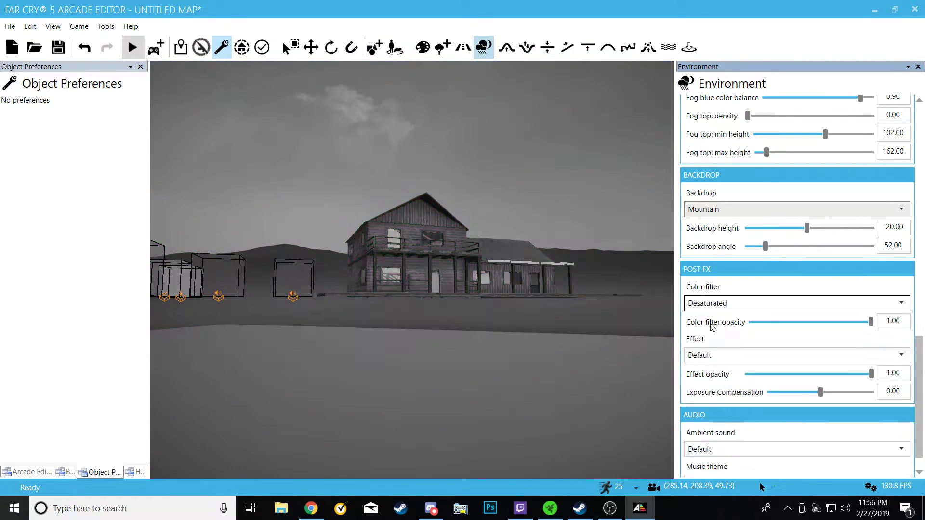
click(766, 308)
click(730, 361)
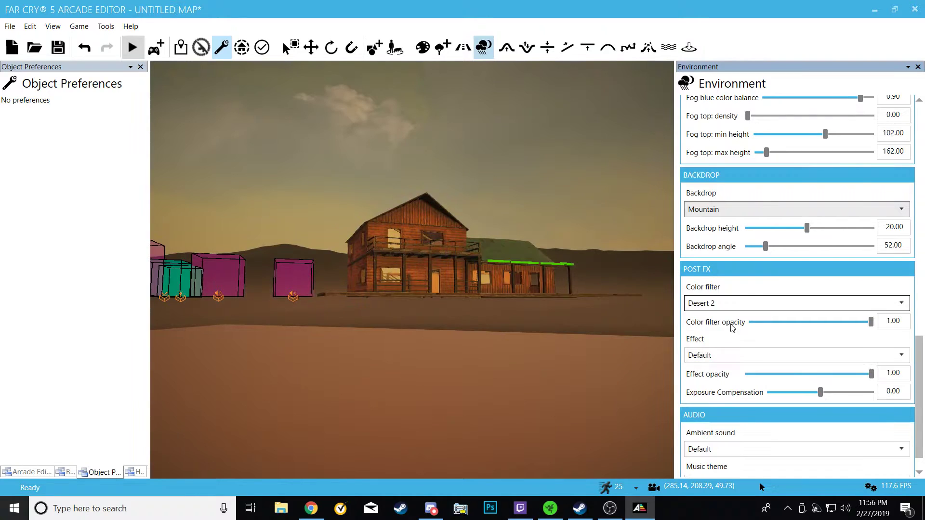
mouse_move(514, 313)
right_down()
mouse_move(366, 308)
mouse_move(511, 305)
right_up()
- Reset the color filter to Default, try Desert 1, and view it outside and inside the house
click(727, 305)
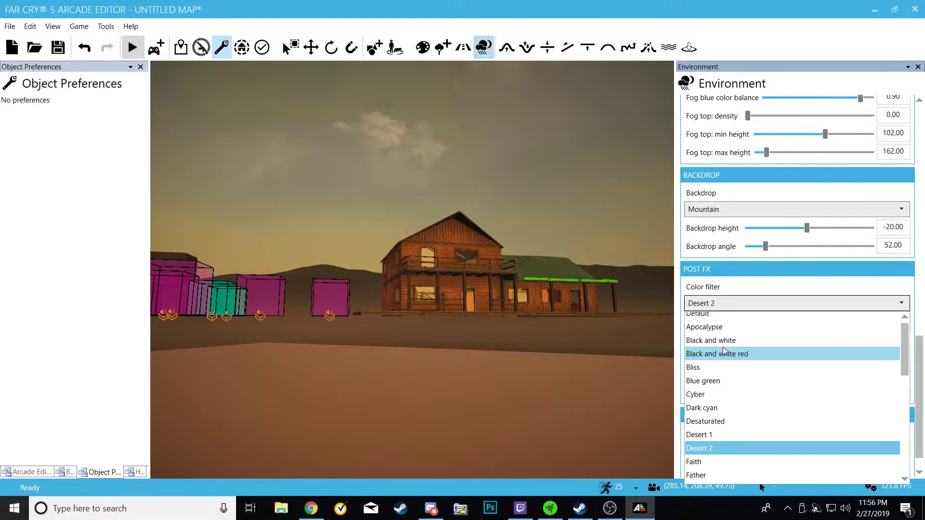
click(718, 319)
click(731, 309)
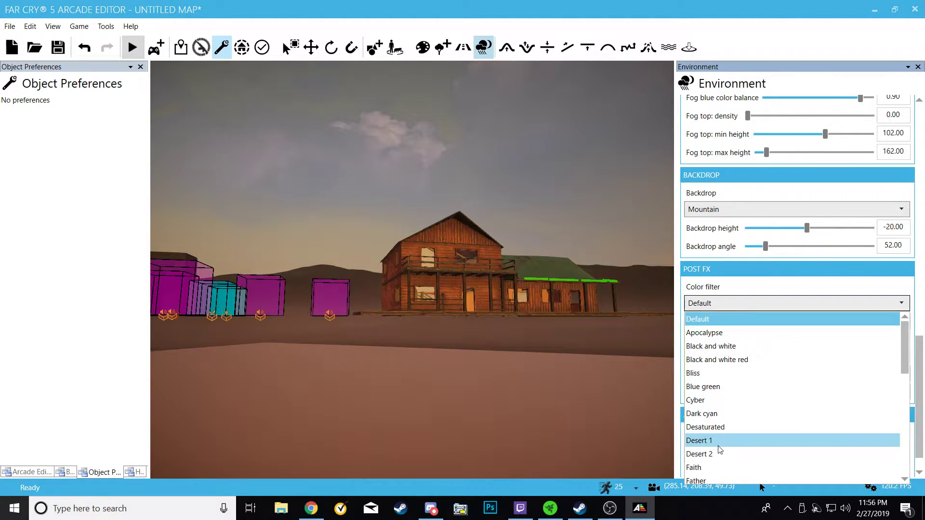
click(720, 447)
right_drag(560, 259, 571, 239)
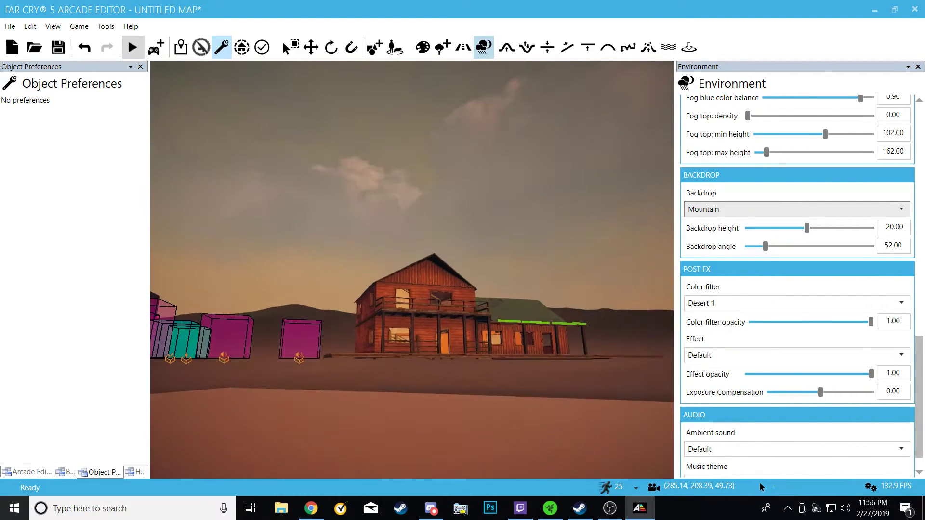
key(w)
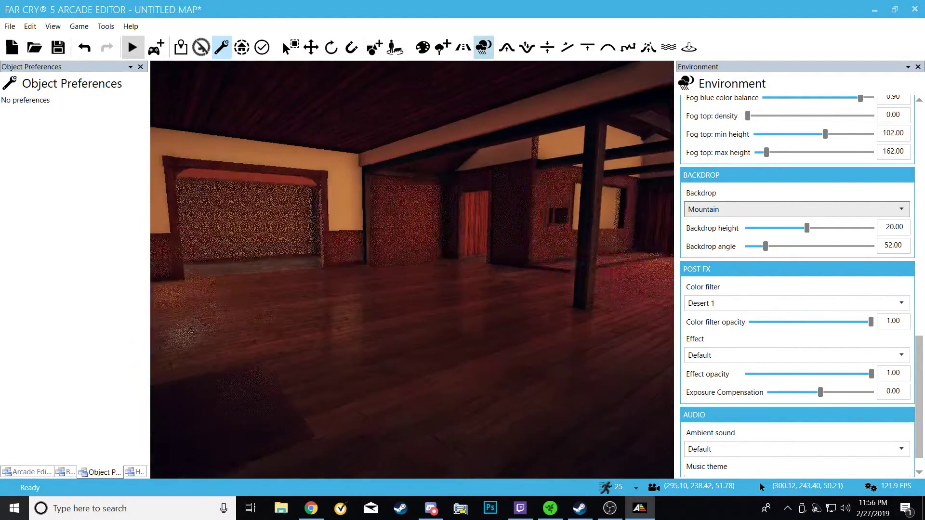
right_drag(662, 301, 636, 269)
key(d)
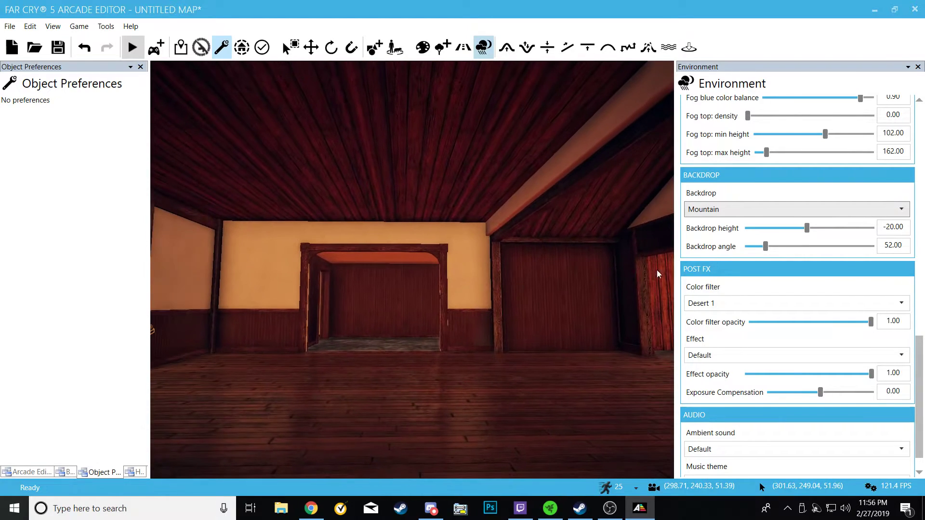
- Try the Faith color filter and view it from inside the house and out on the map
click(745, 304)
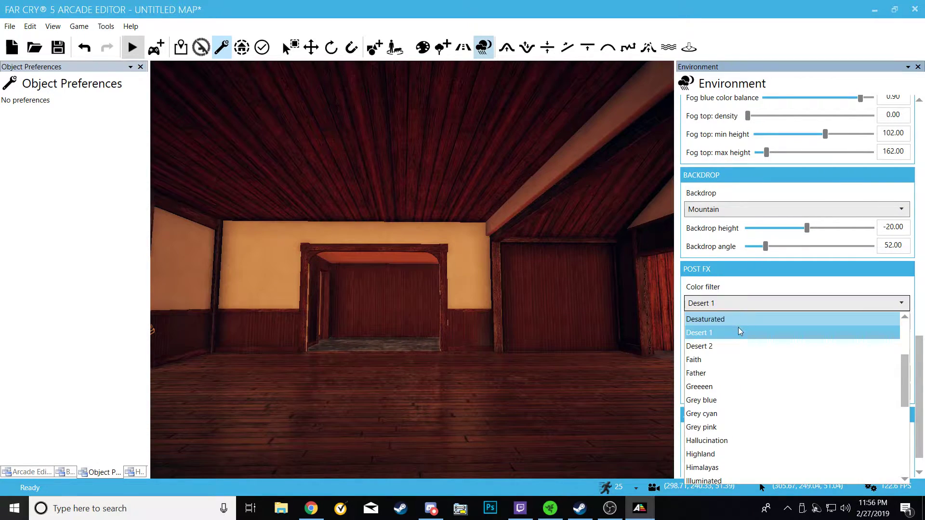
click(710, 360)
right_drag(598, 372, 390, 359)
key(s)
key(w)
key(s)
key(a)
right_drag(471, 326, 535, 352)
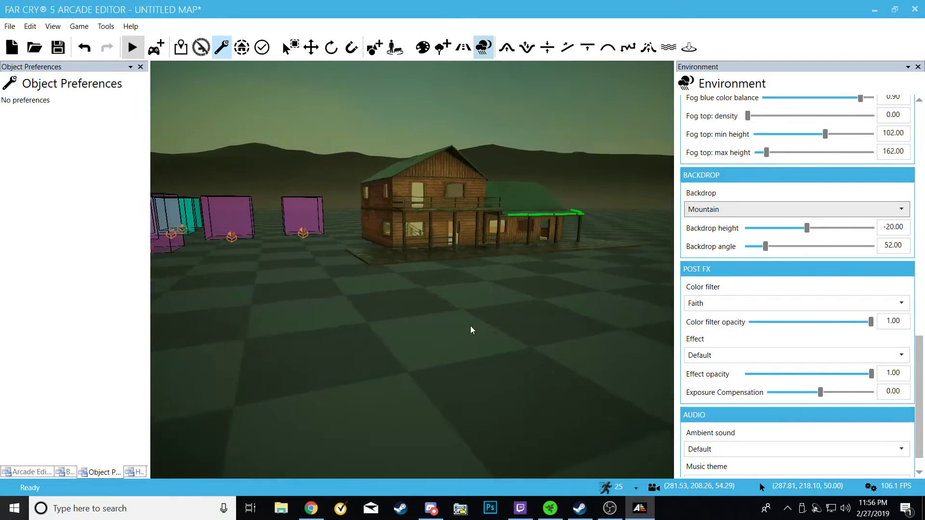
- Try the Greeeen color filter and look across the area beside the house
click(742, 303)
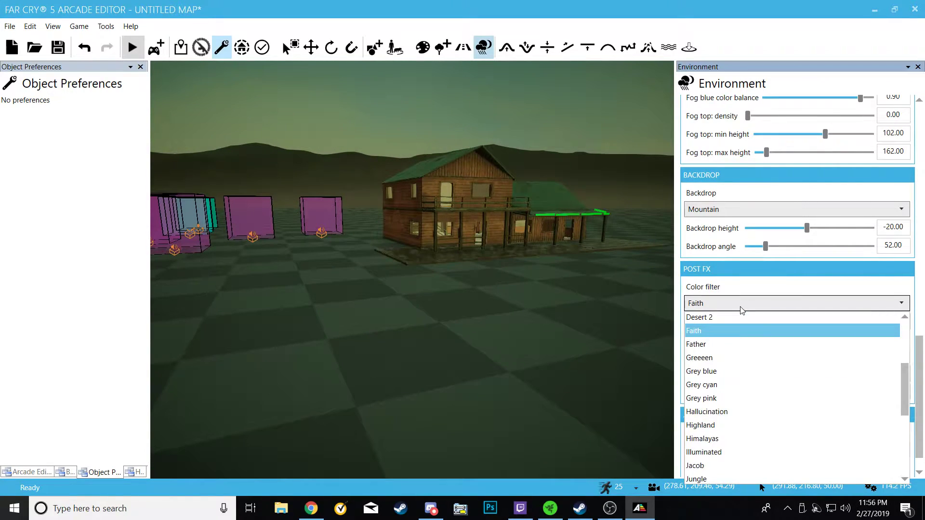
click(712, 361)
right_drag(579, 347, 506, 320)
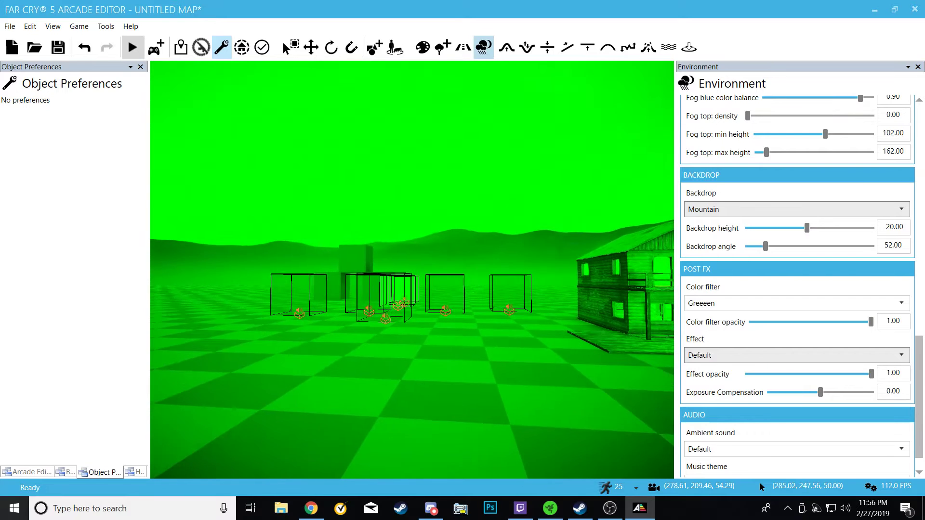
- Try the Highland color filter and view the house and mountains from farther away
click(790, 304)
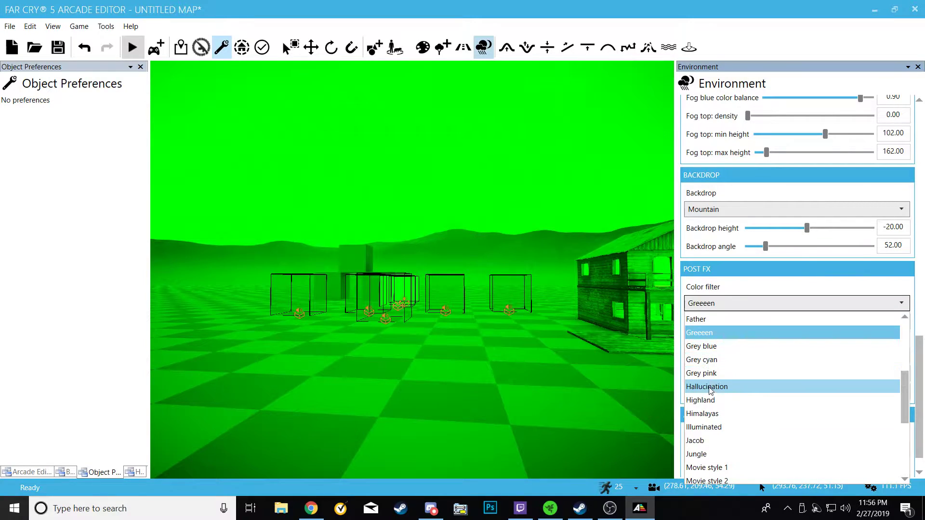
click(711, 401)
right_drag(568, 378, 665, 376)
mouse_move(581, 372)
right_down()
mouse_move(728, 388)
mouse_move(581, 372)
right_up()
key(s)
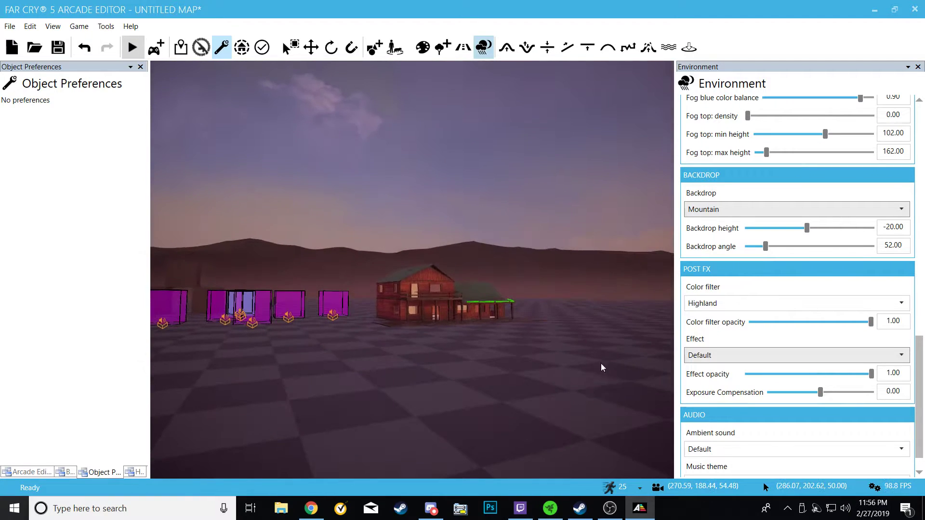
- Return the color filter to Default to compare the unfiltered scene
click(748, 303)
scroll(736, 346, up, 4)
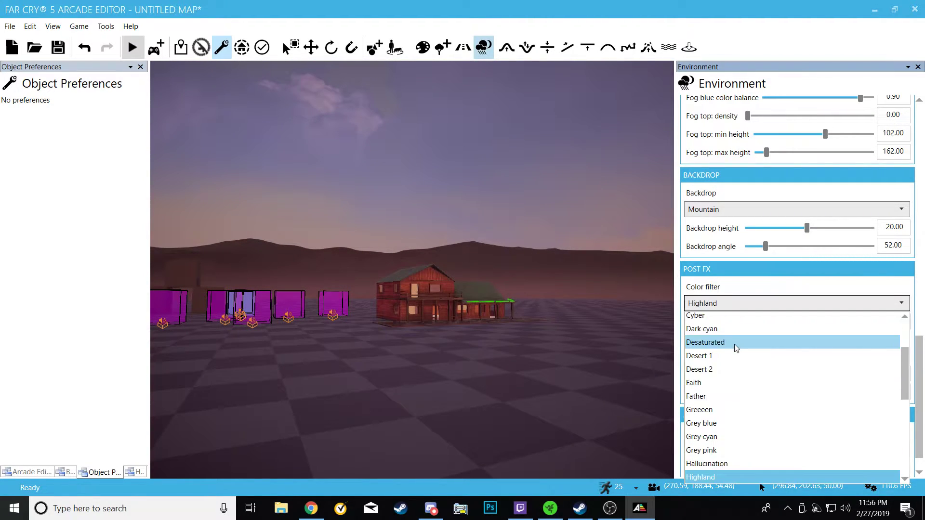
scroll(734, 344, up, 2)
click(719, 320)
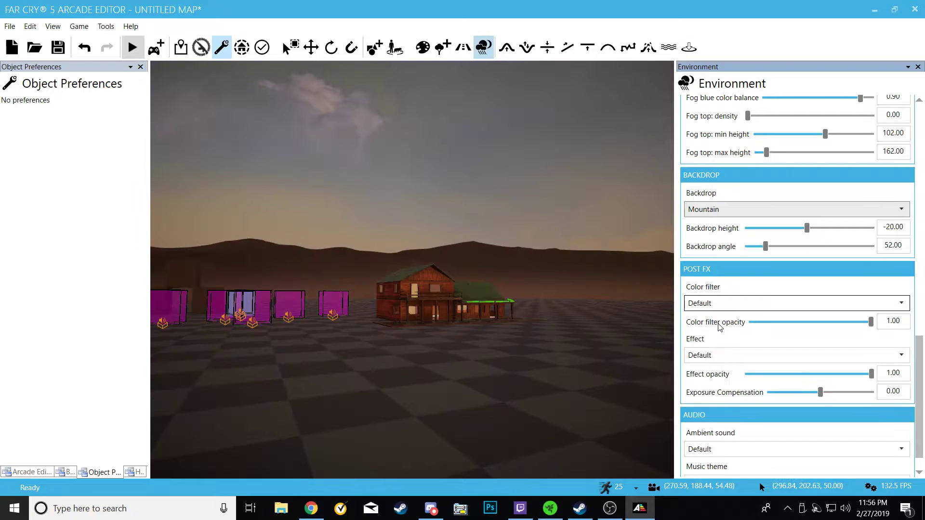
- Set the color filter to Highland
click(733, 304)
scroll(737, 385, down, 2)
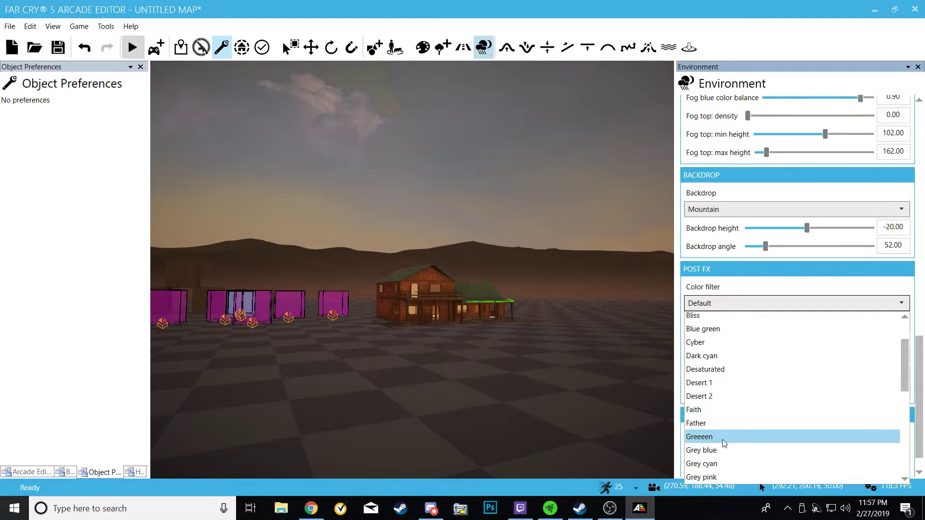
scroll(721, 449, down, 1)
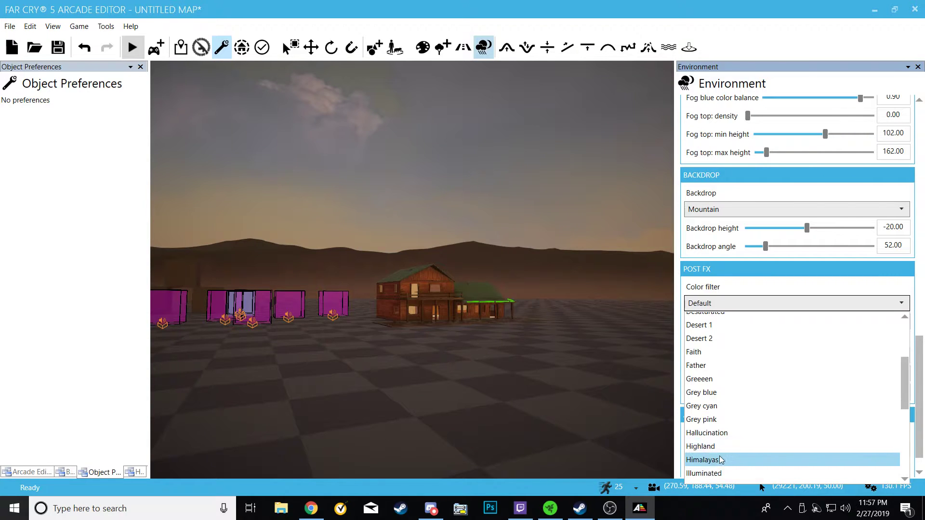
click(721, 445)
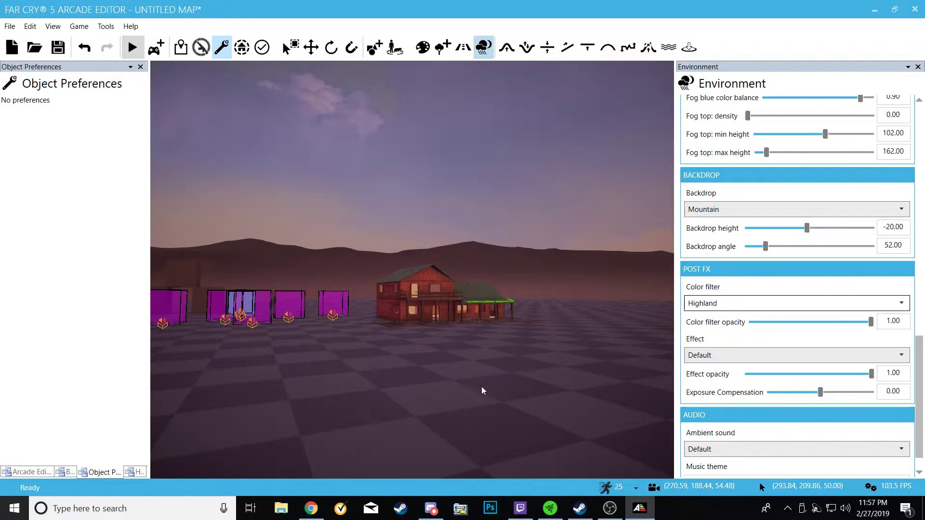
- Fly toward and around the house to examine how the Highland filter colors it and the surroundings
right_drag(493, 365, 434, 374)
key(a)
key(w)
key(a)
key(w)
right_drag(344, 387, 392, 407)
right_drag(391, 331, 360, 375)
key(w)
key(s)
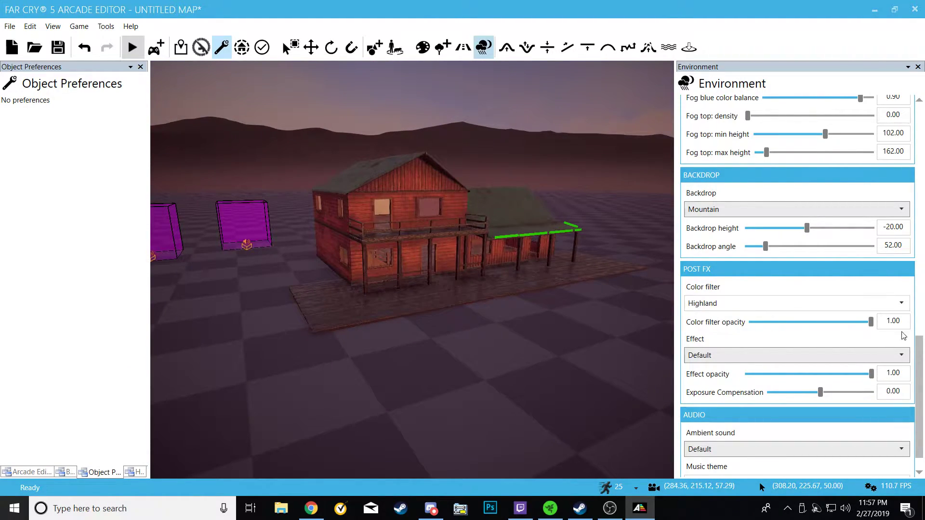
- Compare different color filter opacities for Highland, including 0.84, and set the opacity to 0.27
scroll(903, 336, down, 1)
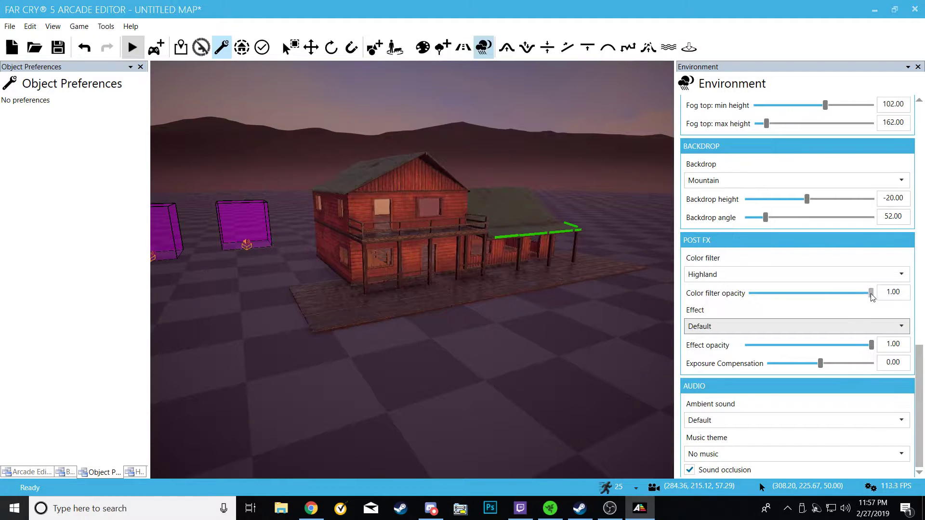
drag(871, 294, 814, 303)
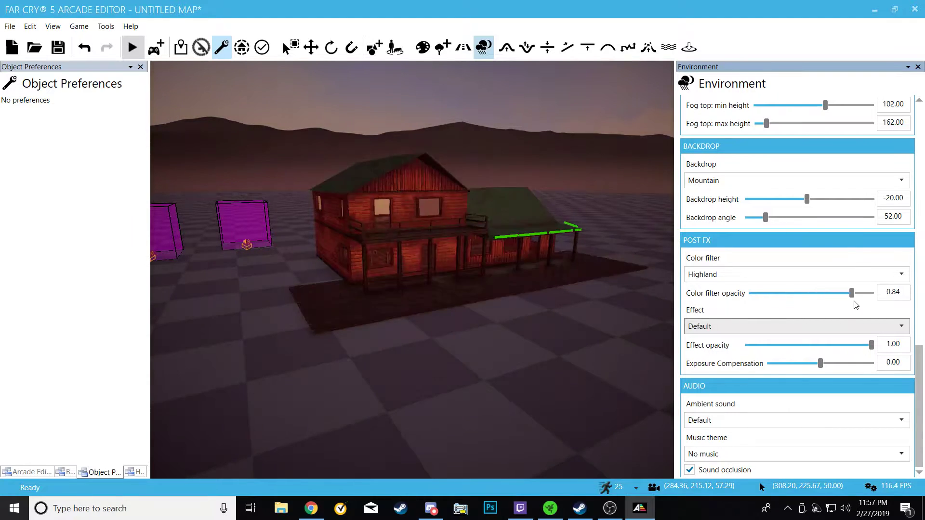
drag(871, 293, 809, 304)
drag(750, 302, 786, 299)
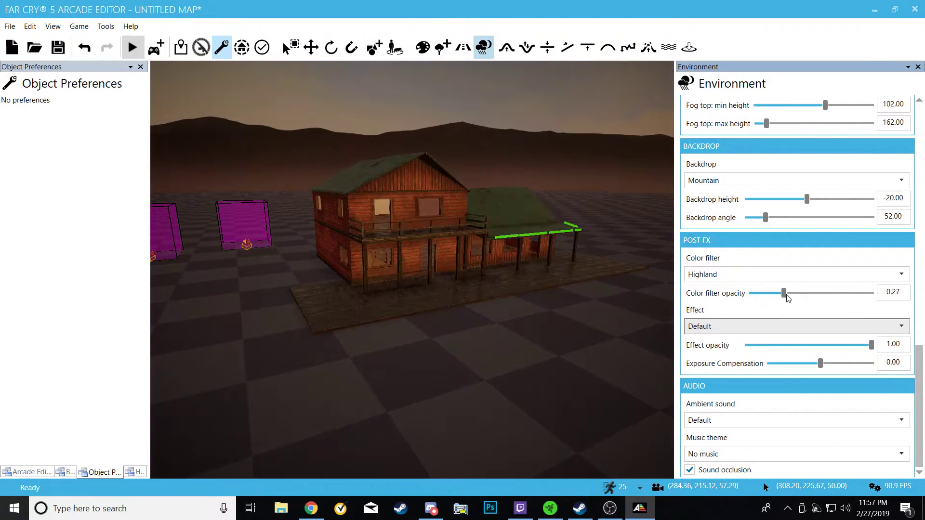
- Compare the house and surroundings with the Highland color filter opacity at 0.00, and set it to 1.00
right_drag(589, 303, 501, 289)
key(s)
mouse_move(486, 365)
right_down()
mouse_move(434, 348)
mouse_move(486, 365)
right_up()
key(w)
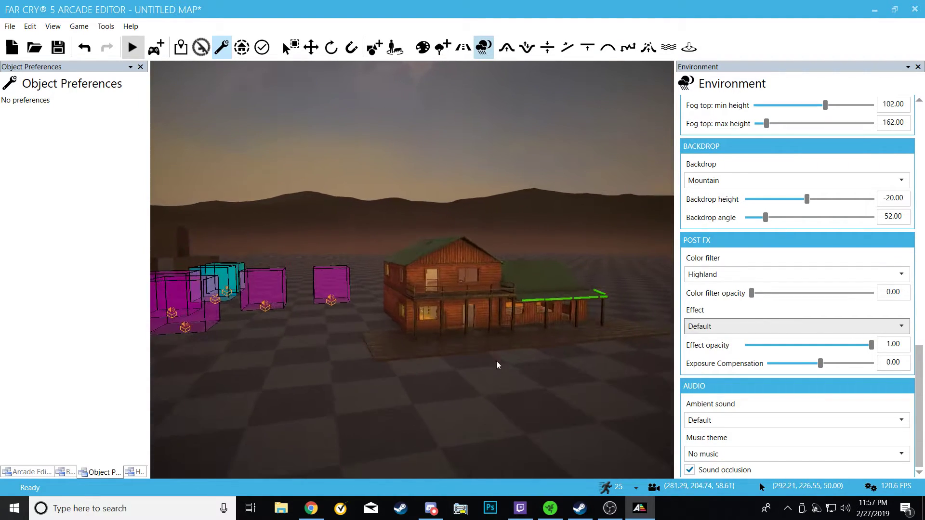
drag(753, 295, 873, 297)
right_drag(482, 366, 596, 380)
key(a)
key(d)
key(a)
key(w)
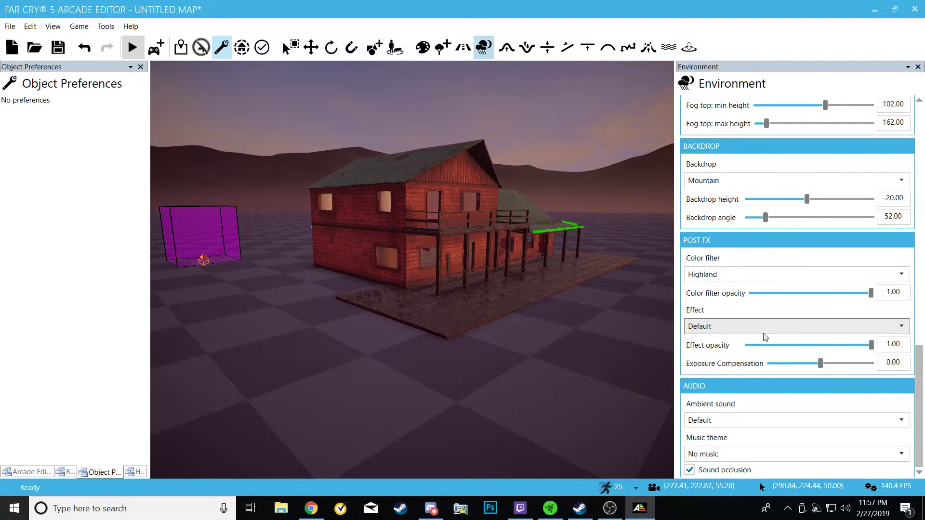
- Try the Dirty effect at full opacity and lower its effect opacity to 0.02
click(819, 327)
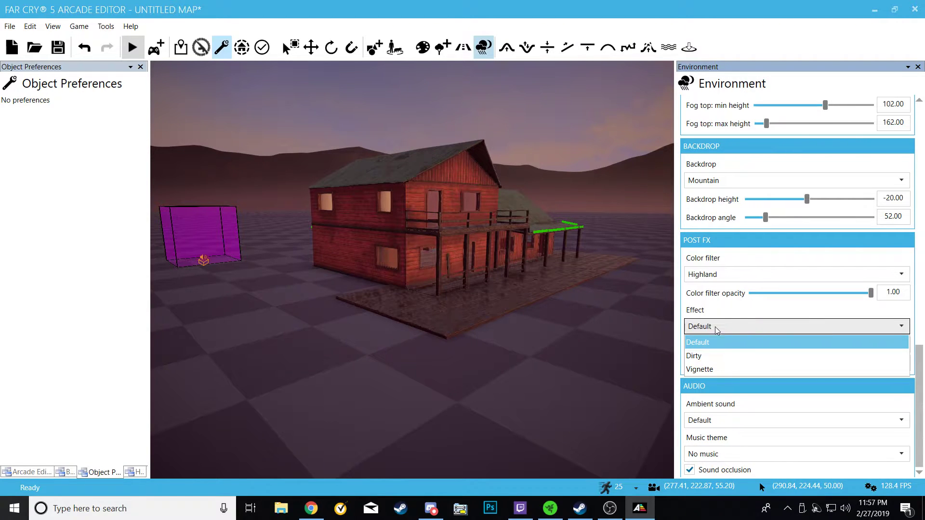
click(715, 356)
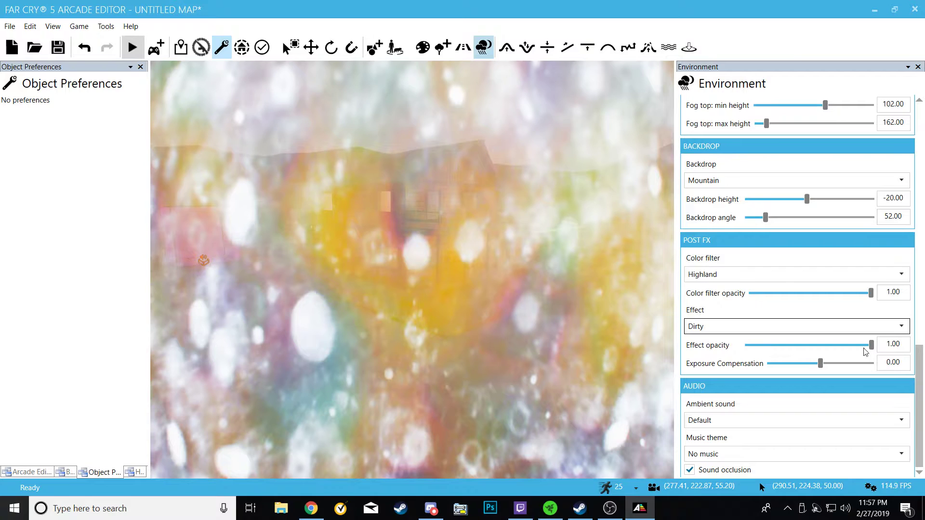
drag(871, 345, 755, 348)
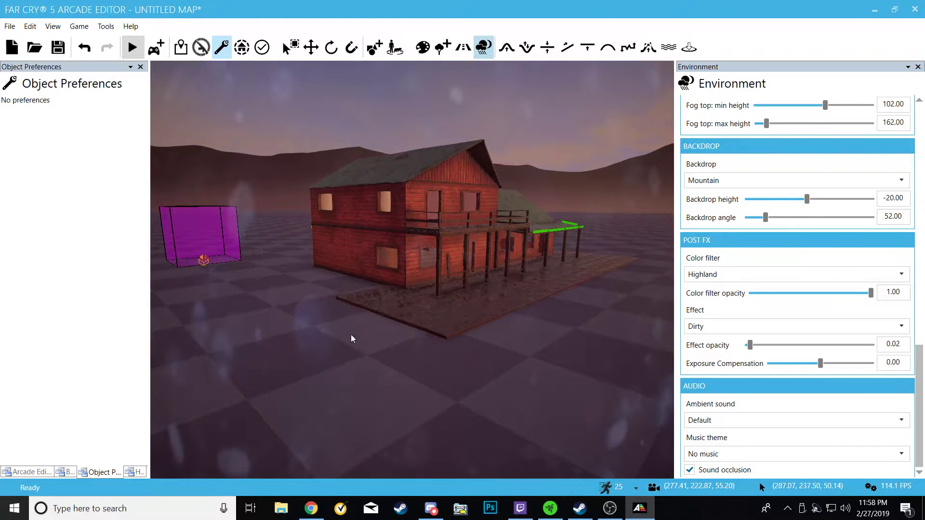
mouse_move(422, 332)
right_down()
mouse_move(511, 315)
mouse_move(421, 343)
mouse_move(559, 299)
mouse_move(486, 320)
mouse_move(433, 323)
right_up()
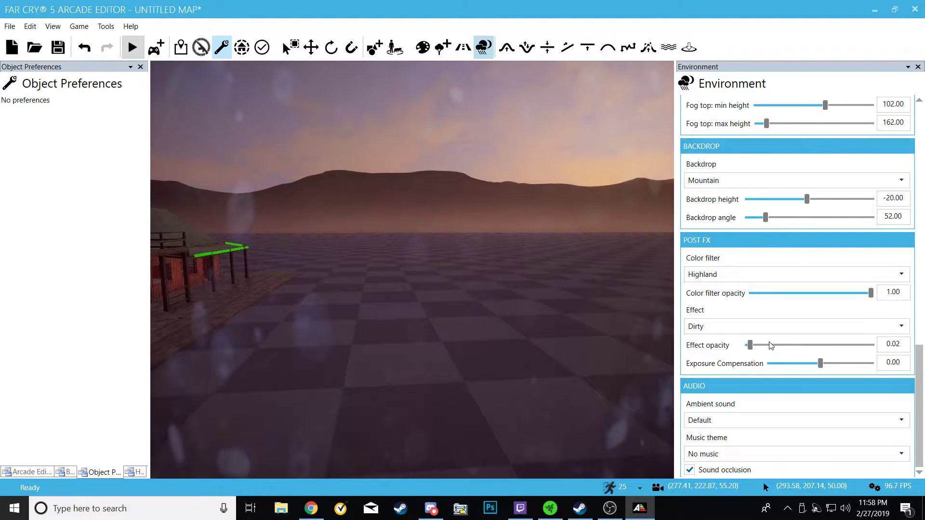
- Try the Vignette effect, set the effect opacity to 0.00, and return the effect to Default
click(875, 330)
click(731, 373)
right_drag(669, 371, 424, 363)
mouse_move(754, 348)
mouse_down()
mouse_move(844, 355)
mouse_move(736, 349)
mouse_up()
click(830, 327)
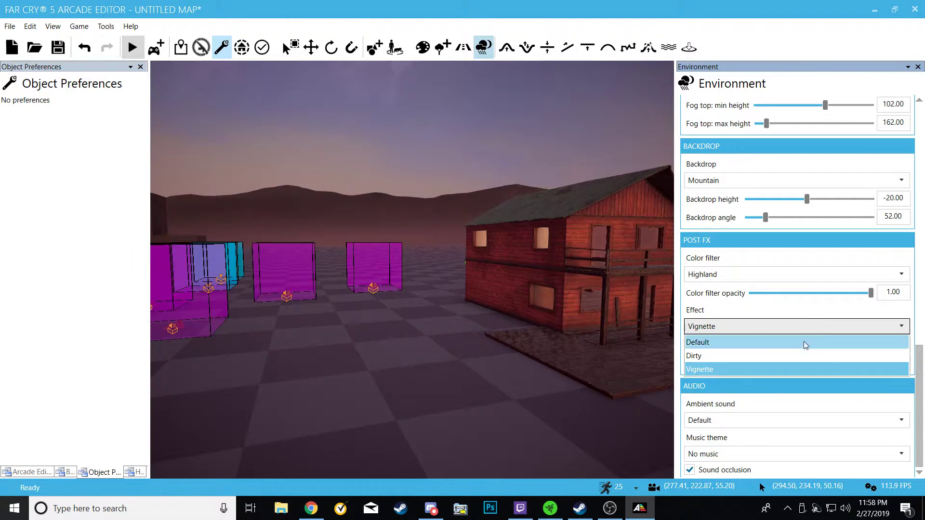
click(737, 344)
- Fly around the house to examine the scene with the Default effect and the Highland filter at full opacity
key(d)
right_drag(475, 403, 602, 407)
key(w)
key(w)
key(d)
key(s)
key(w)
key(a)
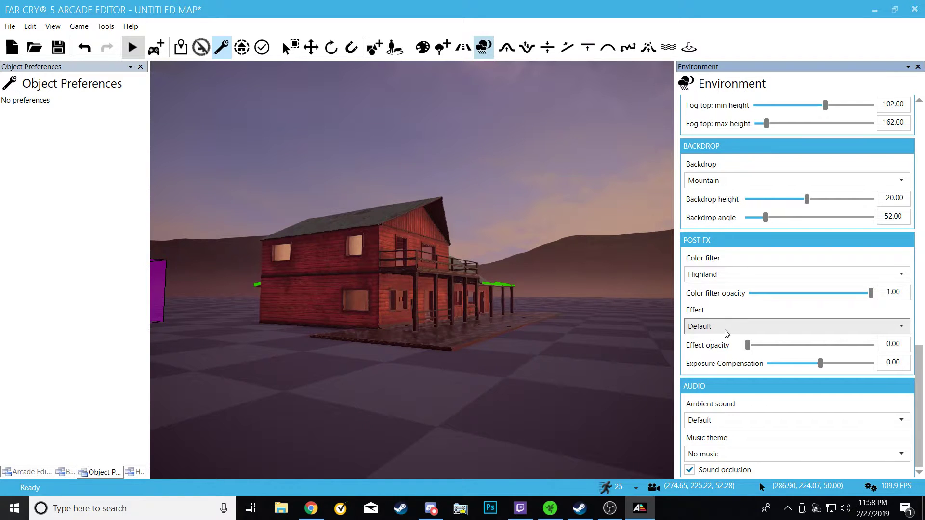
key(d)
right_drag(525, 393, 371, 398)
key(d)
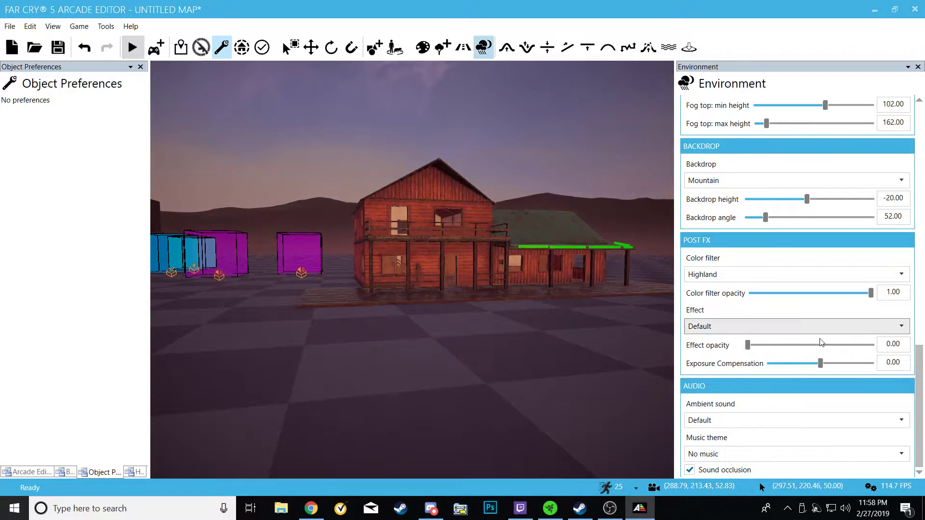
- Set the map's ambient sound to Exterior fields
click(742, 420)
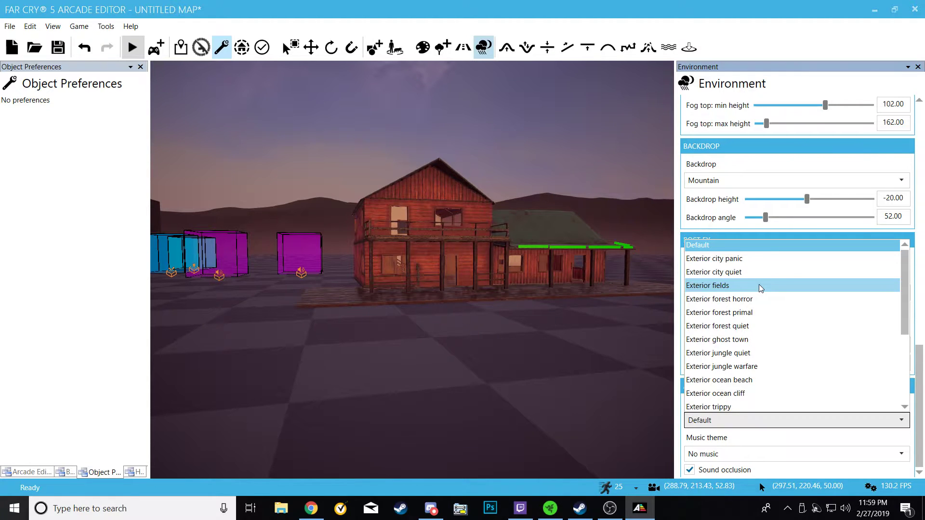
click(760, 286)
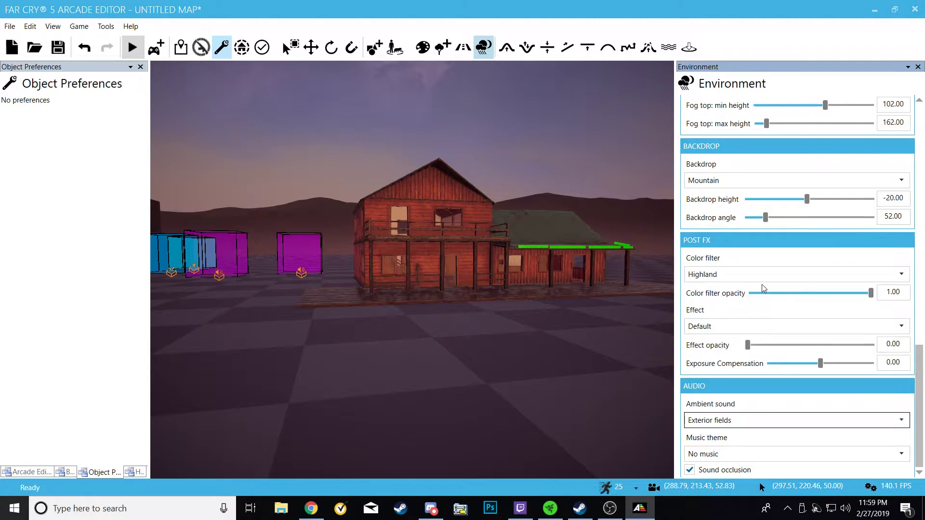
right_drag(587, 377, 636, 385)
right_drag(523, 366, 497, 362)
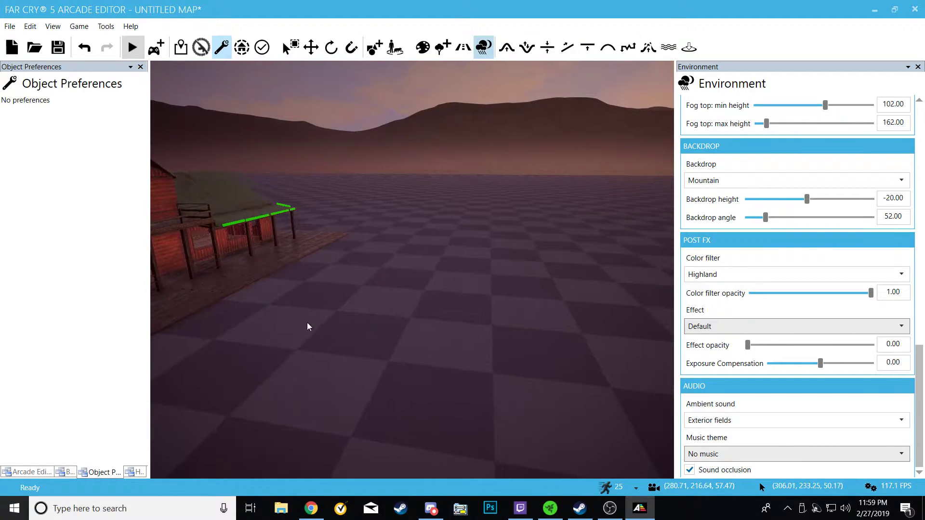
- Fly around the house and view it from several sides with the Exterior fields ambient sound active
right_drag(483, 265, 338, 265)
key(d)
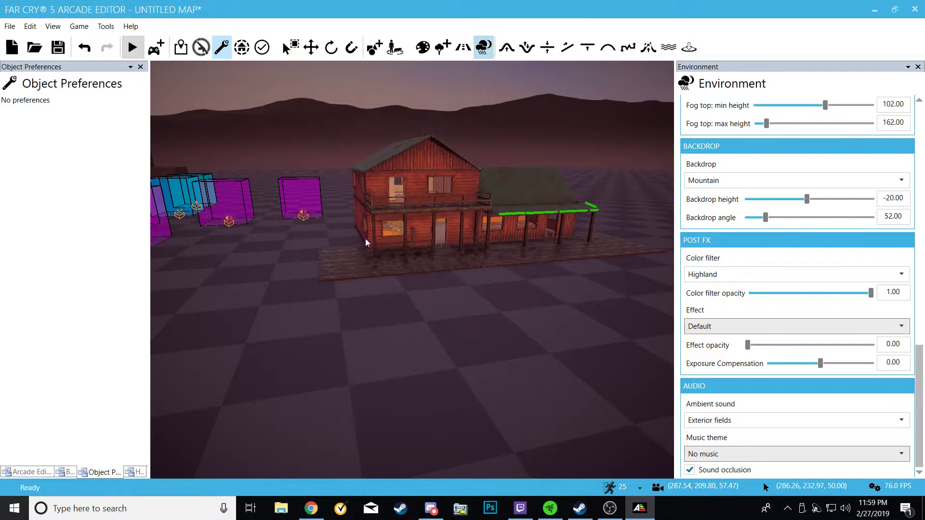
key(a)
right_drag(544, 244, 488, 331)
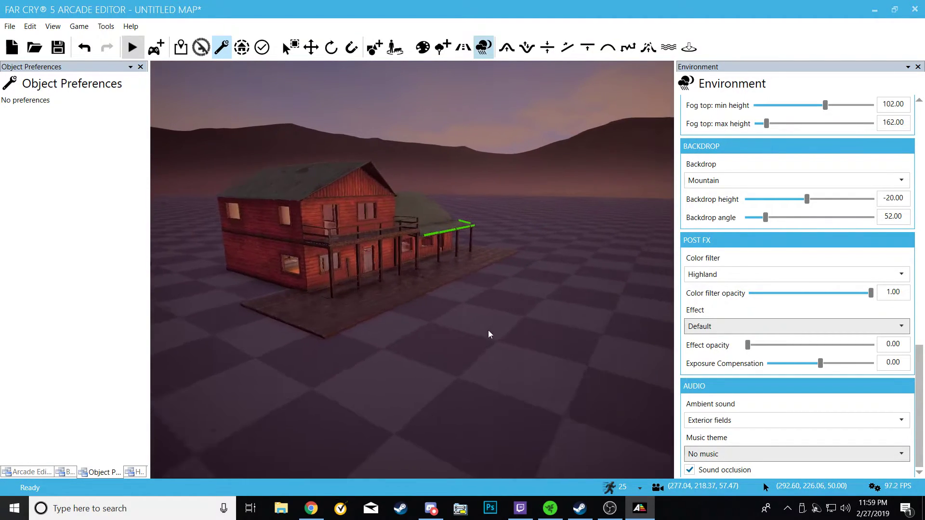
key(a)
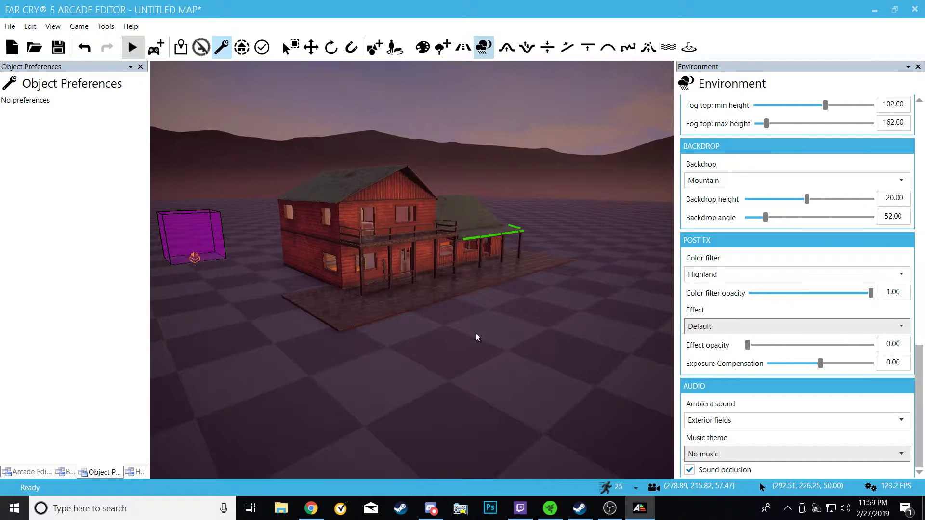
right_drag(455, 289, 601, 250)
key(w)
key(s)
key(a)
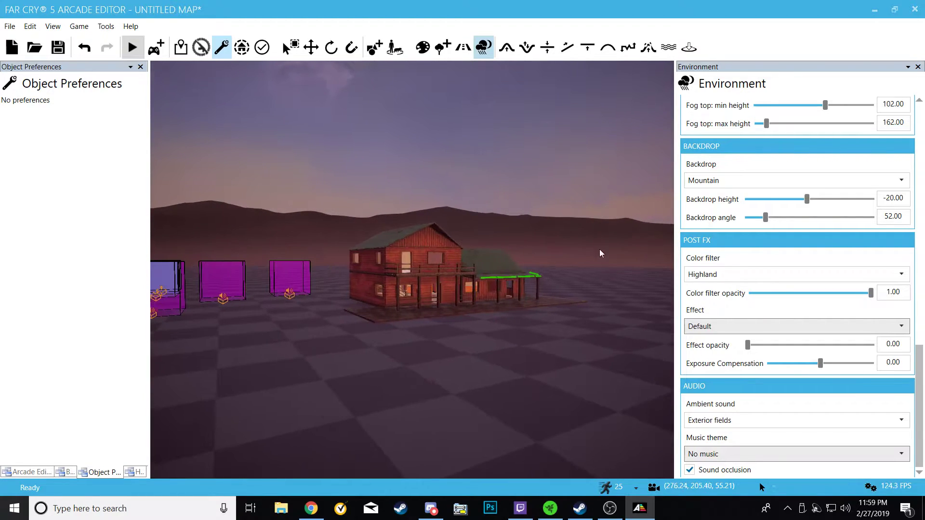
right_drag(502, 350, 643, 370)
key(a)
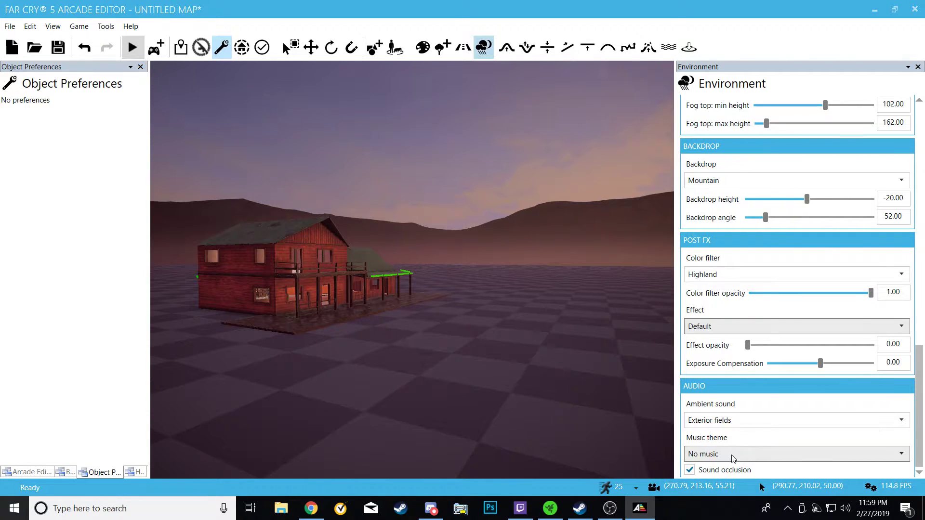
- Review the available ambient sounds and music themes, keeping Exterior fields and No music
click(773, 426)
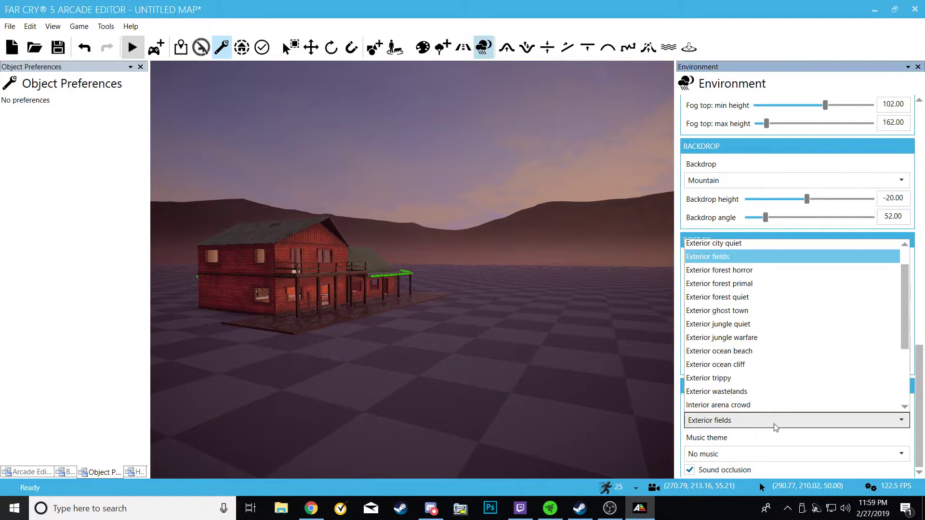
click(720, 438)
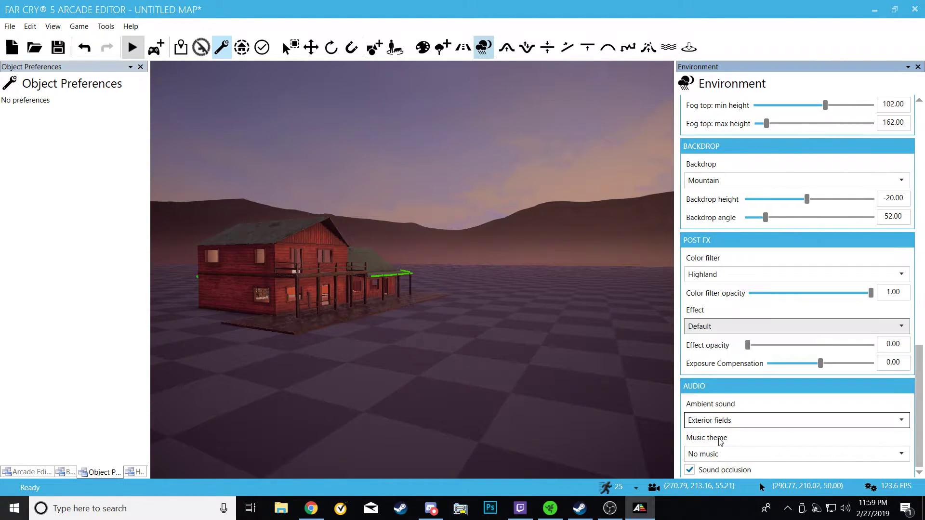
click(773, 462)
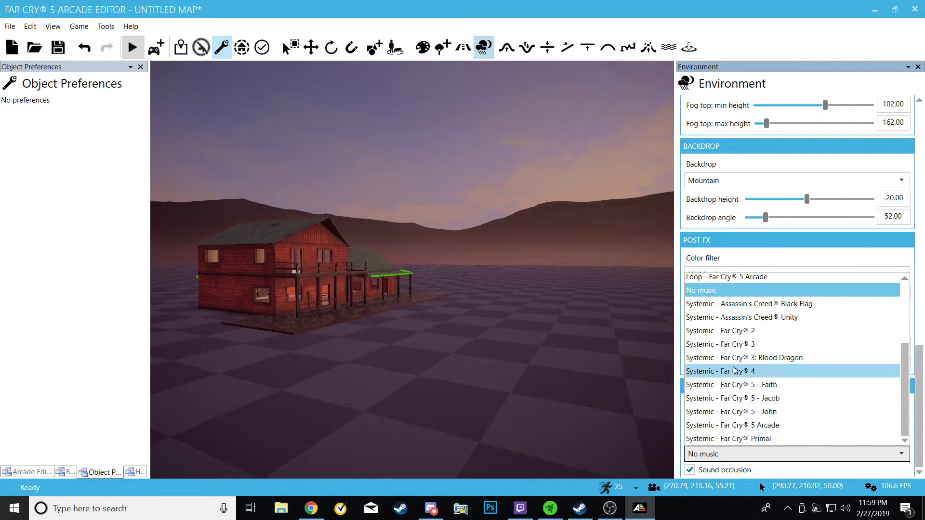
click(718, 290)
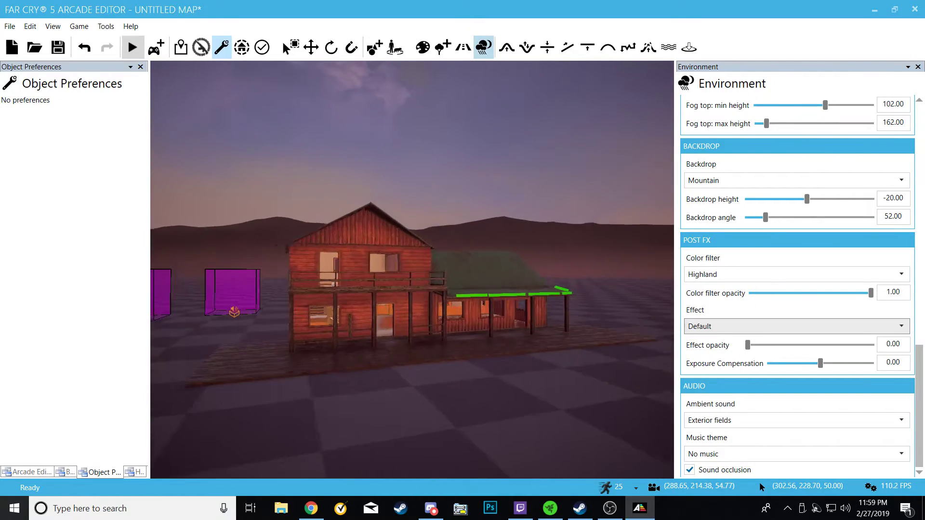
- Fly around the house and over to the magenta and blue volumes to examine the scene
key(d)
key(a)
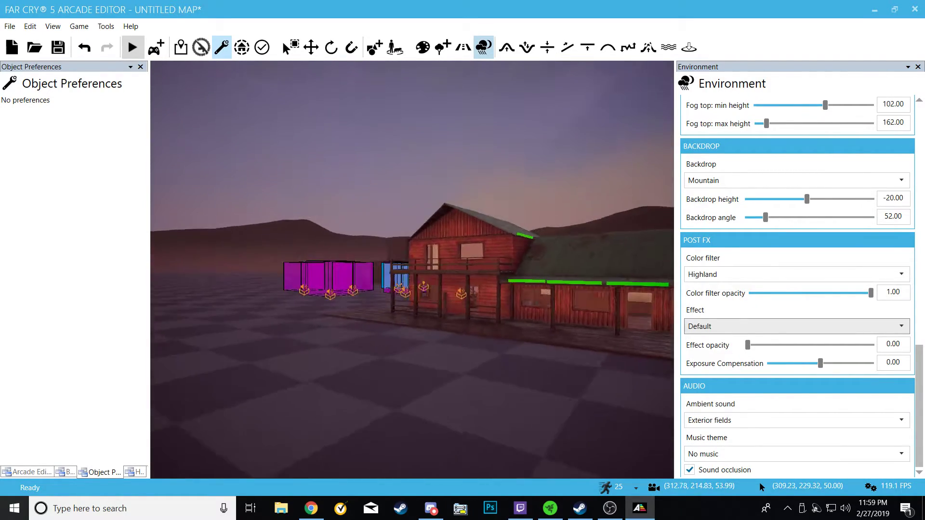
key(a)
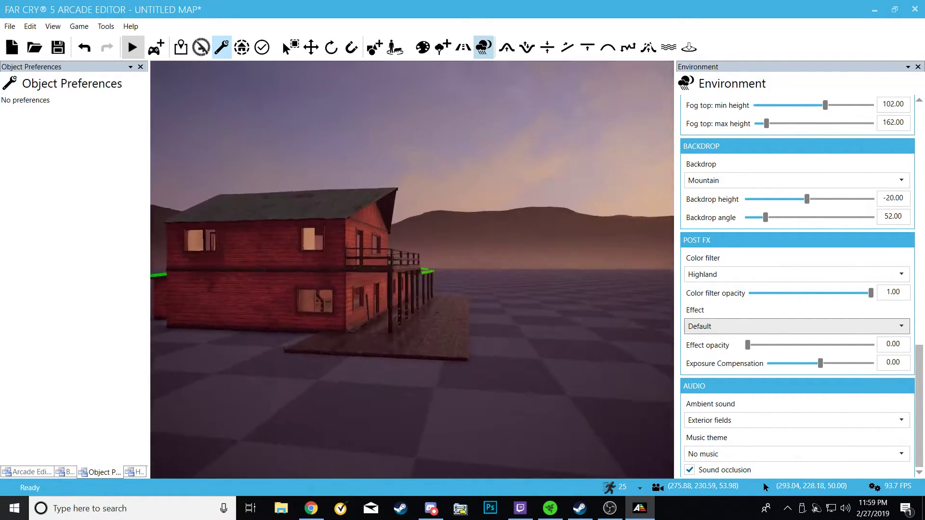
key(d)
key(s)
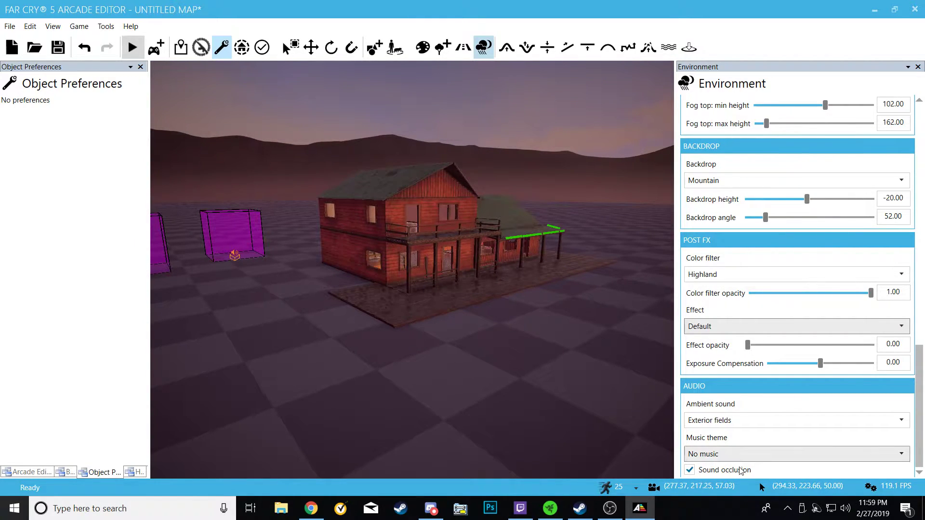
mouse_move(571, 394)
right_down()
mouse_move(578, 463)
mouse_move(668, 400)
mouse_move(650, 333)
mouse_move(672, 327)
mouse_move(521, 325)
mouse_move(542, 333)
mouse_move(528, 340)
mouse_move(554, 354)
mouse_move(485, 355)
mouse_move(598, 347)
mouse_move(607, 306)
mouse_move(506, 374)
right_up()
key(a)
key(s)
key(a)
key(w)
key(s)
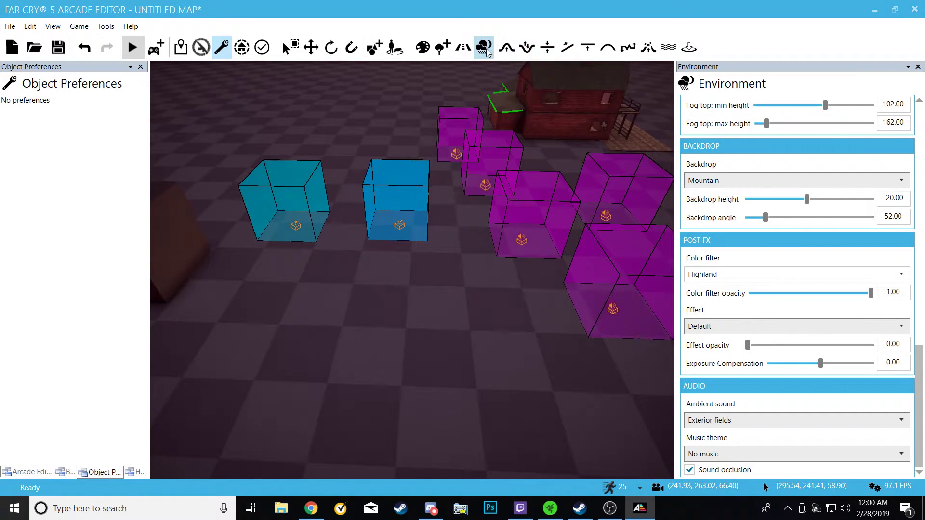
- Review the environment settings from the audio section back to the day/night cycle
scroll(920, 374, up, 5)
scroll(919, 374, up, 10)
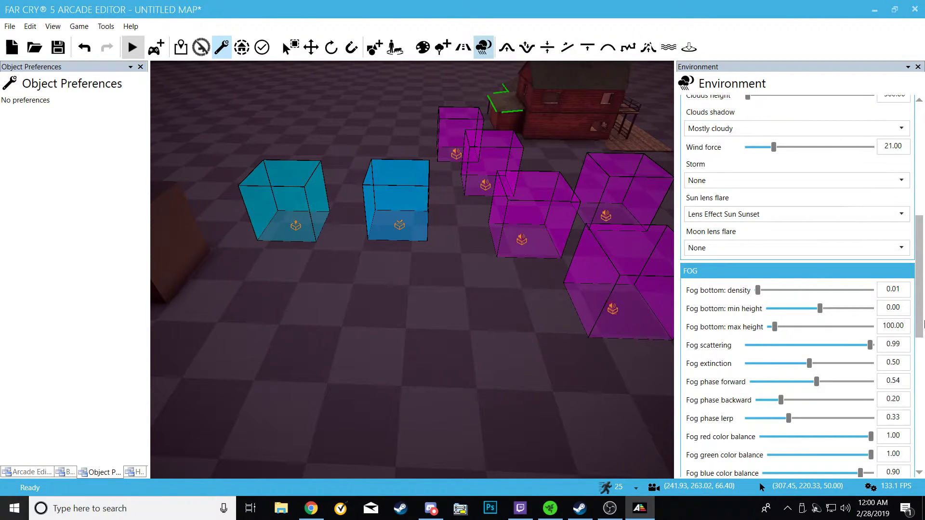
scroll(919, 324, up, 12)
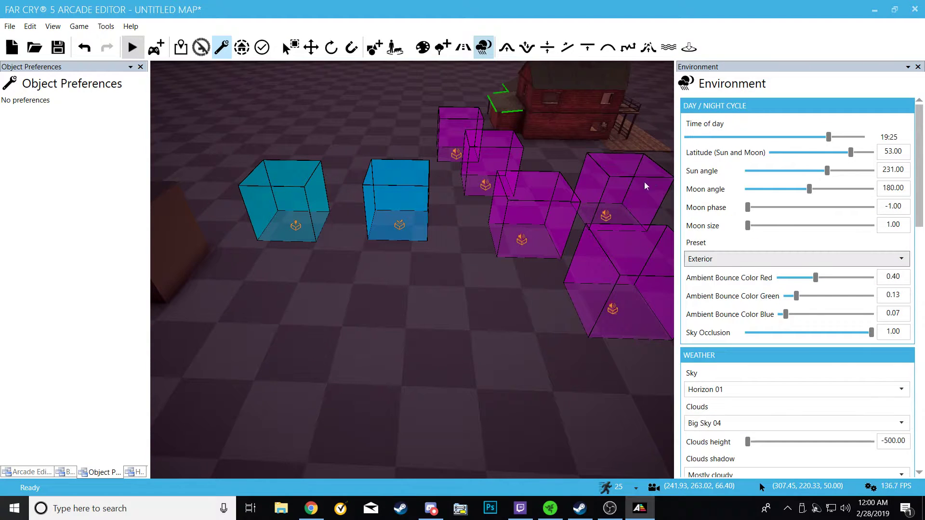
- Select the teal Lighting Management Volume with the Exterior preset and move it into the wooden house
right_drag(579, 266, 392, 304)
key(d)
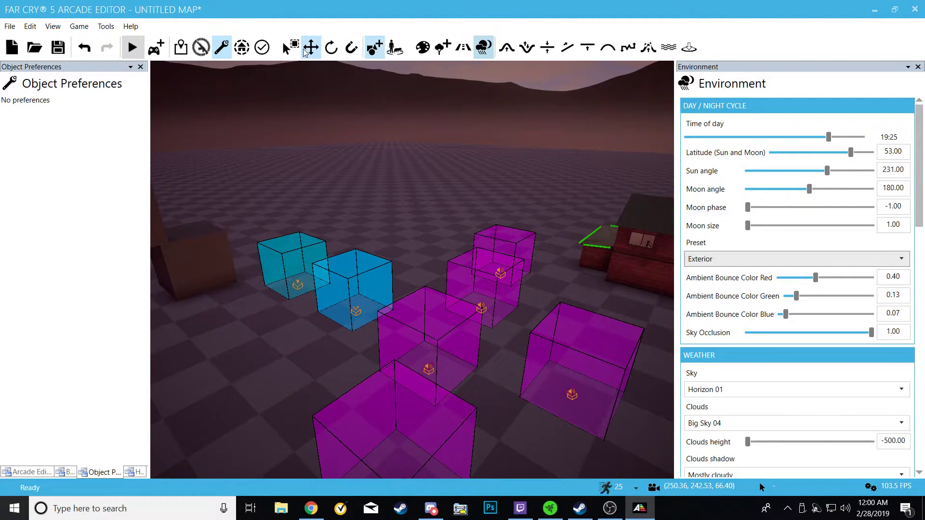
click(331, 48)
click(312, 47)
click(295, 288)
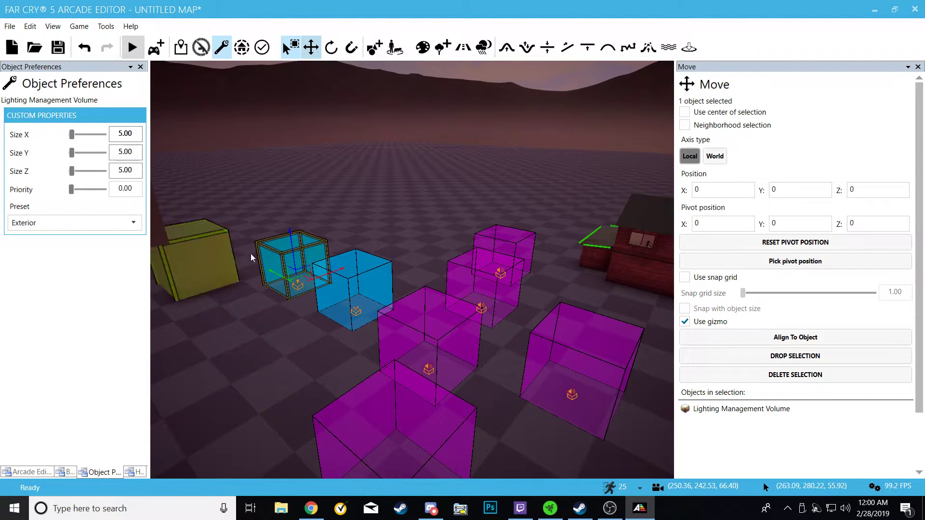
drag(300, 277, 674, 290)
key(d)
right_drag(602, 292, 473, 255)
key(w)
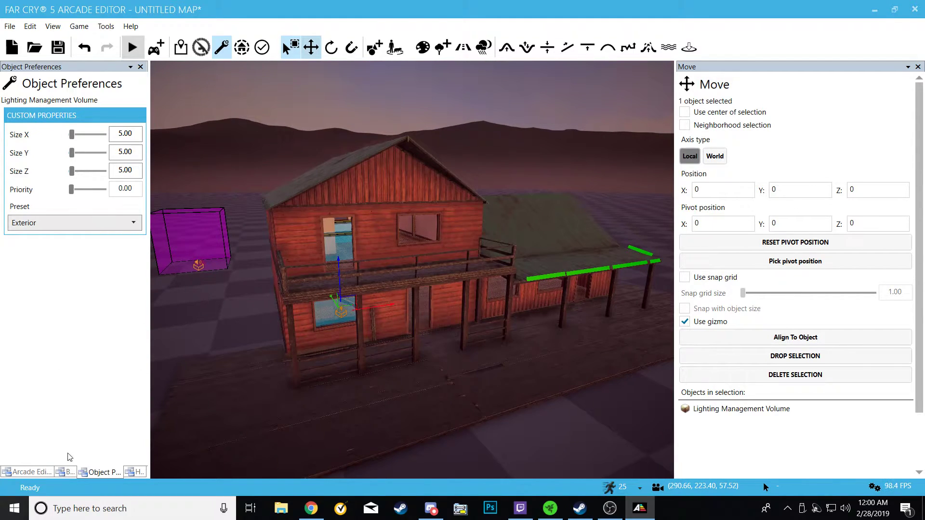
- Resize the lighting management volume to 17 in X and 25 in Y and move it over the house's ground floor
drag(72, 135, 74, 154)
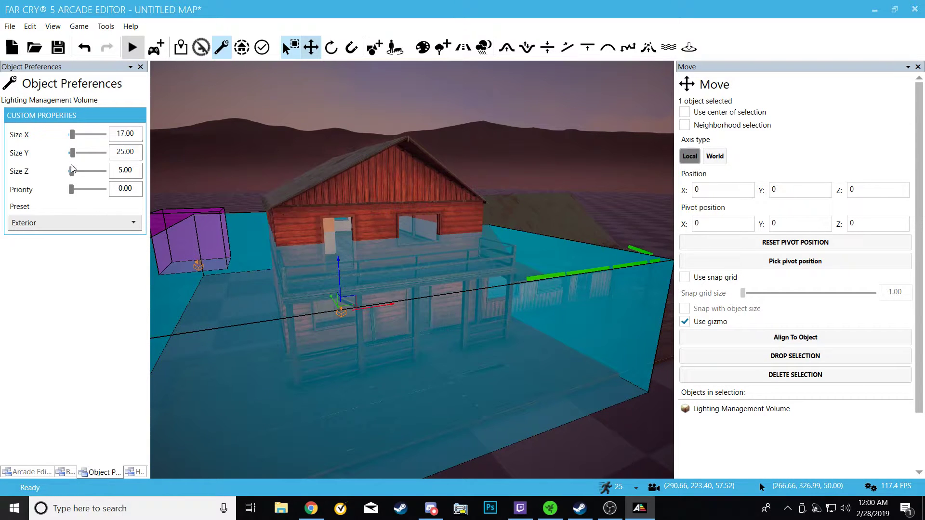
drag(360, 305, 384, 271)
right_drag(452, 417, 501, 415)
key(a)
key(w)
key(d)
key(w)
key(w)
key(s)
key(a)
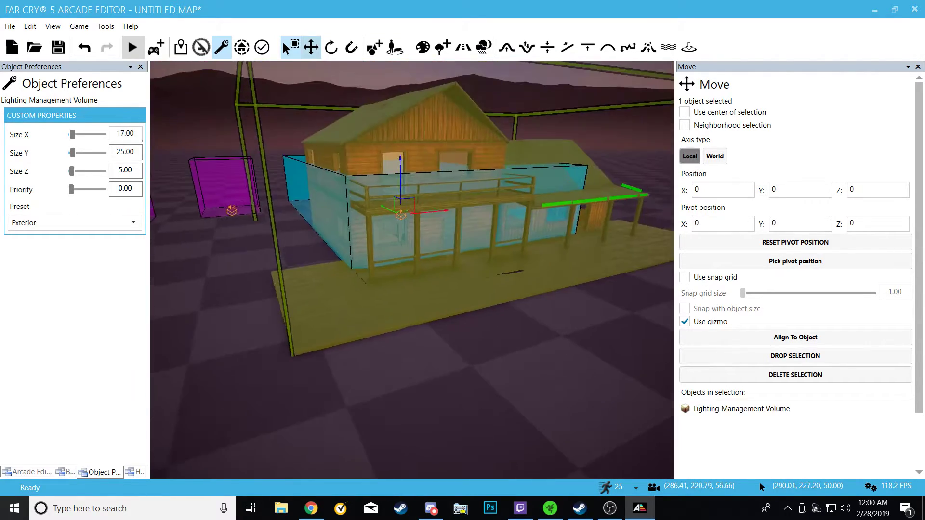
- Examine how the lighting management volume covers the house, from the front porch, inside the ground floor and from above
right_drag(418, 390, 412, 379)
key(d)
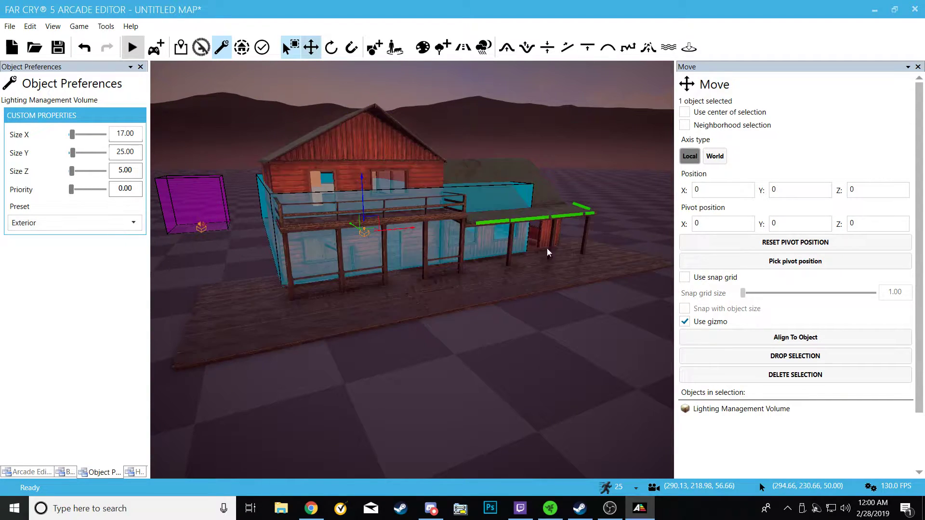
key(w)
right_drag(324, 384, 346, 386)
key(w)
key(w)
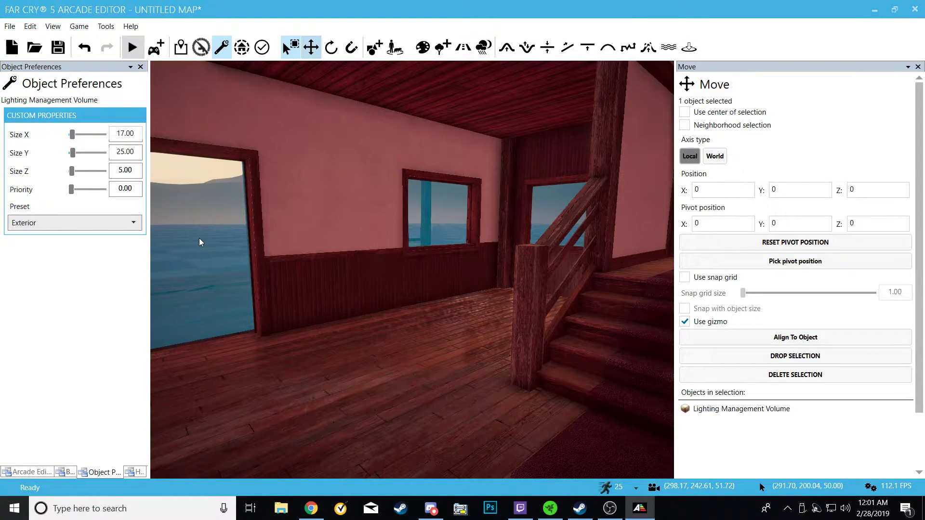
key(w)
right_drag(211, 245, 193, 261)
key(s)
right_drag(233, 178, 234, 193)
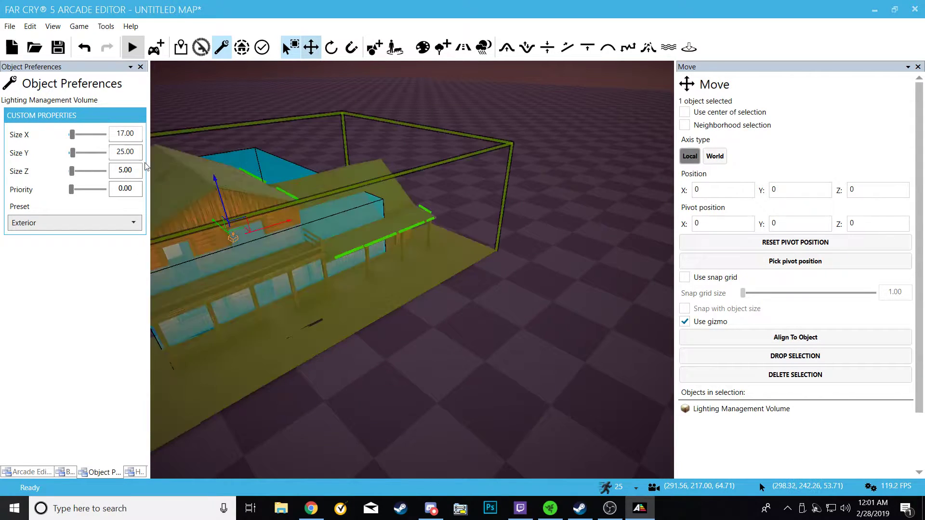
- Assign the Interior 01 preset to the lighting volume and select the same preset in the environment's day/night cycle settings
click(126, 222)
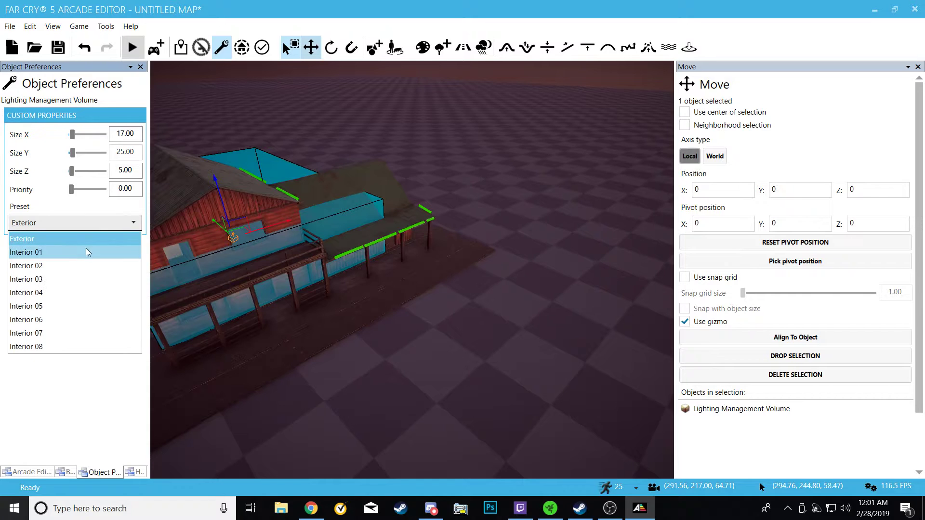
click(86, 249)
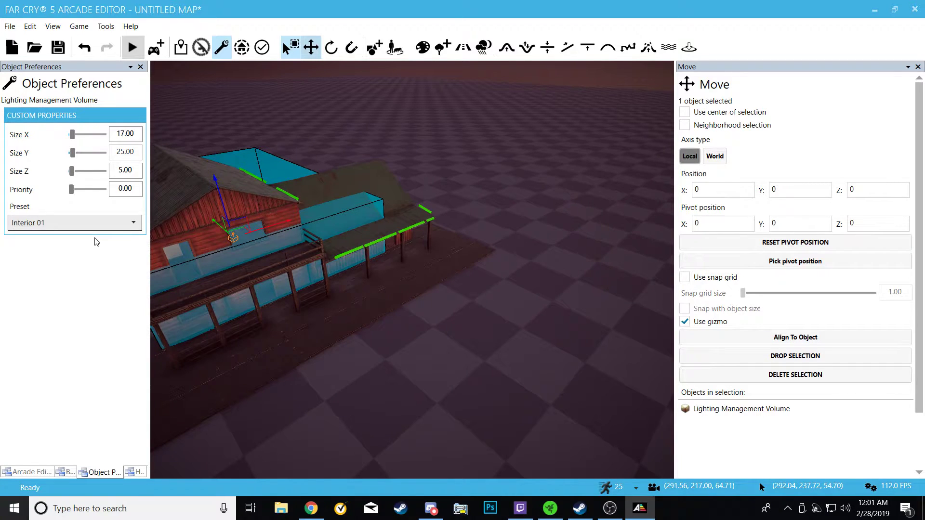
click(484, 47)
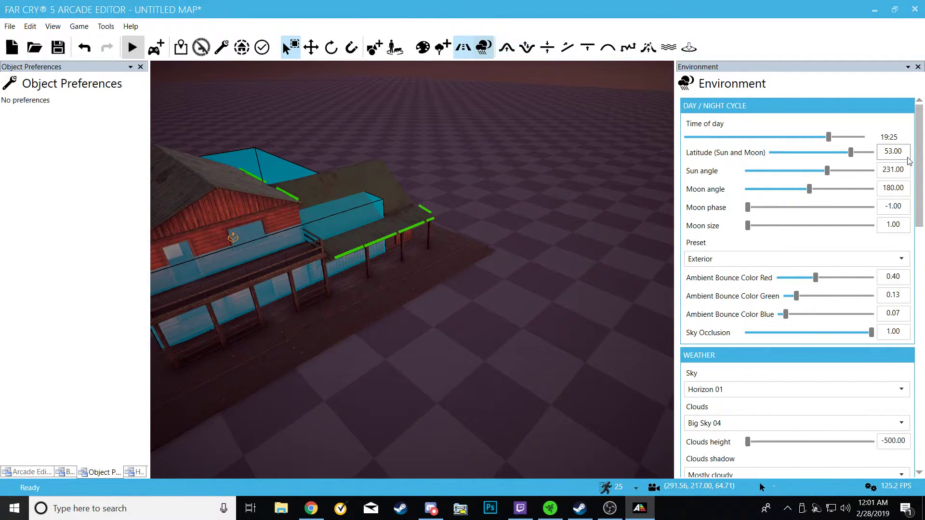
scroll(892, 174, down, 1)
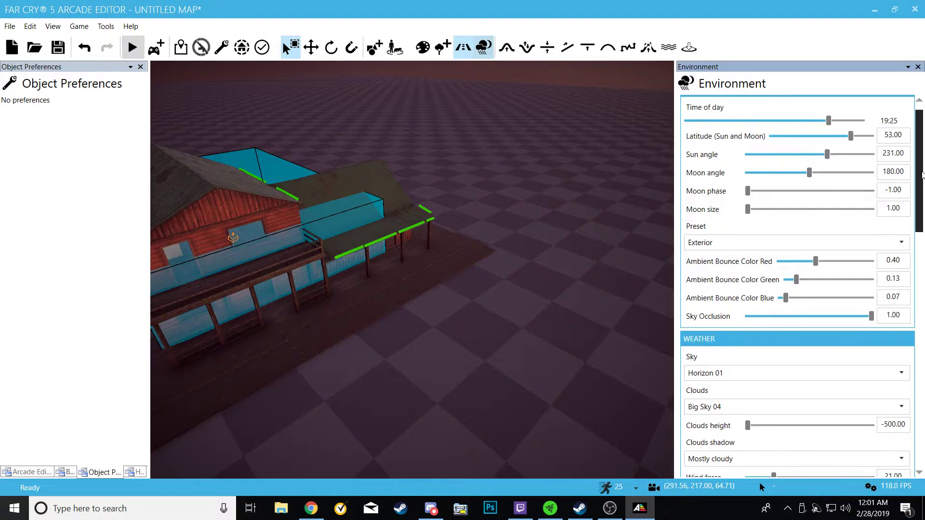
click(877, 242)
click(768, 269)
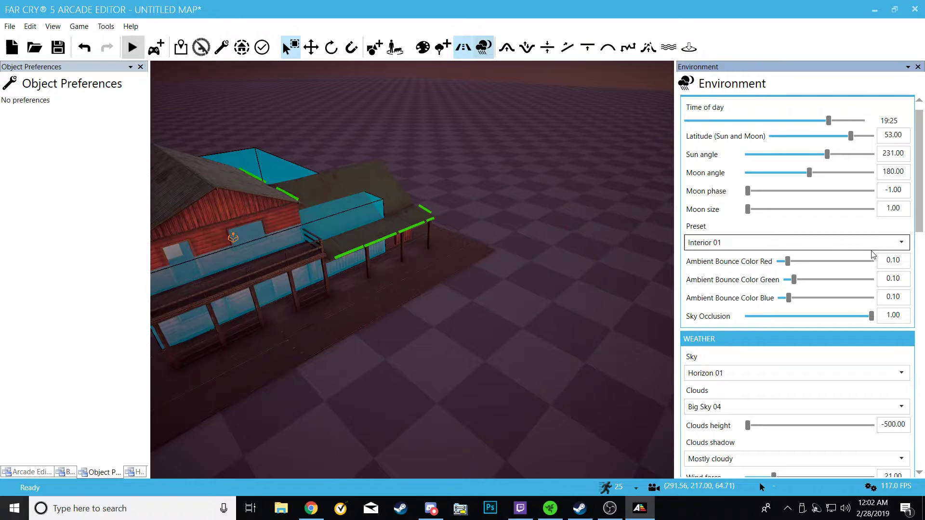
scroll(758, 199, down, 5)
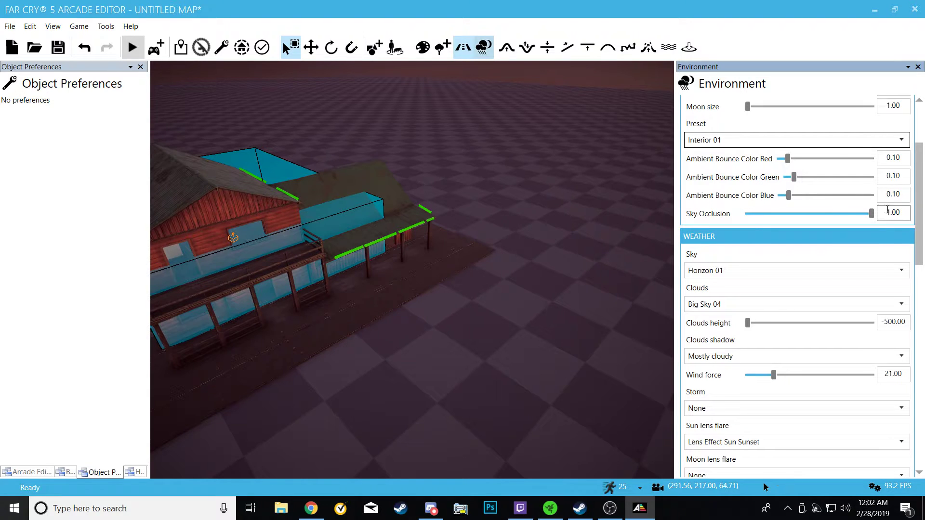
scroll(922, 241, down, 6)
drag(923, 241, 903, 419)
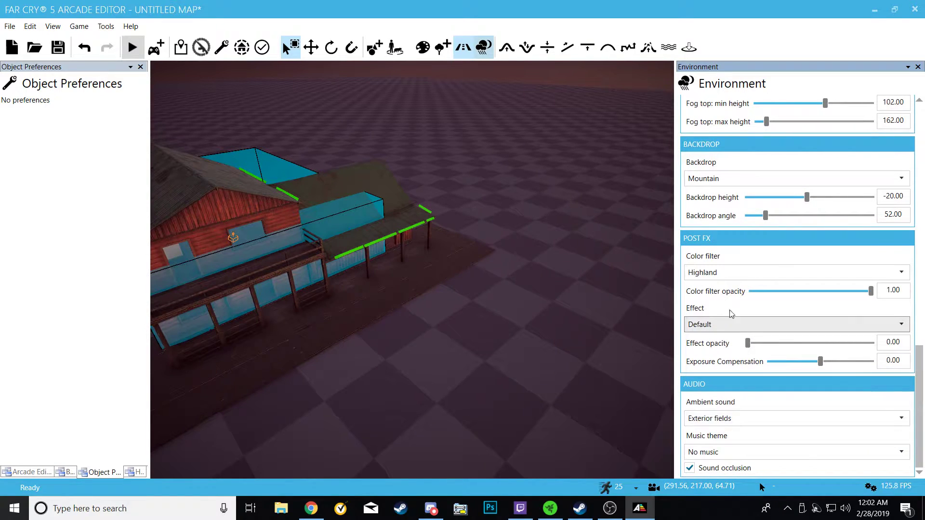
drag(921, 410, 924, 194)
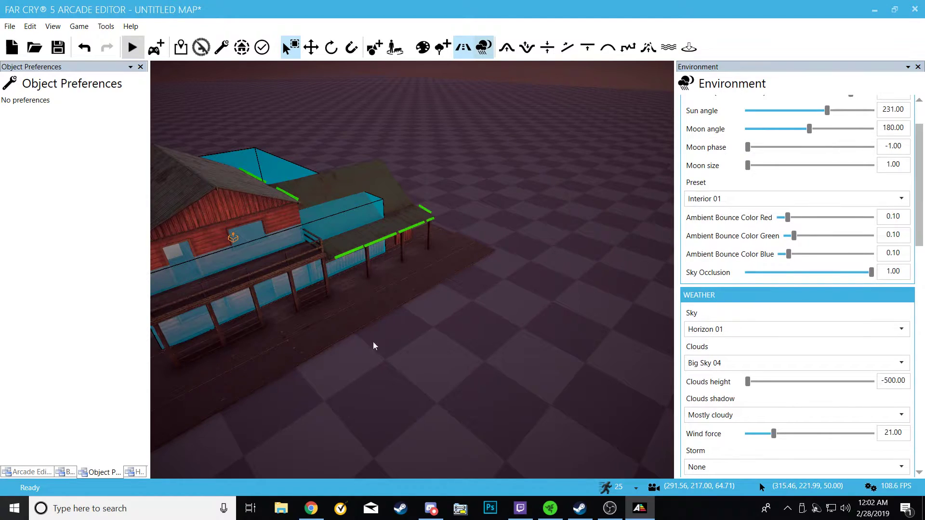
- Set Interior 01's sky occlusion to 0.33 and its ambient bounce color to red 0.21, green 0.16 and blue 0.18
key(w)
right_drag(376, 416, 327, 318)
key(w)
key(s)
right_drag(462, 329, 423, 326)
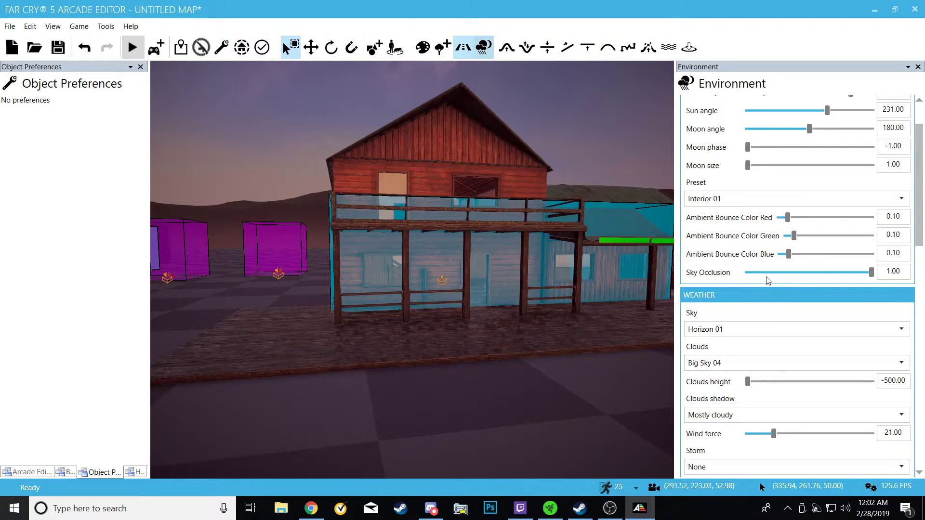
drag(873, 276, 791, 277)
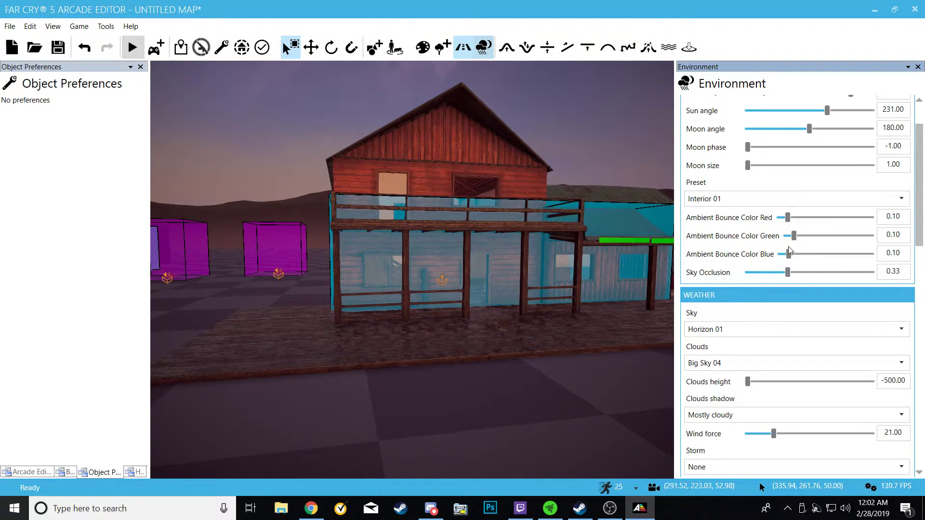
drag(787, 221, 790, 221)
mouse_move(460, 303)
right_down()
mouse_move(460, 294)
mouse_move(460, 304)
right_up()
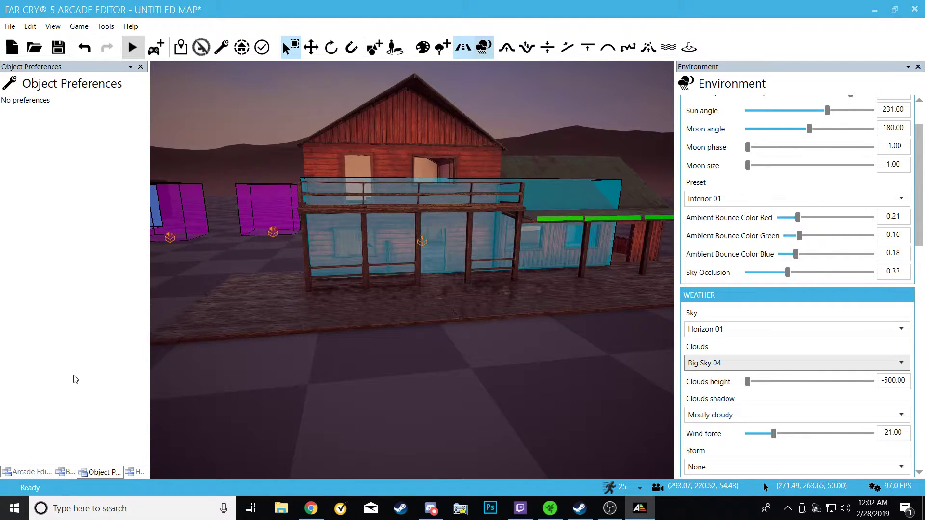
- Playtest the map, examining the lighting on the house's ground floor, upper floor and porch, and return to the editor
click(156, 48)
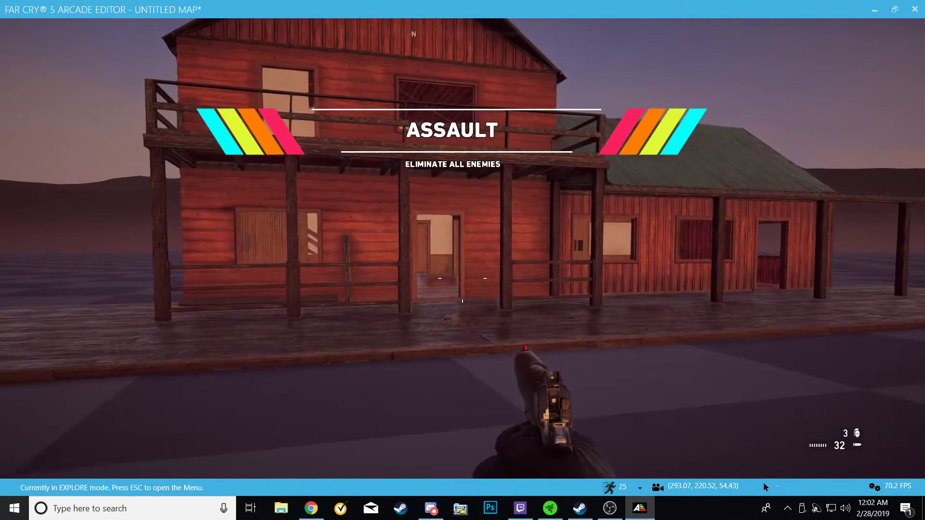
key(w)
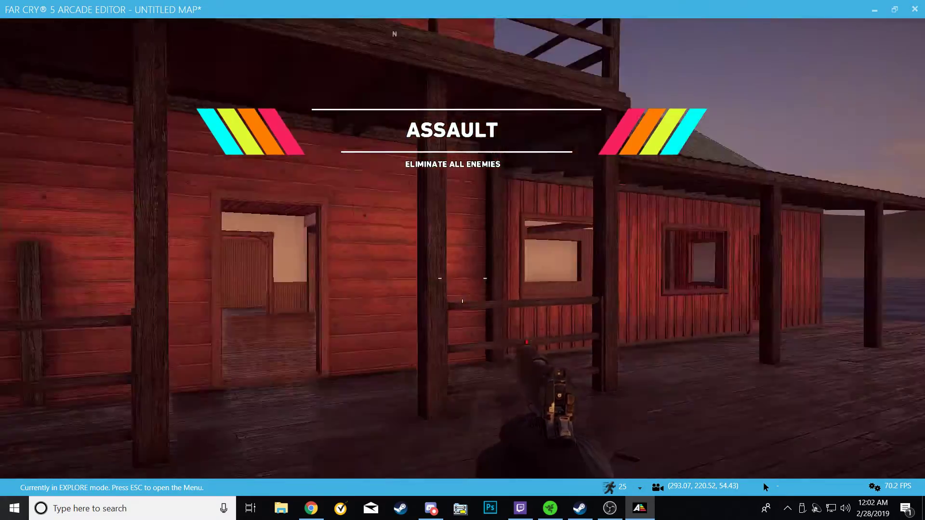
key(w)
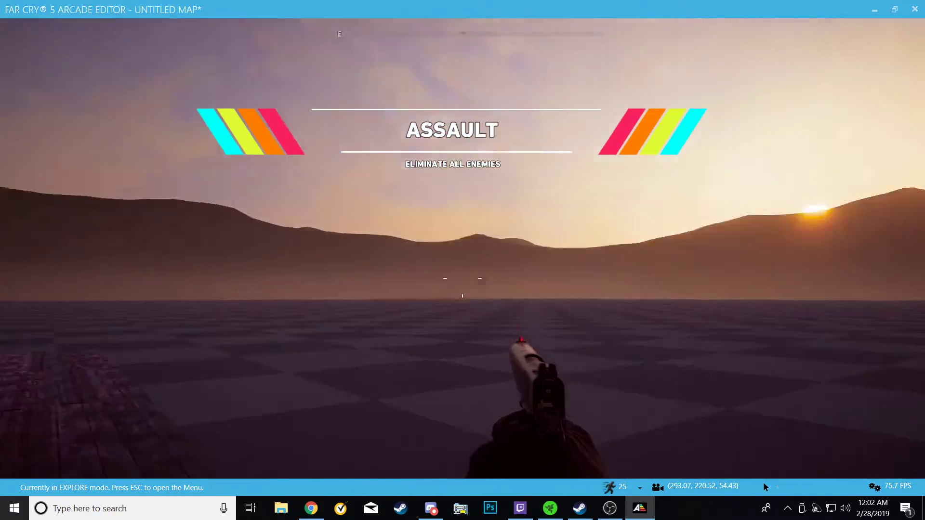
key(w)
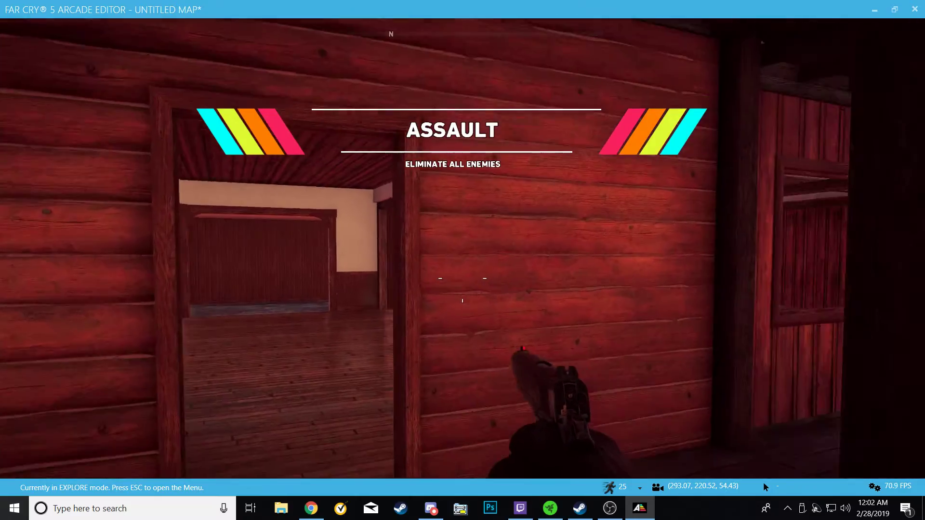
key(w)
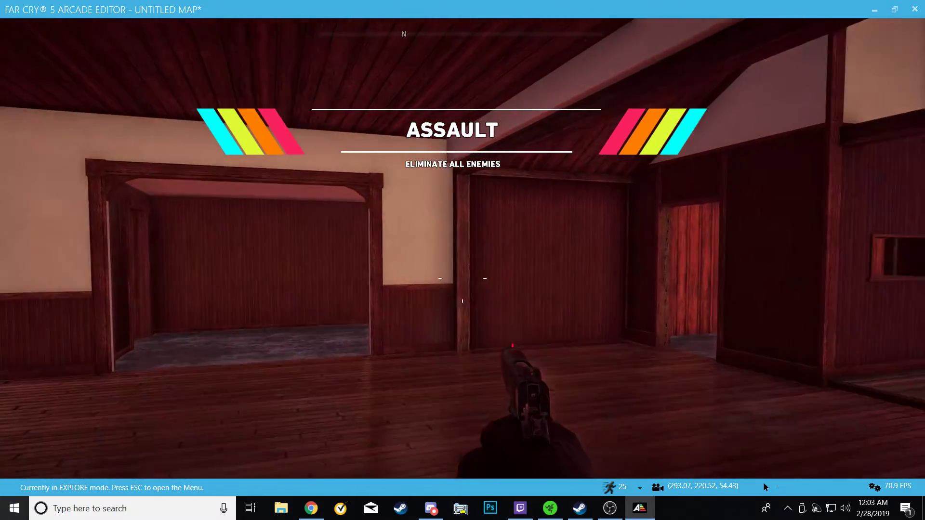
key(w)
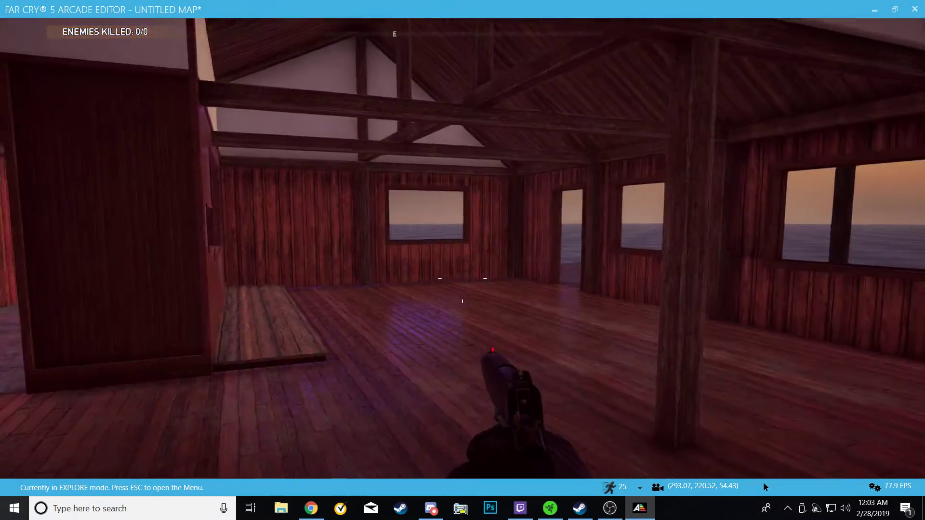
key(w)
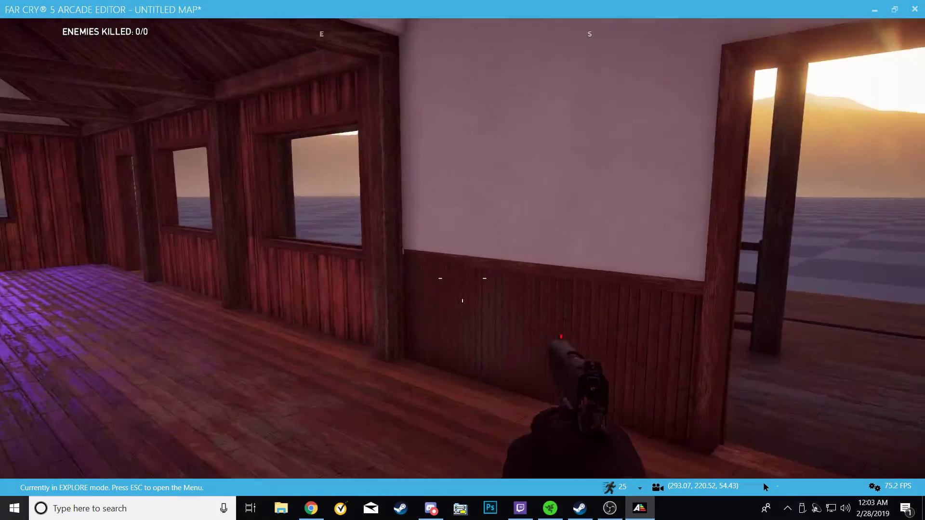
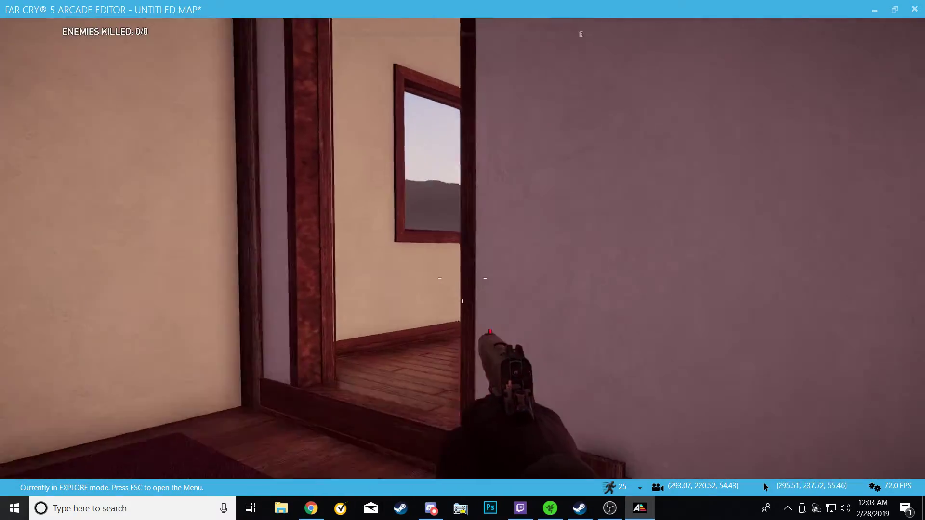
key(w)
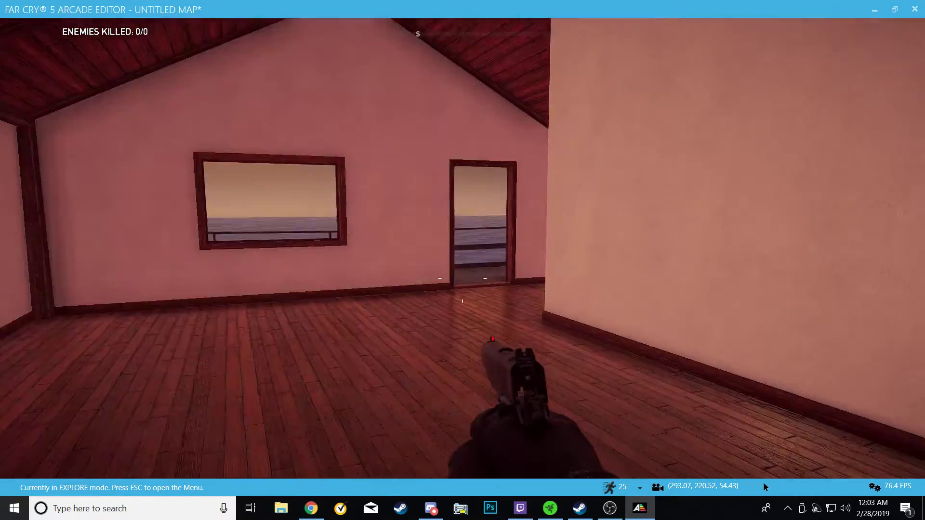
key(w)
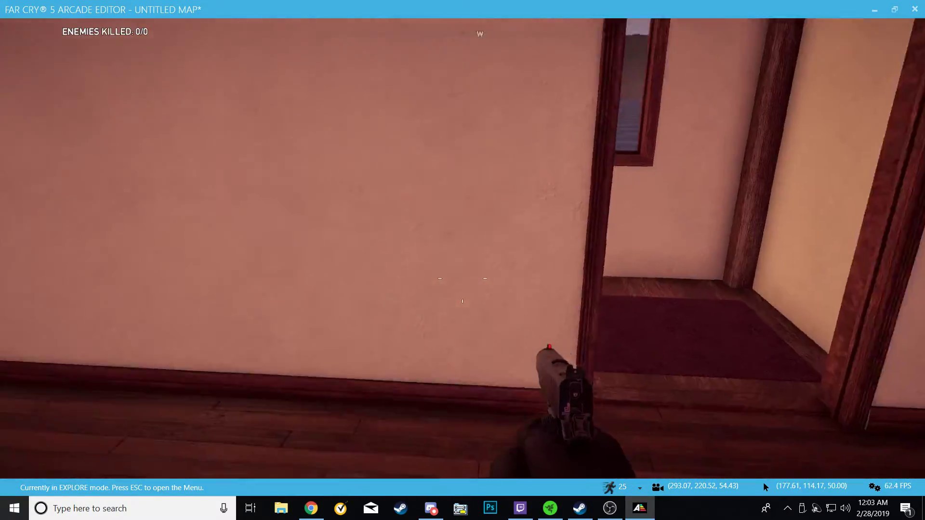
key(w)
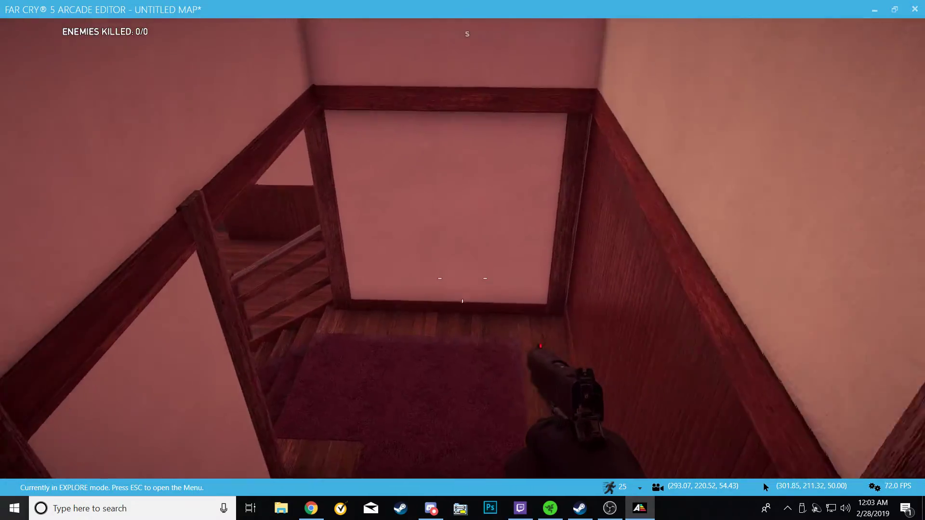
key(w)
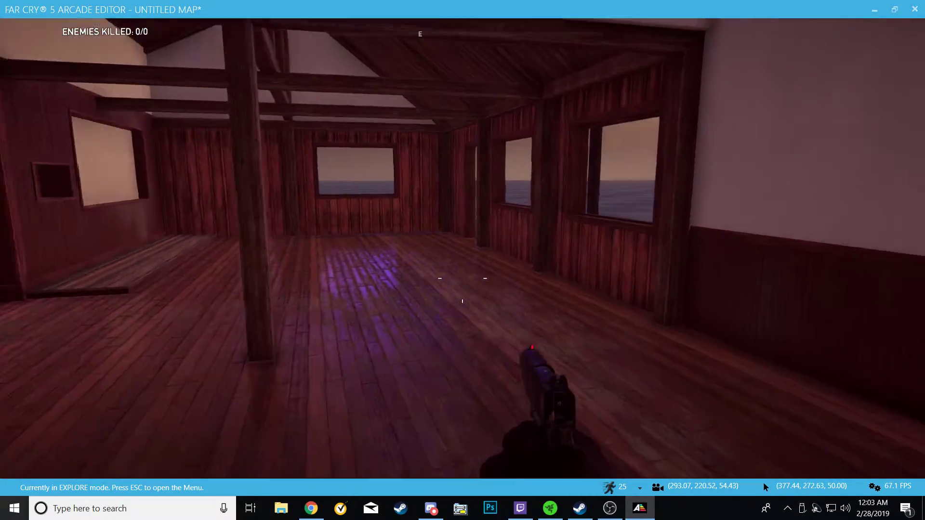
key(w)
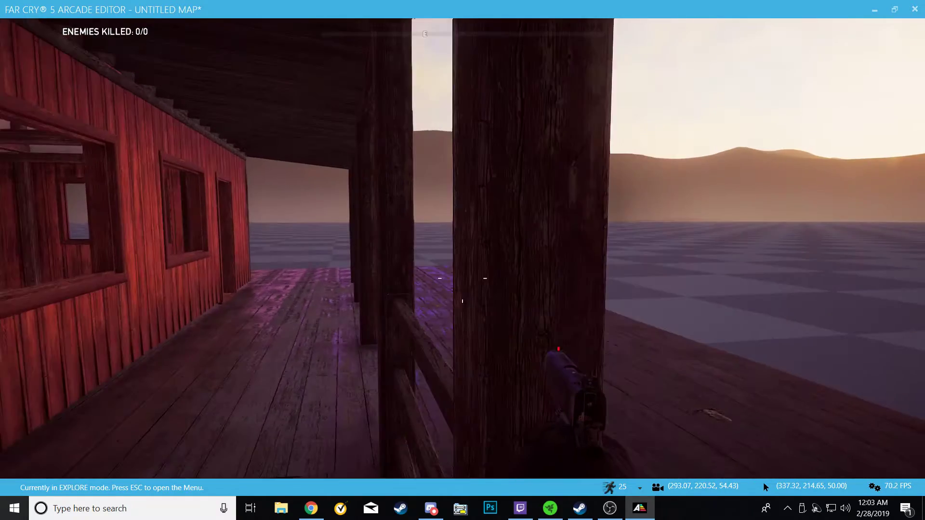
key(Escape)
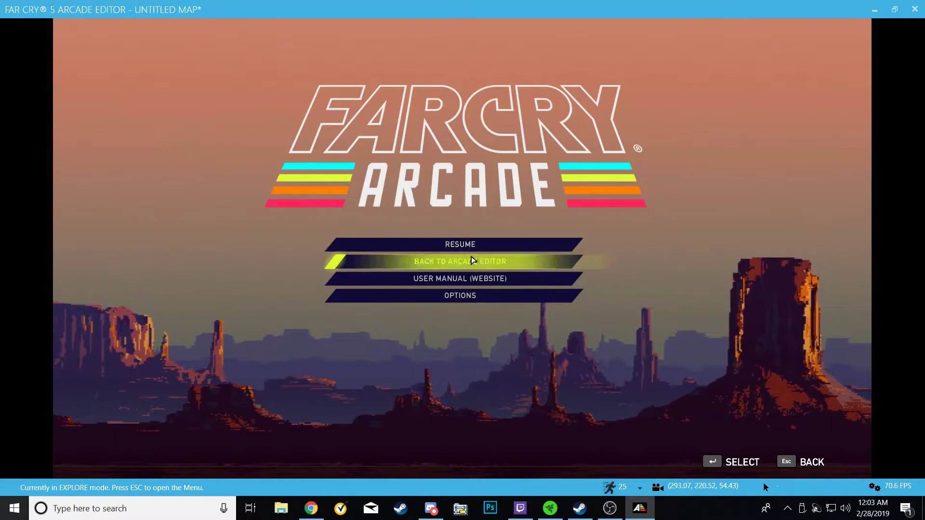
click(472, 261)
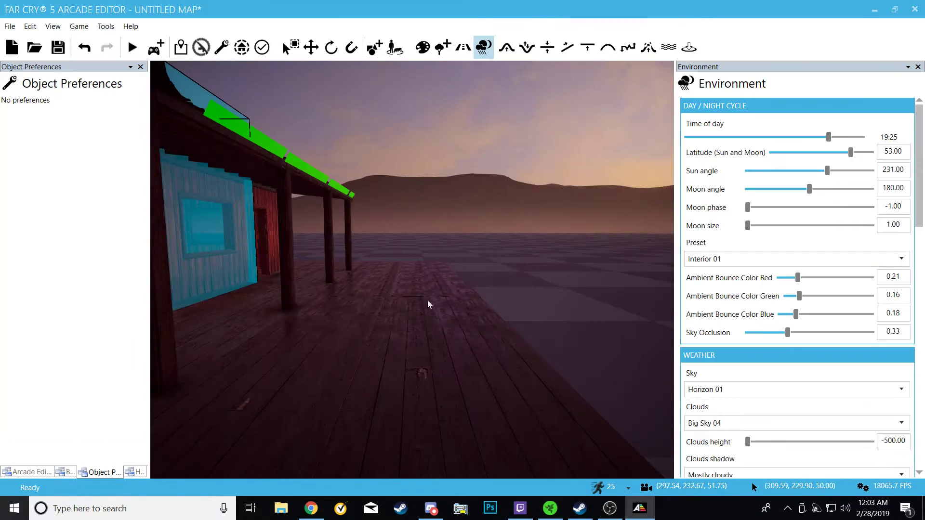
- Examine how the lighting management volume covers the house's upper floor, interior rooms and rear exterior walls
key(w)
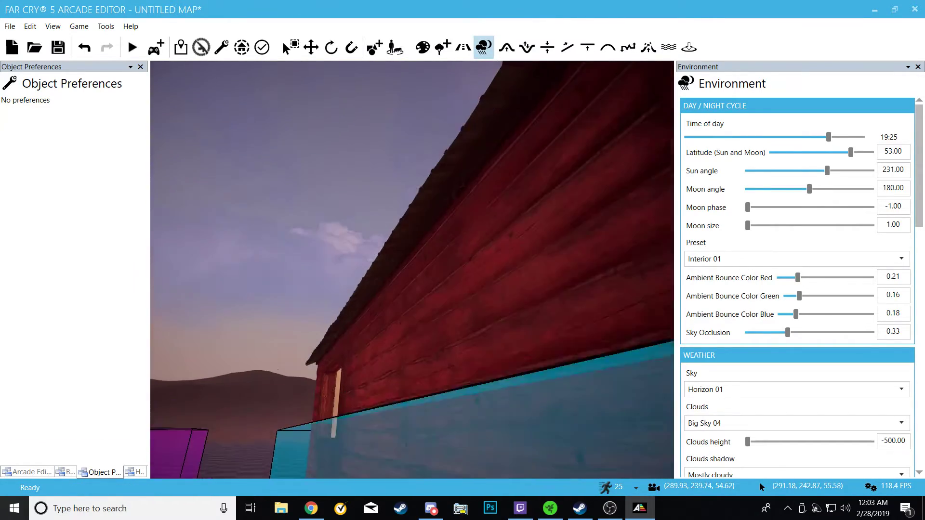
key(s)
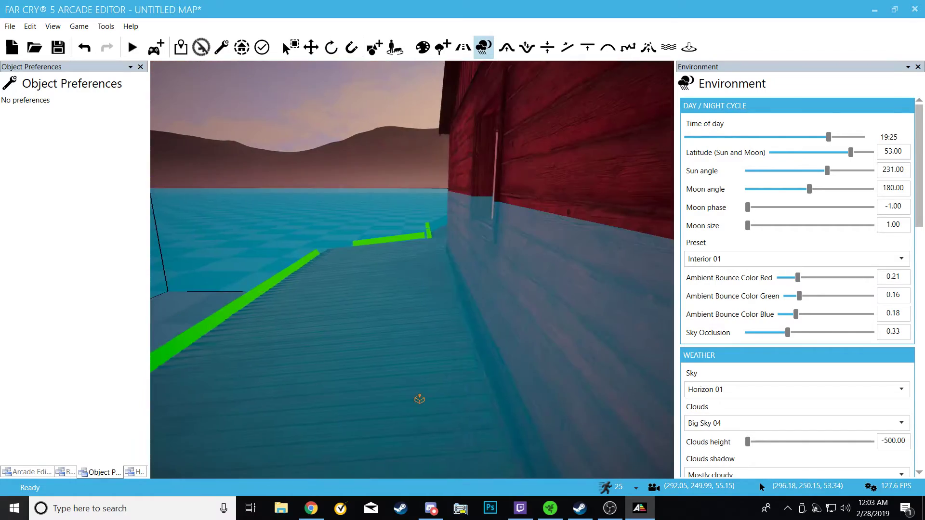
key(w)
key(w)
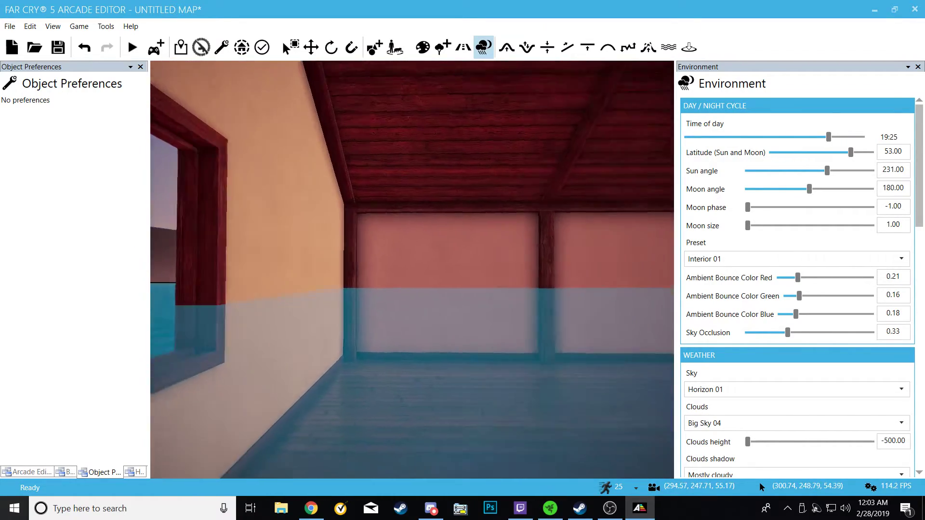
key(w)
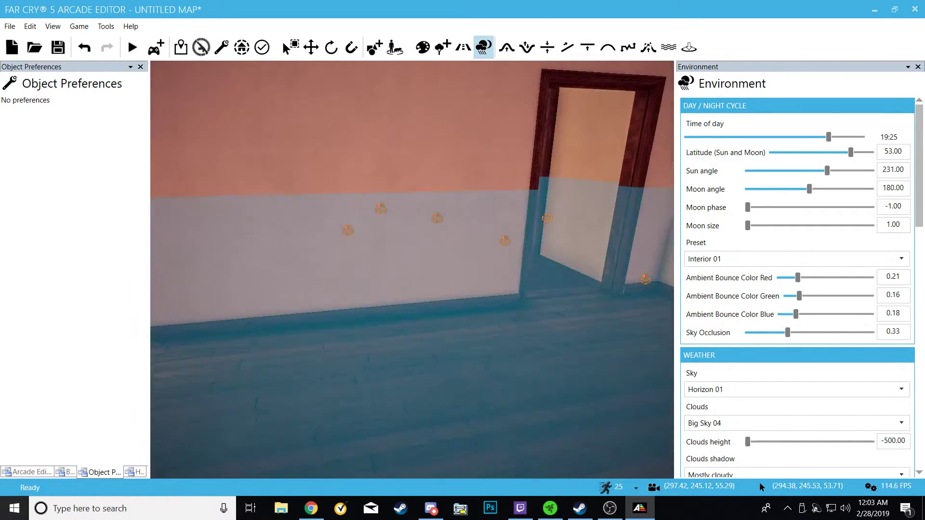
key(w)
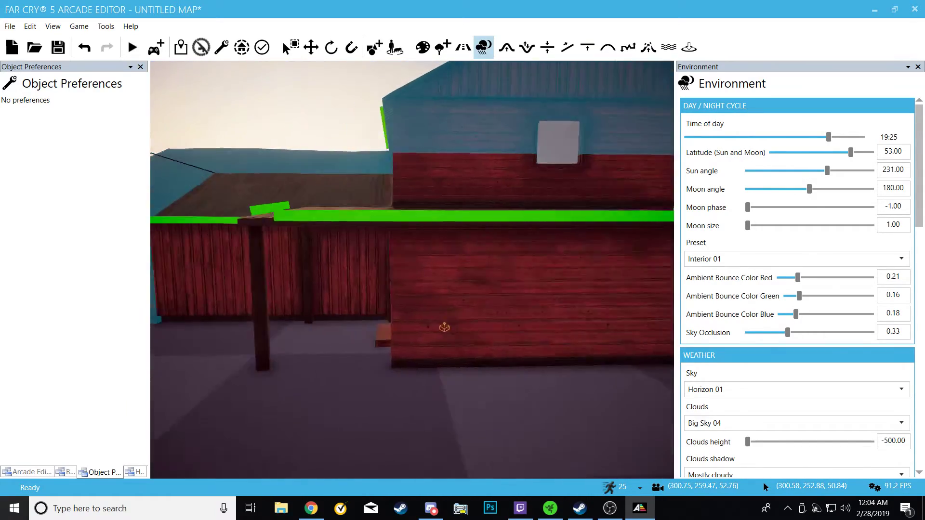
key(w)
right_drag(444, 328, 576, 362)
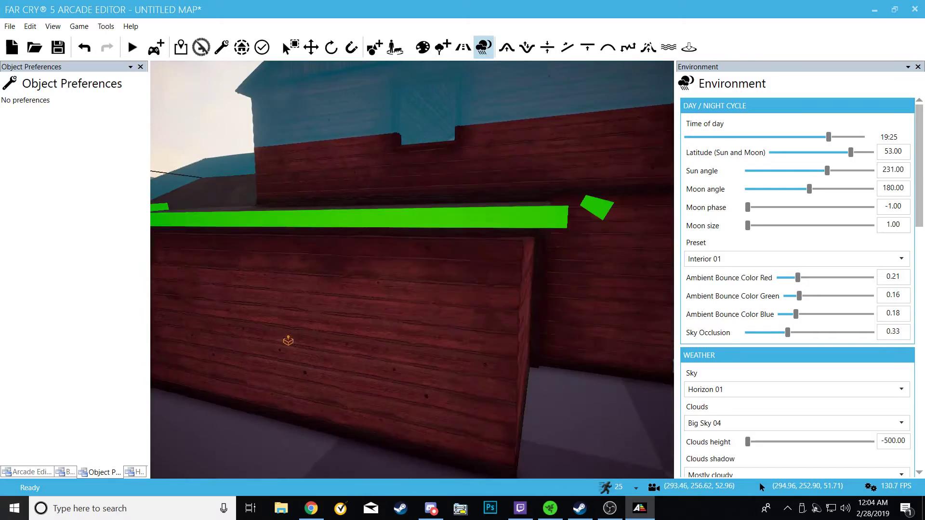
key(s)
key(w)
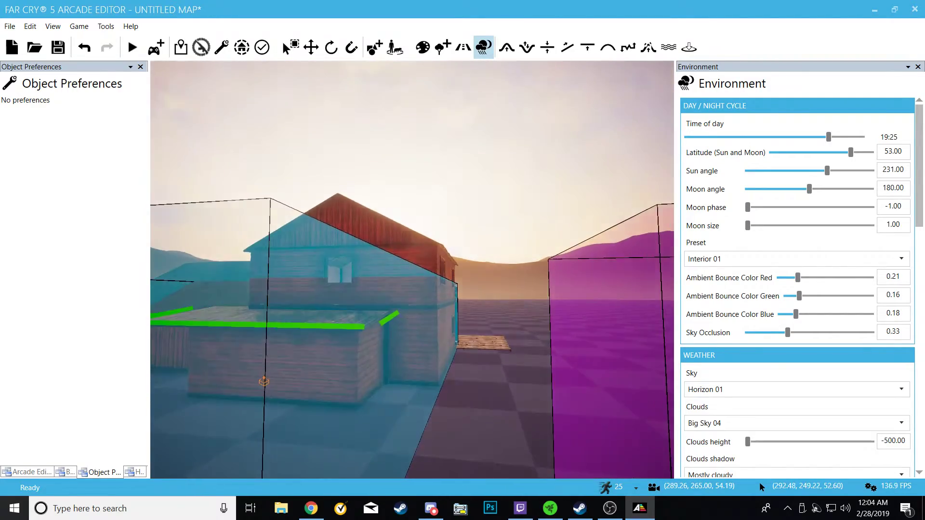
key(a)
key(w)
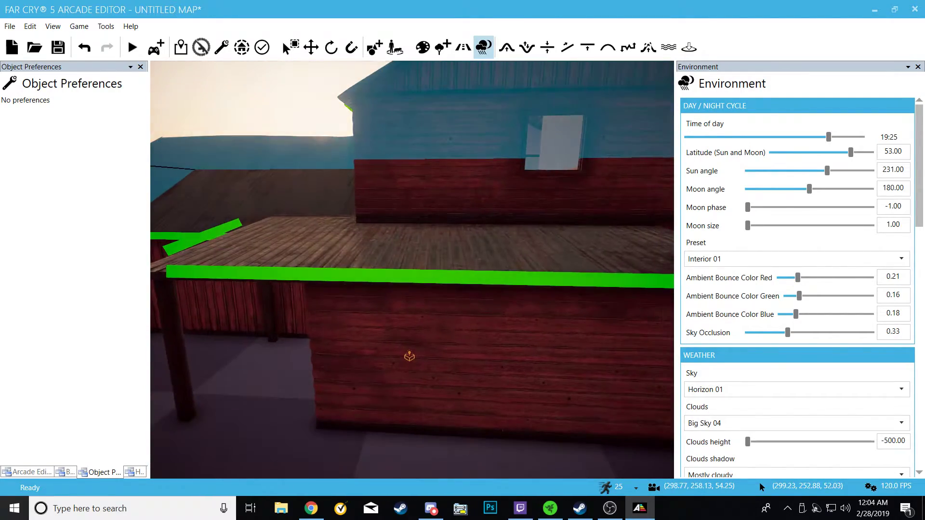
key(a)
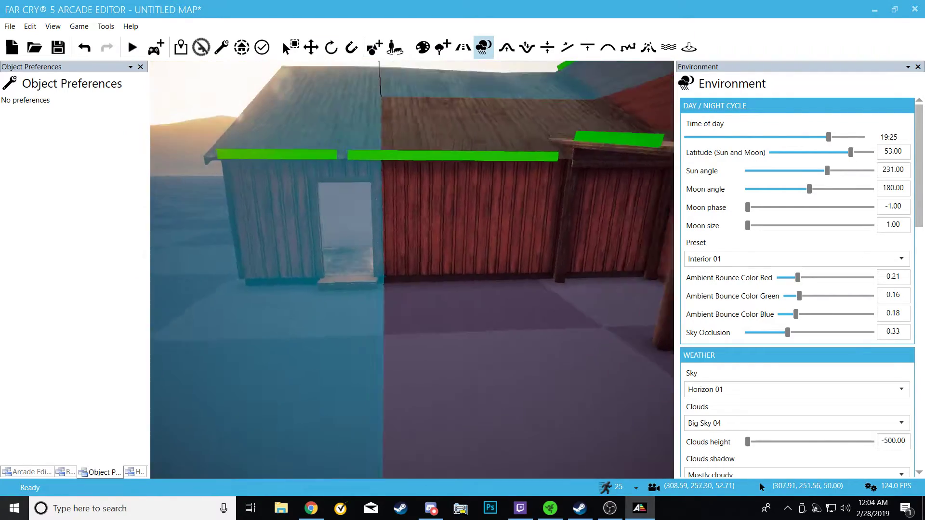
key(d)
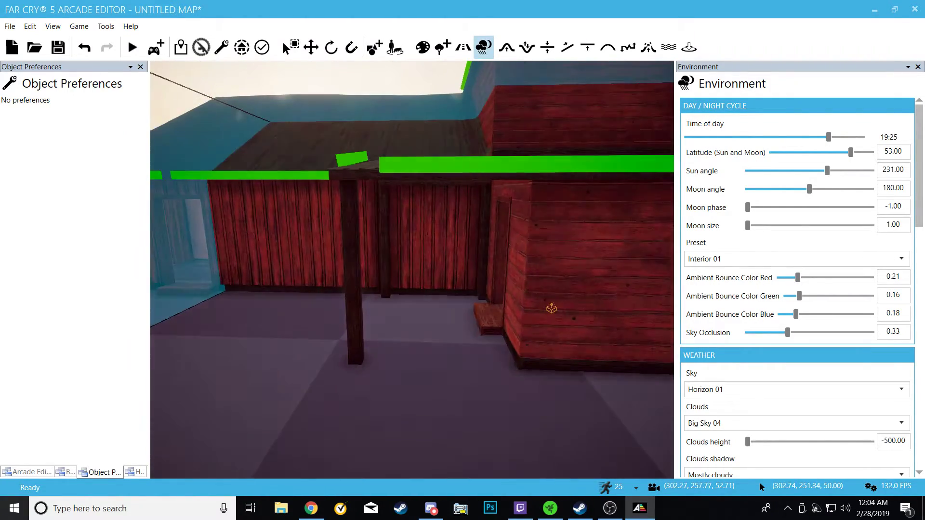
- Examine the whole house and its lighting volume from the outside, circling past the porch to the surrounding test volumes
key(a)
key(a)
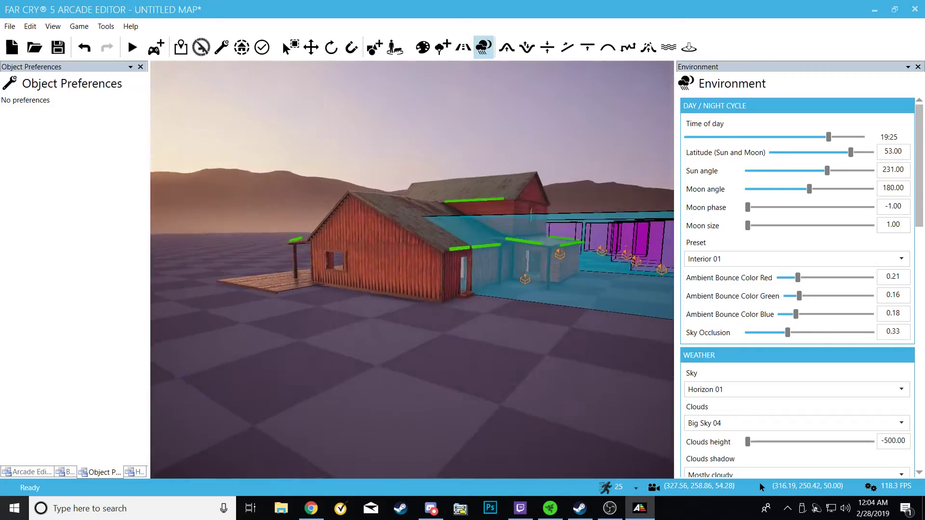
key(w)
key(s)
key(a)
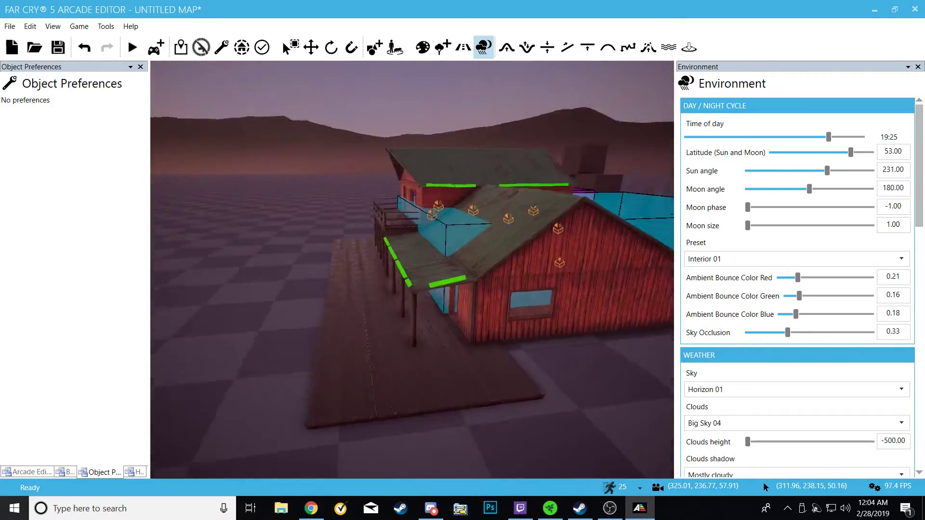
key(w)
key(s)
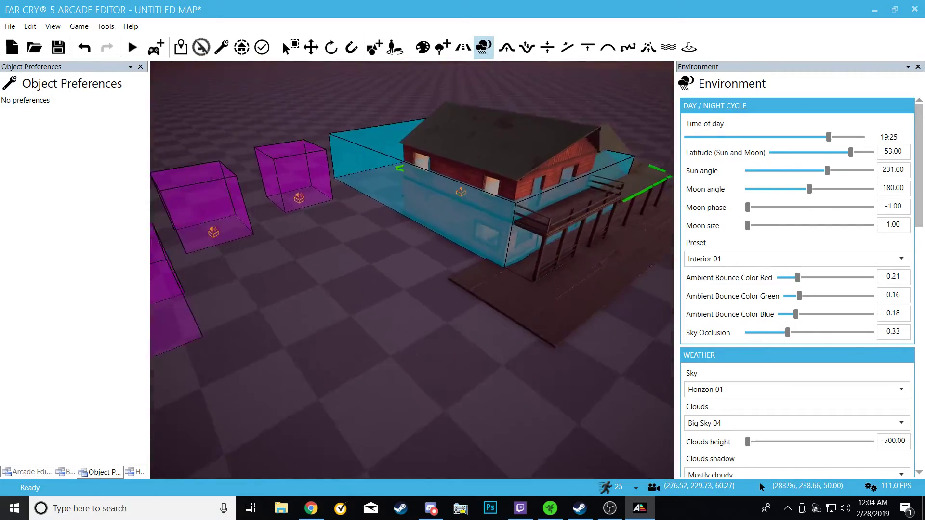
key(a)
key(s)
key(d)
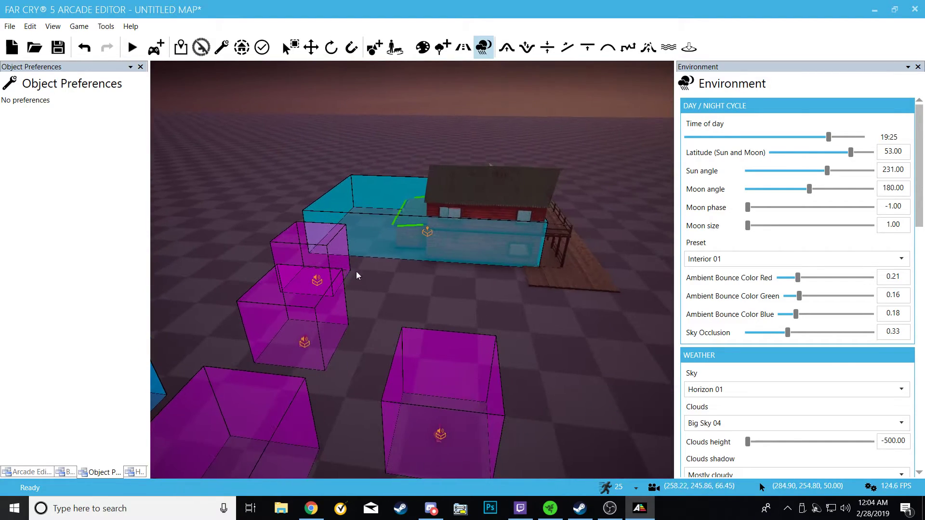
- Examine the lighting inside the house's ground floor, then view the house and the test volumes from above
key(w)
right_drag(426, 248, 439, 321)
key(w)
key(w)
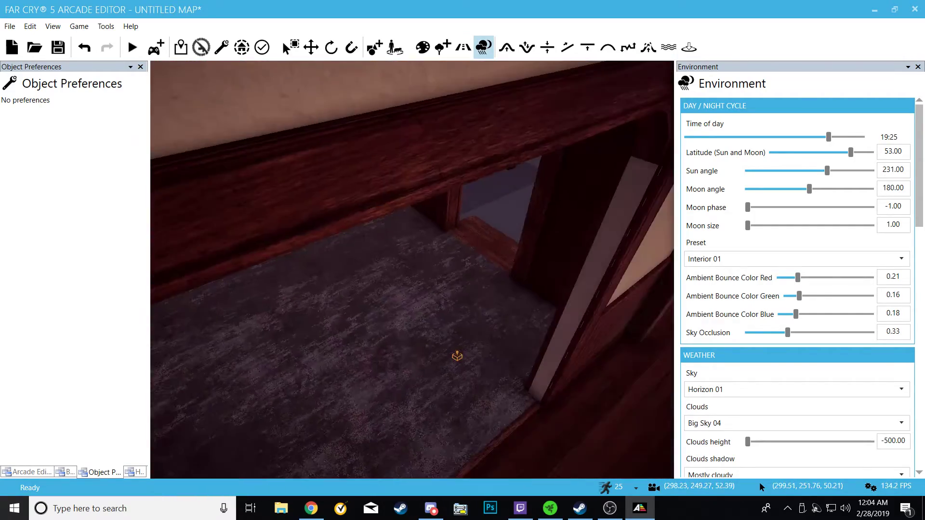
right_drag(424, 377, 470, 376)
key(a)
key(s)
right_drag(433, 263, 320, 273)
key(d)
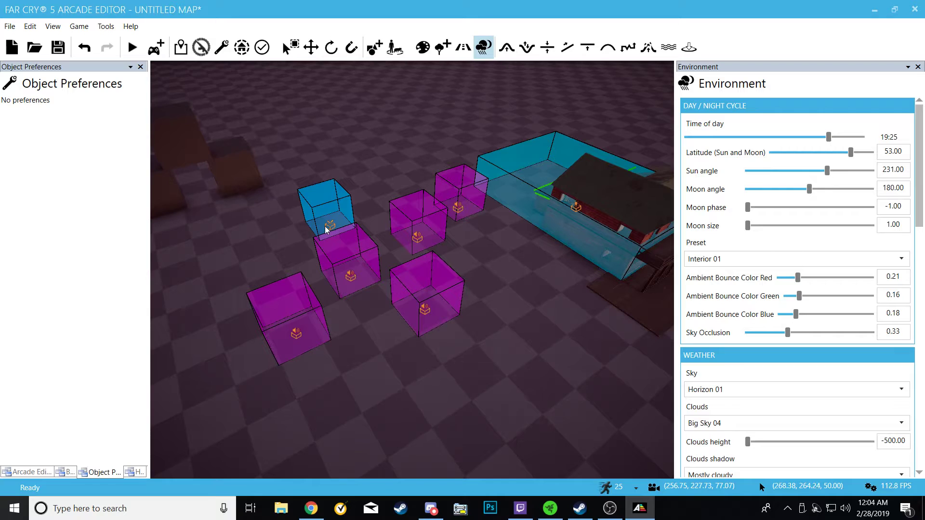
- Inspect the properties of the house's lighting management volume and of the blue reflection management volume beside the purple volumes
click(292, 50)
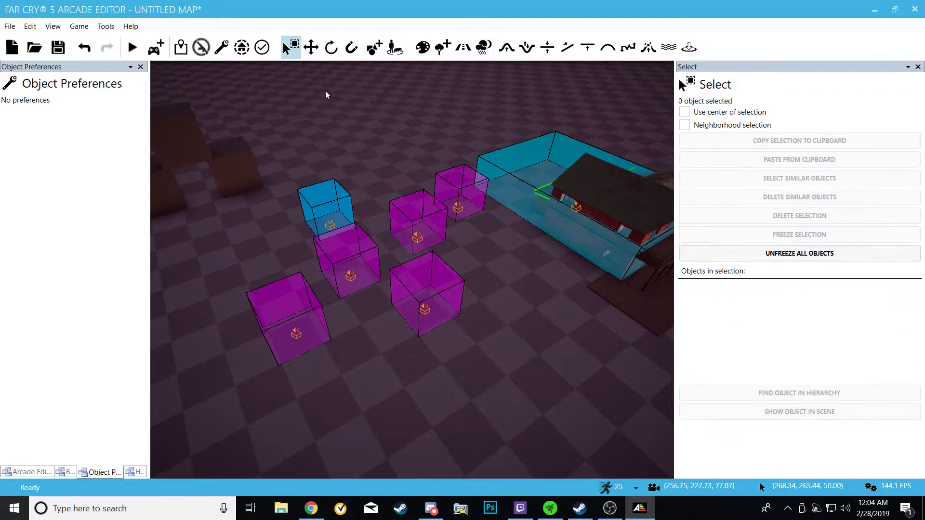
click(311, 46)
click(521, 190)
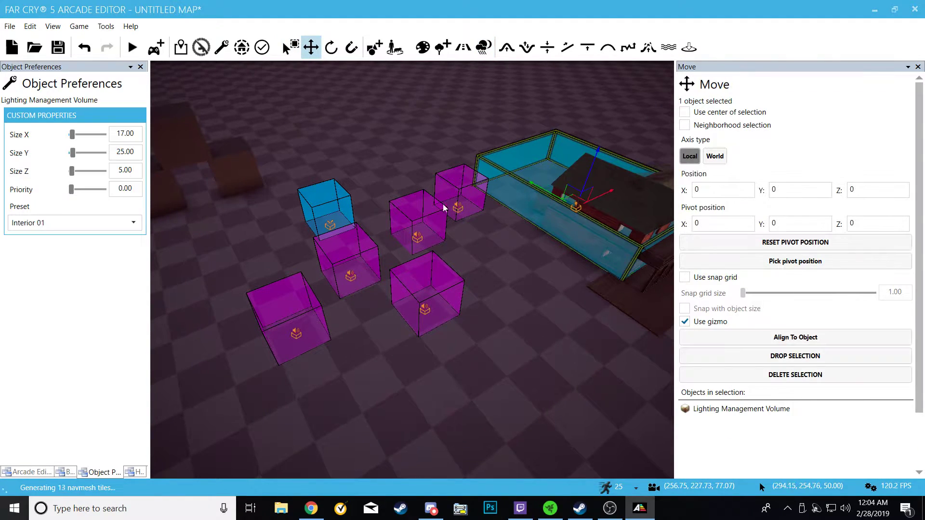
click(326, 230)
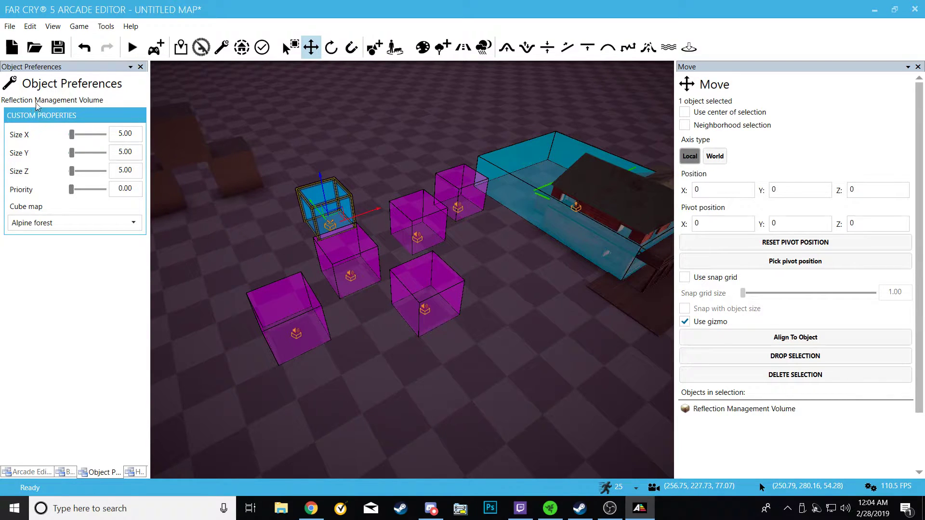
- Browse the Visuals objects under Audio and Visuals, viewing the Volumes and Lights categories without placing anything
click(374, 47)
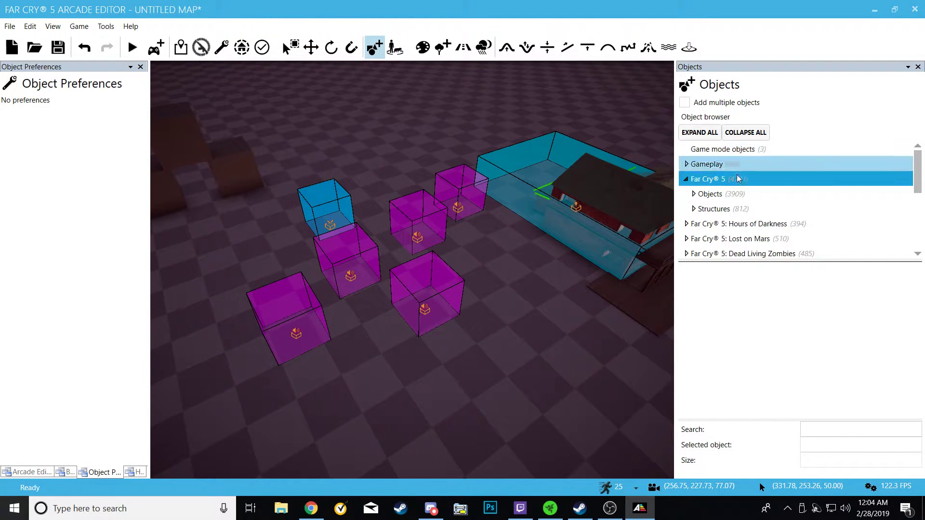
scroll(733, 210, down, 3)
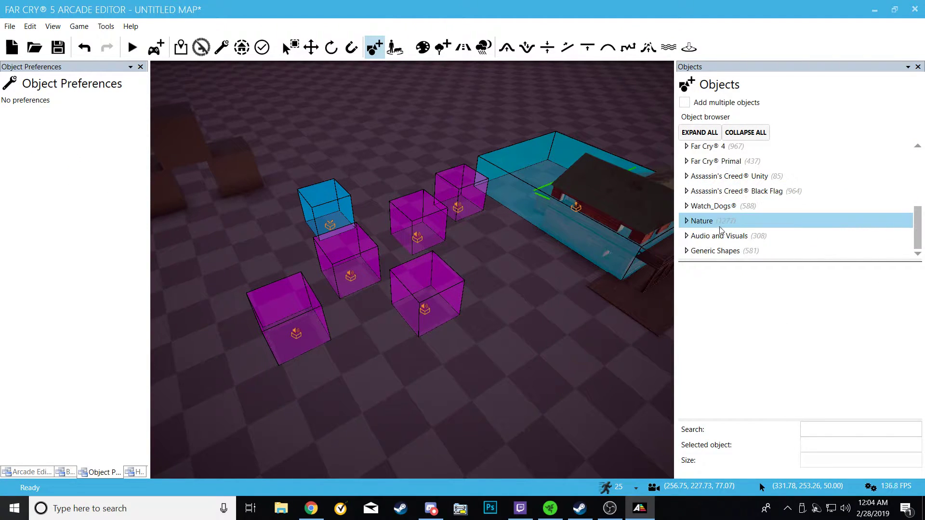
click(687, 237)
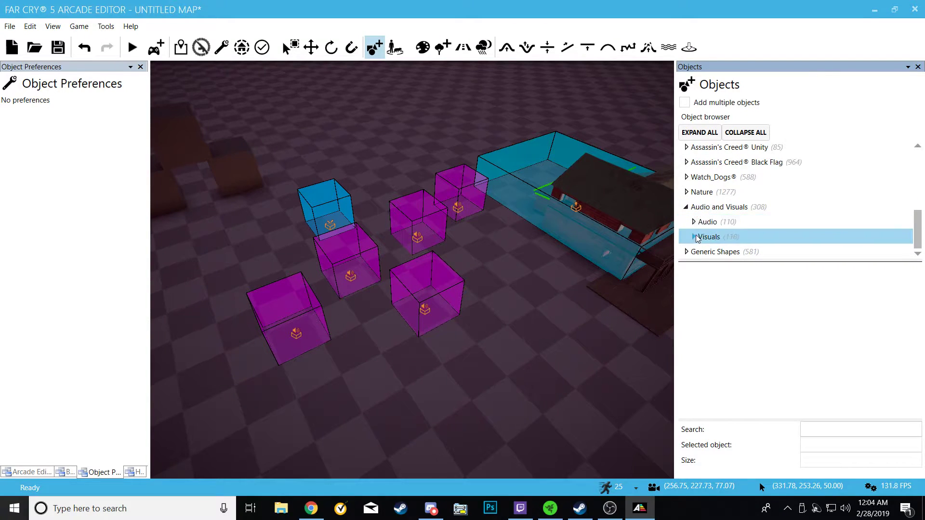
scroll(699, 241, down, 2)
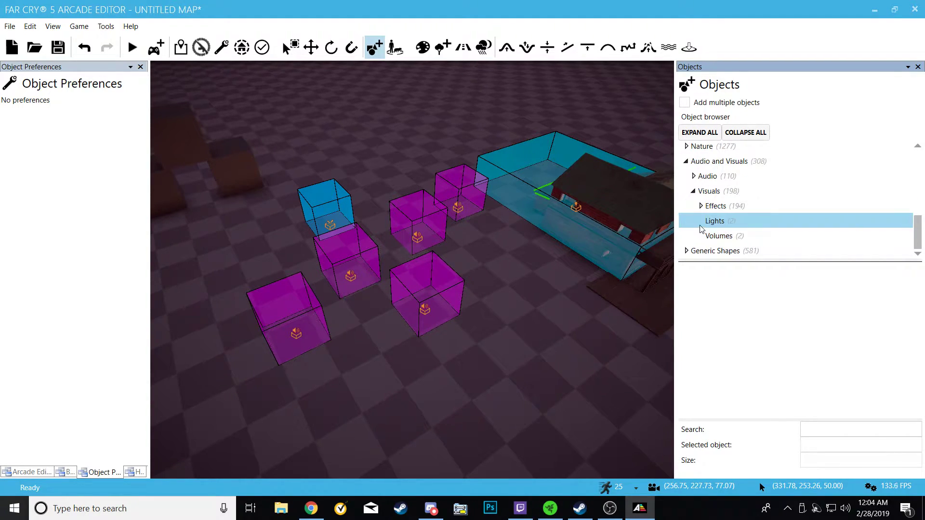
click(715, 236)
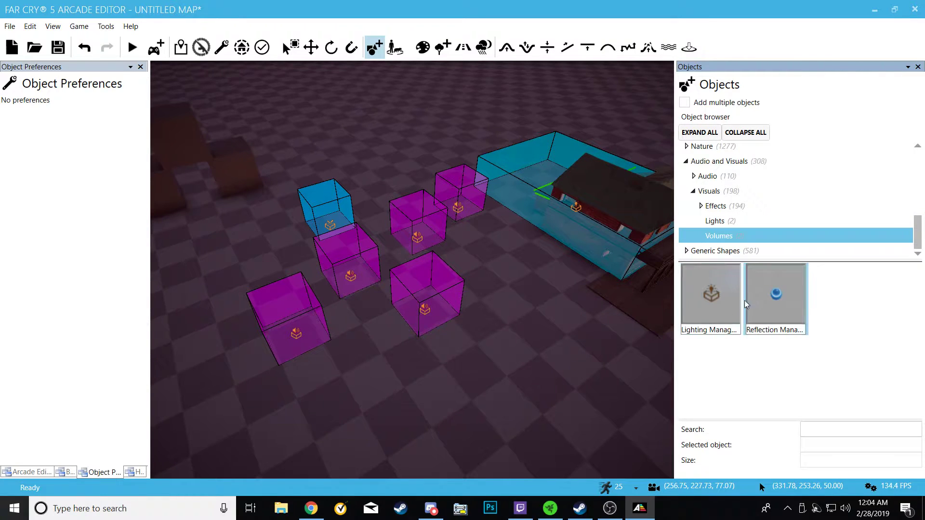
click(718, 300)
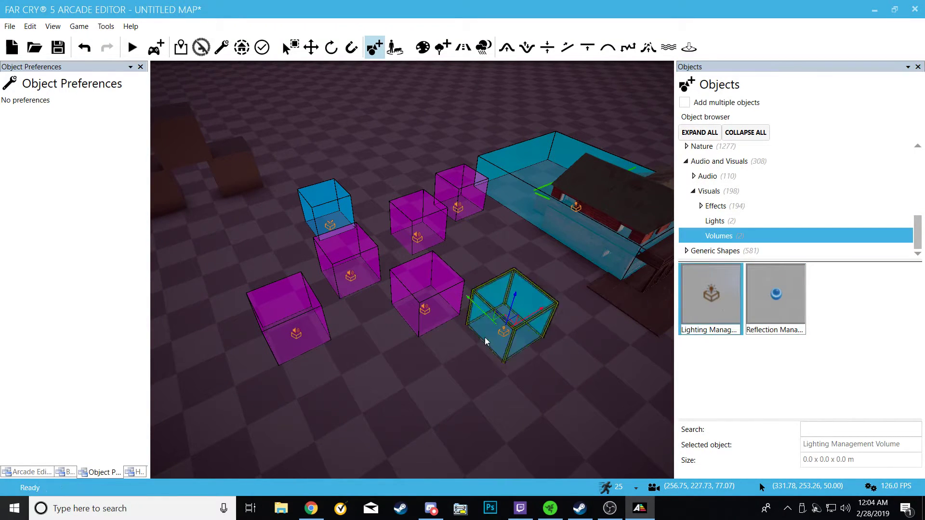
click(773, 301)
click(718, 221)
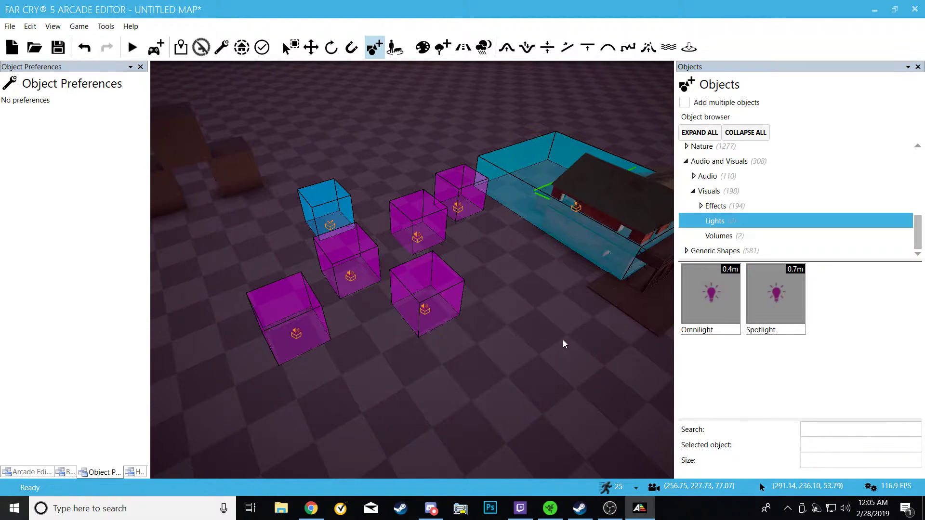
- Move the reflection management volume to the center of the house's lighting volume and set its Size X and Size Y to 29
click(328, 223)
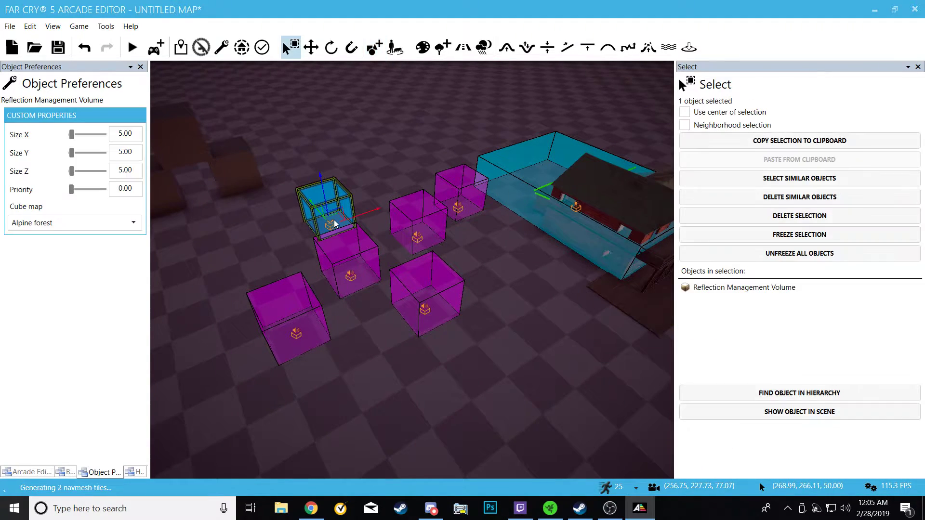
drag(334, 222, 507, 337)
drag(498, 370, 578, 207)
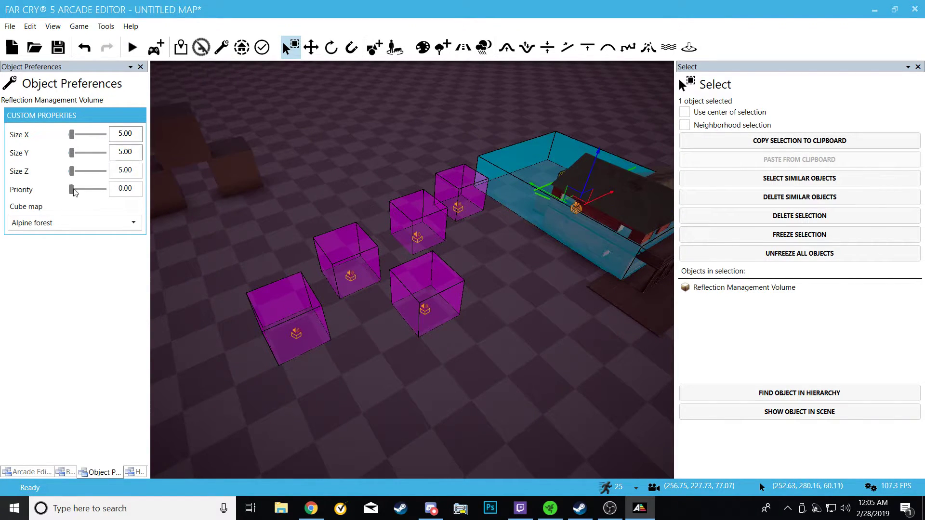
drag(72, 139, 75, 141)
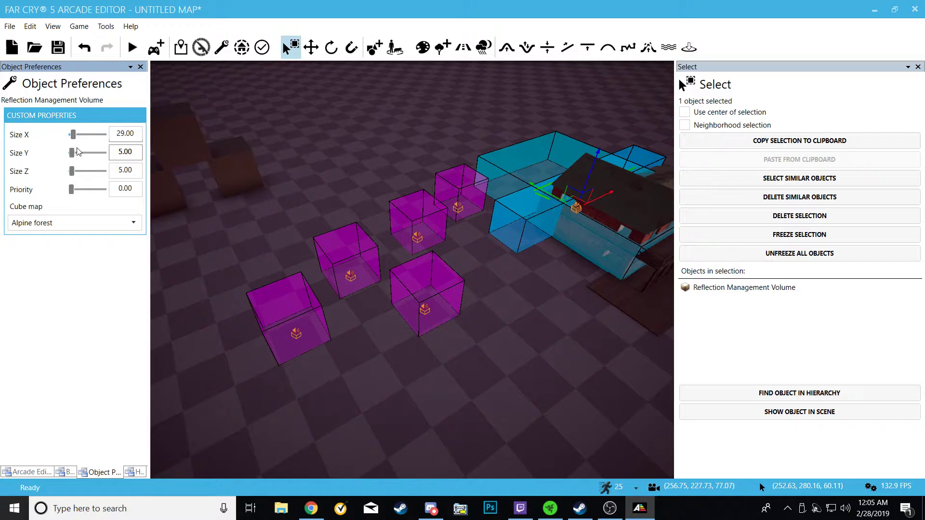
drag(72, 153, 74, 154)
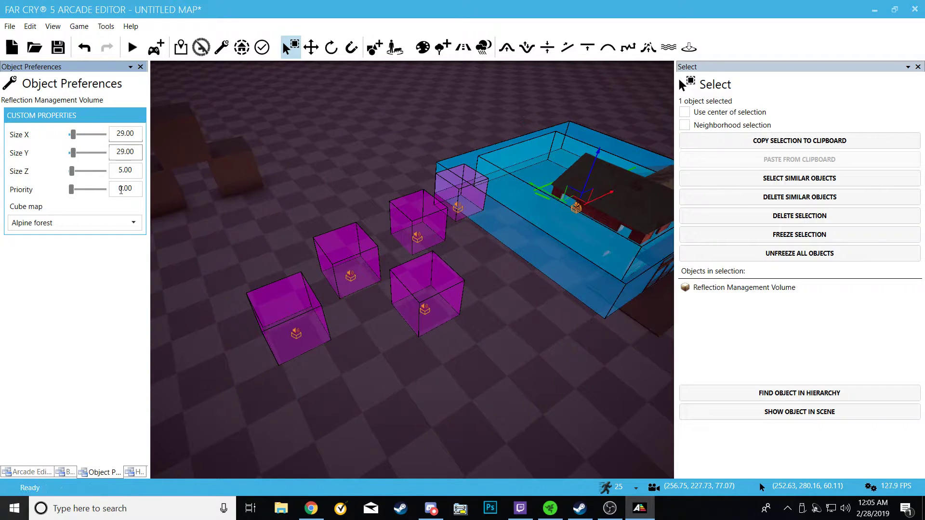
- Toggle the display of lighting management volumes in the editor settings beside the house wall, leaving them hidden
key(w)
right_drag(487, 348, 336, 291)
key(w)
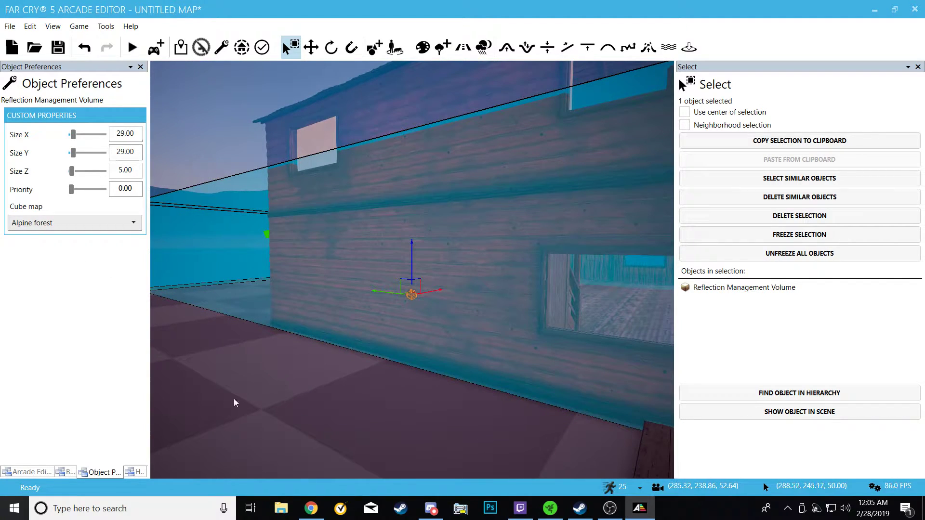
click(33, 473)
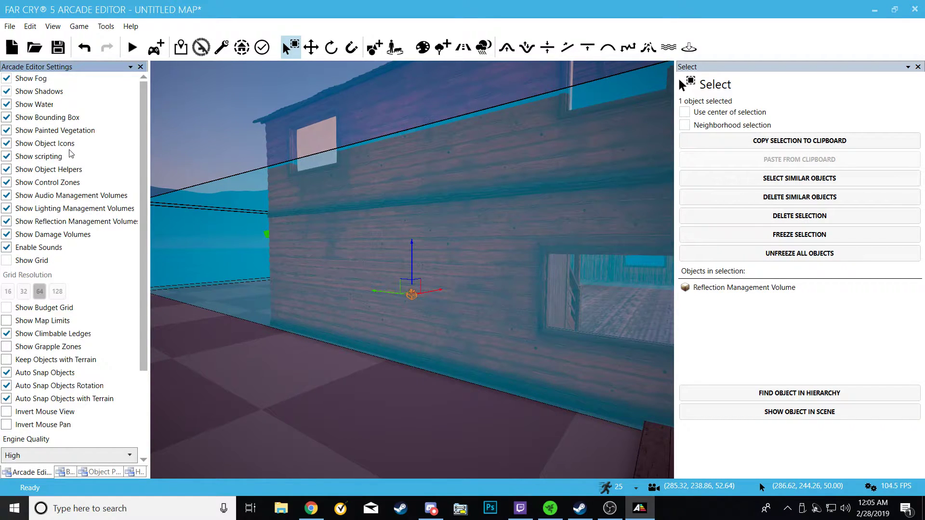
click(7, 208)
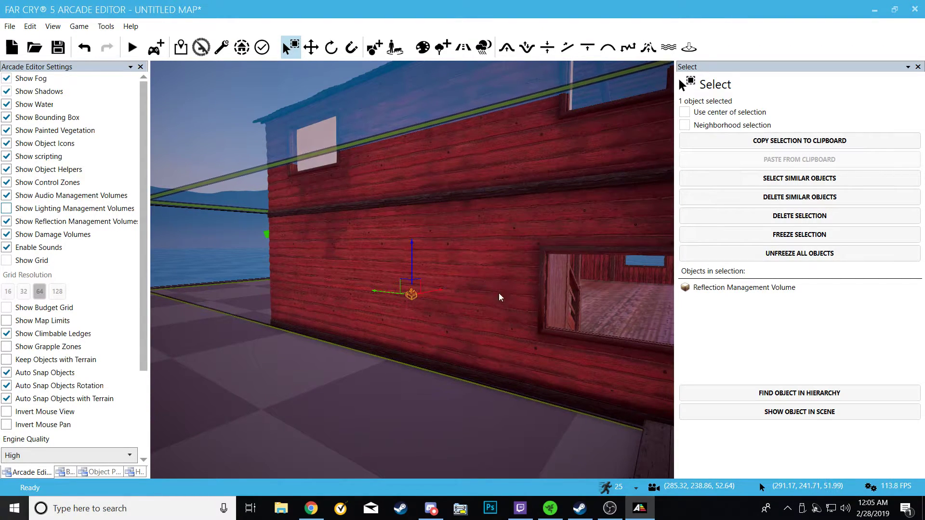
click(7, 209)
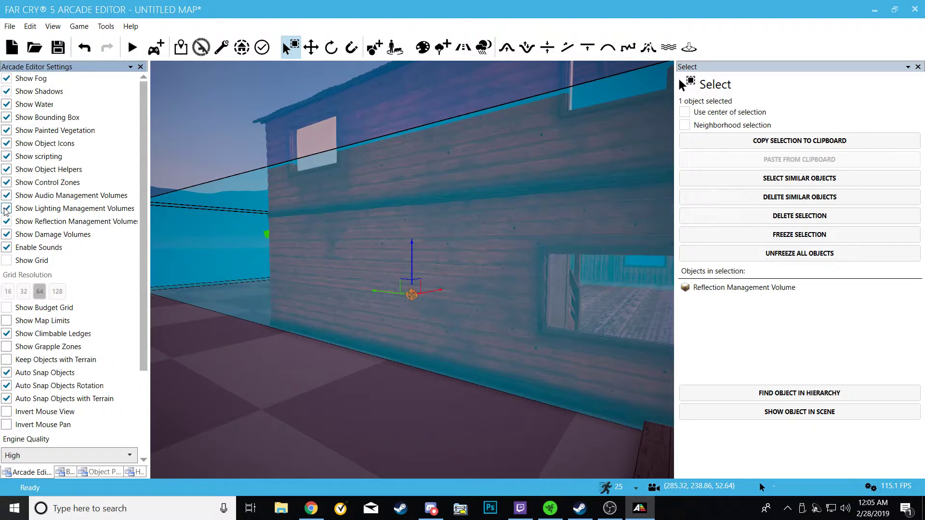
click(6, 209)
click(7, 209)
click(7, 209)
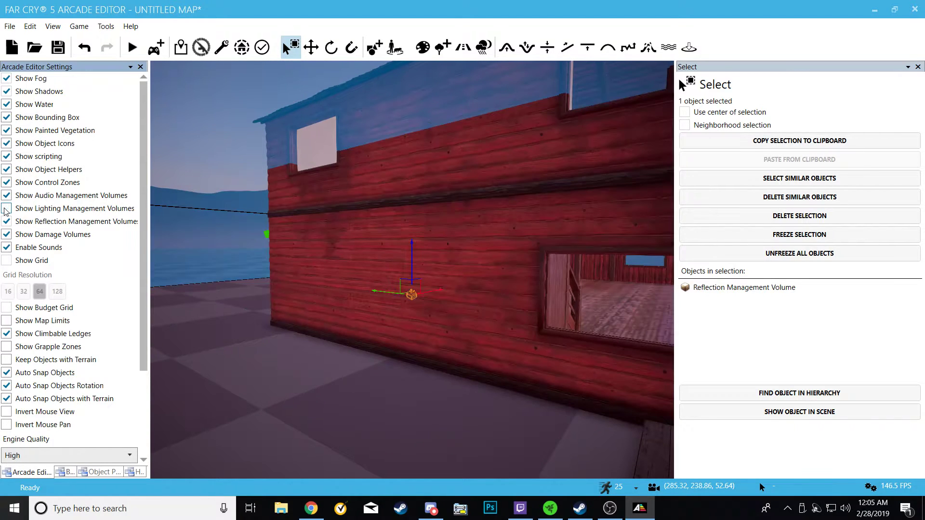
- Show the lighting management volumes over the house wall once more for comparison, and hide them again
click(7, 208)
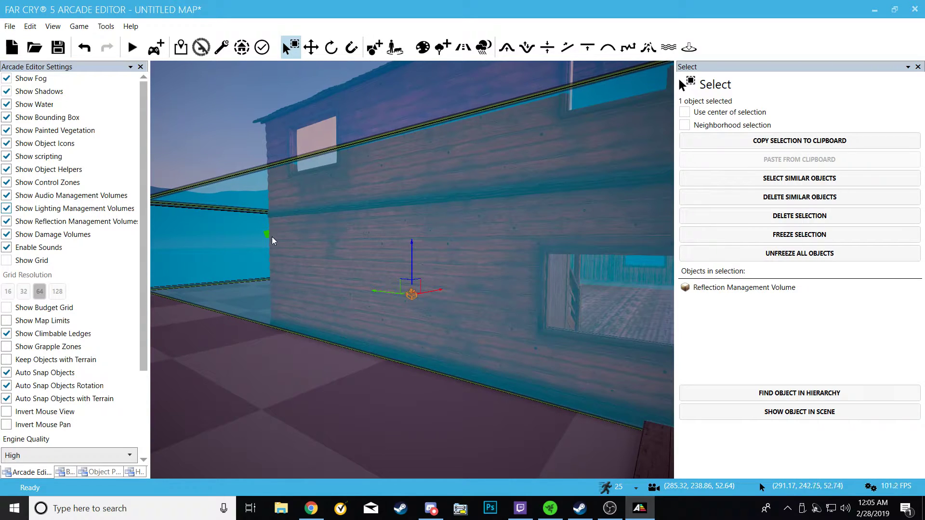
click(9, 211)
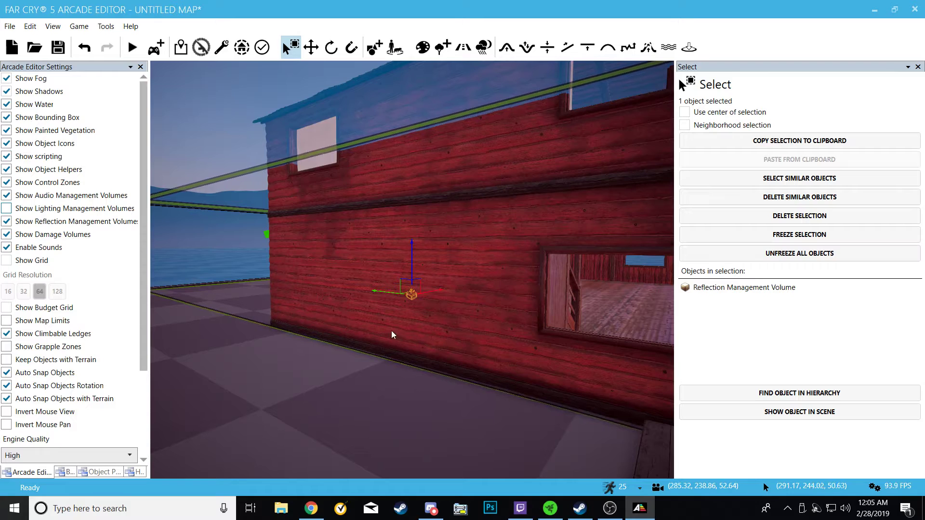
right_drag(378, 400, 289, 392)
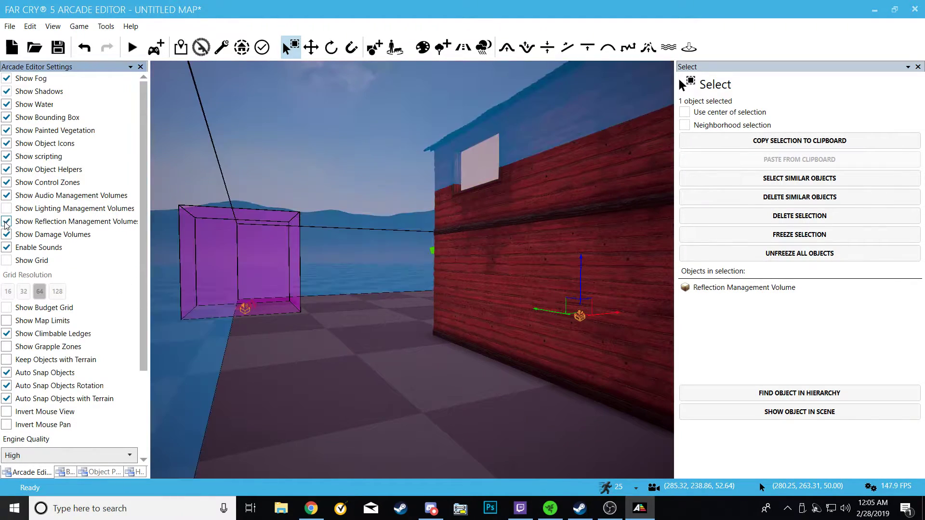
- Set the cube map of the house's reflection management volume to Bar rustic while viewing the wooden porch
click(103, 472)
right_drag(319, 396, 153, 381)
key(d)
key(w)
key(w)
key(s)
key(d)
key(a)
key(w)
key(s)
key(s)
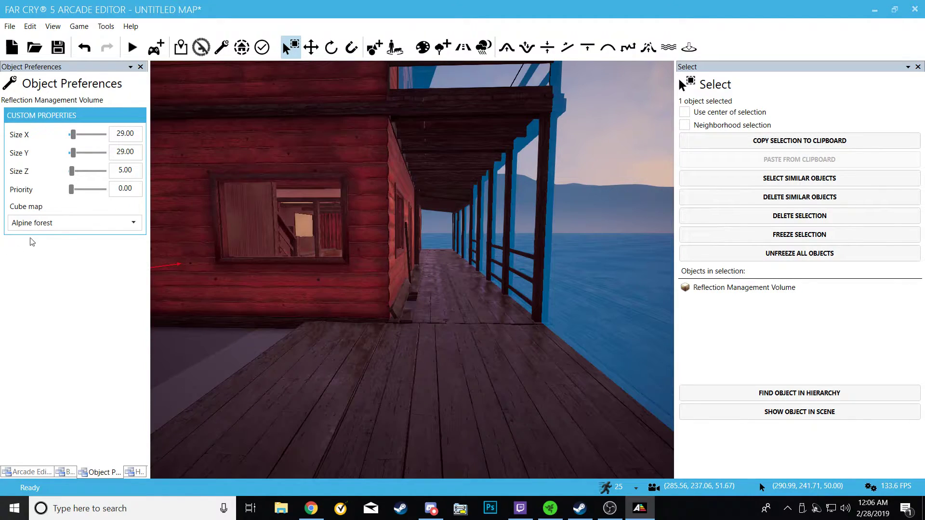
click(125, 224)
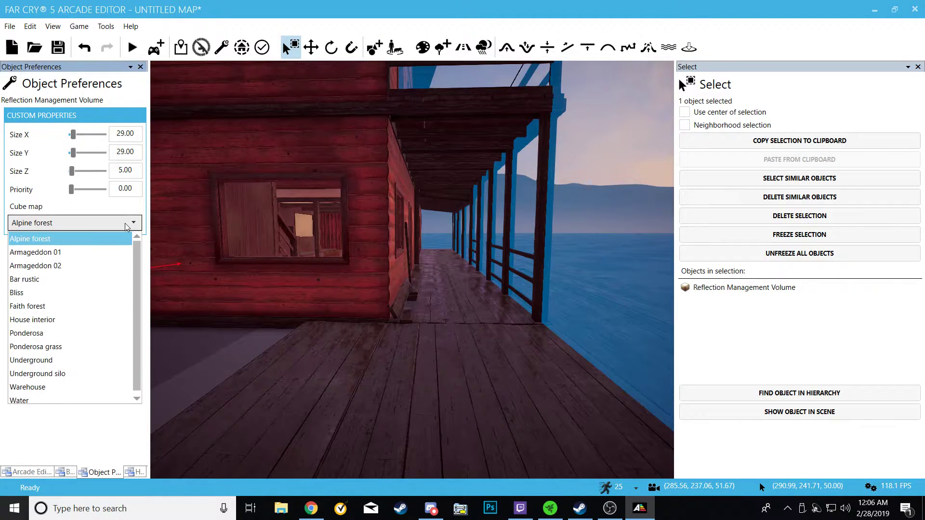
click(46, 280)
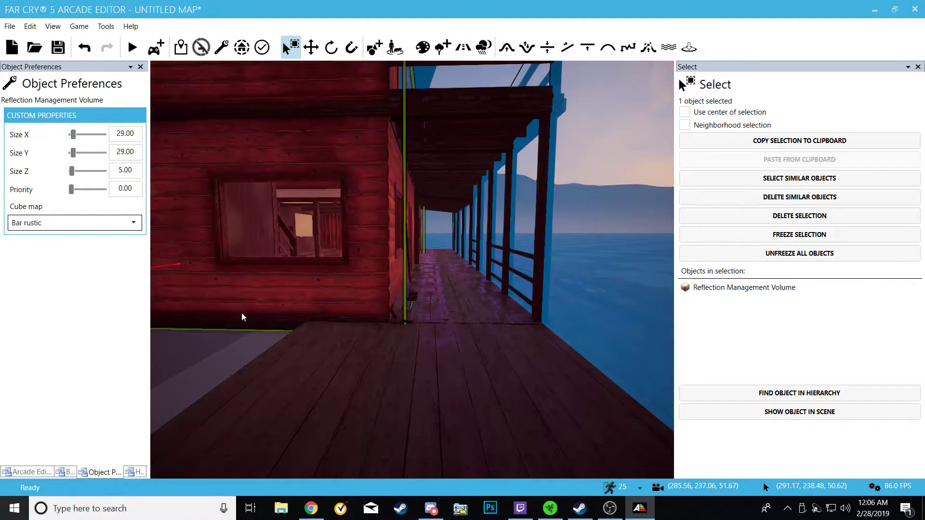
- Switch the reflection volume's cube map to Alpine forest and back to Bar rustic to compare the porch reflections
click(47, 224)
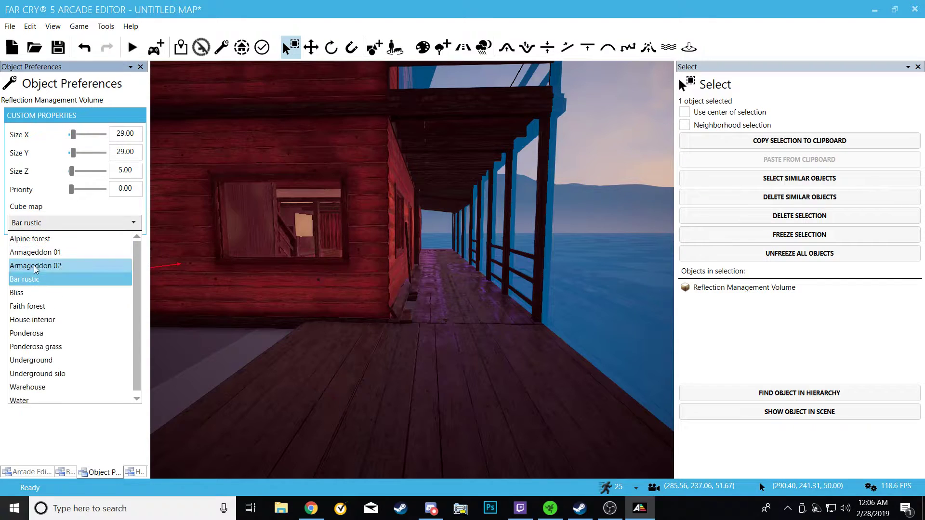
click(19, 238)
click(40, 224)
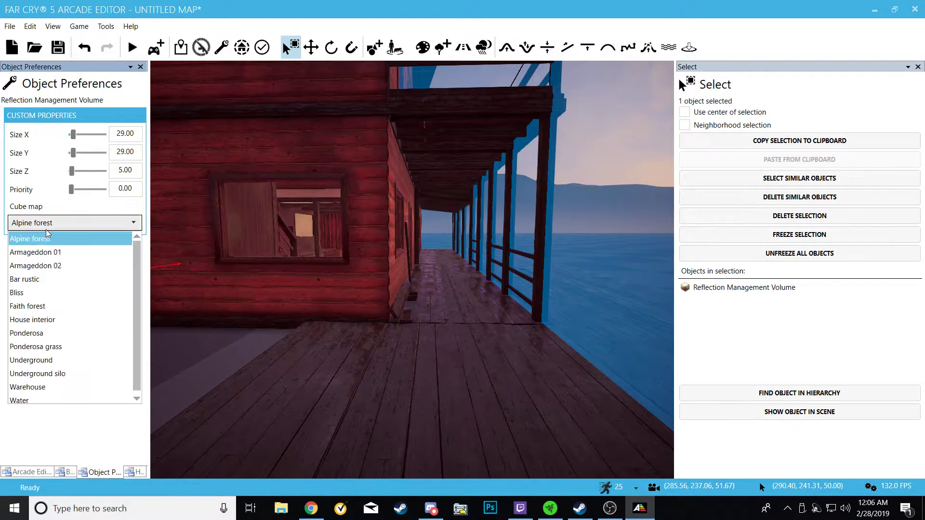
click(27, 277)
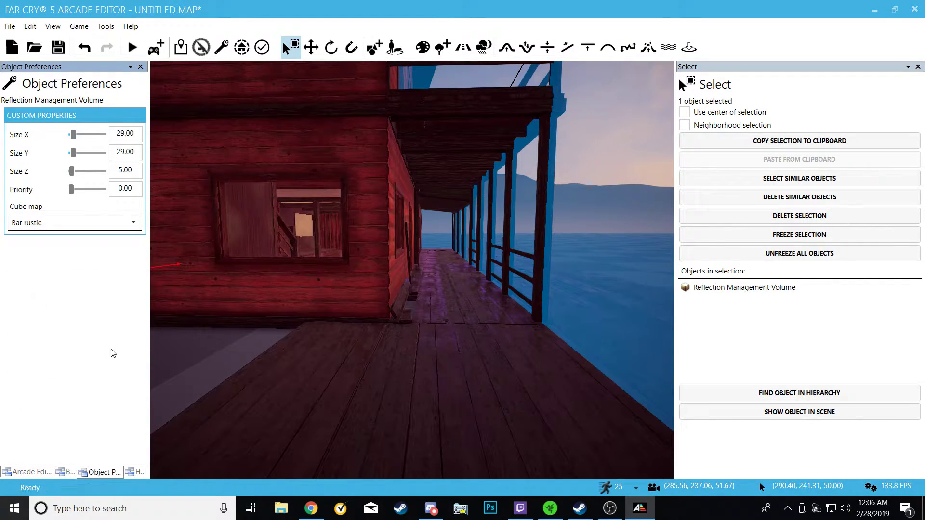
- Examine the house's interior and outer wall under the Bar rustic reflections
mouse_move(172, 360)
right_down()
mouse_move(159, 362)
mouse_move(192, 359)
mouse_move(168, 354)
mouse_move(172, 347)
mouse_move(169, 369)
mouse_move(190, 362)
mouse_move(169, 359)
right_up()
key(s)
key(w)
key(s)
mouse_move(255, 358)
right_down()
mouse_move(244, 361)
mouse_move(255, 358)
right_up()
key(w)
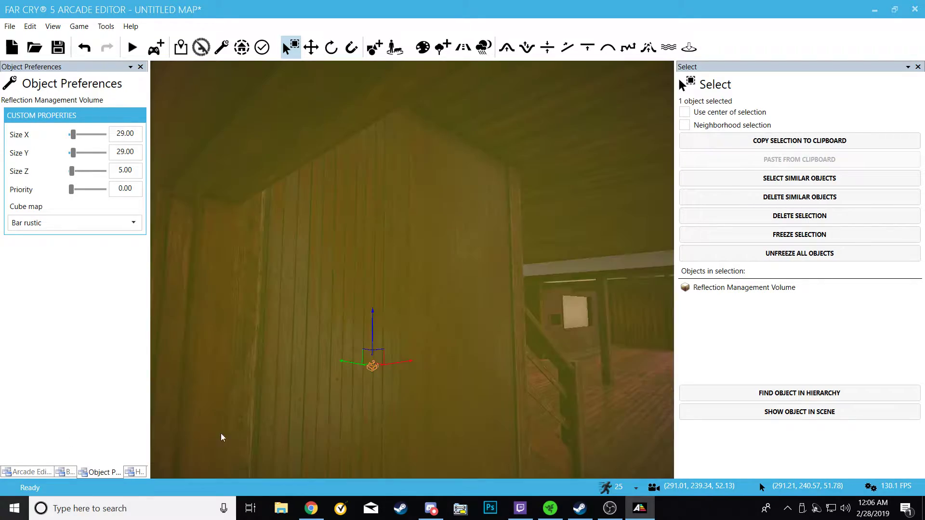
key(s)
right_drag(221, 433, 272, 439)
key(w)
key(w)
key(s)
key(w)
right_drag(330, 462, 349, 462)
- Try the Bliss and House interior cube maps on the reflection management volume while viewing the red wall
click(125, 224)
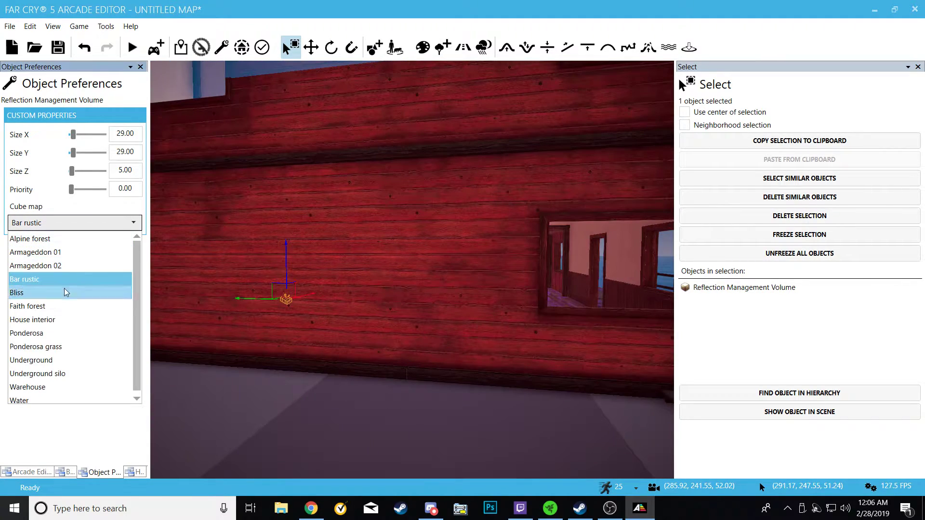
click(65, 290)
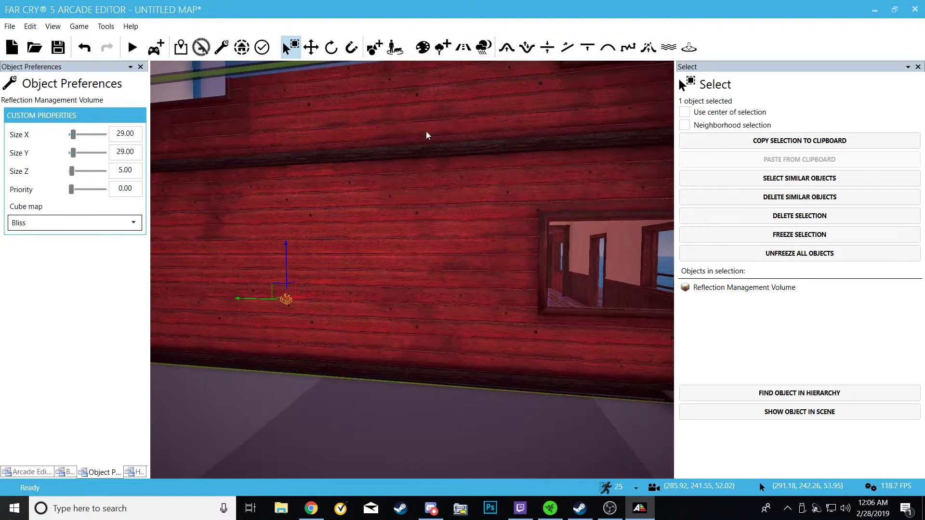
click(134, 223)
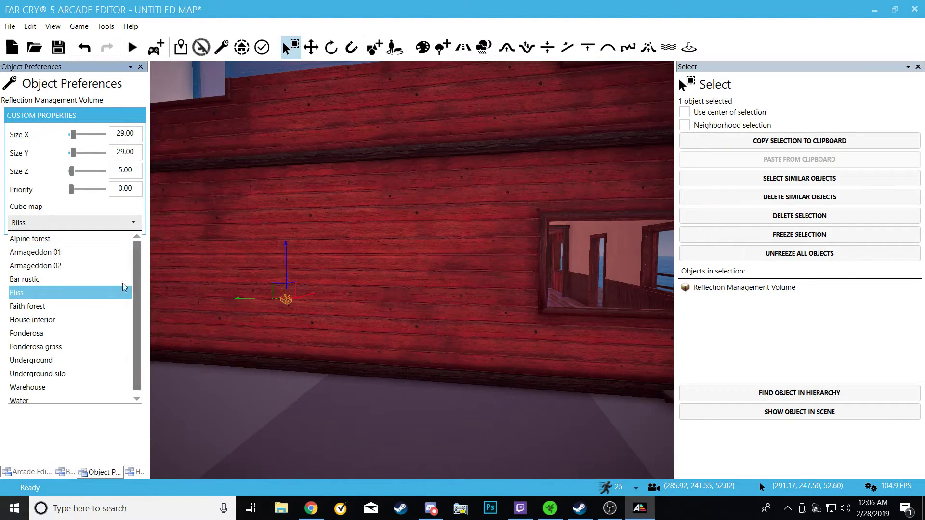
click(67, 321)
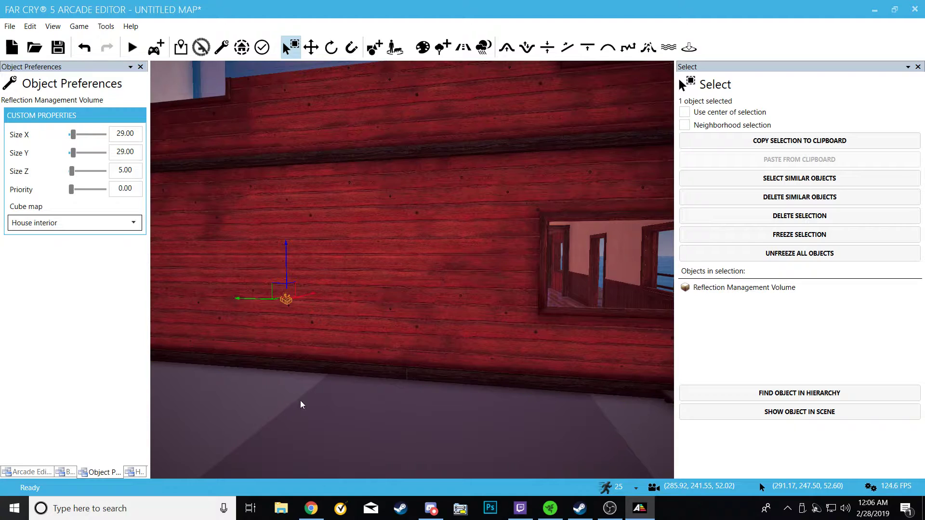
click(132, 224)
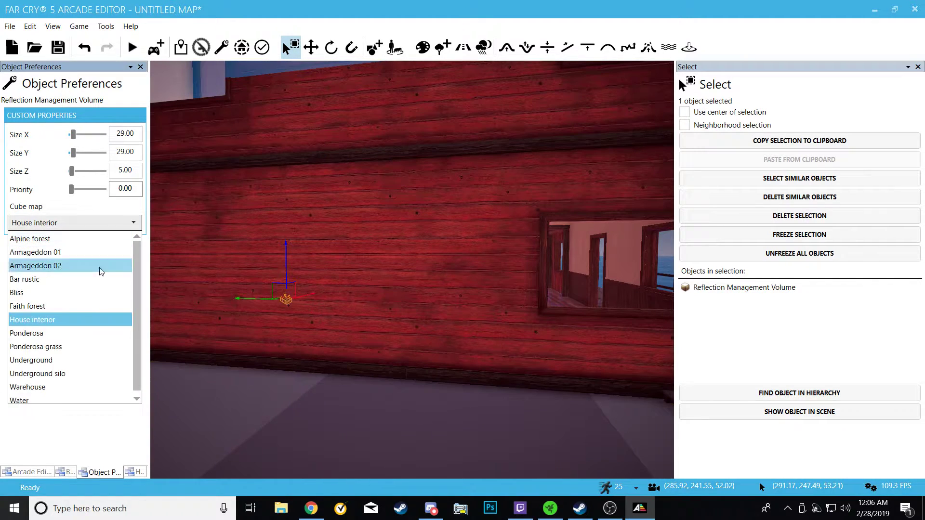
click(53, 320)
- Try the Ponderosa grass, Underground silo, Warehouse and Water cube maps on the reflection management volume
click(57, 227)
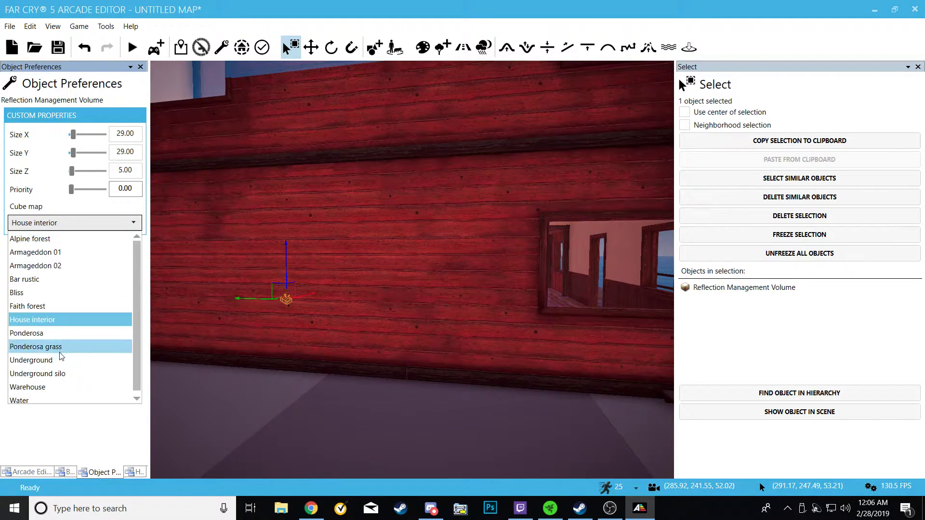
click(58, 347)
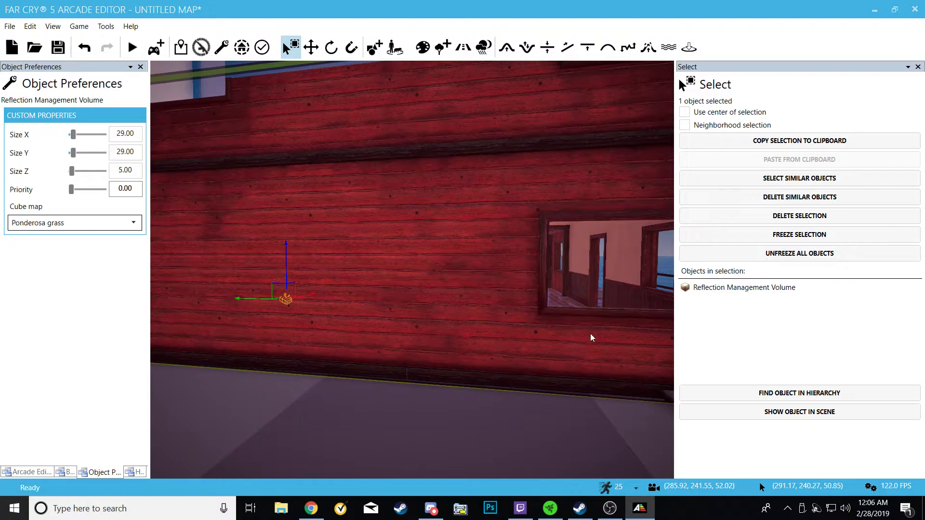
click(105, 223)
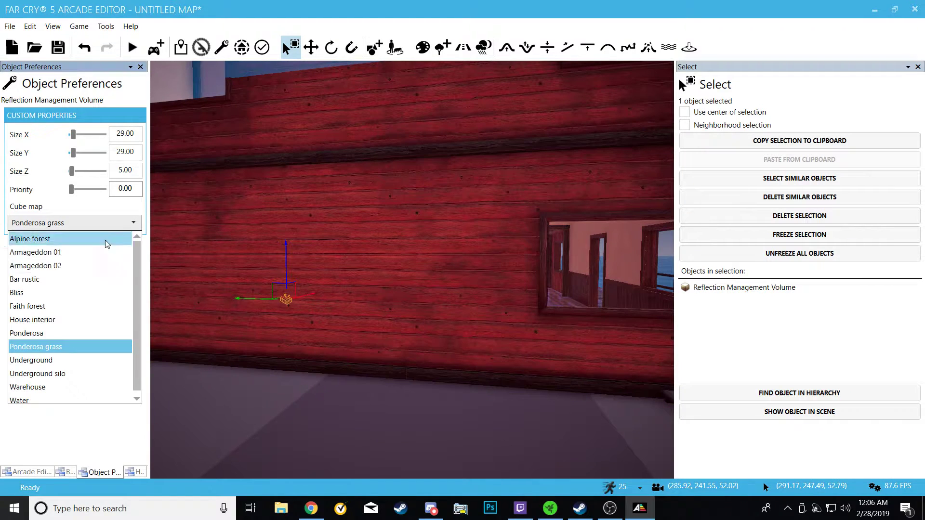
click(53, 374)
click(87, 224)
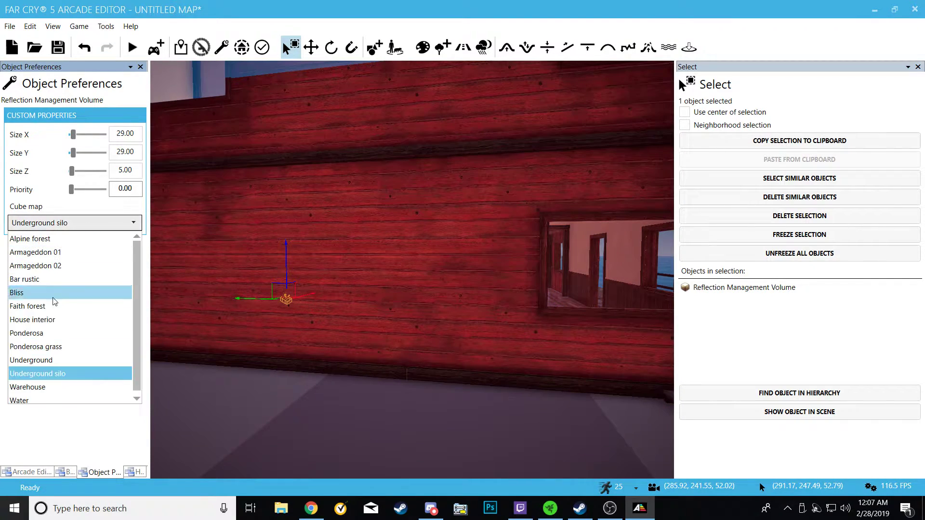
click(45, 386)
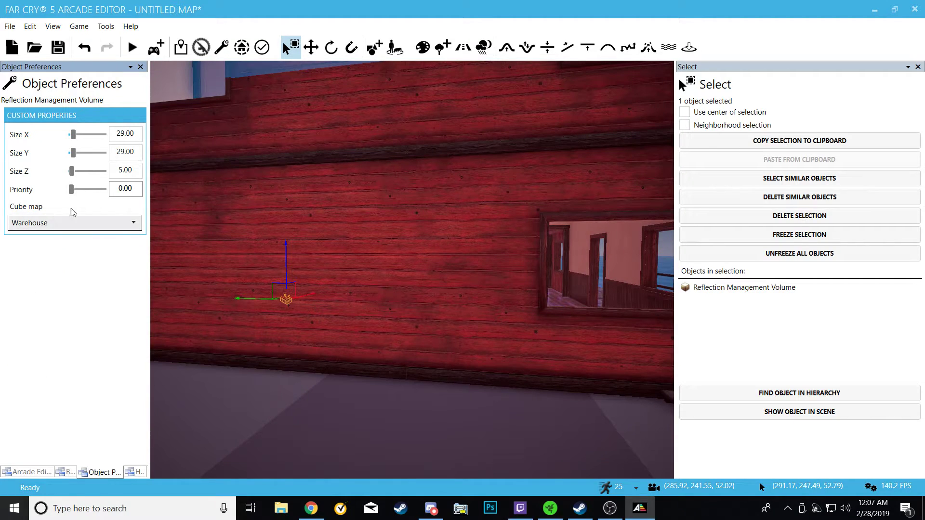
click(72, 222)
click(54, 400)
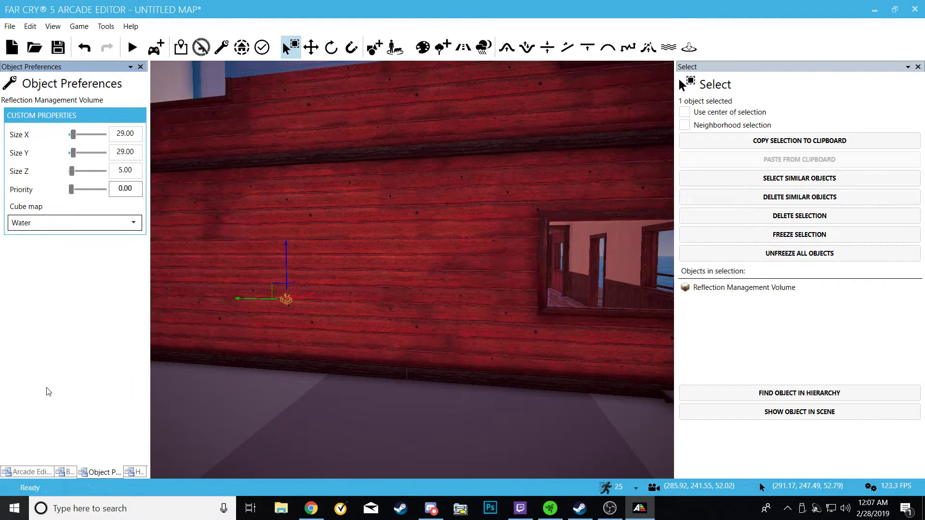
- Try the Armageddon 02 and Armageddon 01 cube maps, and set the reflection volume's cube map to Alpine forest
click(73, 222)
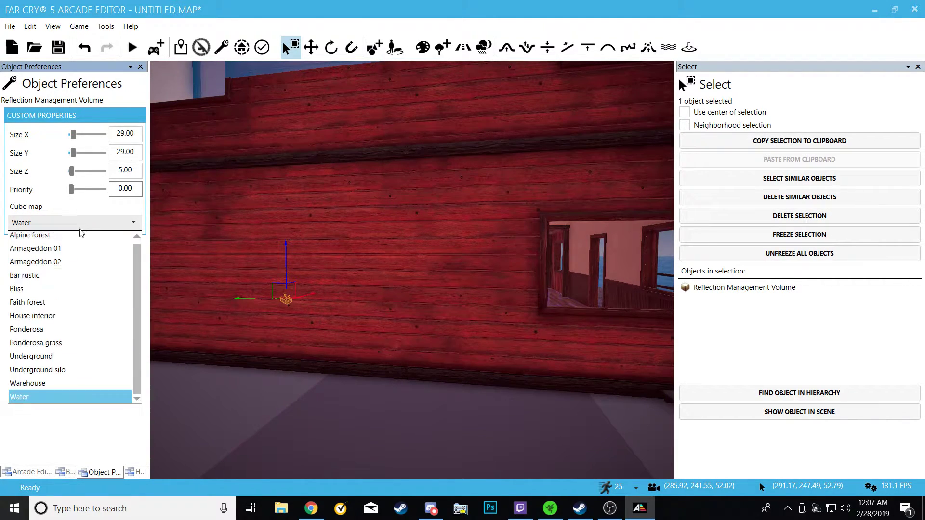
click(30, 265)
click(55, 224)
click(53, 251)
click(54, 223)
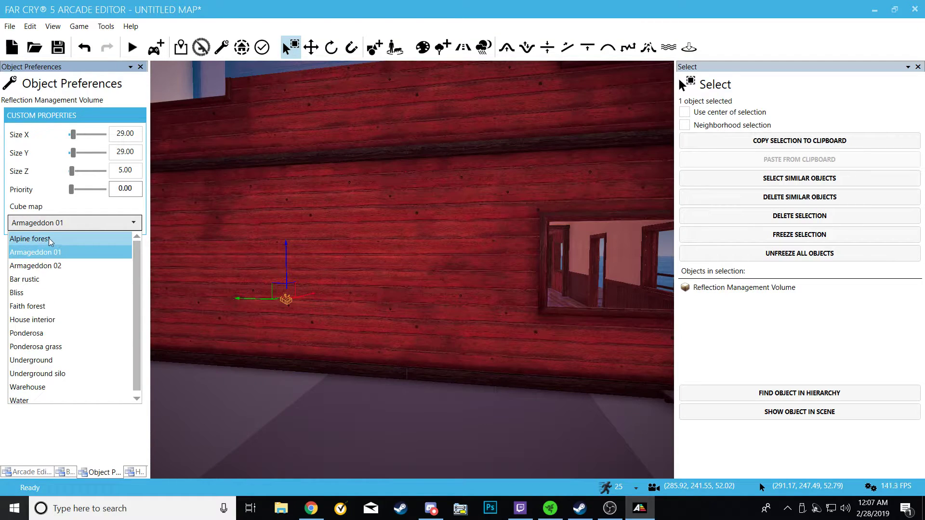
click(50, 239)
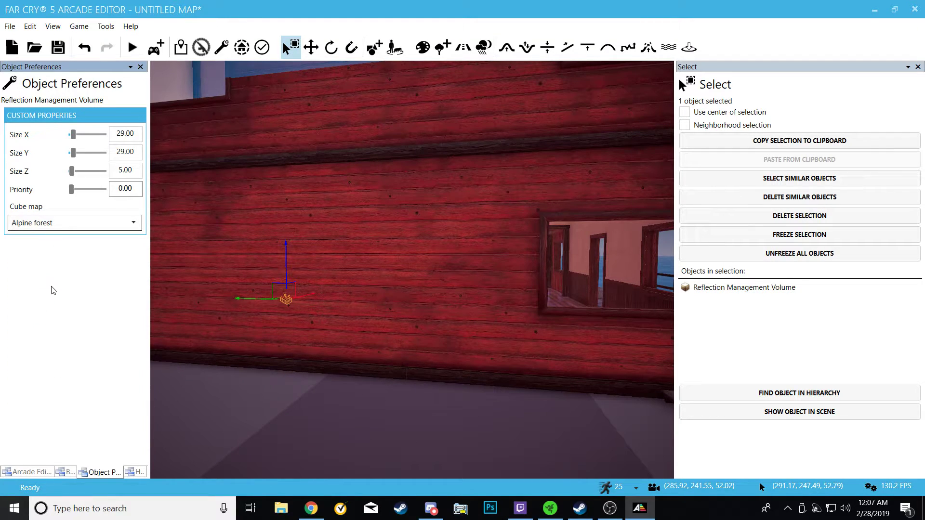
- Move the Warehouse Audio Management Volume along its X axis toward the neighboring purple volume, mostly out of the blue reflection volume
right_drag(378, 289, 409, 422)
key(w)
key(s)
key(w)
key(s)
right_drag(438, 365, 357, 318)
key(a)
key(w)
key(d)
right_drag(462, 328, 395, 315)
click(486, 305)
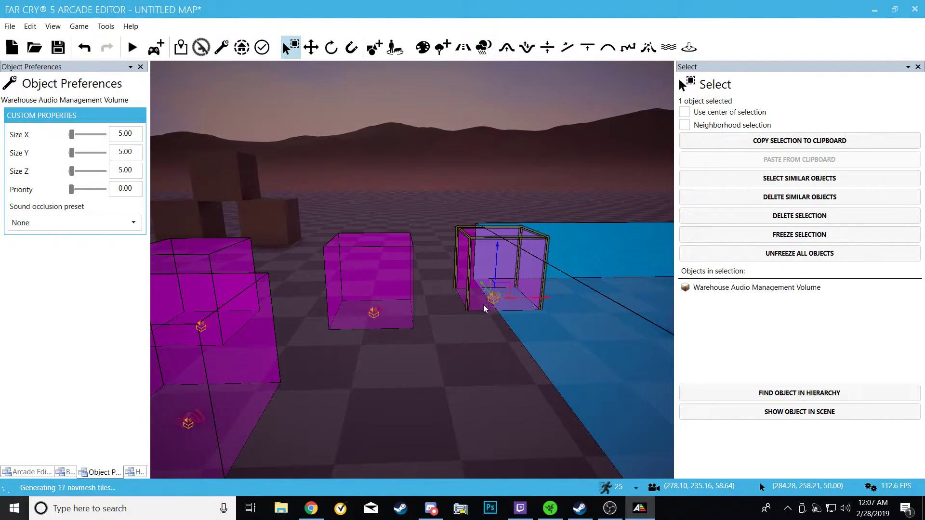
drag(502, 299, 467, 304)
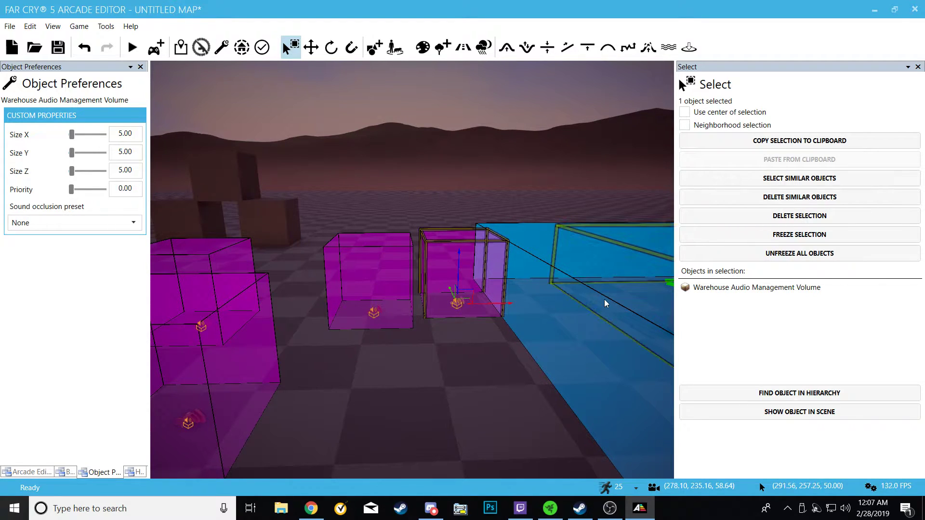
- Playtest the map in explore mode and walk along the house's outer wall to inspect its lighting
key(w)
right_drag(480, 363, 358, 114)
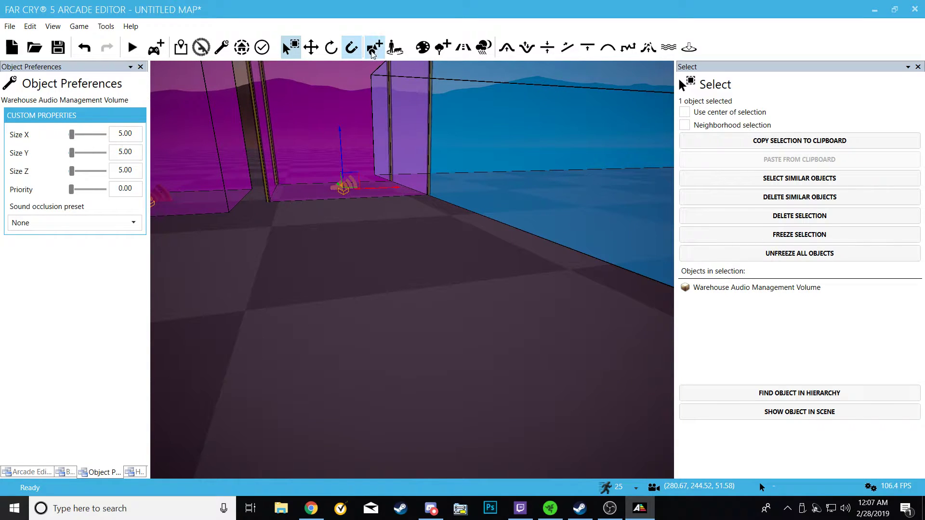
click(182, 48)
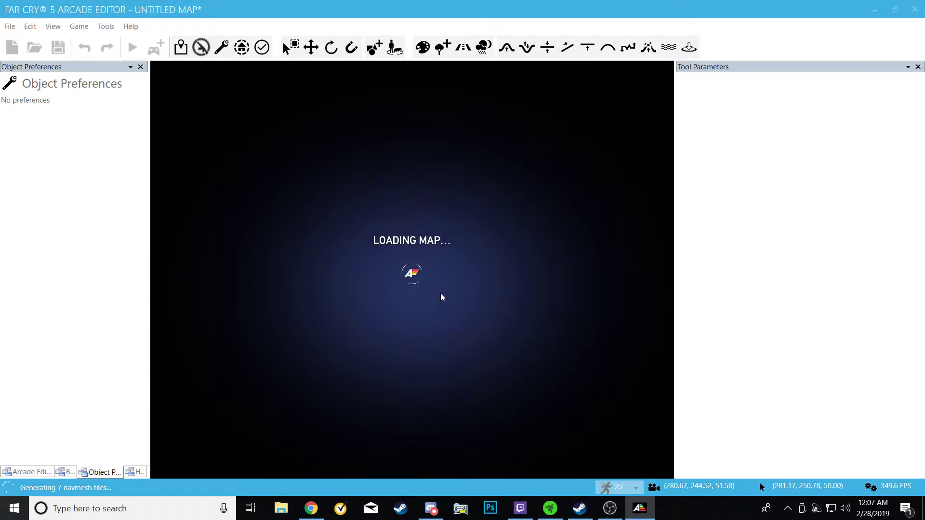
key(d)
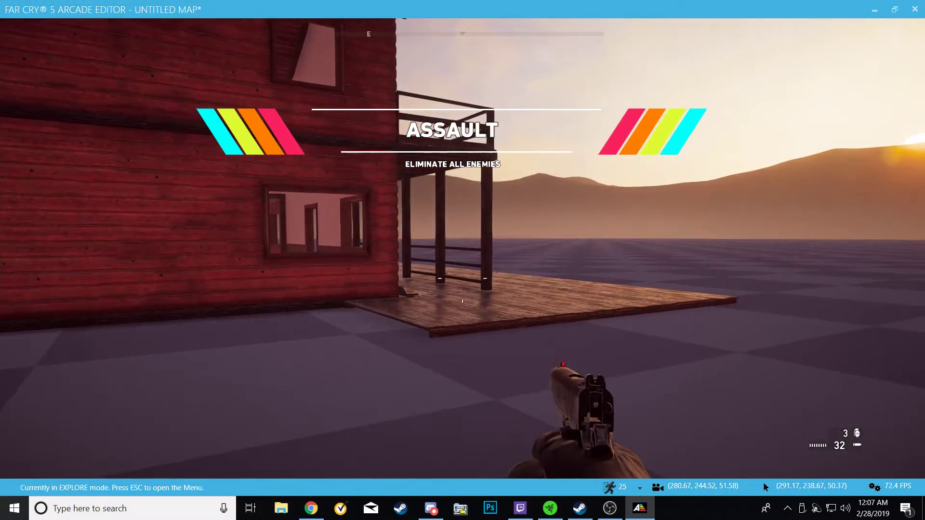
key(w)
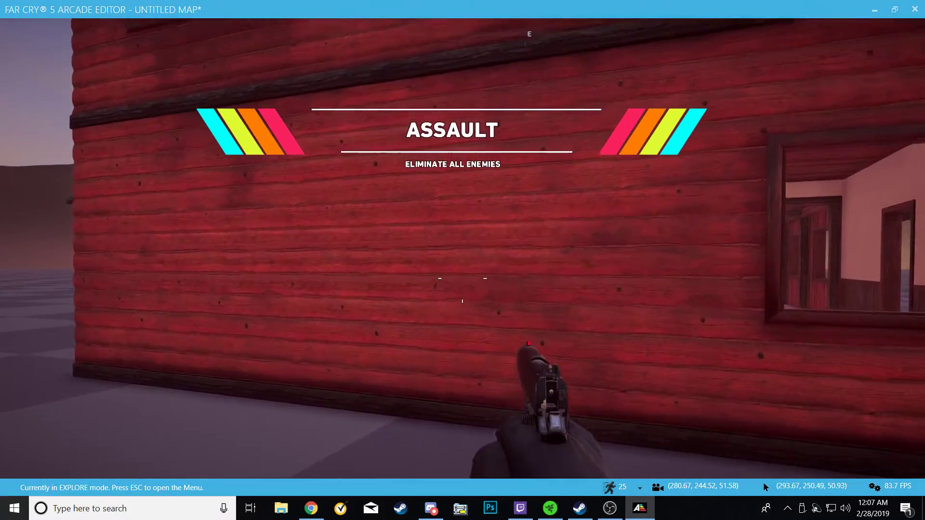
key(d)
key(d)
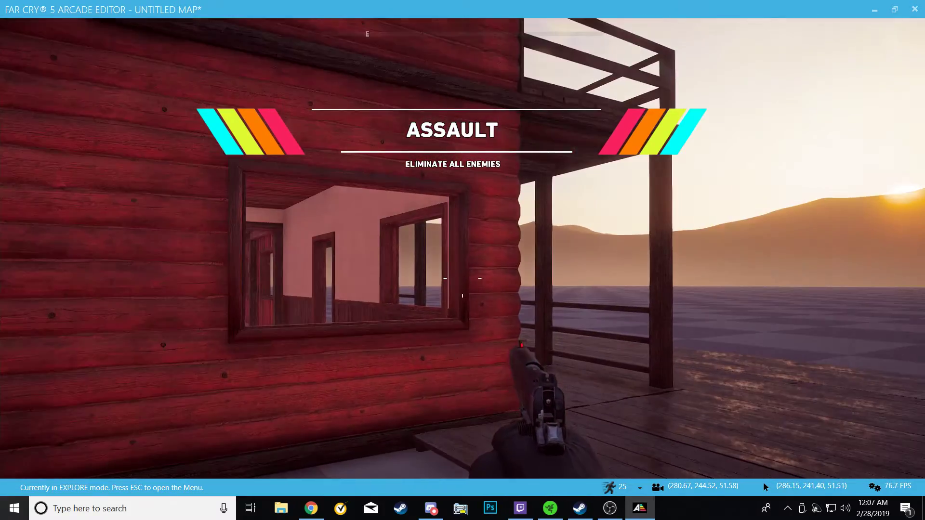
- Walk along the porch and through the house's interior to examine the floor reflections and lighting
key(w)
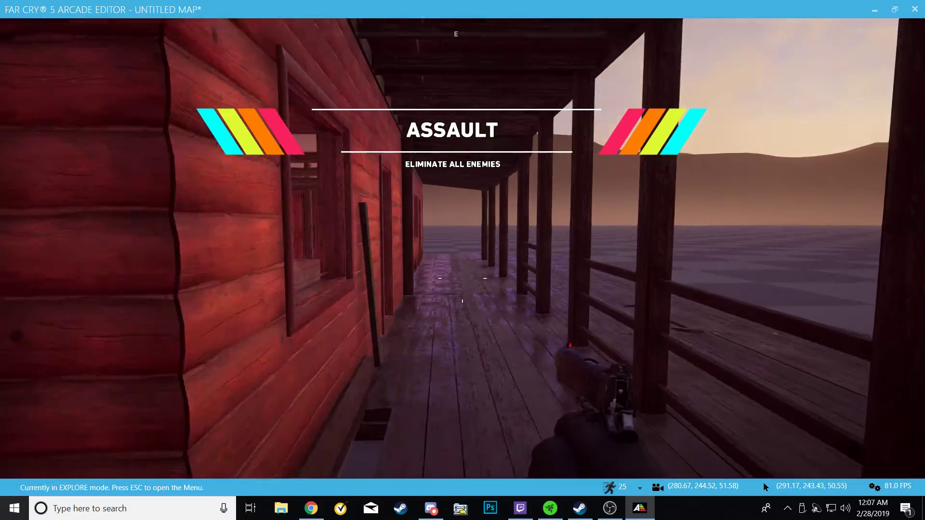
key(w)
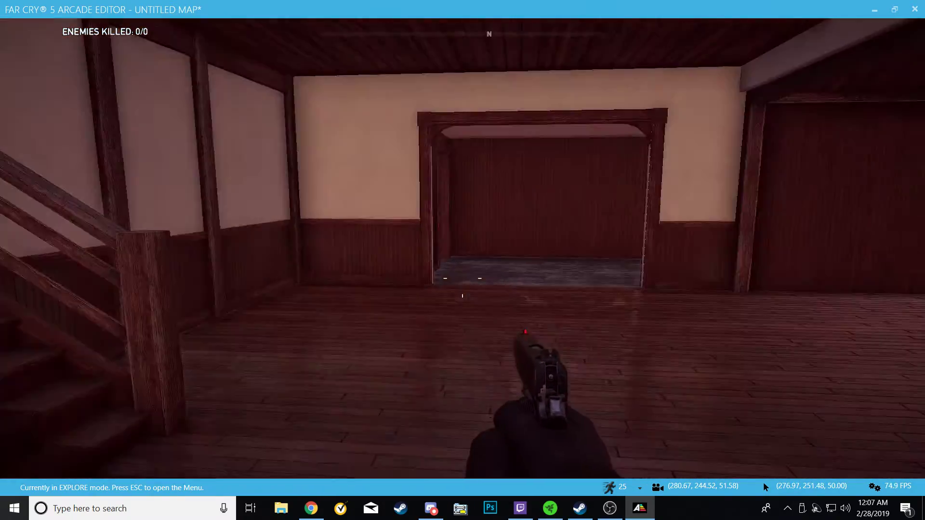
key(w)
key(w)
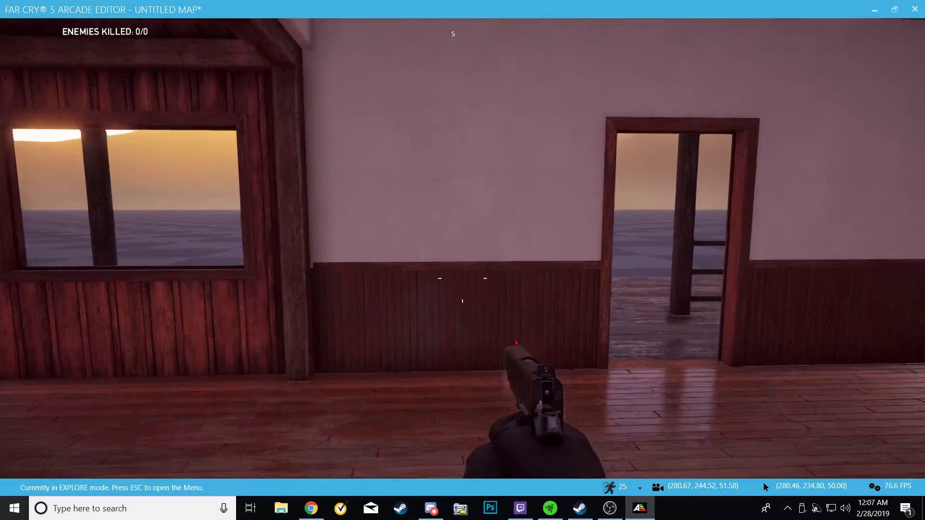
key(w)
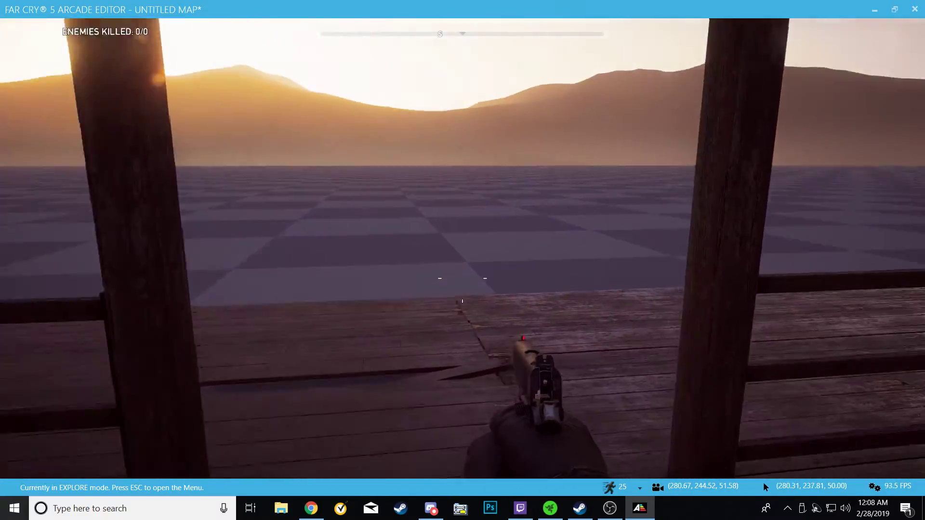
- Walk along the porch and around the house's exterior to inspect its lighting, and return to the editor
key(w)
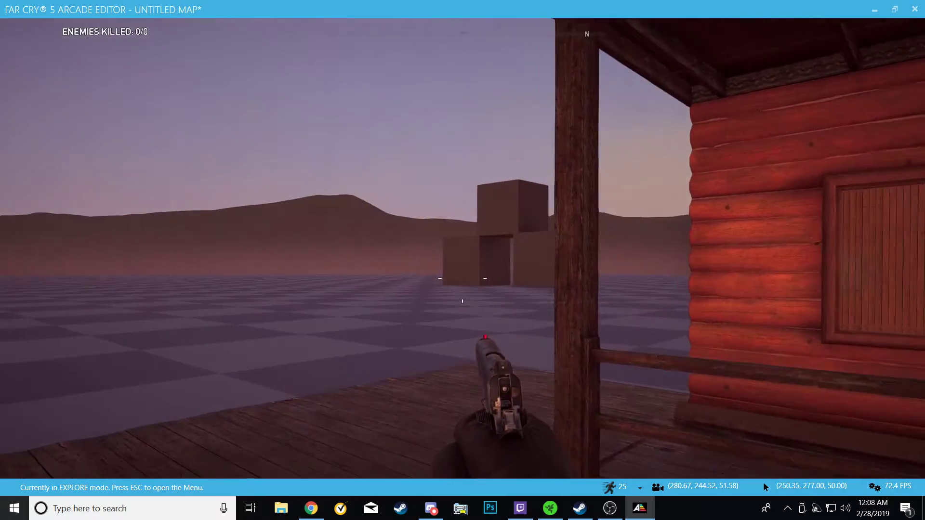
key(a)
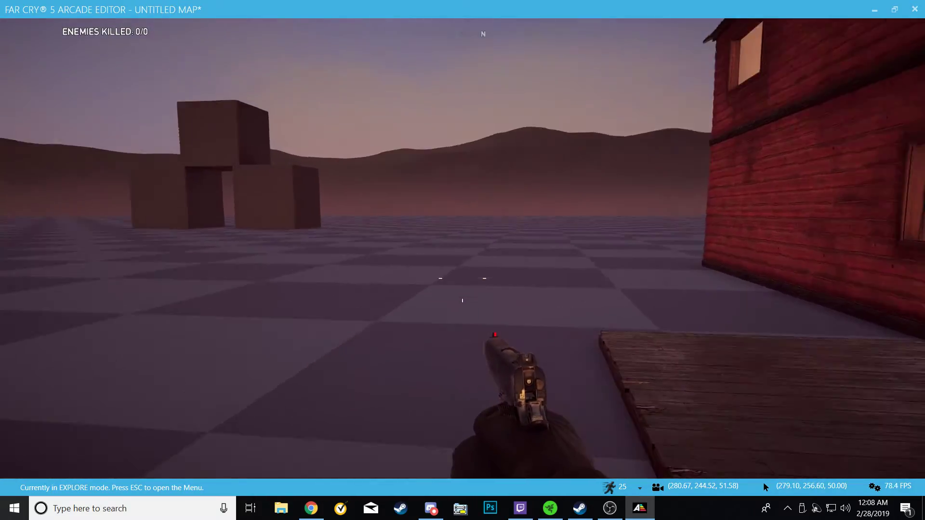
key(s)
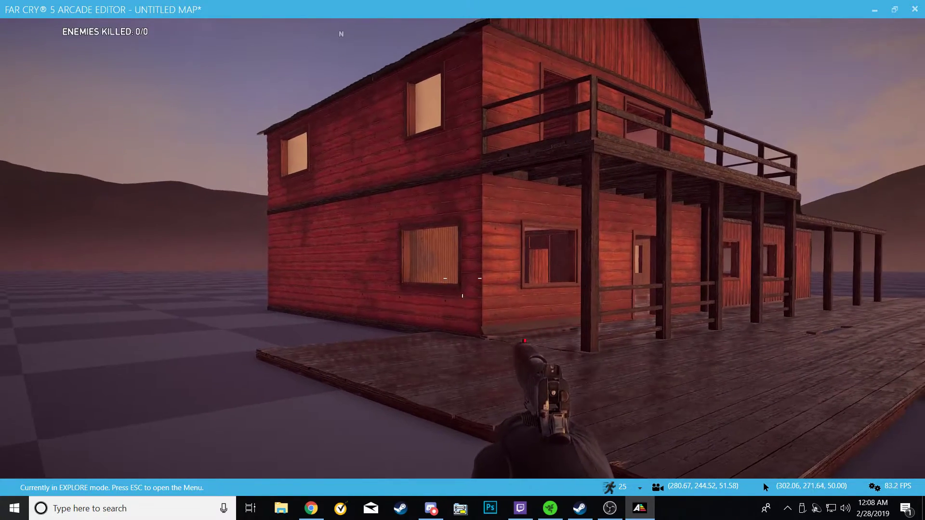
key(Escape)
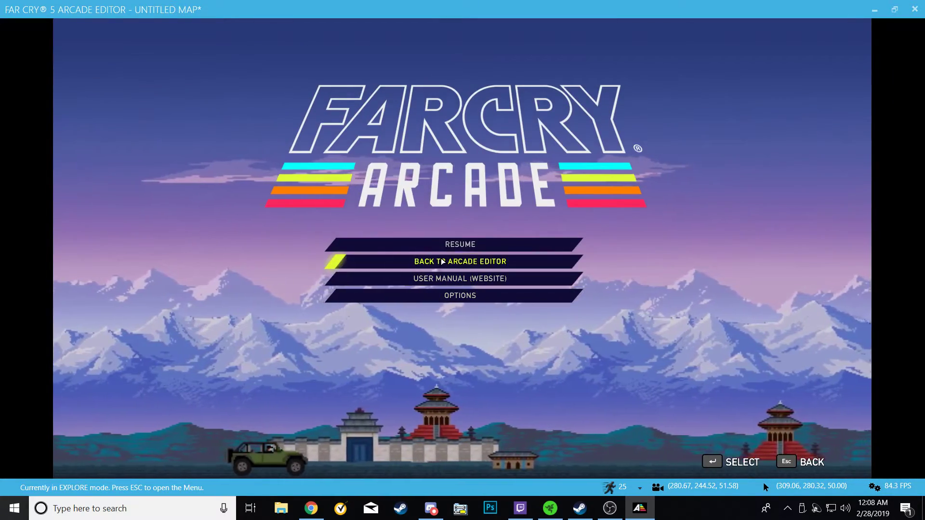
click(434, 261)
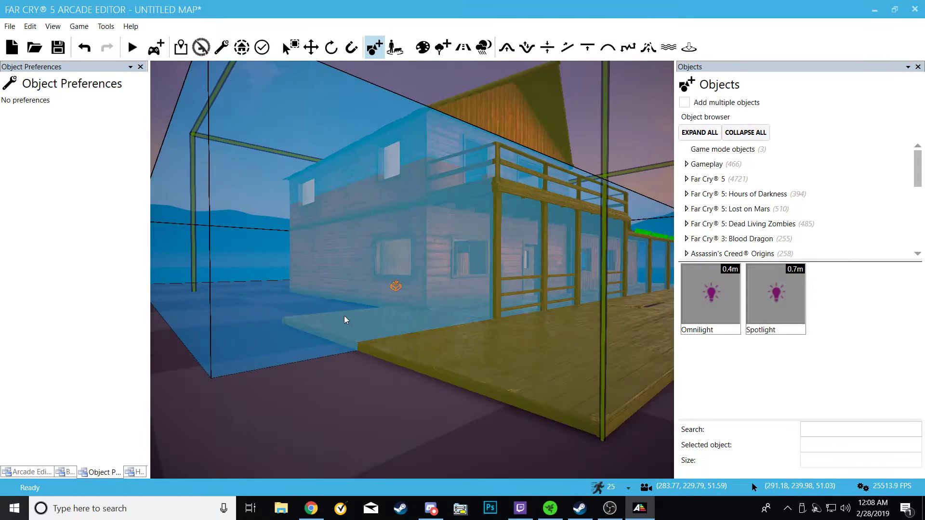
- Select the Bunker Audio Management Volume among the purple volumes beside the house and examine its properties
right_drag(344, 316, 255, 342)
key(s)
key(w)
right_drag(420, 271, 419, 290)
key(s)
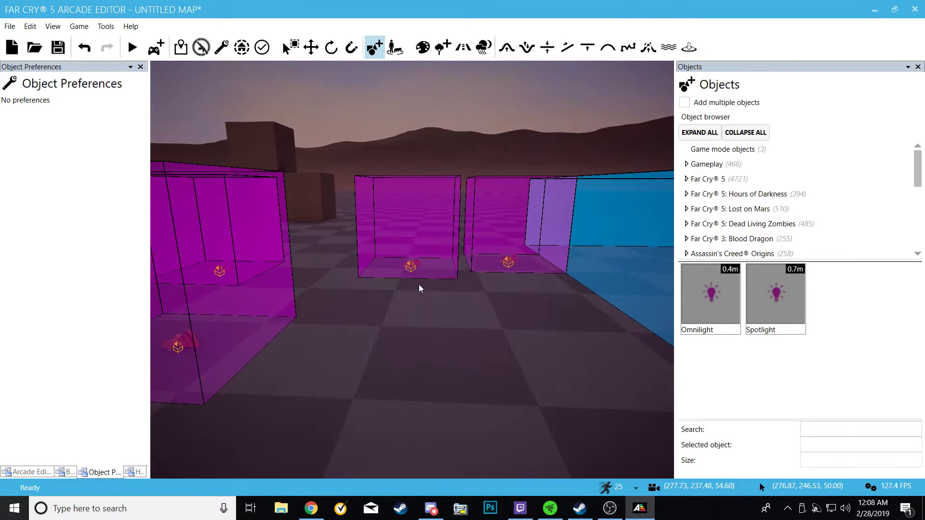
click(410, 266)
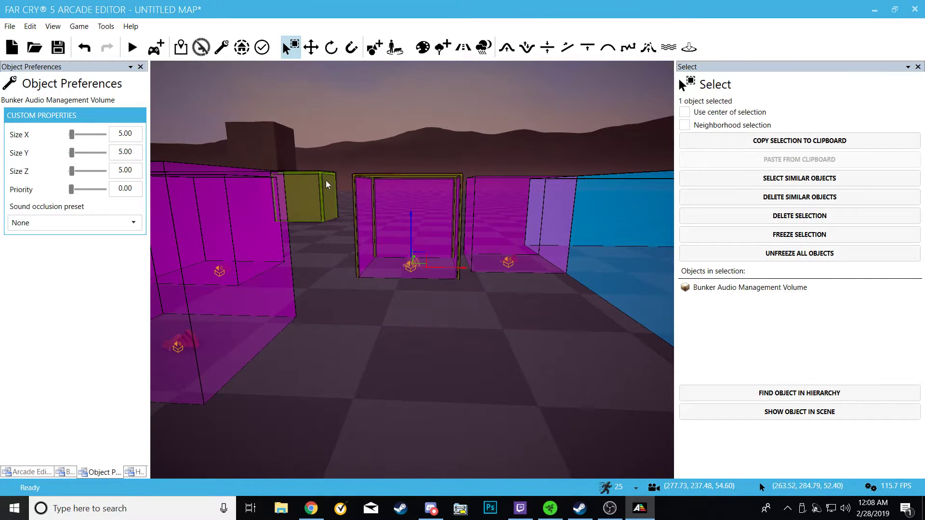
right_drag(386, 312, 359, 354)
key(s)
- Browse the available audio volumes in the Audio and Visuals category of the object library
click(371, 53)
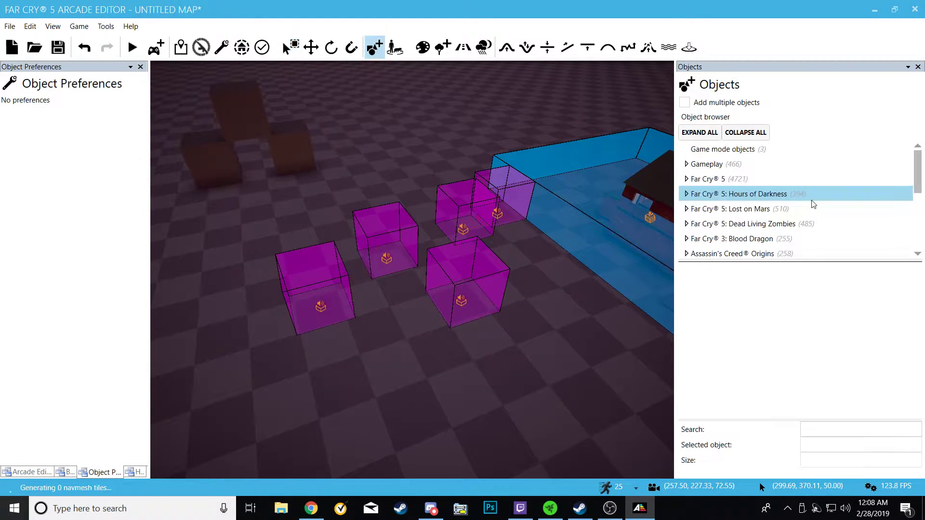
scroll(726, 197, down, 6)
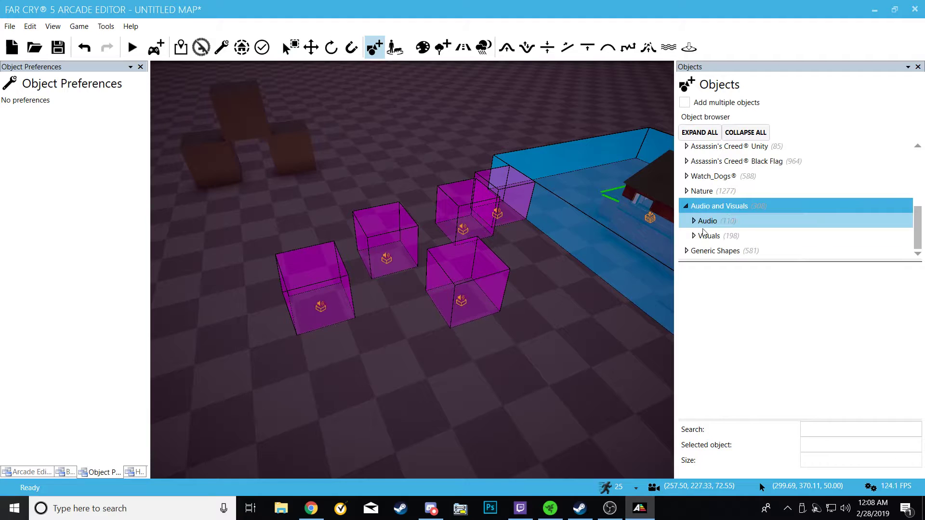
click(694, 221)
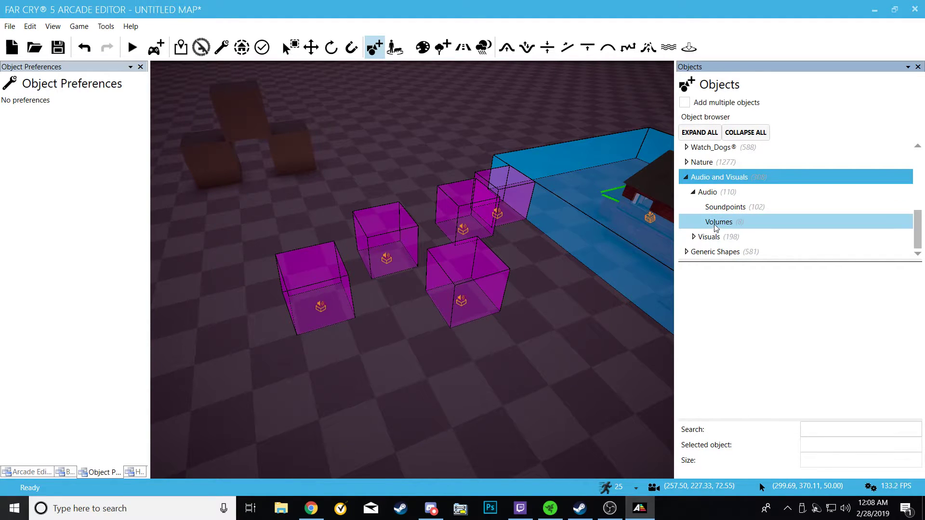
click(715, 224)
scroll(785, 351, down, 1)
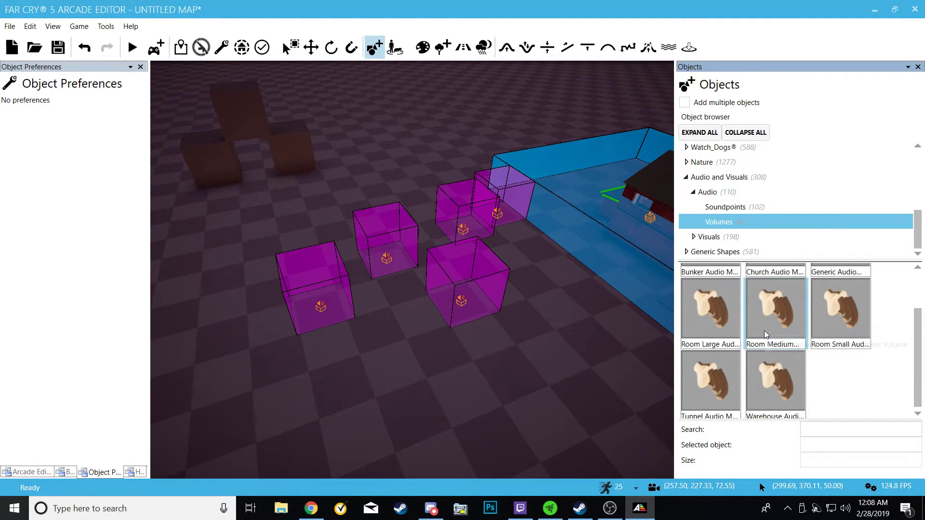
scroll(766, 329, up, 1)
- Set the sound occlusion preset of the Warehouse Audio Management Volume to 70%
key(w)
right_drag(646, 345, 570, 360)
key(s)
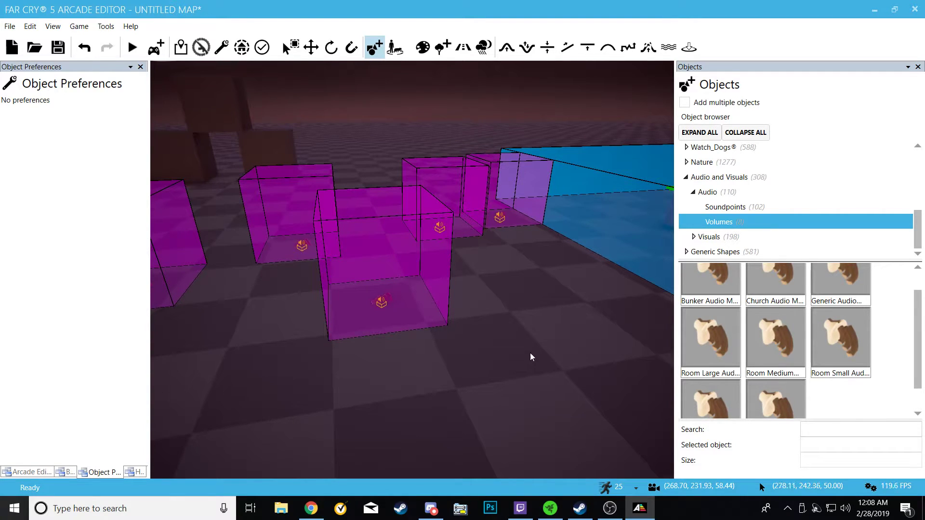
click(503, 220)
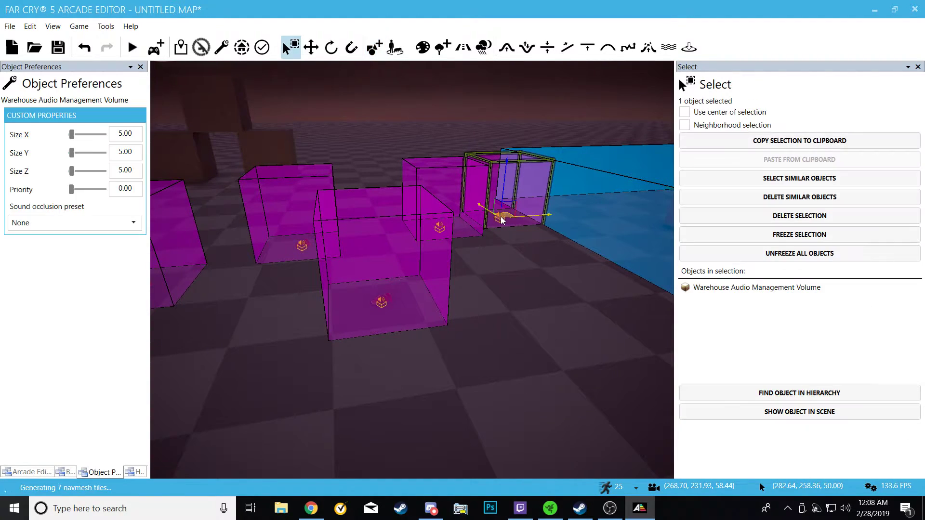
key(w)
right_drag(528, 373, 492, 388)
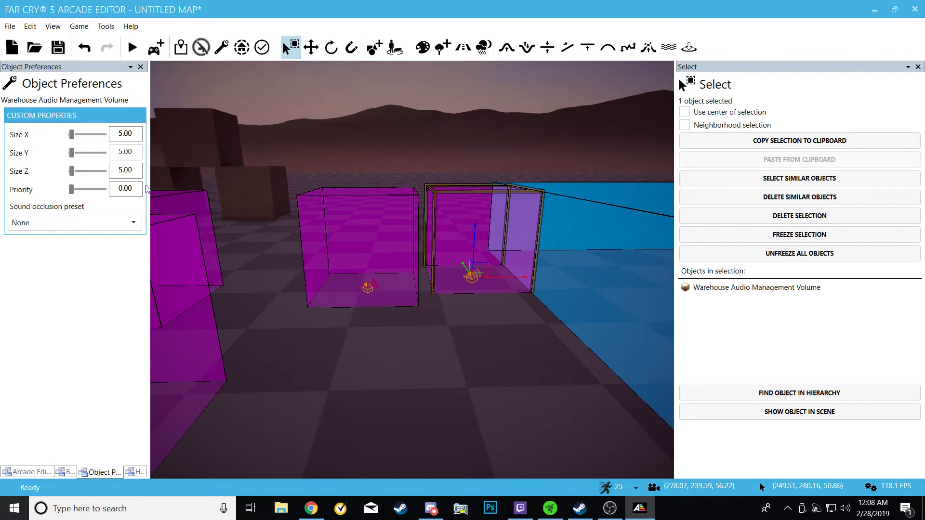
click(97, 221)
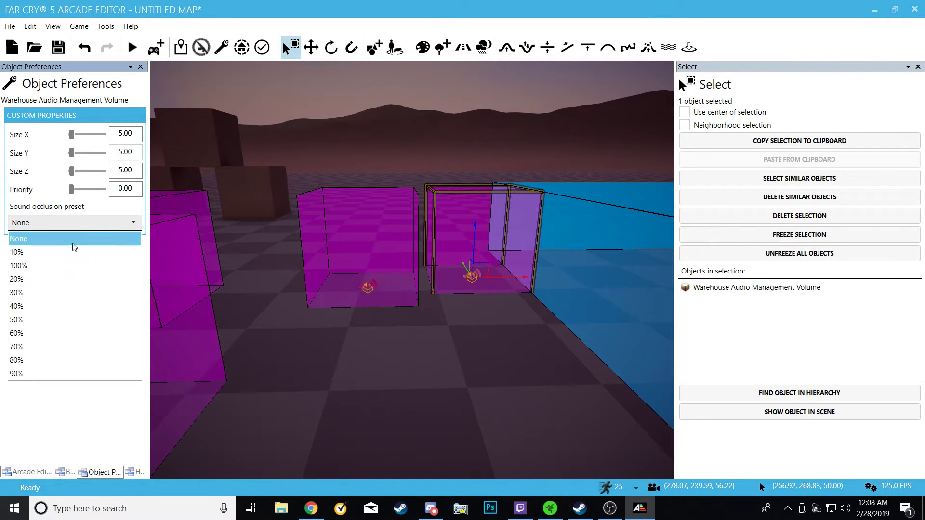
click(48, 346)
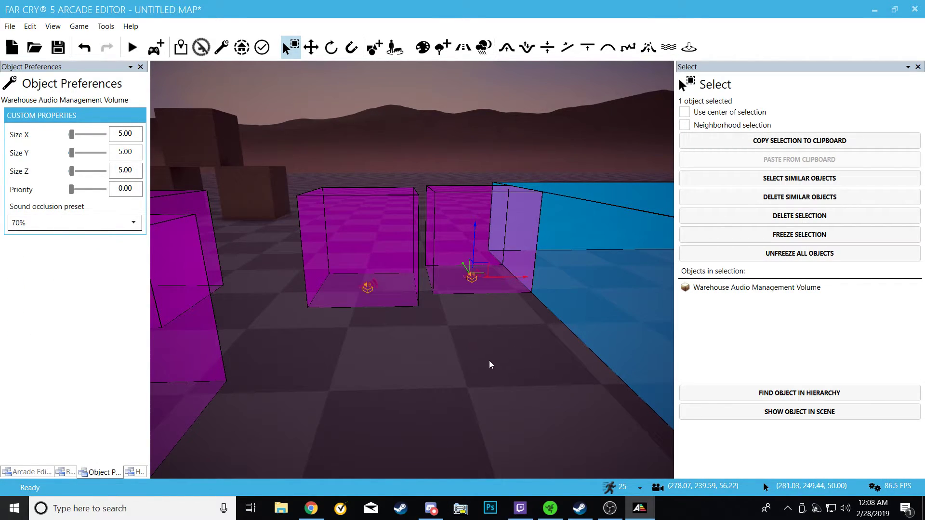
- Try a priority of 0.20 on the Warehouse Audio Management Volume, and set its priority to 0.10
key(s)
right_drag(494, 406, 441, 376)
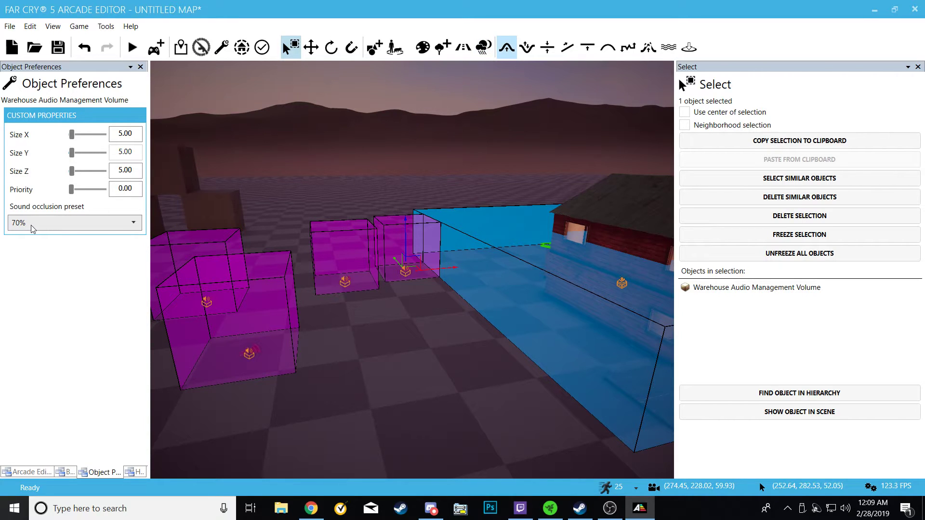
key(s)
mouse_move(428, 394)
right_down()
mouse_move(525, 394)
mouse_move(417, 379)
mouse_move(426, 397)
right_up()
key(w)
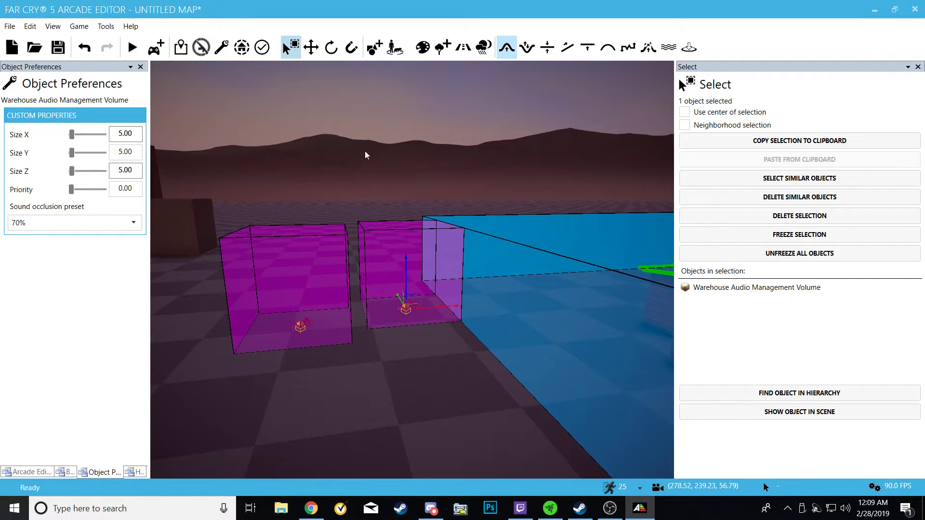
click(72, 188)
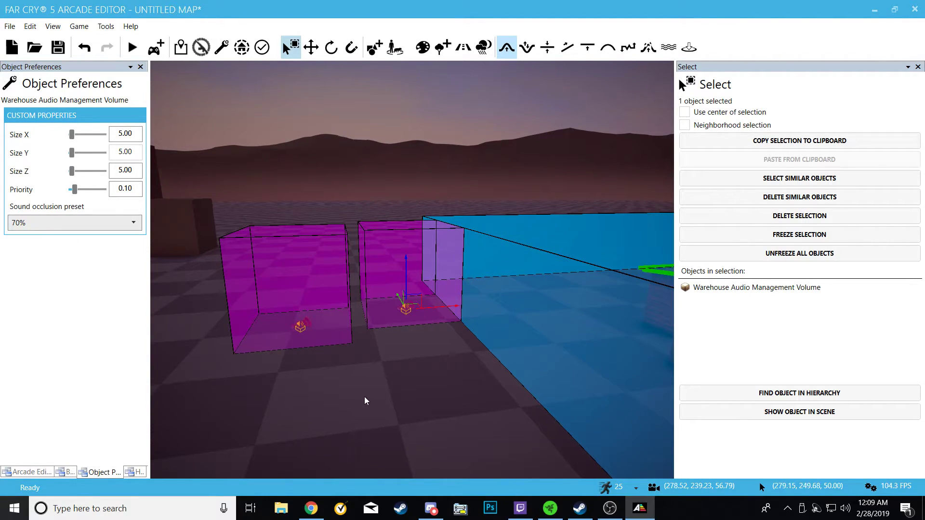
right_drag(365, 403, 374, 424)
mouse_move(75, 191)
mouse_down()
mouse_move(96, 191)
mouse_move(85, 193)
mouse_up()
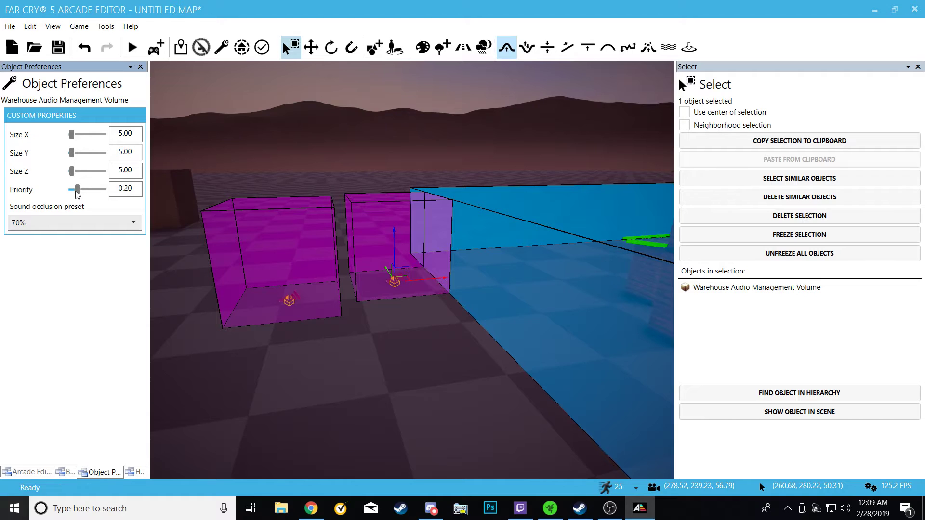
drag(75, 192, 80, 193)
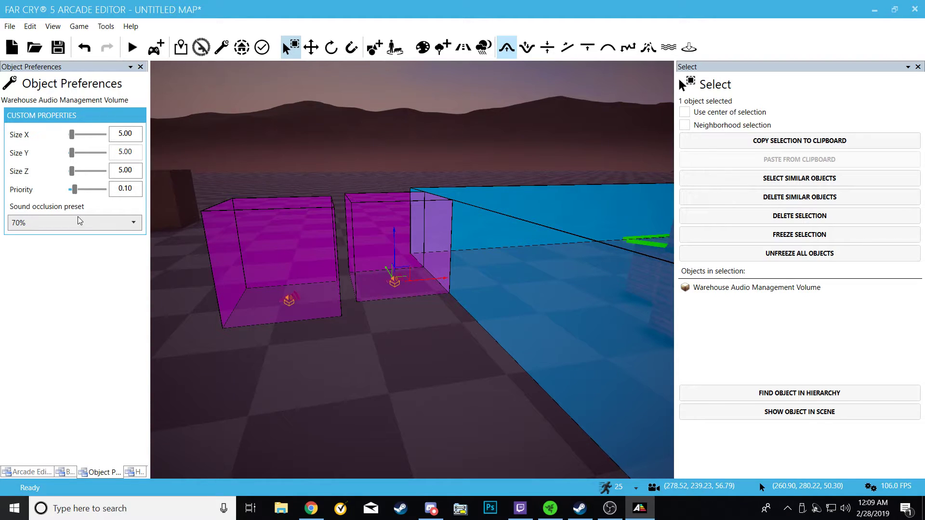
- Playtest the map in explore mode from the audio volumes, walk across the open ground beside the house, and return to the editor
right_drag(359, 368, 359, 393)
key(w)
click(154, 48)
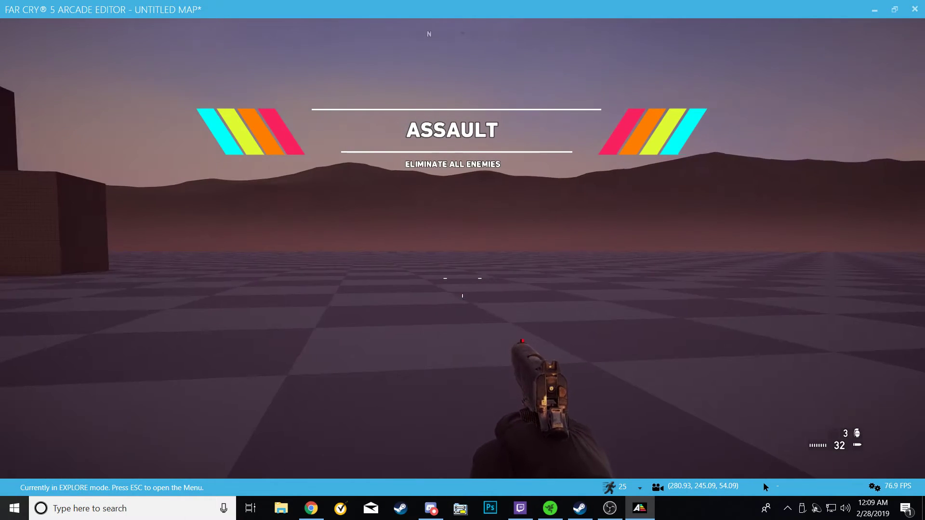
key(w)
key(w)
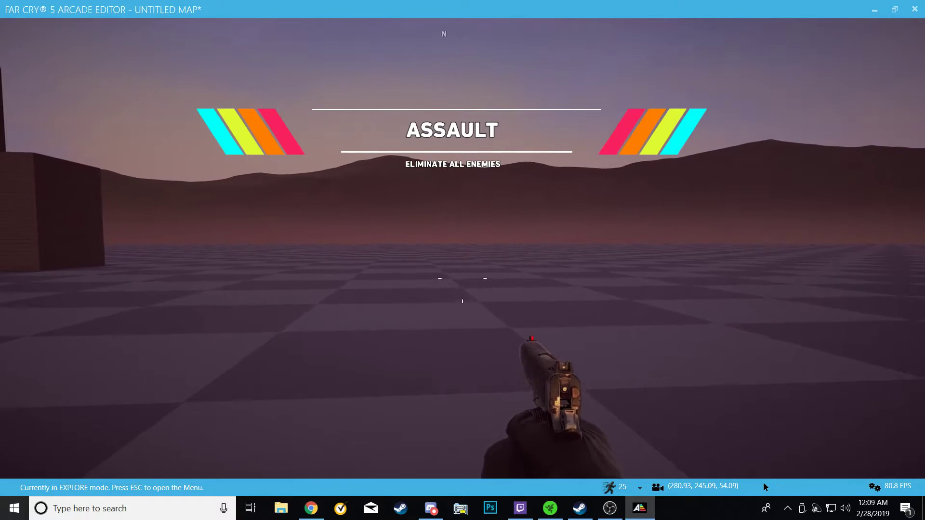
key(w)
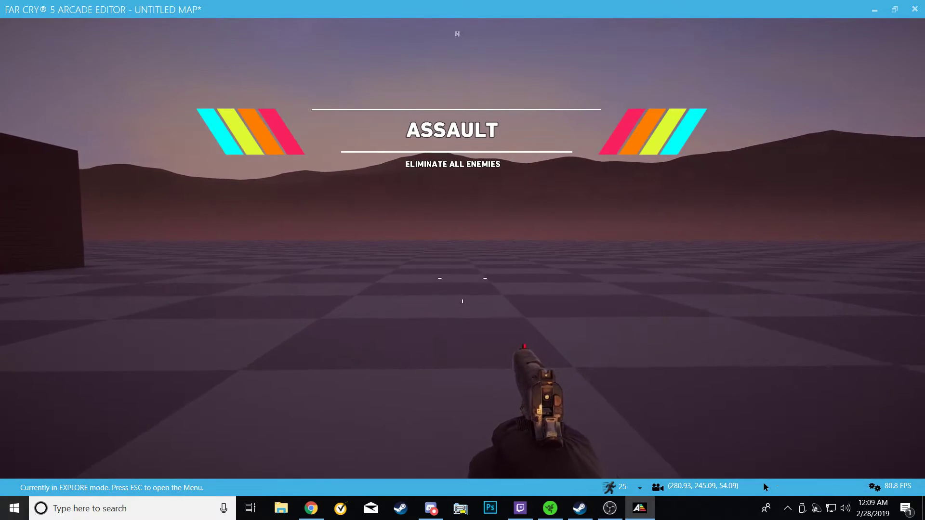
key(w)
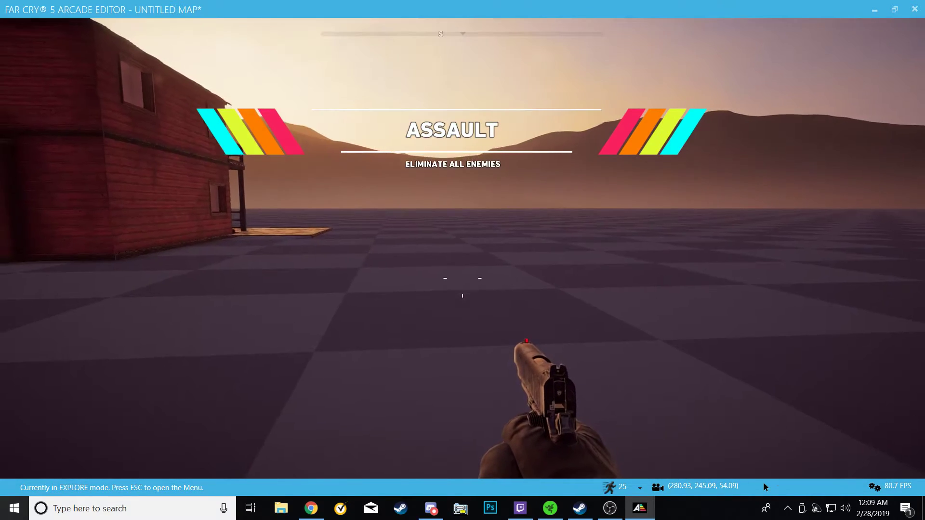
key(w)
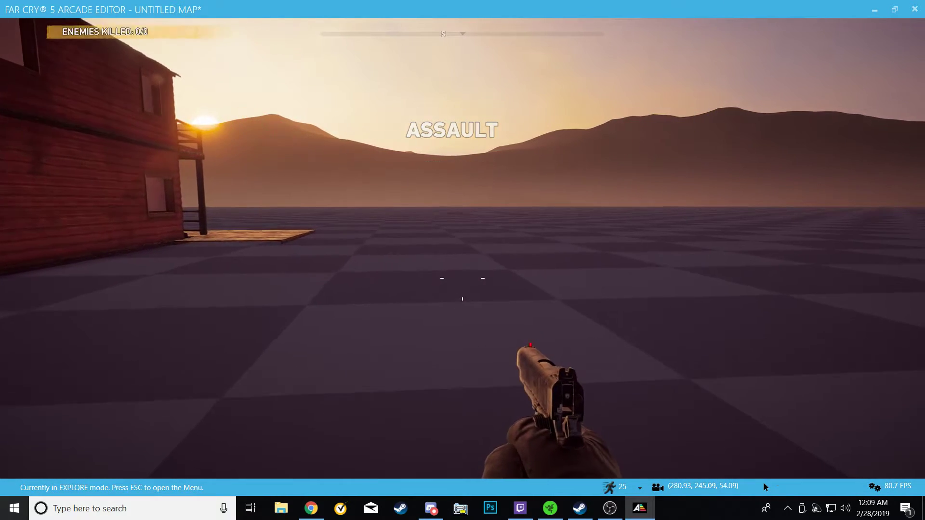
key(w)
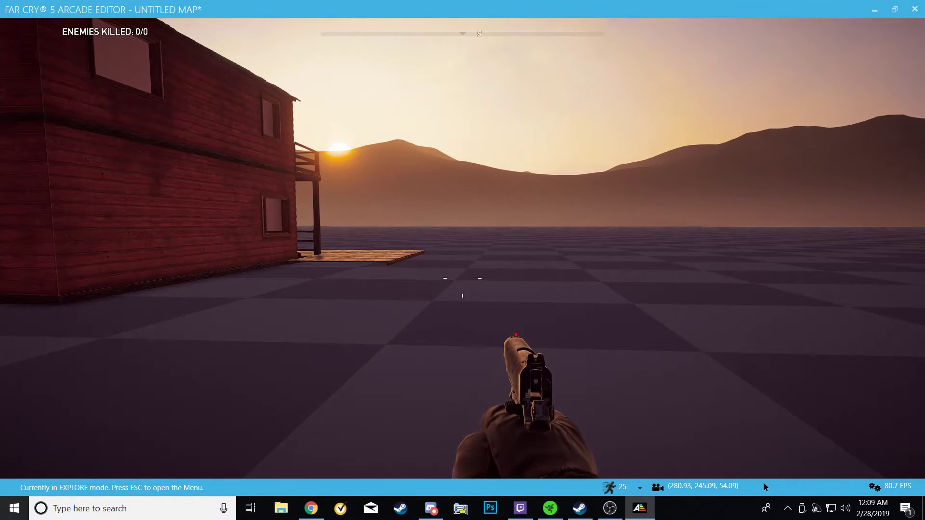
key(w)
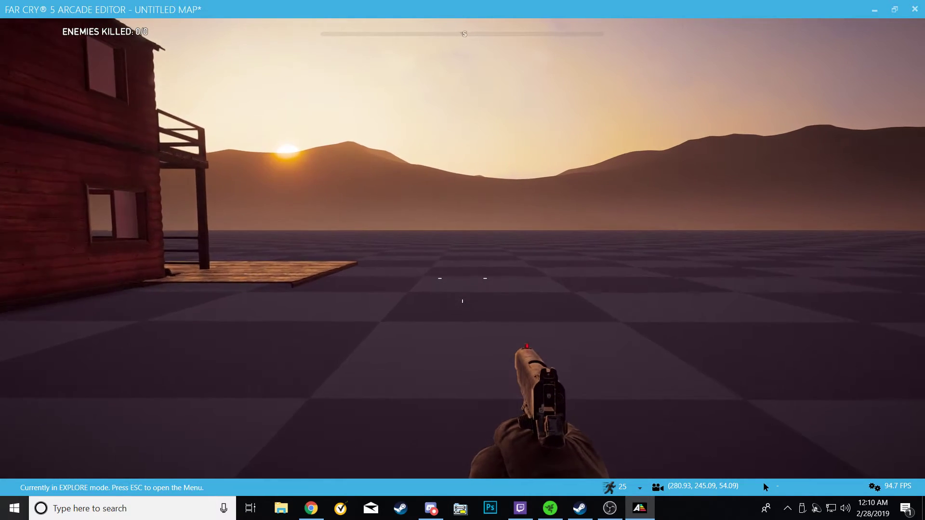
key(w)
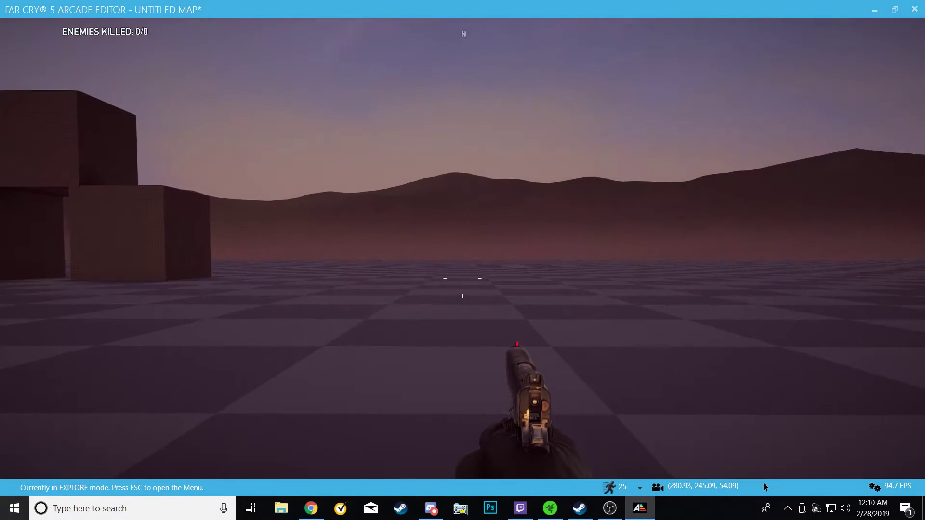
key(Escape)
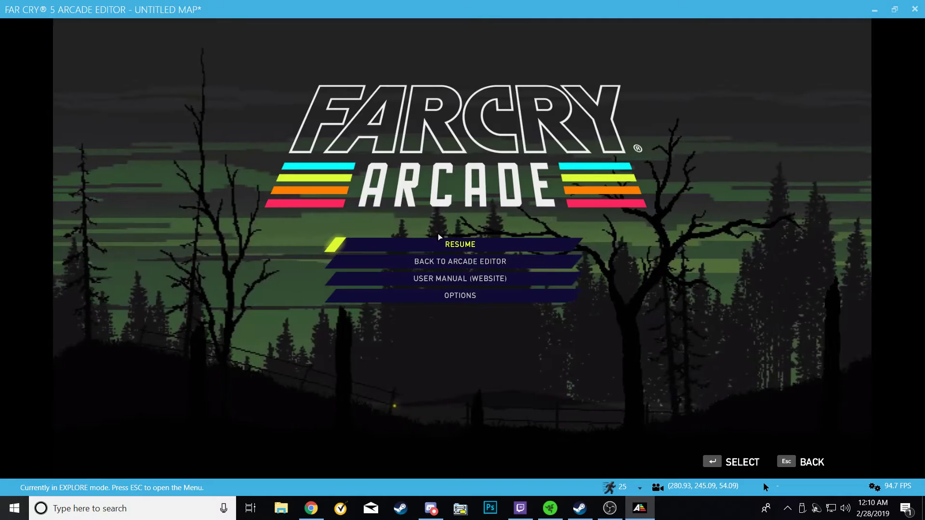
click(330, 262)
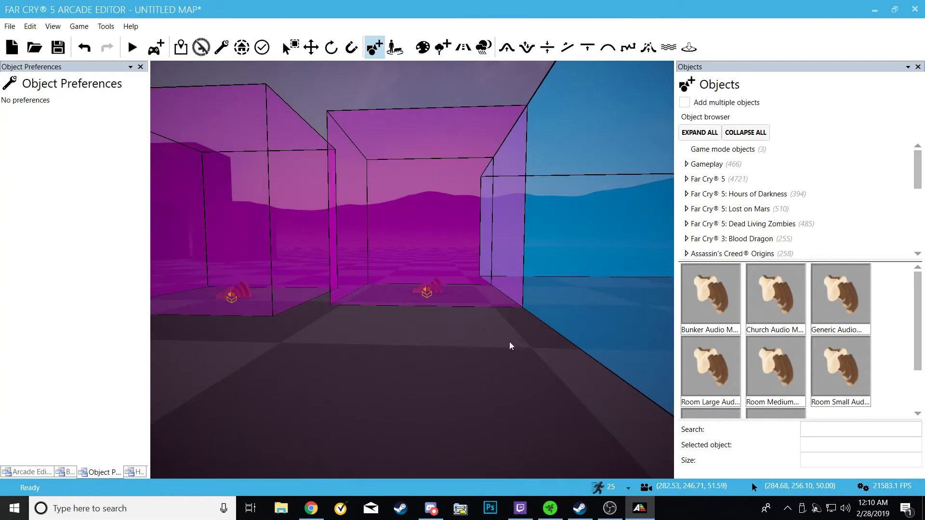
- Examine the placed audio management volumes beside the blue reflection volume up close and from above
key(w)
right_drag(510, 345, 463, 408)
key(s)
key(w)
key(s)
key(w)
right_drag(535, 316, 488, 318)
key(s)
right_drag(548, 221, 504, 221)
key(d)
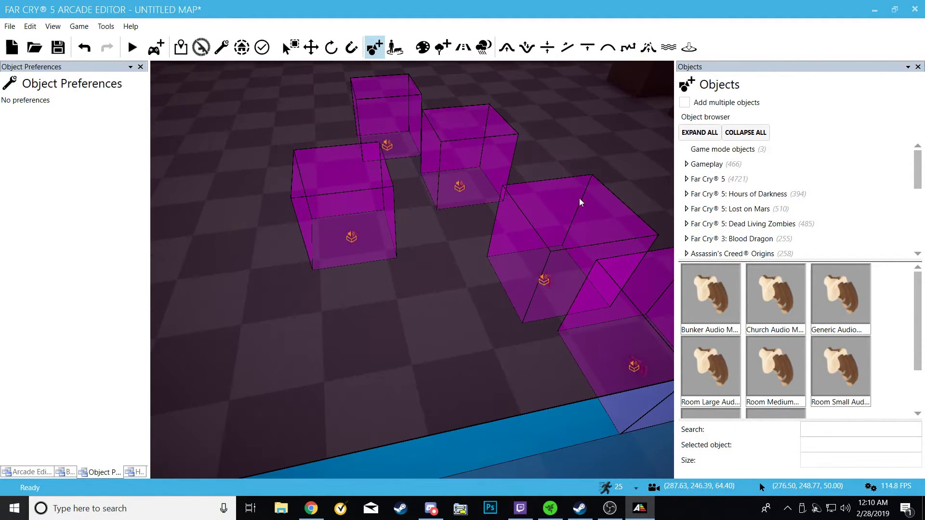
- Place cubes from the Generic Shapes > Destructible > Dynamic - Particle effects category inside the audio management volumes
scroll(695, 182, down, 4)
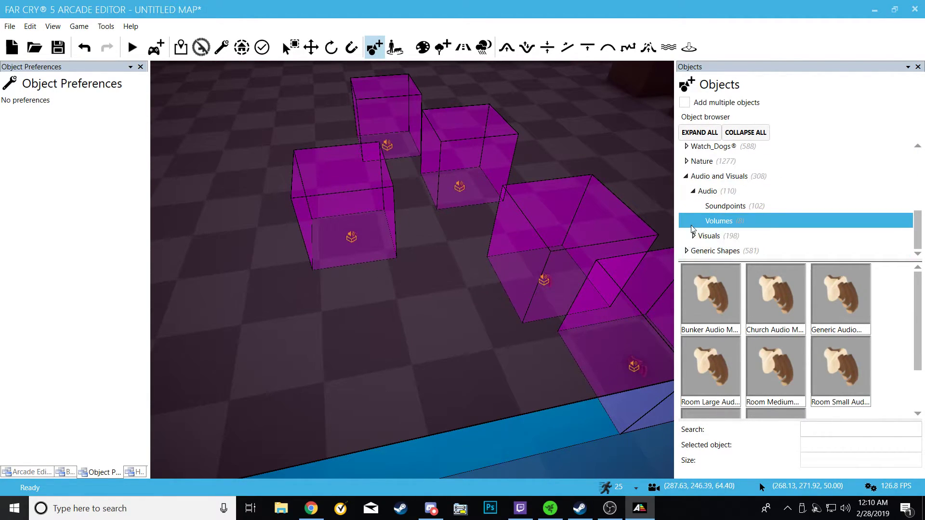
click(687, 249)
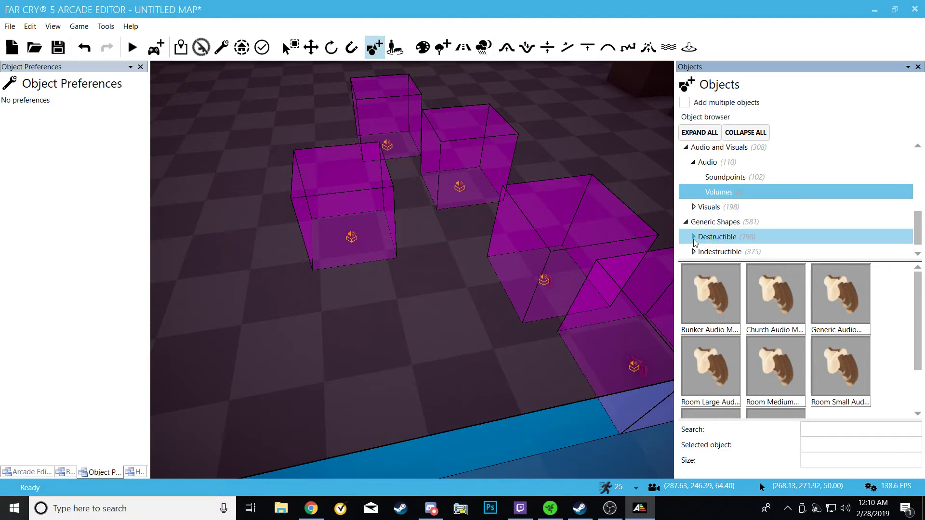
click(693, 237)
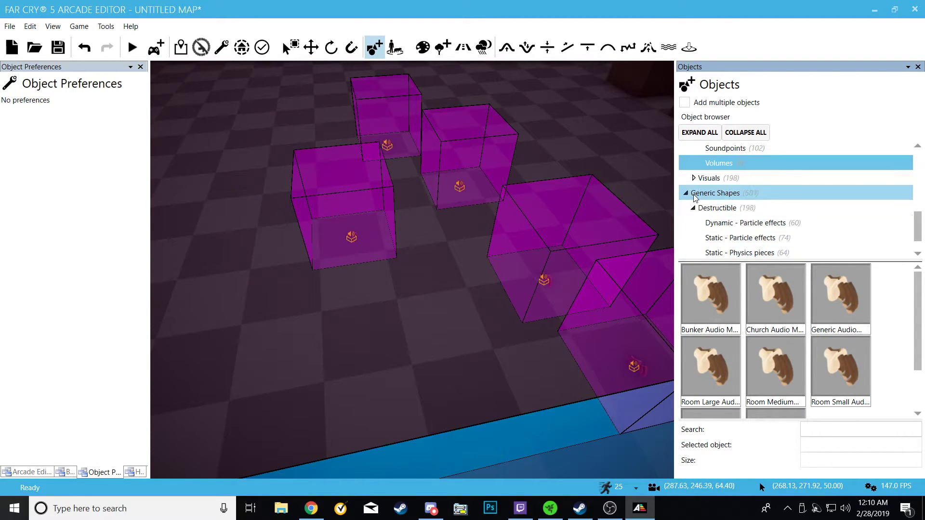
click(716, 223)
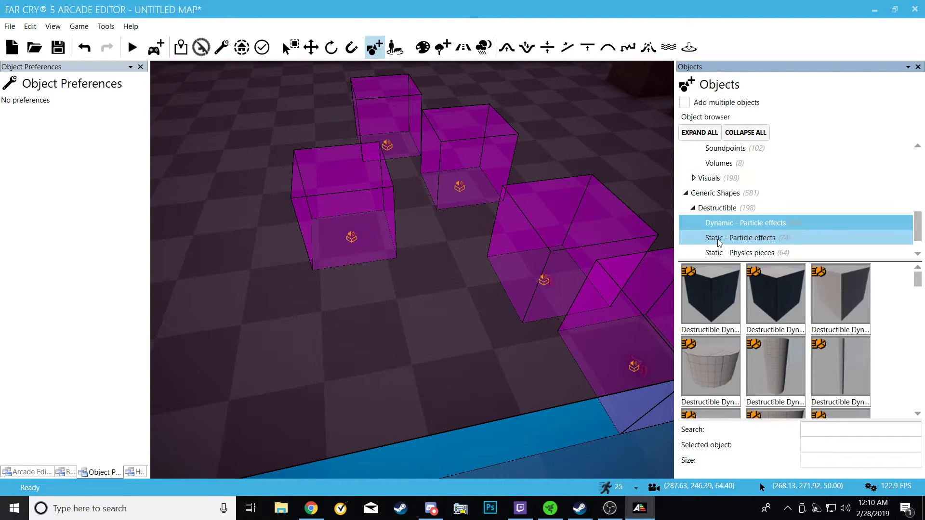
click(713, 296)
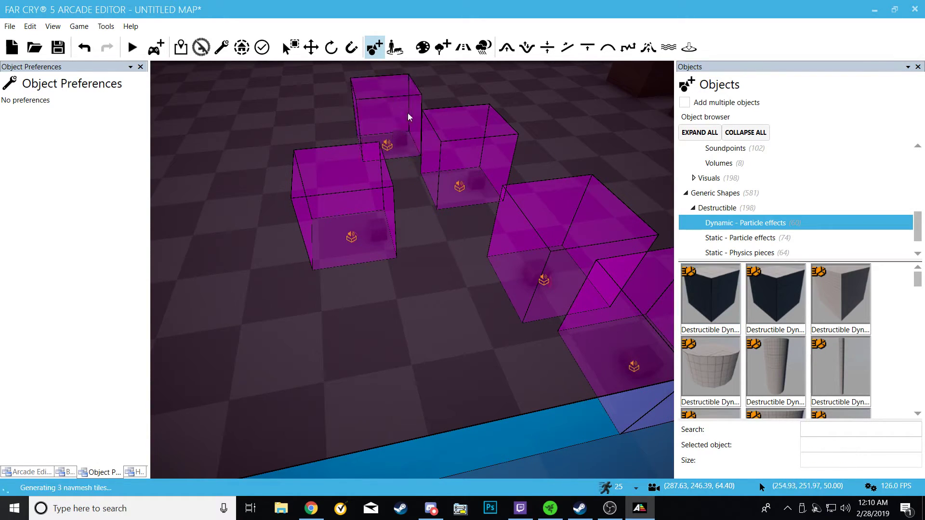
- Playtest the map in explore mode beside the audio volumes and walk and jump among the placed destructible cubes
key(w)
right_drag(430, 322, 421, 322)
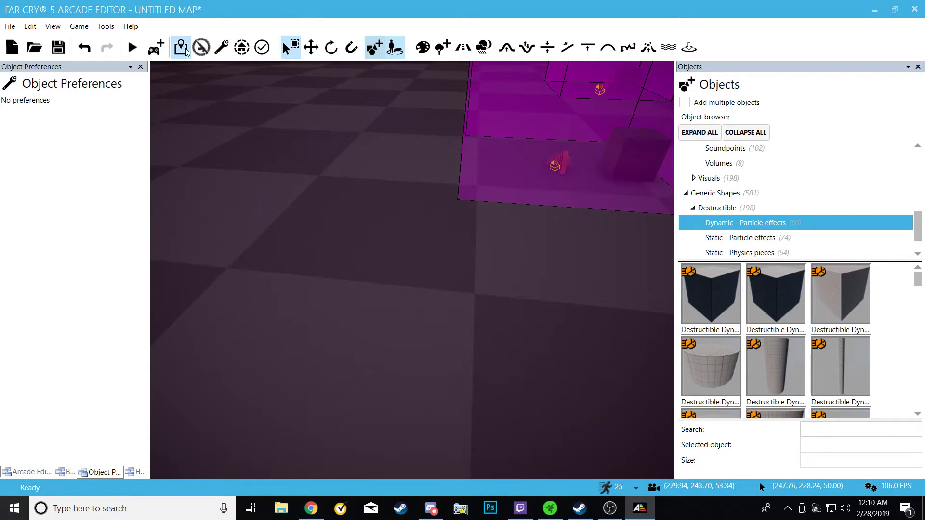
click(156, 47)
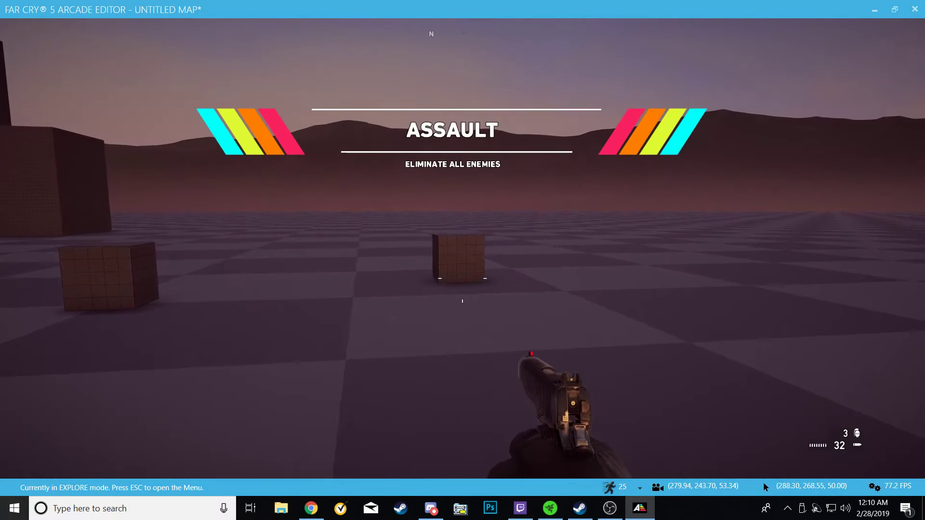
key(w)
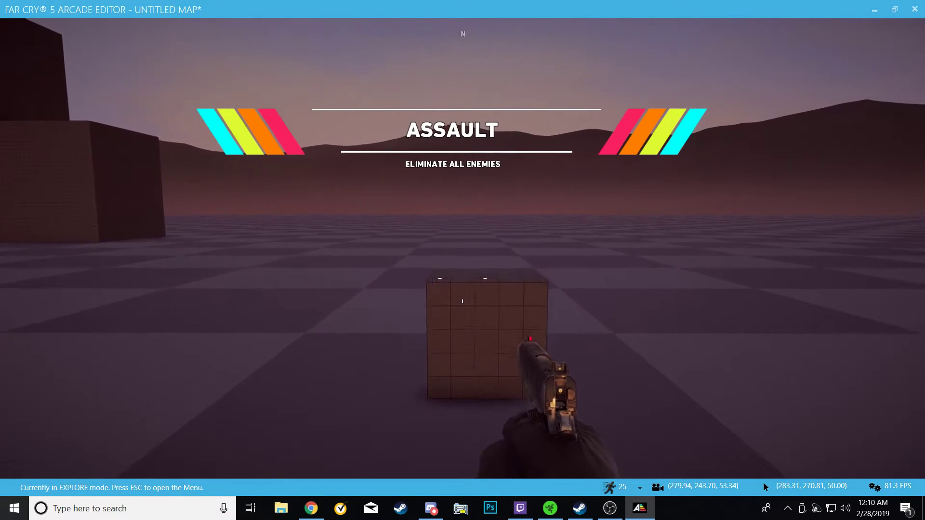
key(w)
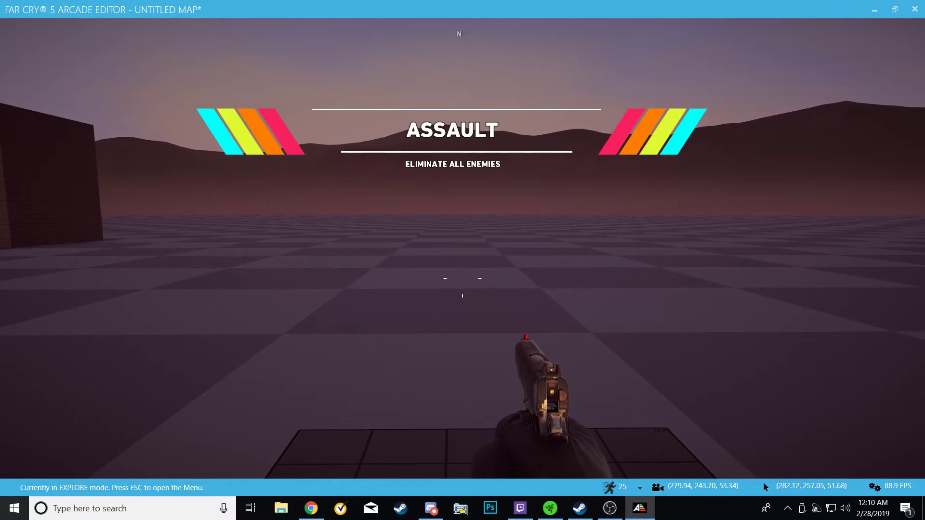
key(d)
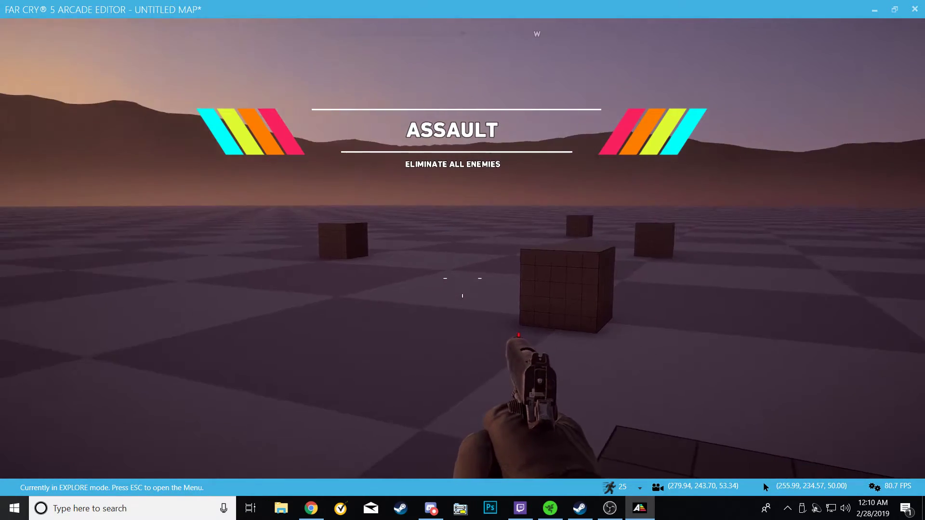
key(w)
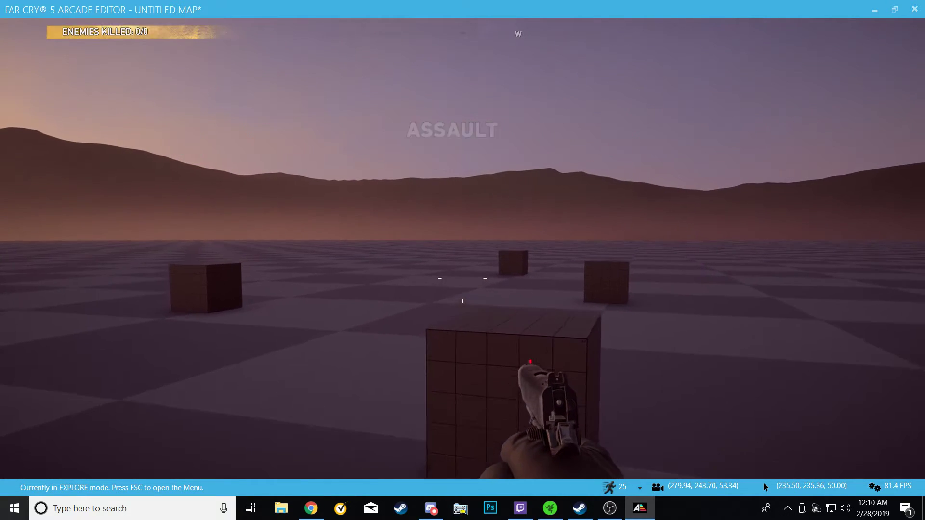
key(w)
key(space)
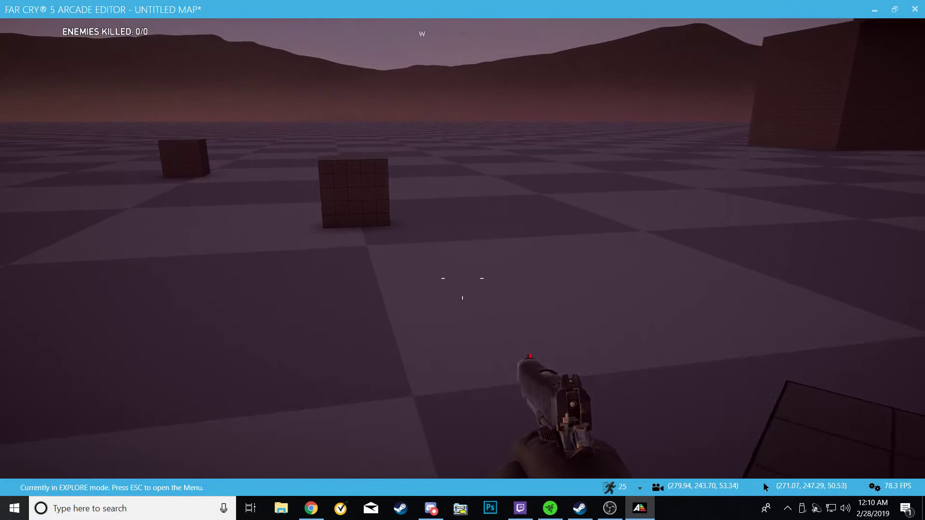
- Walk around the remaining cubes in the audio volumes to compare the sound, and return to the editor
key(w)
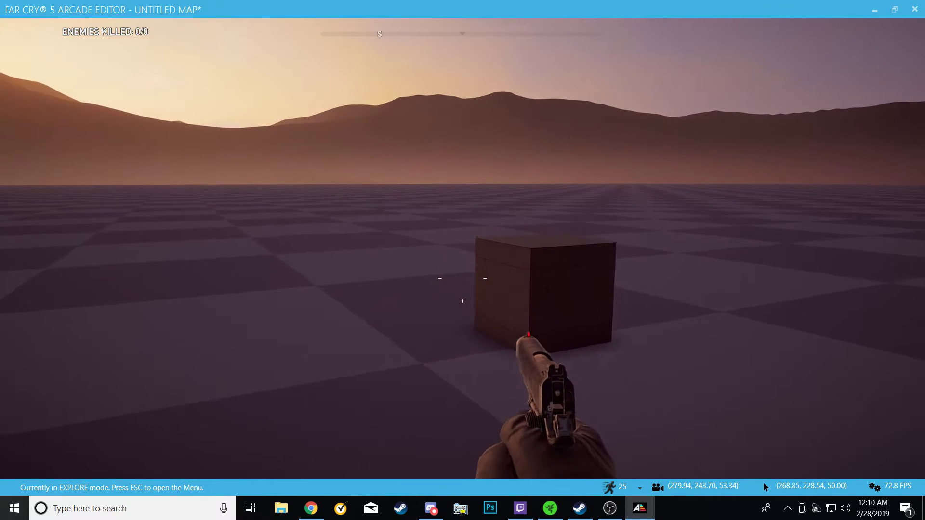
key(w)
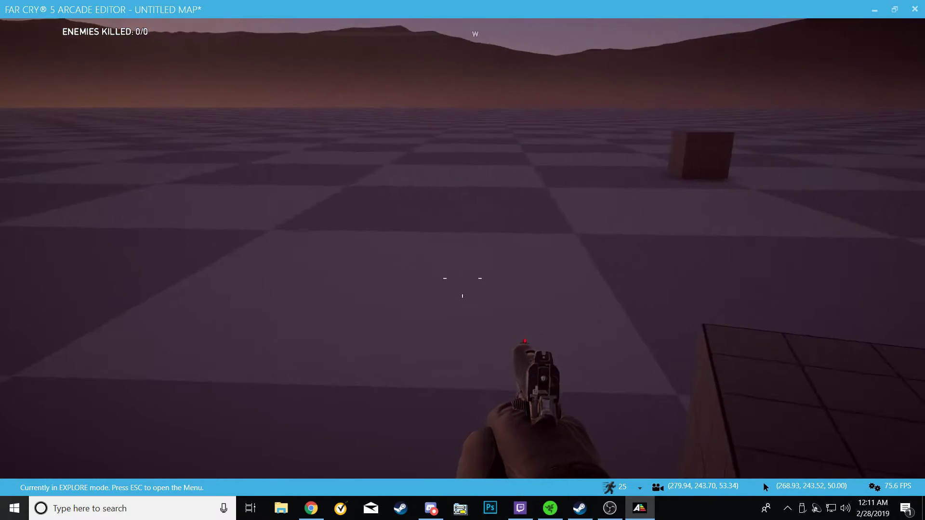
key(w)
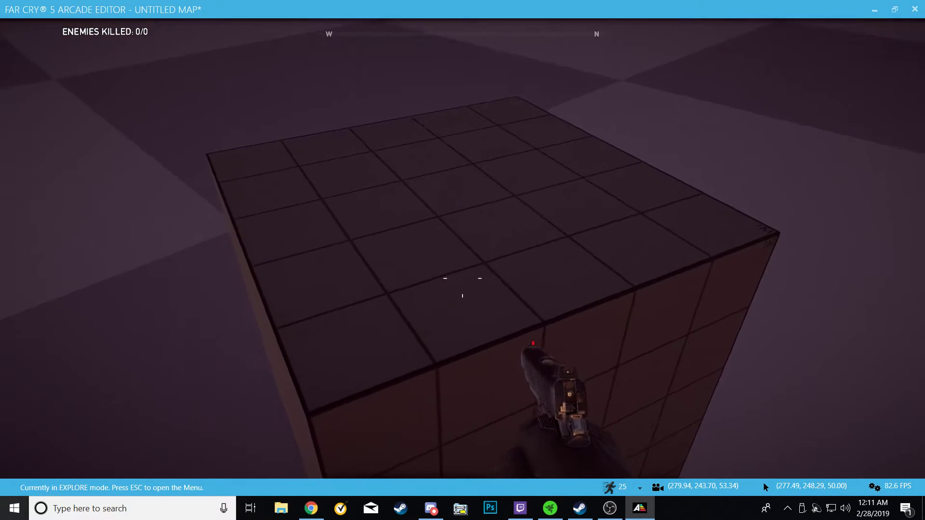
key(w)
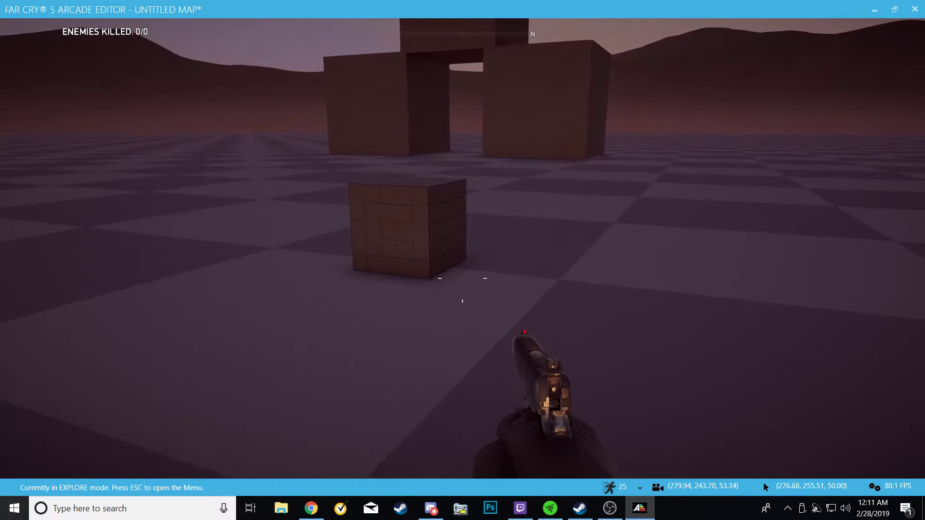
key(w)
key(a)
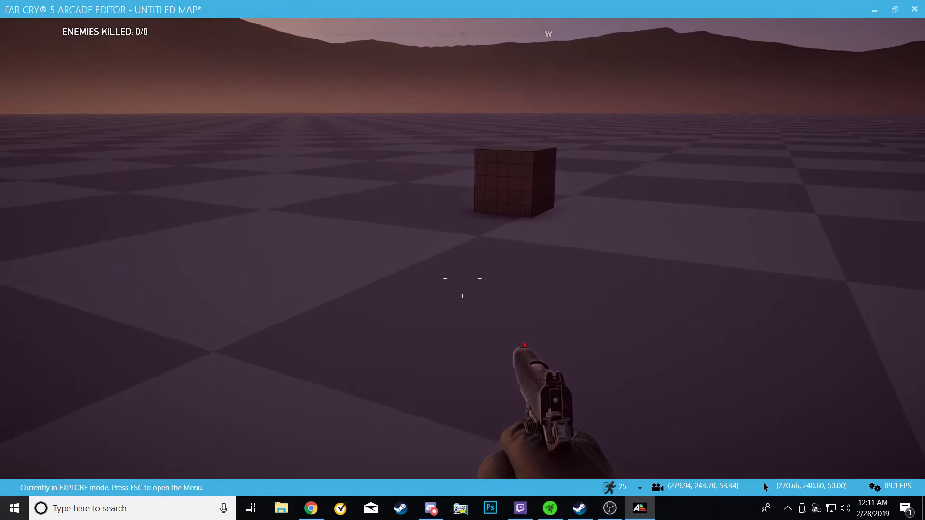
key(w)
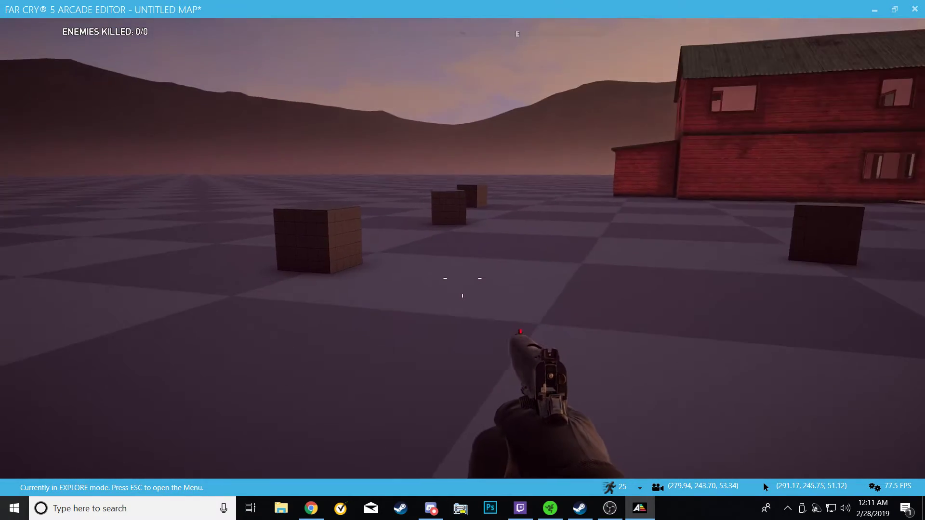
key(Escape)
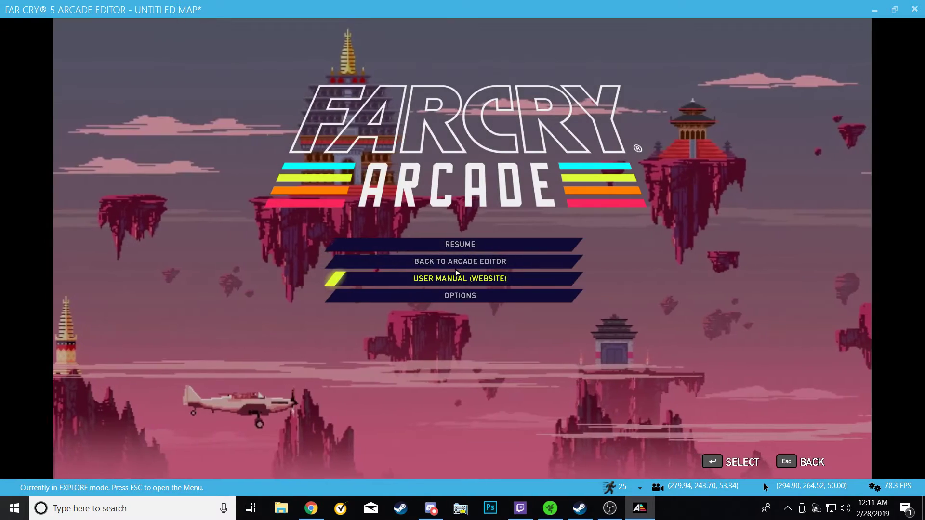
click(458, 263)
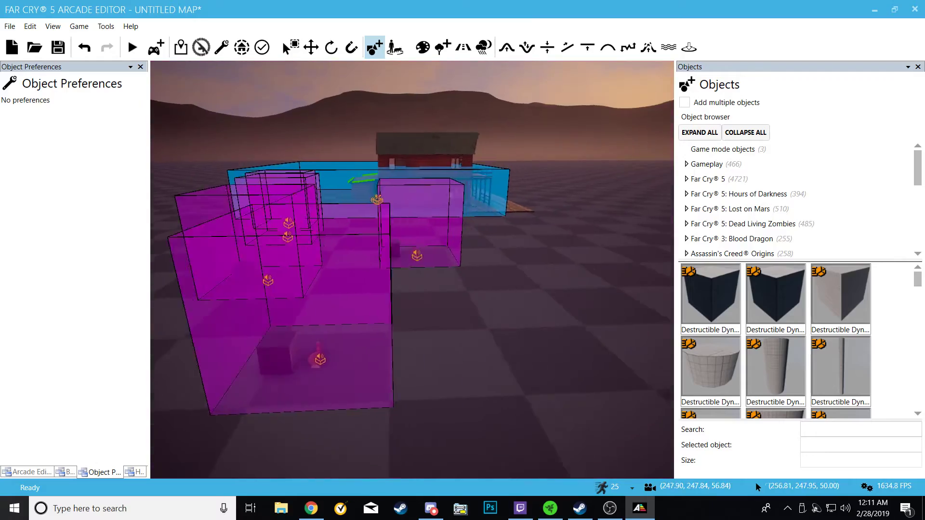
key(d)
key(w)
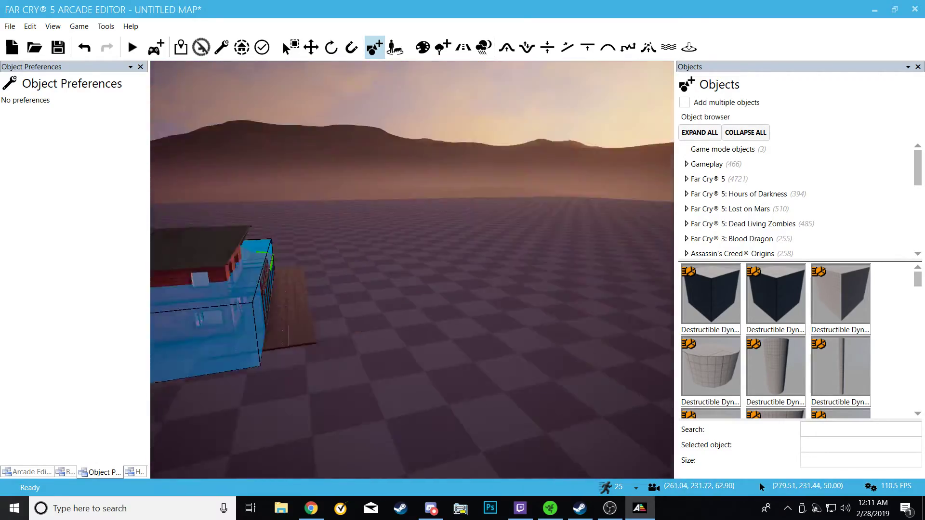
key(w)
key(d)
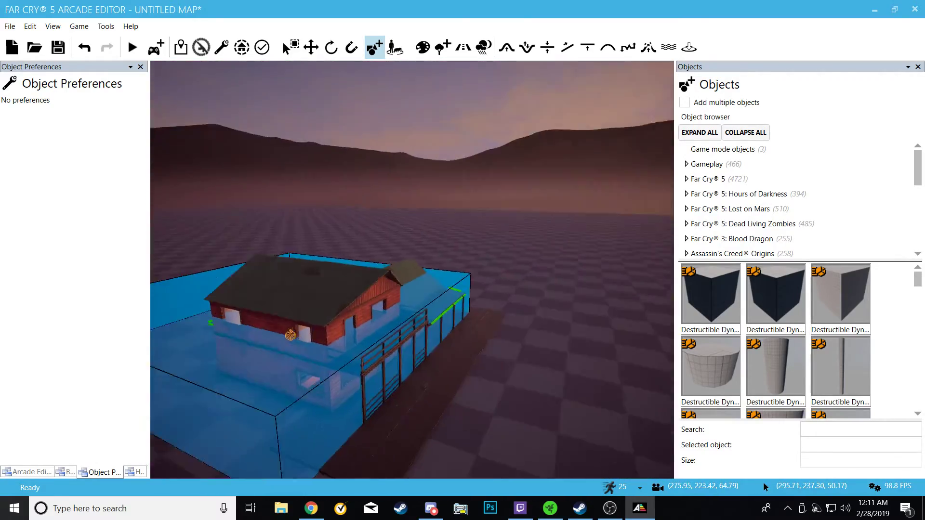
key(a)
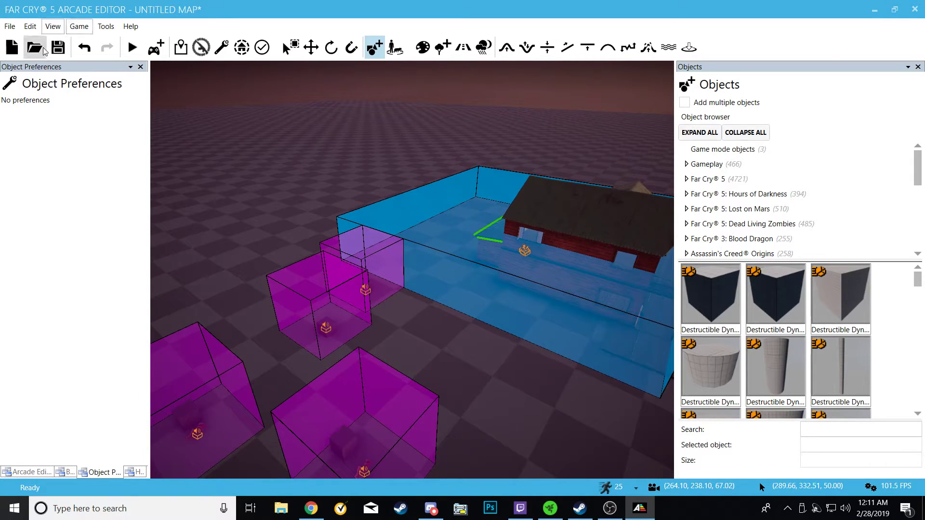
- Open the existing map mars mine deathmatch.fc5map
click(44, 50)
click(603, 275)
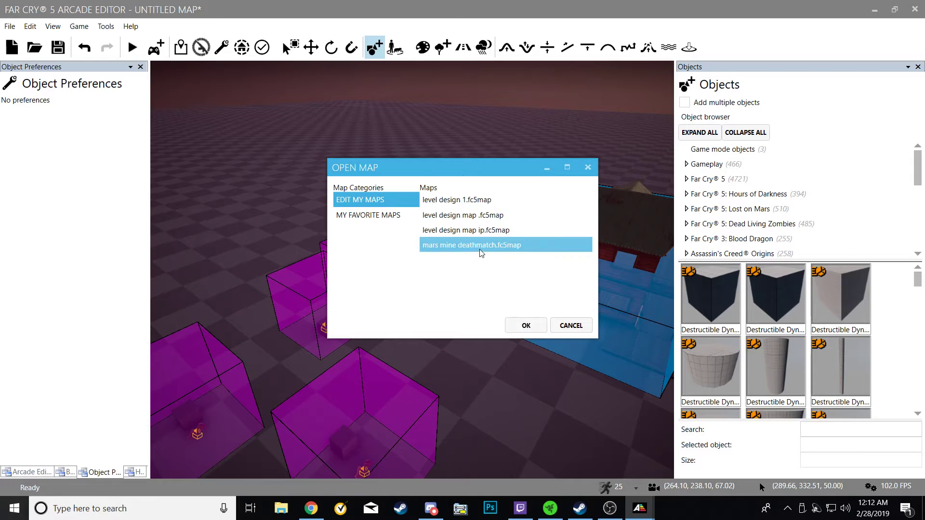
click(526, 325)
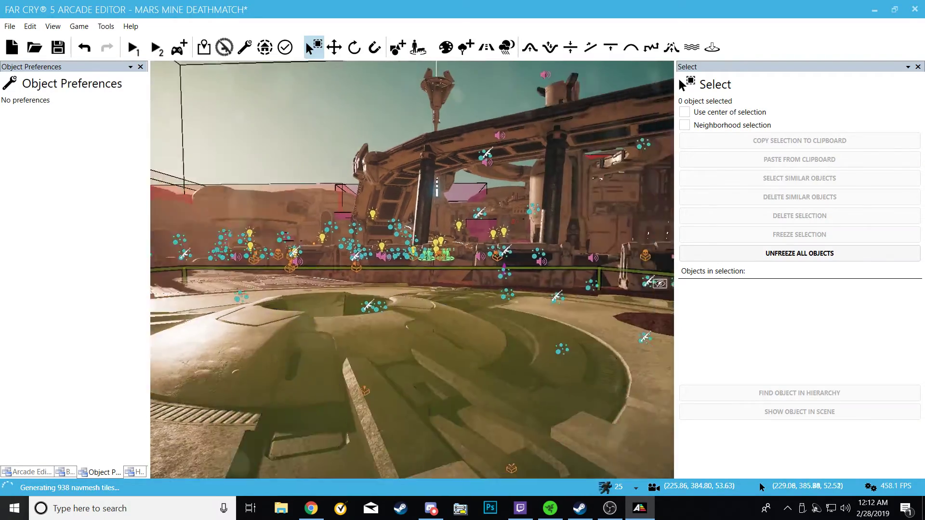
- Survey the Mars mine map in the editor, playtest it in explore mode, and run through the mining structures
right_drag(412, 270, 347, 270)
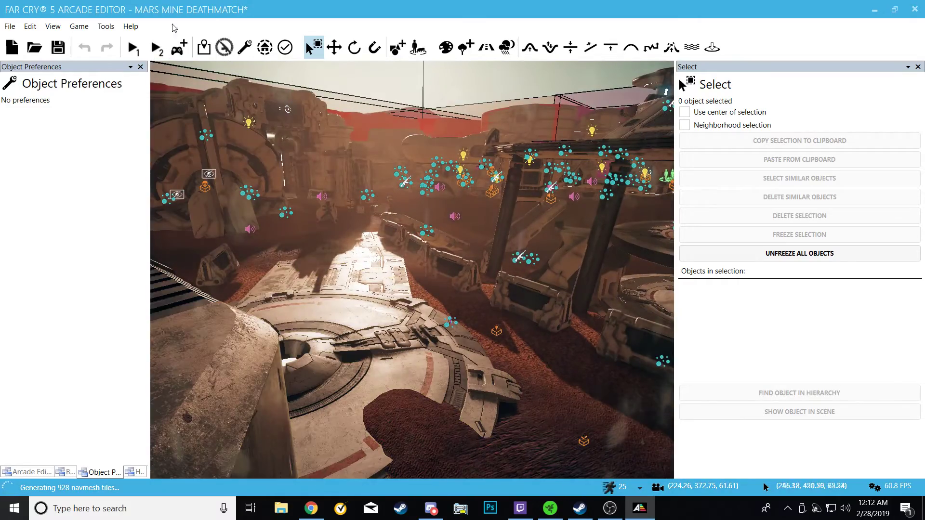
key(w)
right_drag(345, 308, 593, 308)
mouse_move(572, 212)
right_down()
mouse_move(573, 246)
mouse_move(580, 227)
right_up()
click(179, 48)
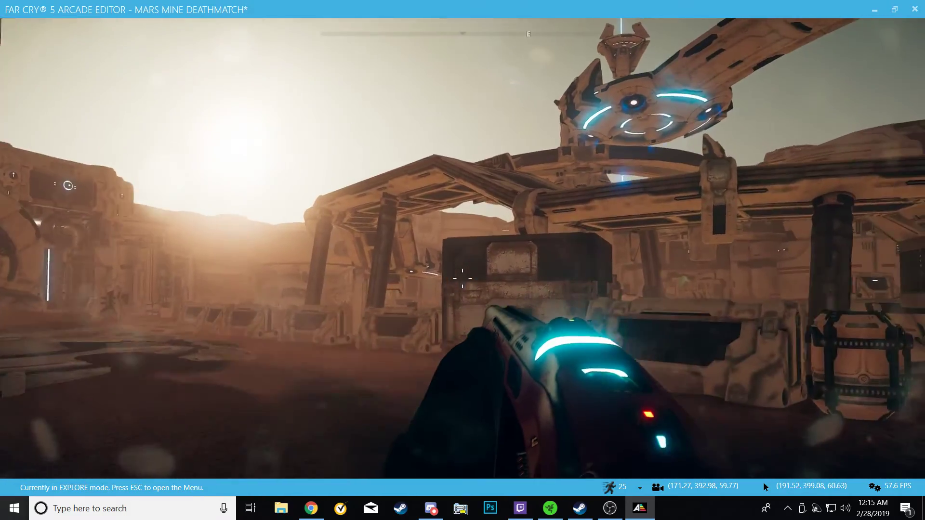
key(shift+w)
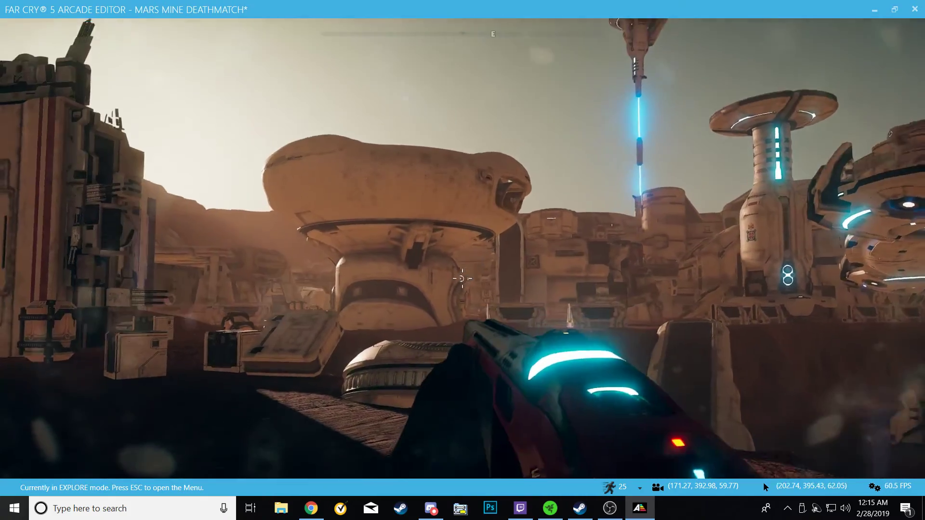
key(w)
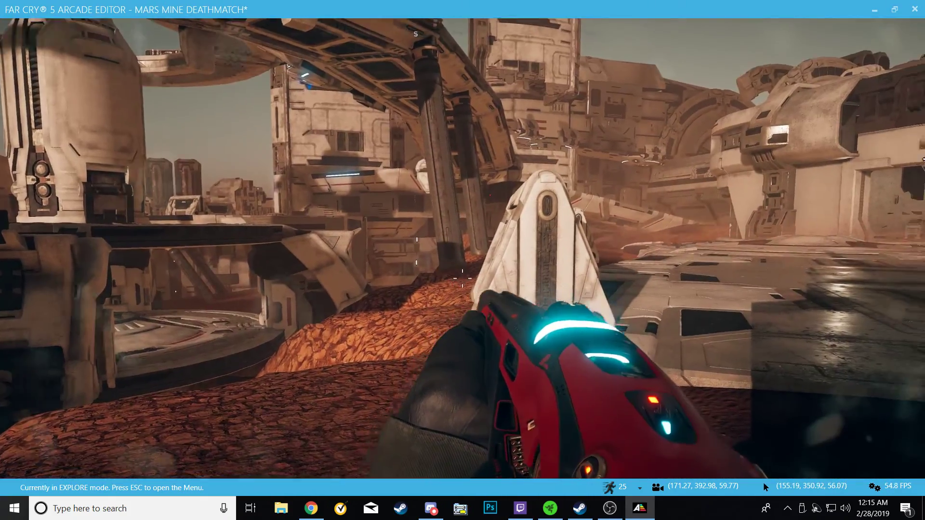
- Walk around the white barriers and metal platforms of the Mars mine in explore mode, and return to the editor
key(d)
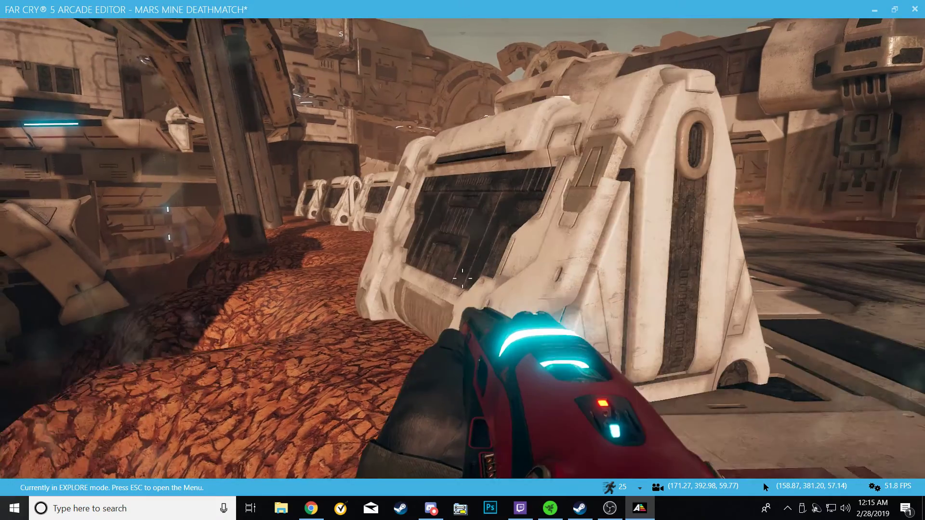
key(d)
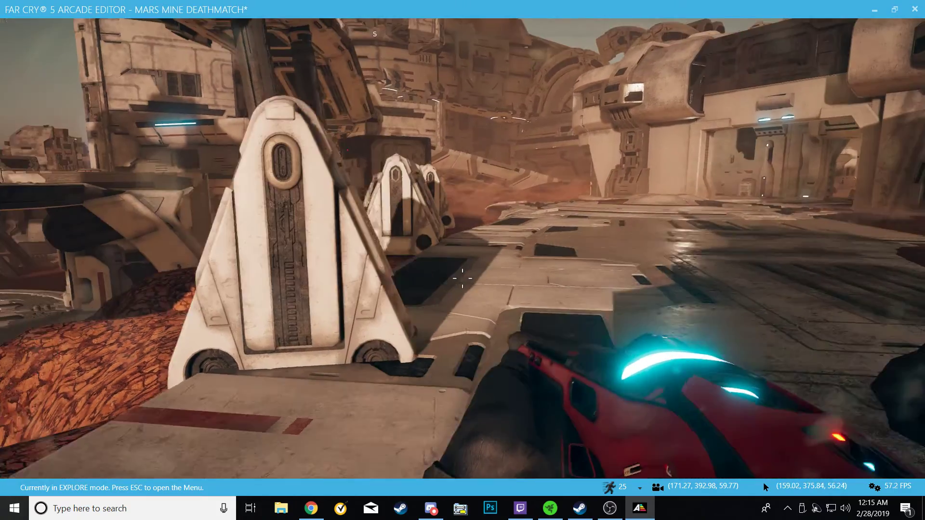
key(a)
key(d)
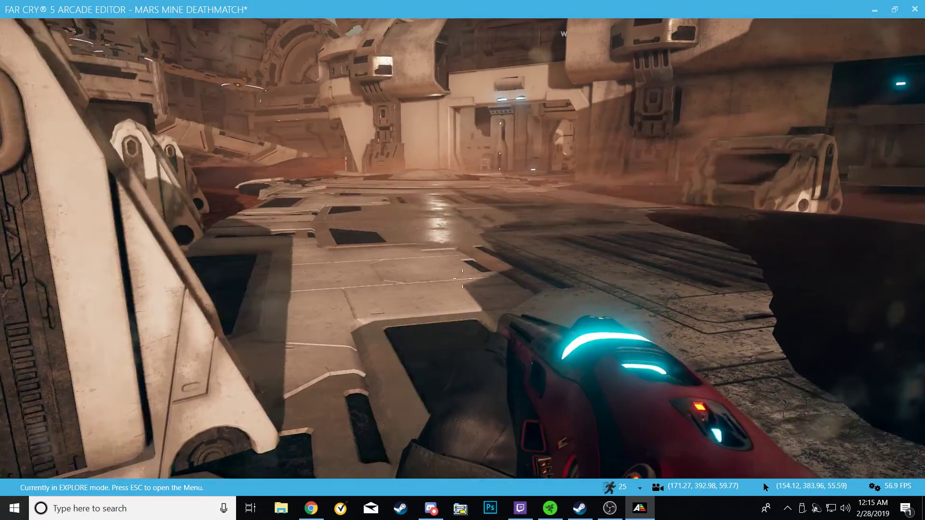
key(a)
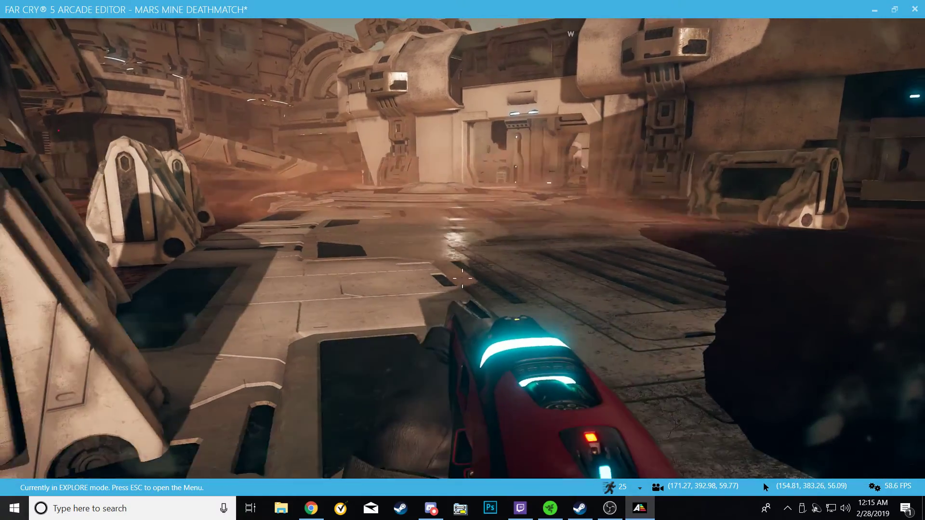
key(d)
key(w)
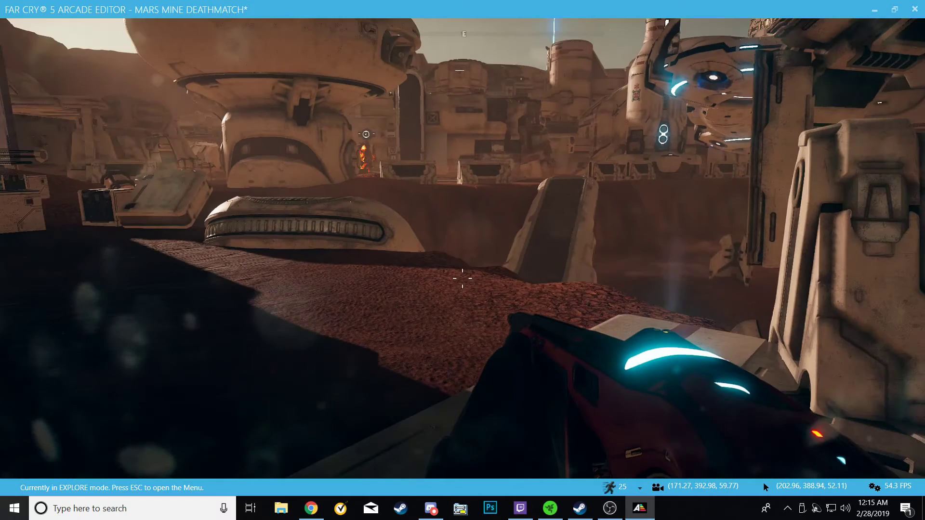
key(Escape)
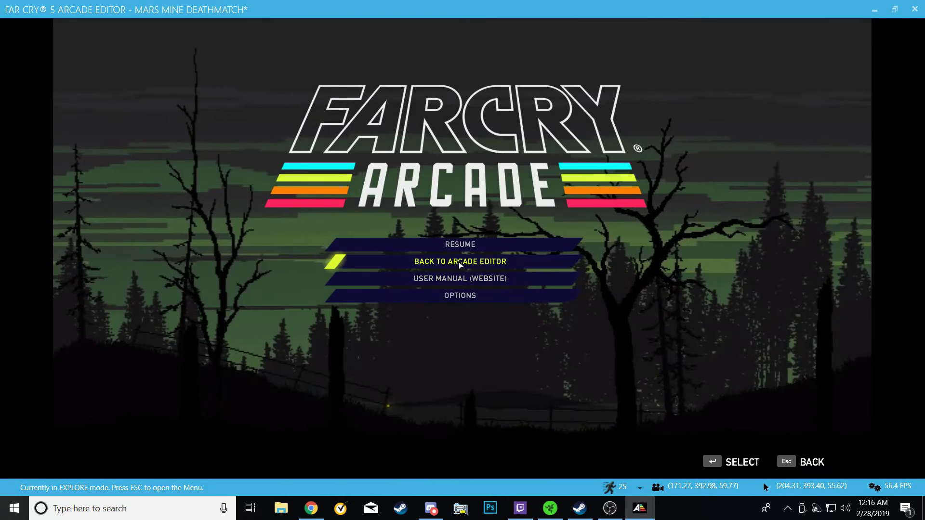
click(459, 262)
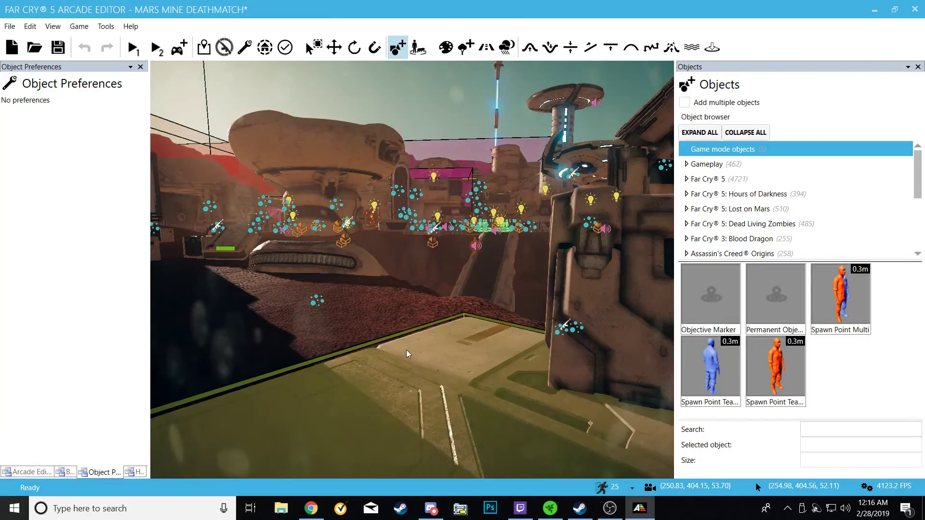
- Find the Reflection Management Volume placed in the Mars mine map and select it
key(w)
right_drag(406, 350, 506, 398)
key(d)
key(w)
key(w)
key(s)
key(w)
key(w)
right_drag(426, 297, 433, 274)
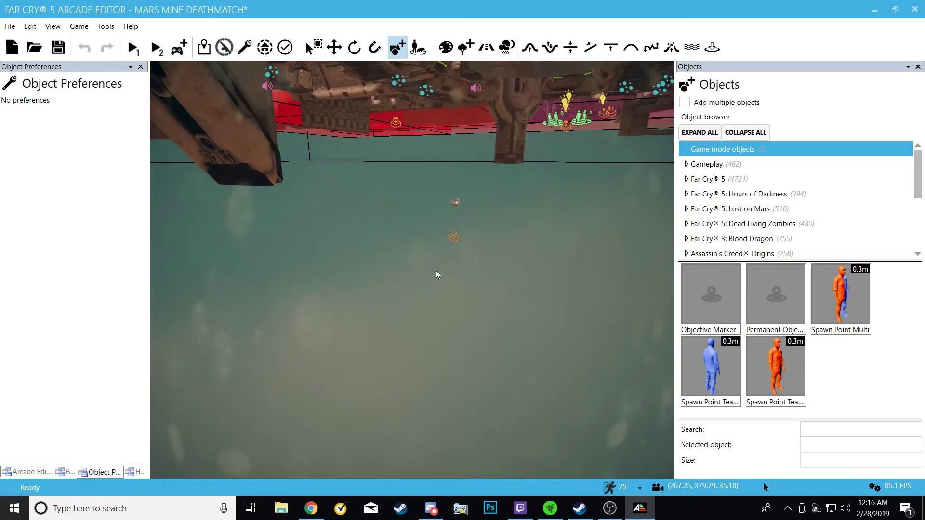
click(454, 235)
- Hide bounding boxes, object icons, control zones, and the audio, reflection and damage volumes in the viewport
key(s)
right_drag(384, 322, 219, 333)
key(s)
key(s)
key(s)
click(39, 474)
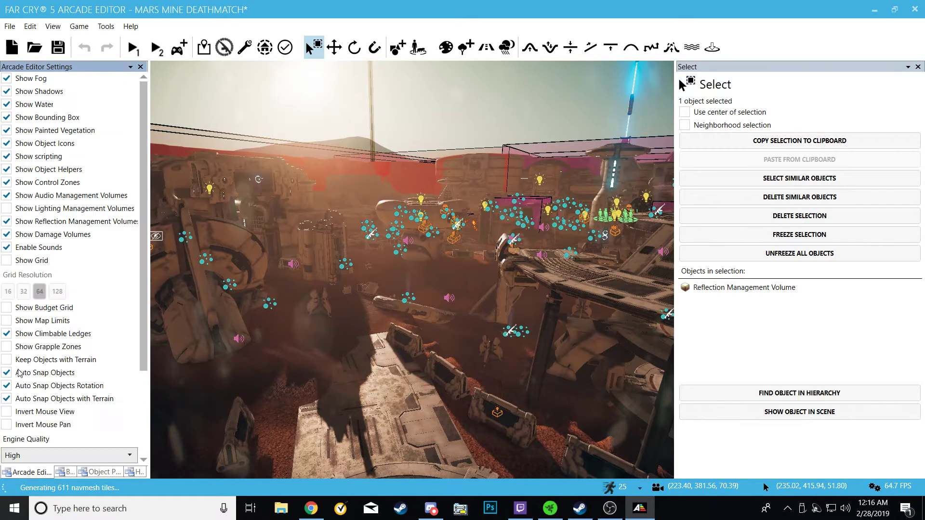
click(7, 143)
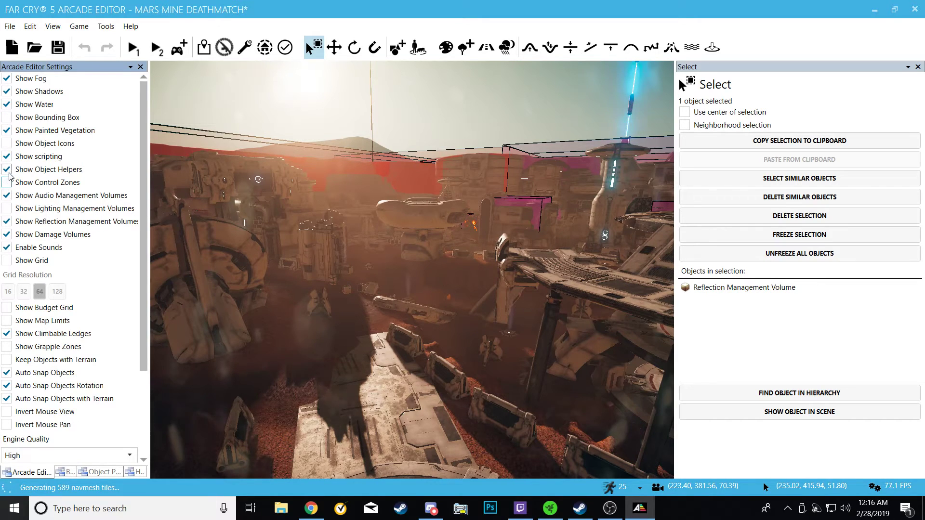
click(6, 195)
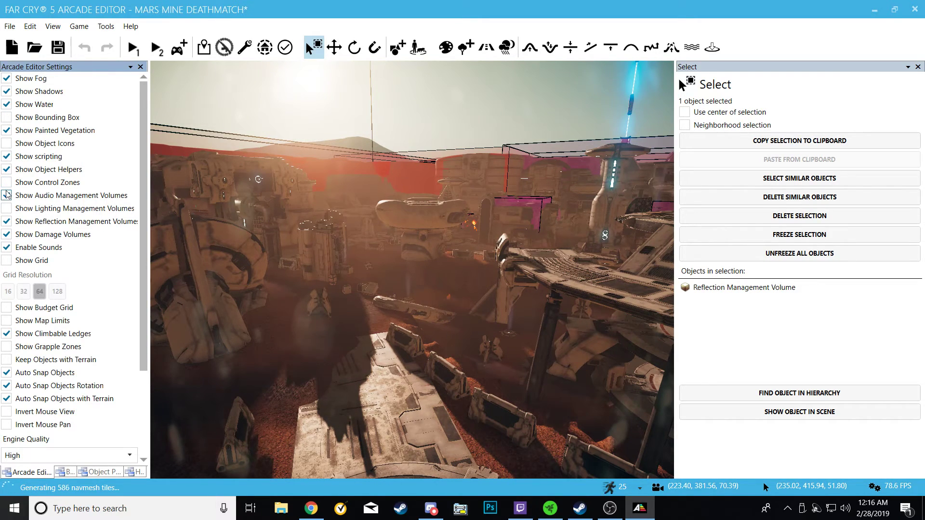
click(7, 222)
click(6, 235)
- Try the Bar rustic and Alpine forest cube maps on the selected Reflection Management Volume
right_drag(413, 270, 395, 248)
right_drag(382, 366, 345, 392)
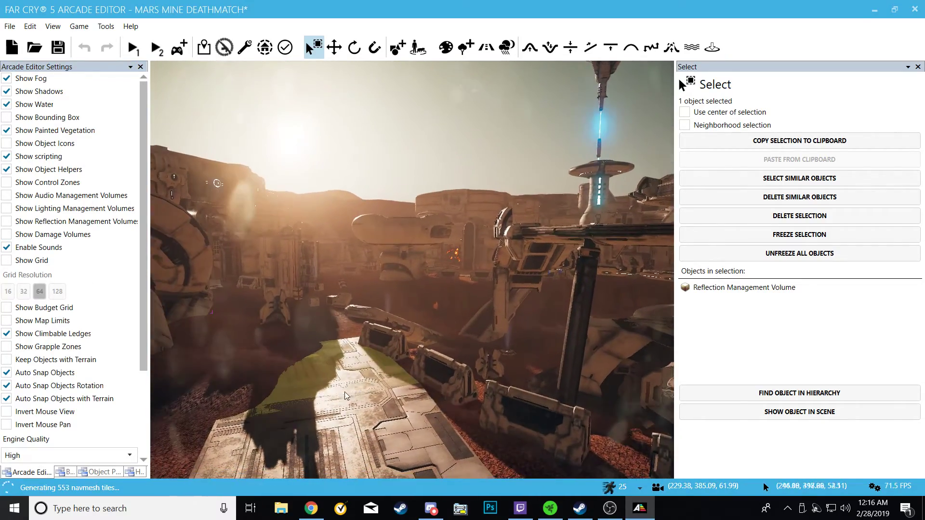
click(100, 472)
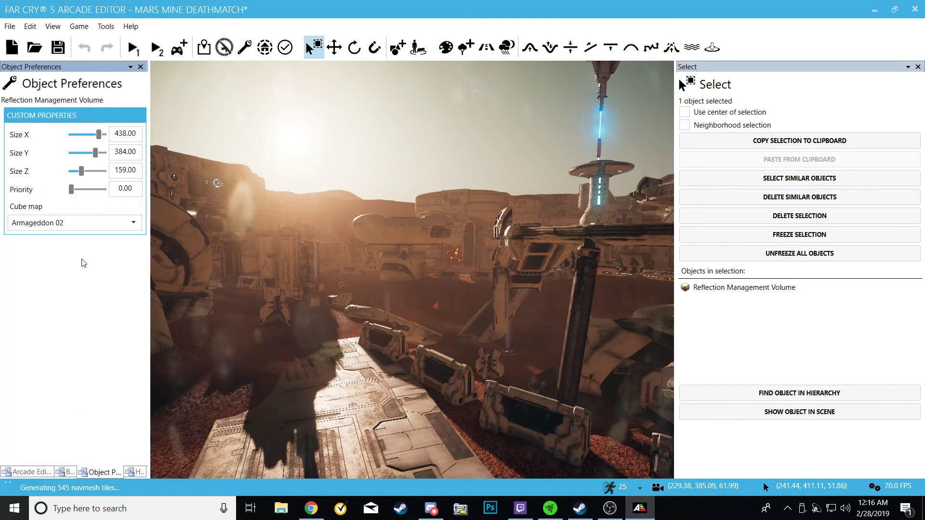
click(114, 225)
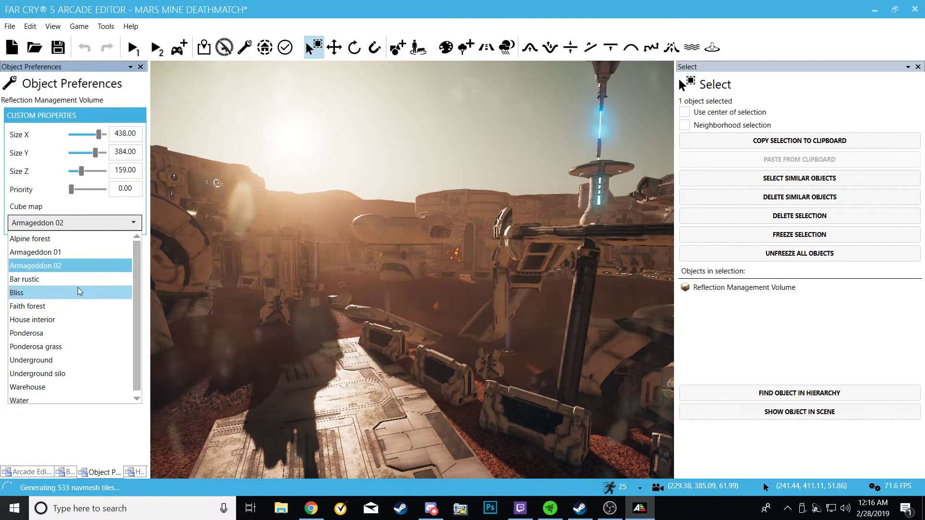
click(48, 279)
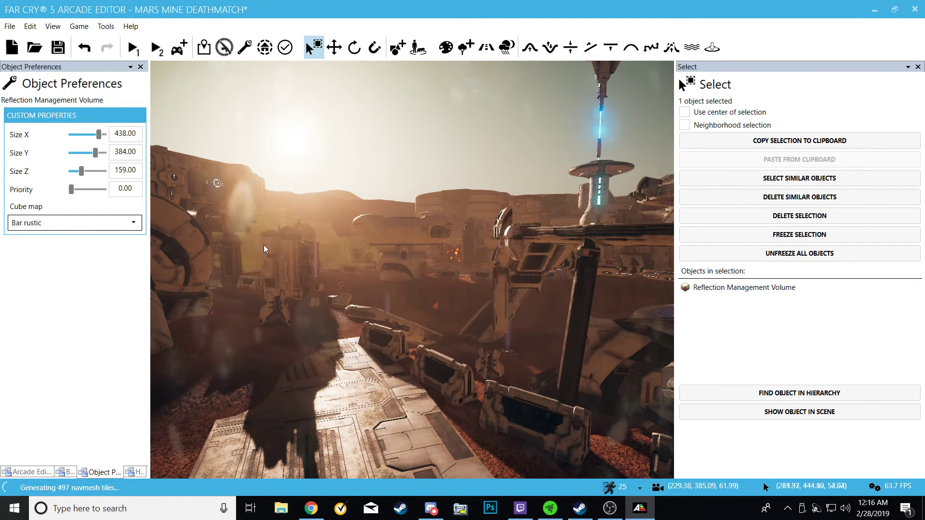
click(130, 221)
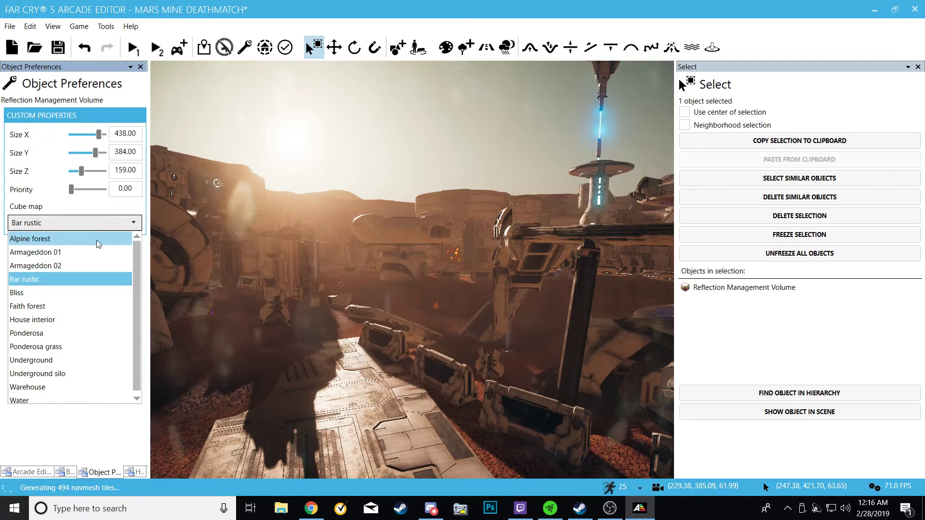
click(65, 239)
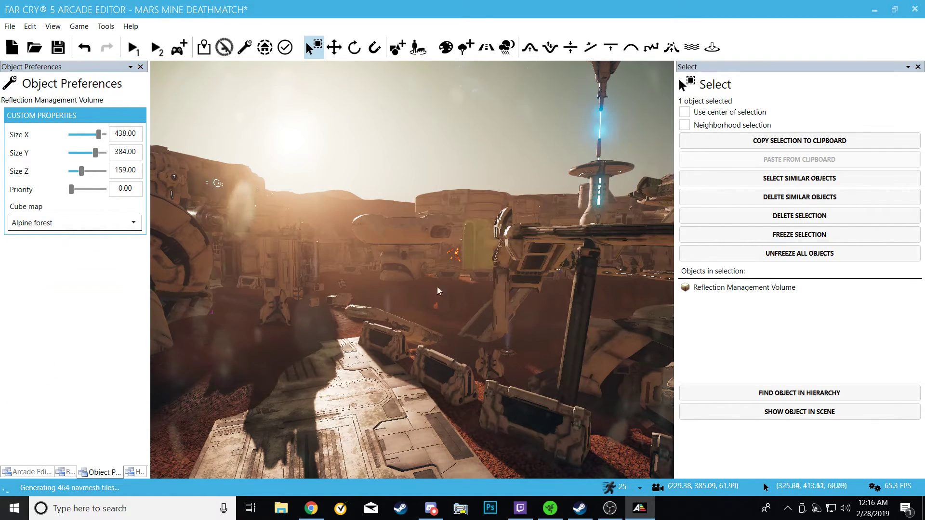
- Try the Ponderosa grass, Ponderosa and Warehouse cube maps on the reflection volume
click(116, 223)
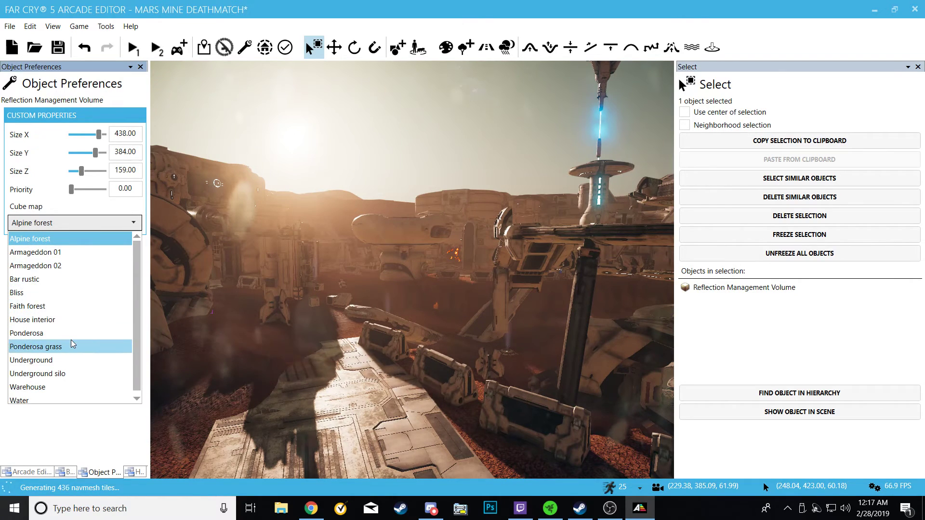
click(72, 346)
click(96, 223)
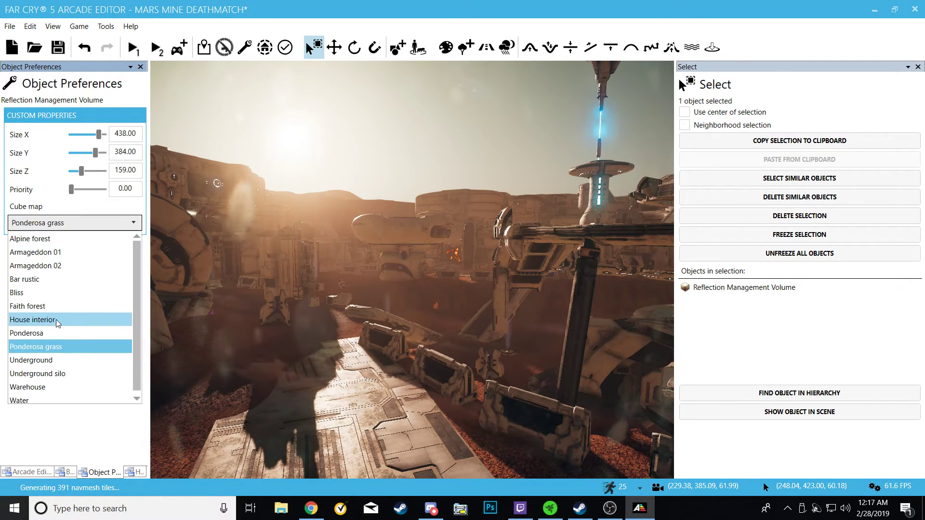
click(53, 331)
click(97, 223)
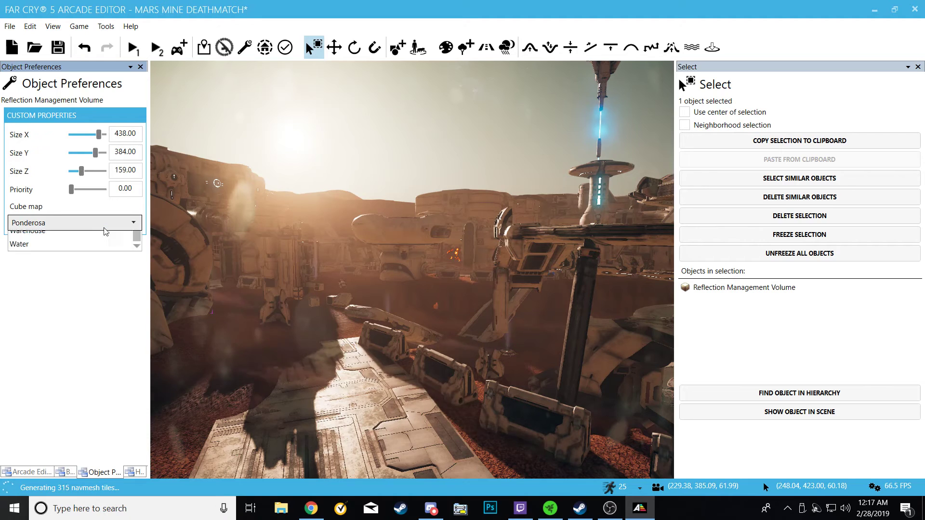
click(56, 387)
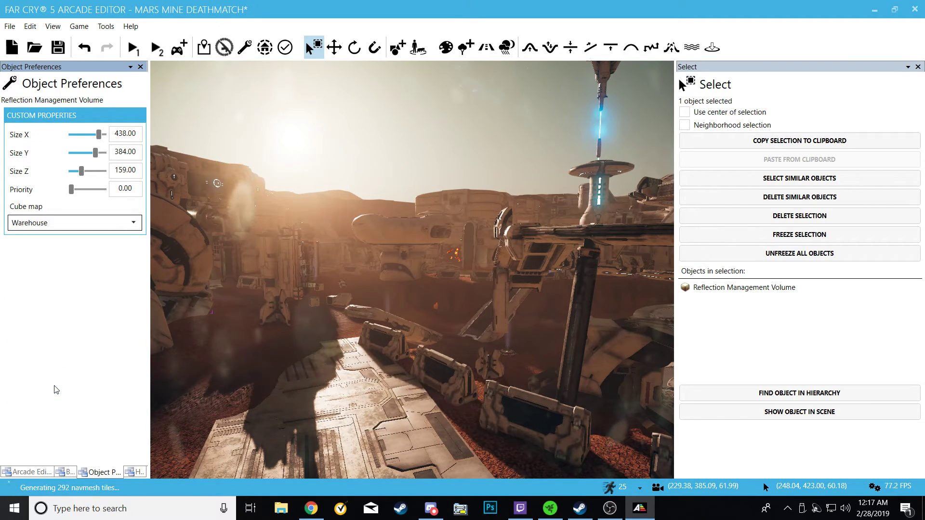
- Alternate the reflection volume's cube map between Armageddon 02 and Armageddon 01 to compare them, ending on Armageddon 02
click(130, 223)
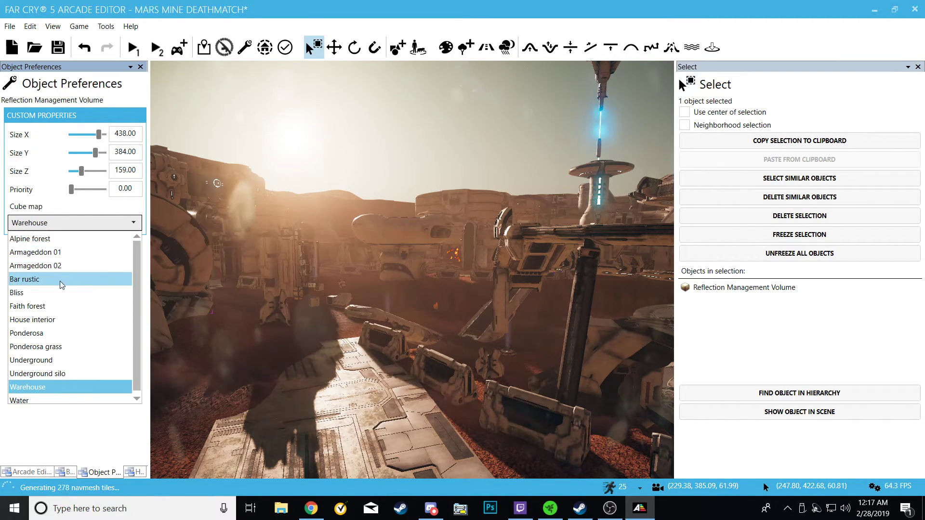
click(58, 265)
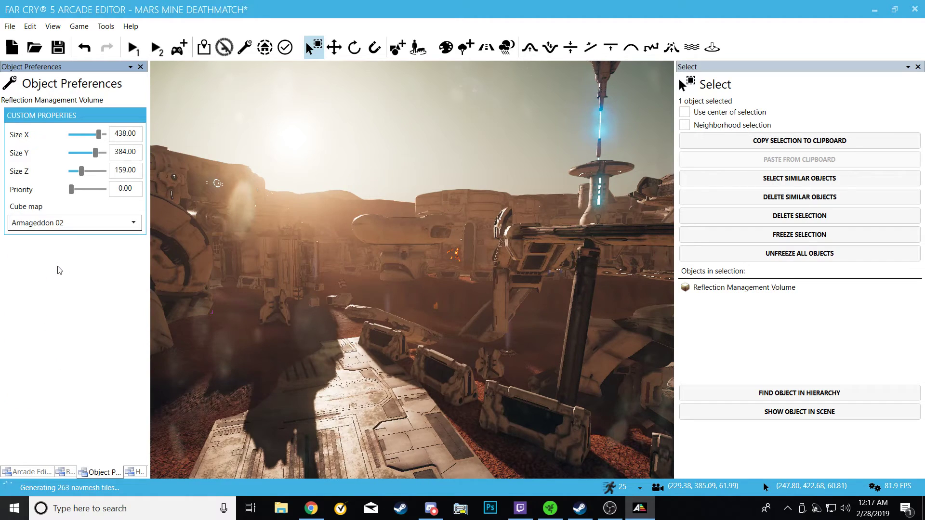
click(63, 223)
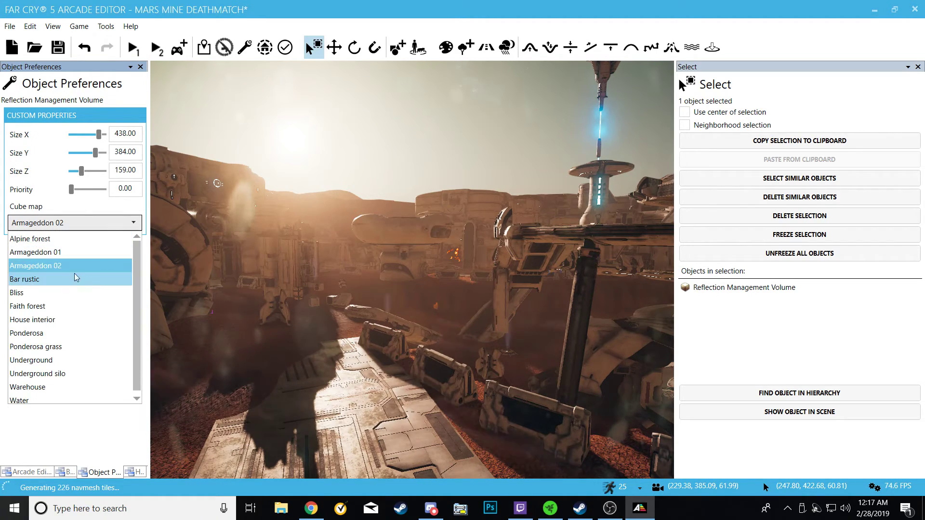
click(62, 252)
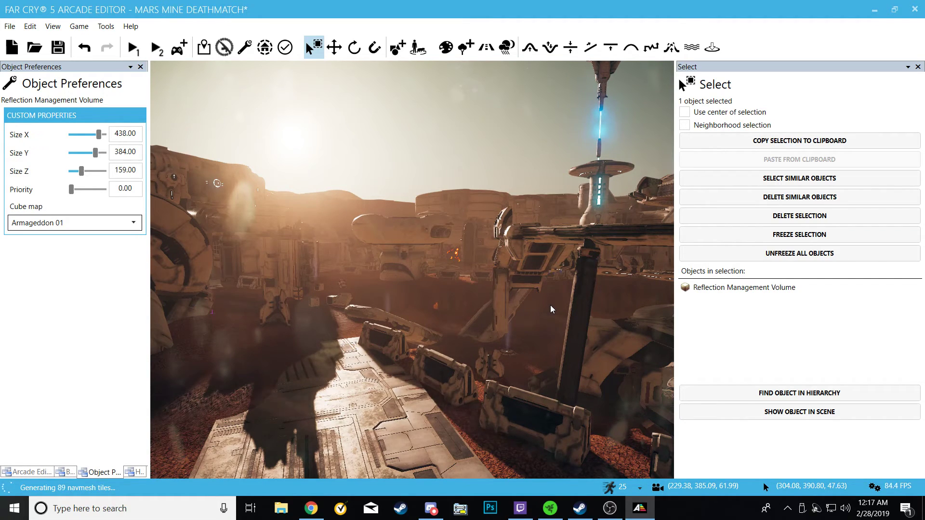
click(94, 223)
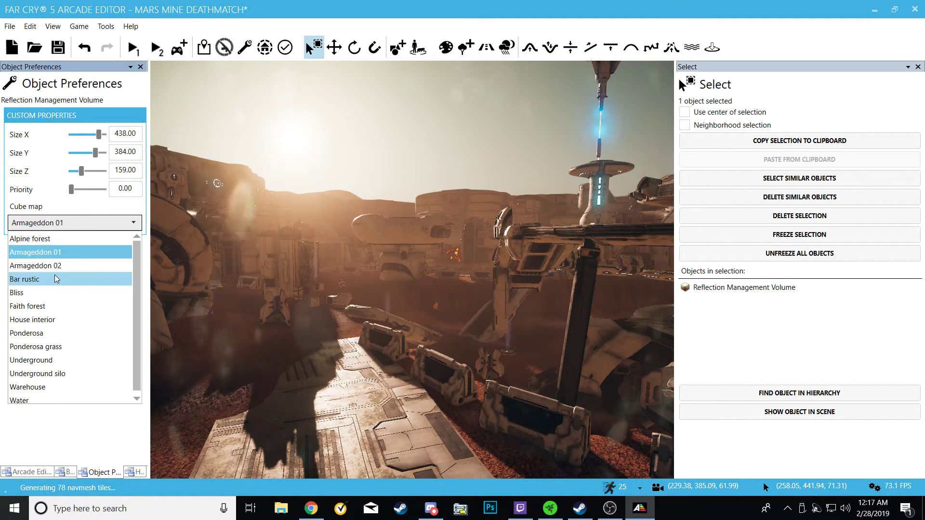
click(58, 267)
click(99, 223)
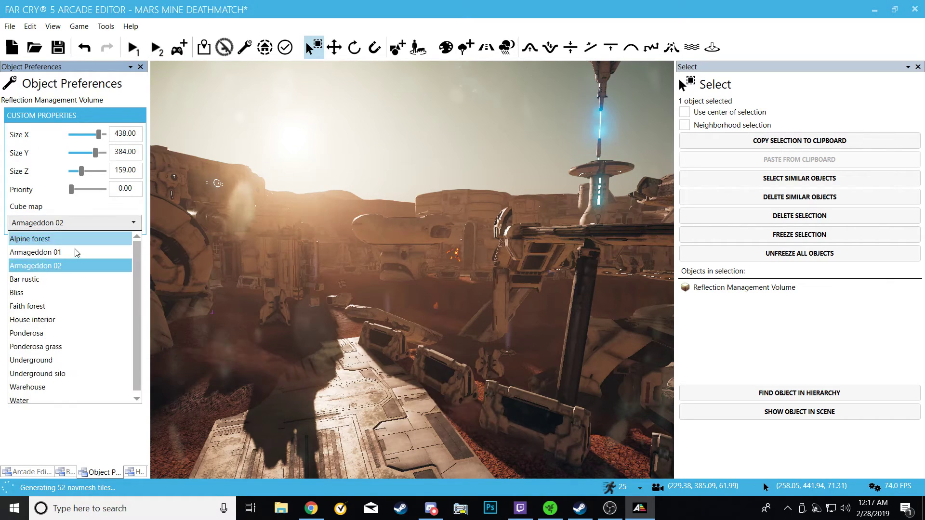
click(62, 255)
click(96, 231)
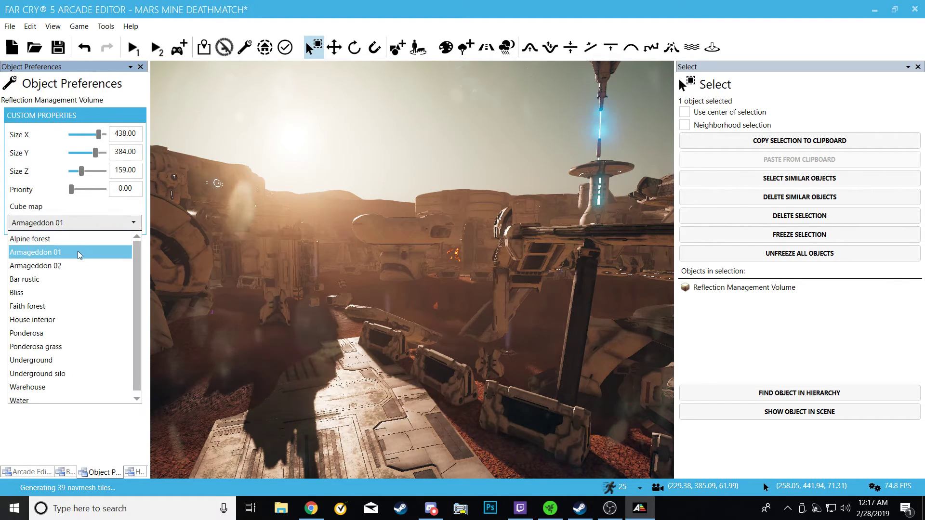
click(63, 262)
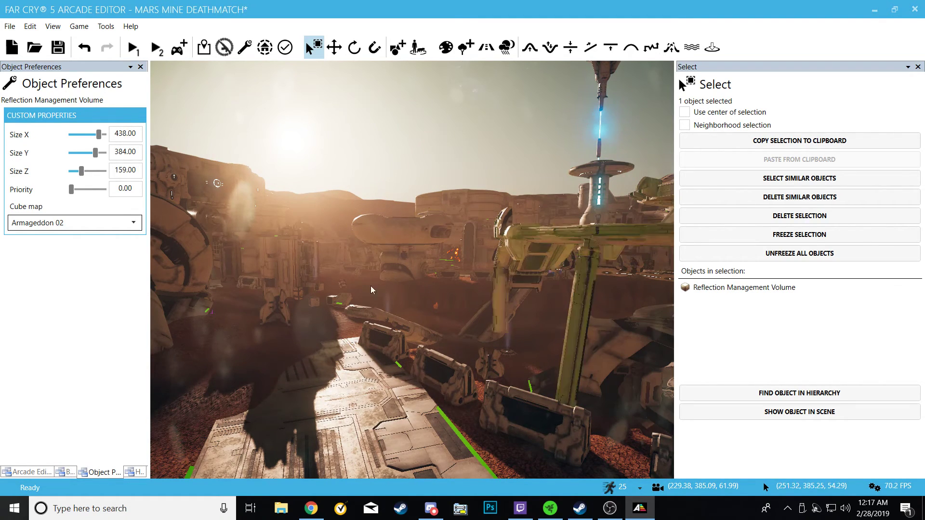
- Fly over the mining complex and out to the surrounding sand dunes to examine the map without its helper overlays
right_drag(413, 269, 251, 259)
key(w)
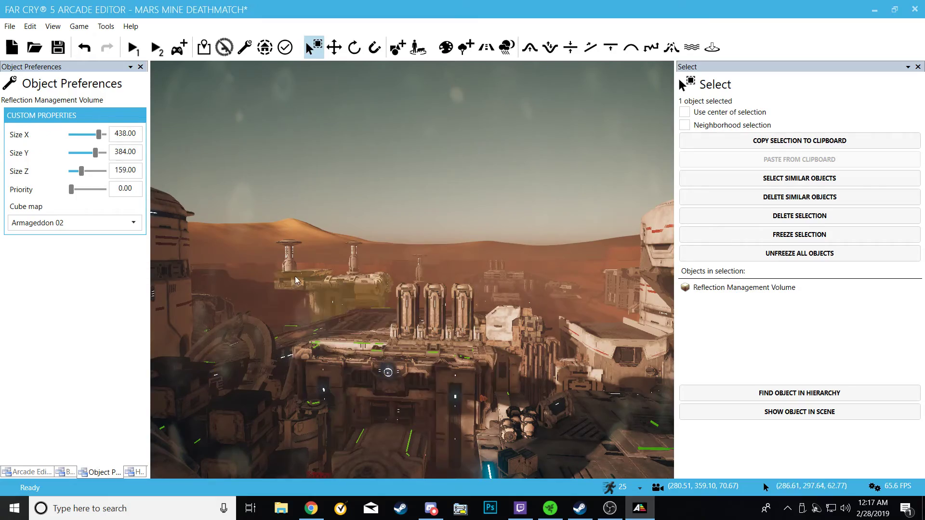
right_drag(365, 270, 405, 272)
key(w)
mouse_move(370, 302)
right_down()
mouse_move(373, 315)
mouse_move(364, 284)
mouse_move(385, 322)
mouse_move(370, 320)
mouse_move(371, 332)
mouse_move(477, 343)
mouse_move(520, 333)
mouse_move(381, 308)
right_up()
key(w)
key(w)
key(w)
key(w)
right_drag(325, 246, 322, 244)
right_drag(384, 368, 383, 301)
key(s)
key(s)
key(d)
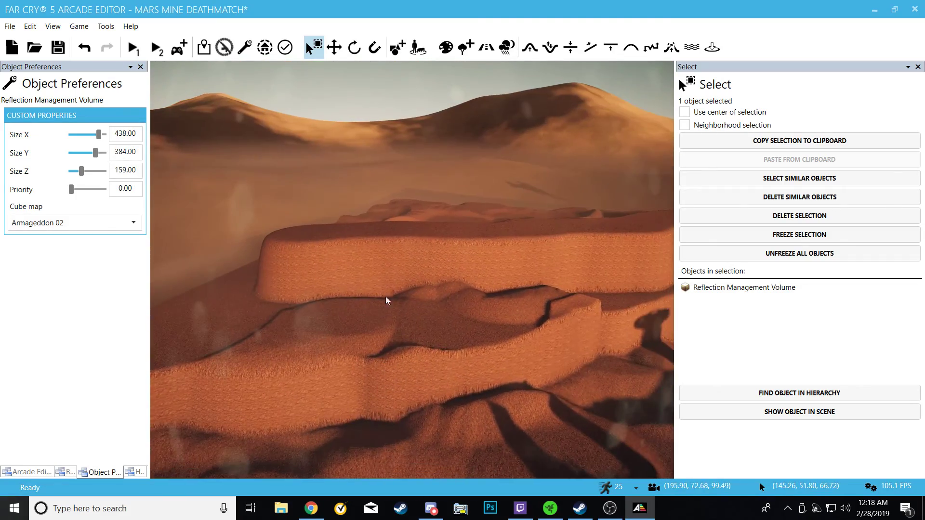
- Look over the sculpted ridges and the towers at the map's outskirts, and head back to the mine
key(a)
right_drag(401, 184, 420, 184)
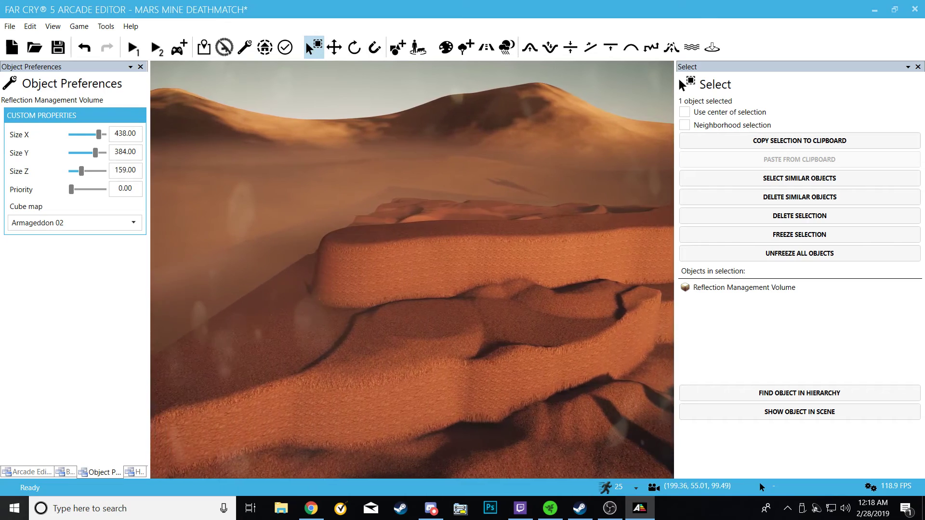
right_drag(397, 260, 309, 196)
key(s)
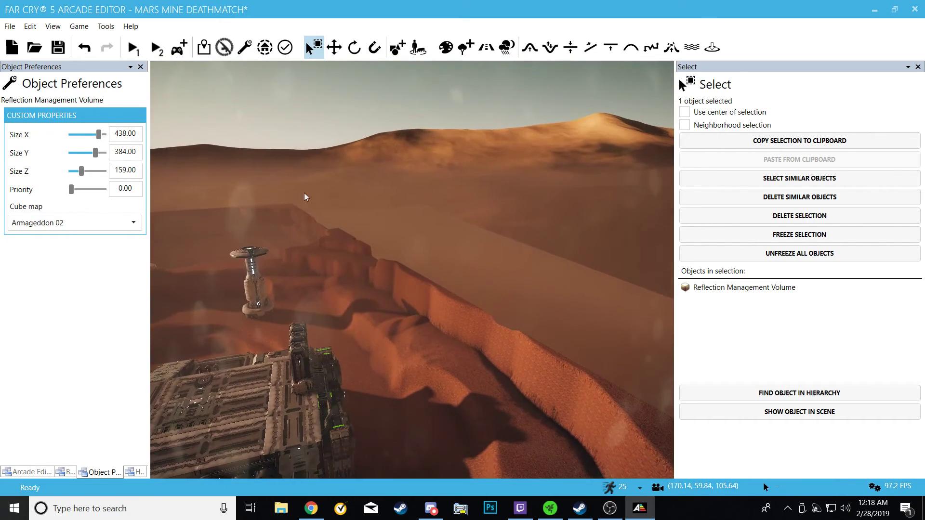
right_drag(481, 341, 486, 324)
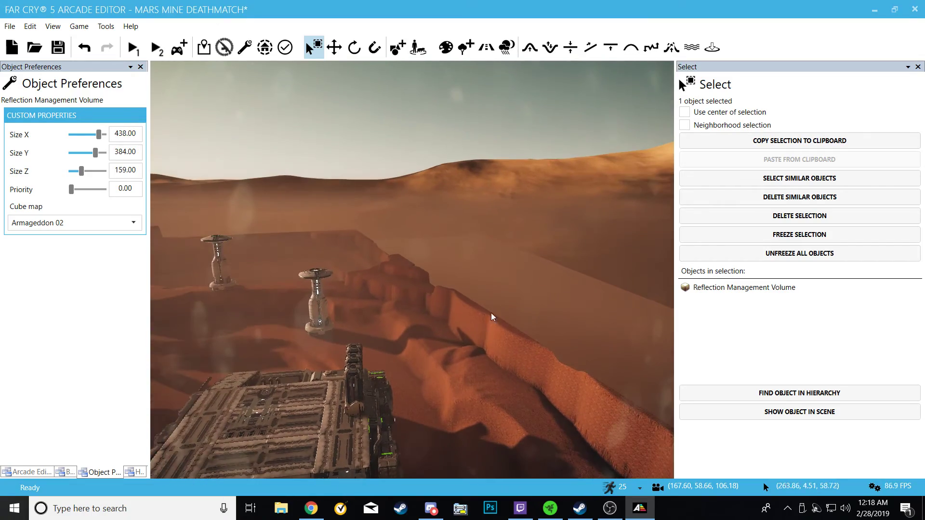
right_drag(447, 291, 357, 333)
key(w)
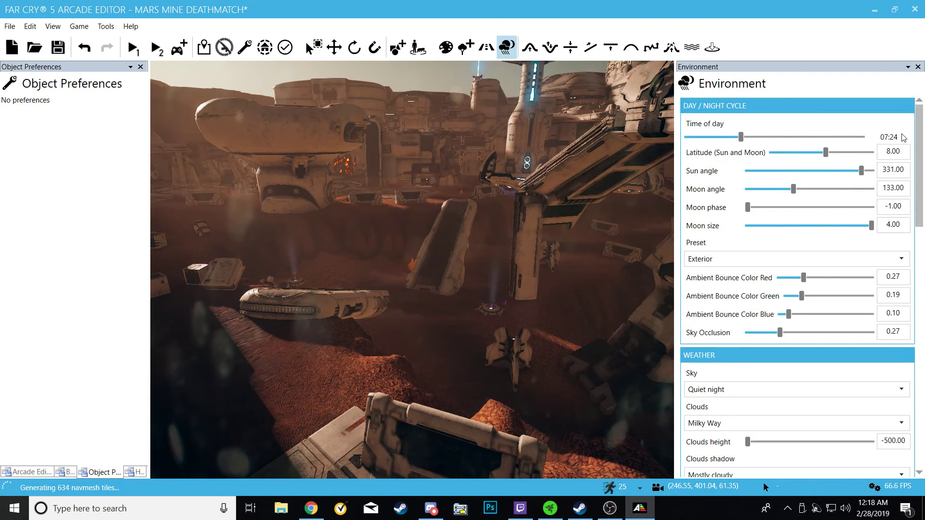
- Try the Interior 01 and Interior 02 presets for the map's day/night cycle to compare their ambient lighting, and return to Exterior
scroll(920, 165, down, 2)
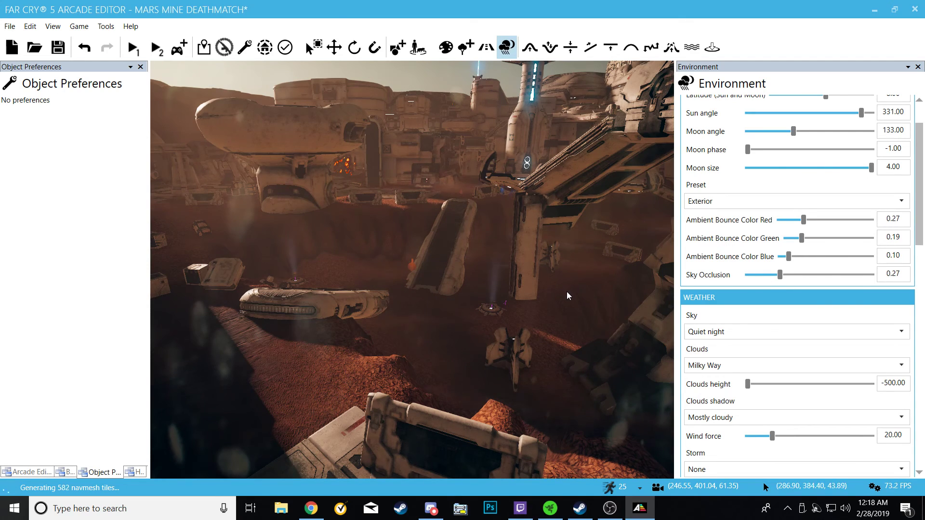
click(713, 202)
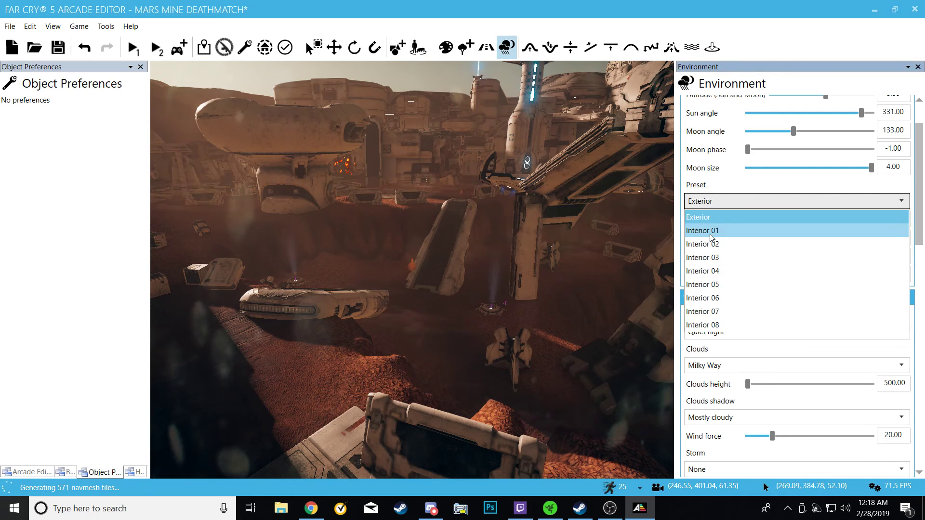
click(712, 229)
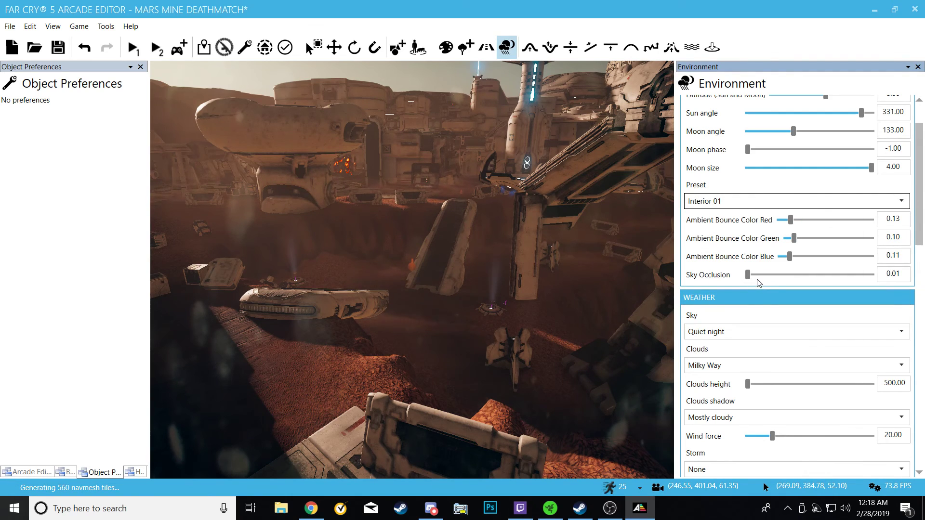
click(758, 201)
click(727, 245)
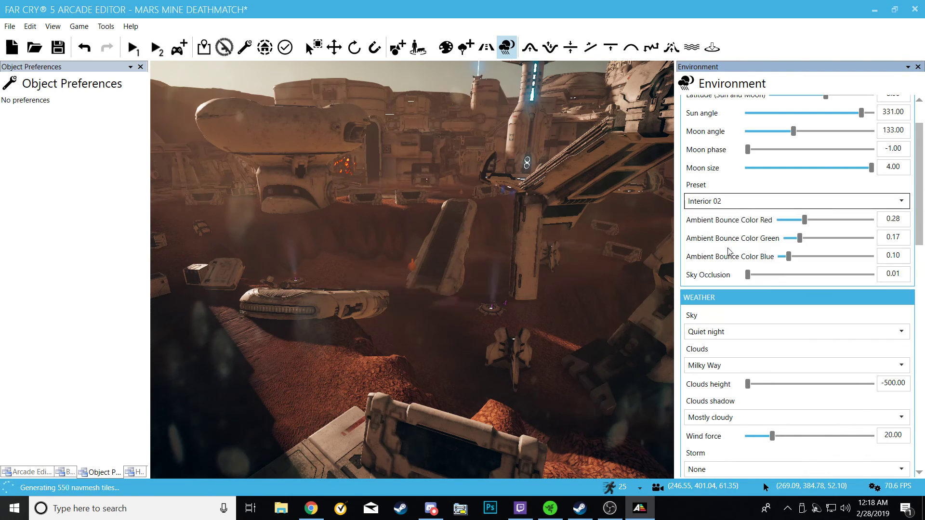
click(746, 201)
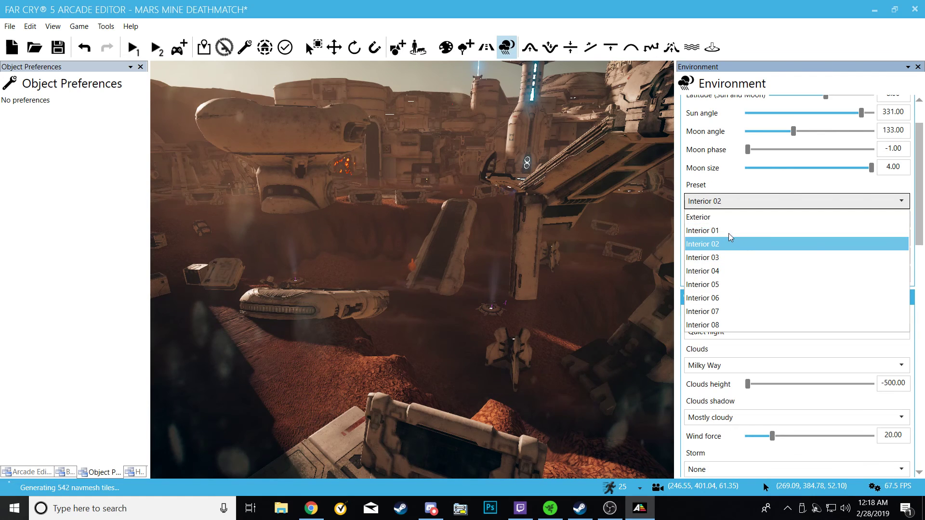
click(729, 234)
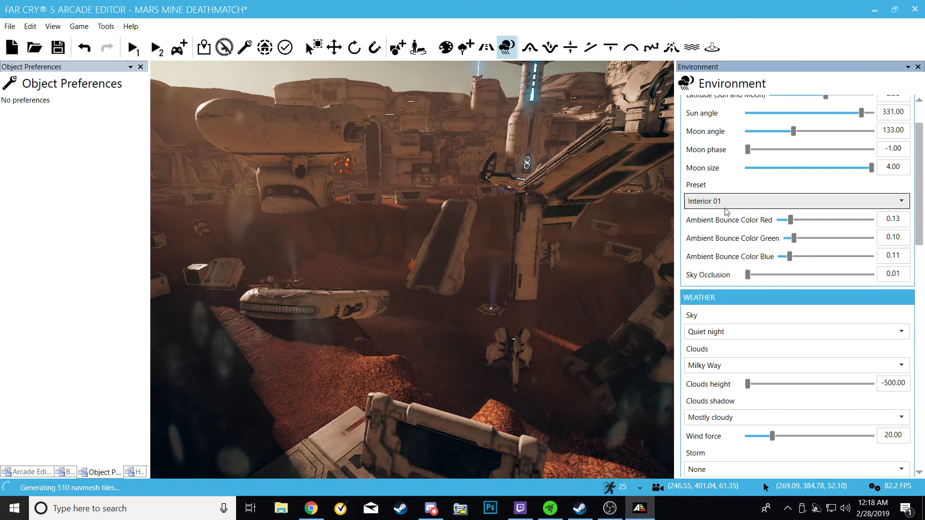
click(724, 205)
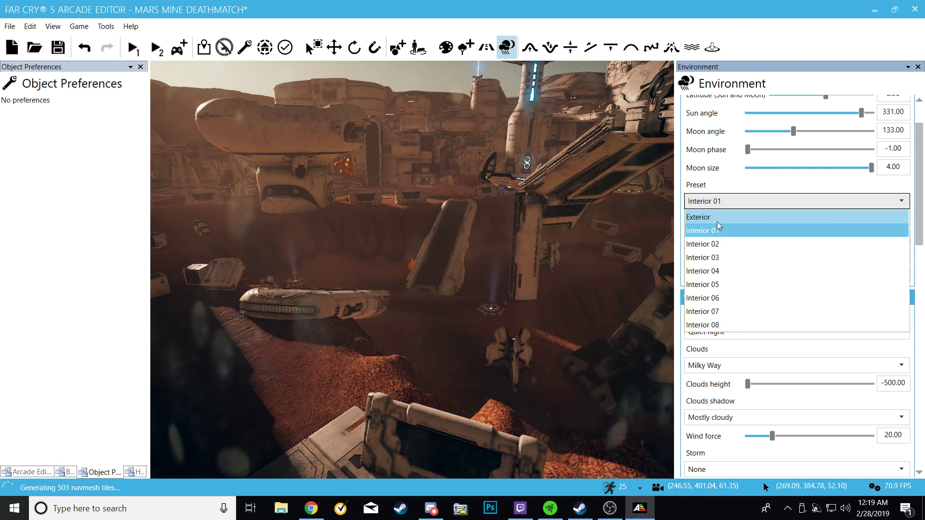
click(723, 213)
- Fly across the mine to the buildings and archway to examine them under the Exterior lighting preset
key(a)
right_drag(592, 332, 654, 157)
key(w)
key(s)
key(w)
key(w)
key(s)
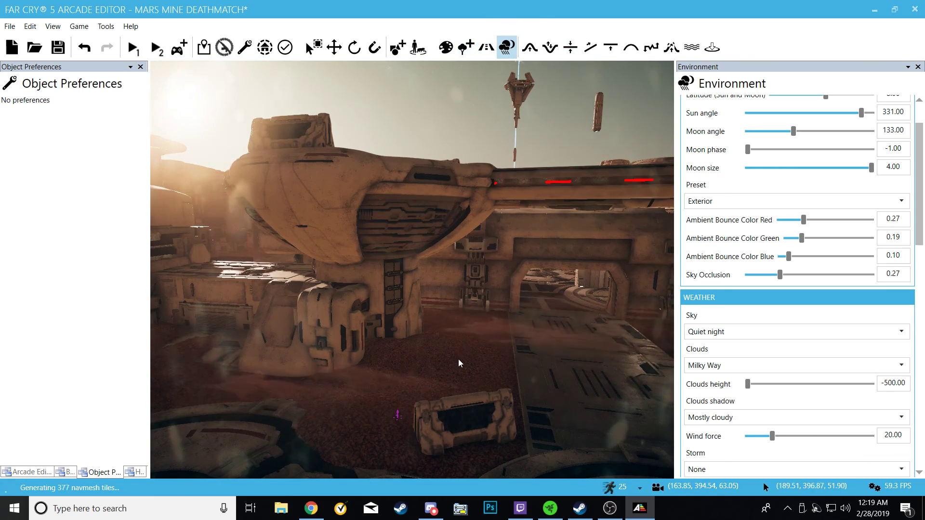